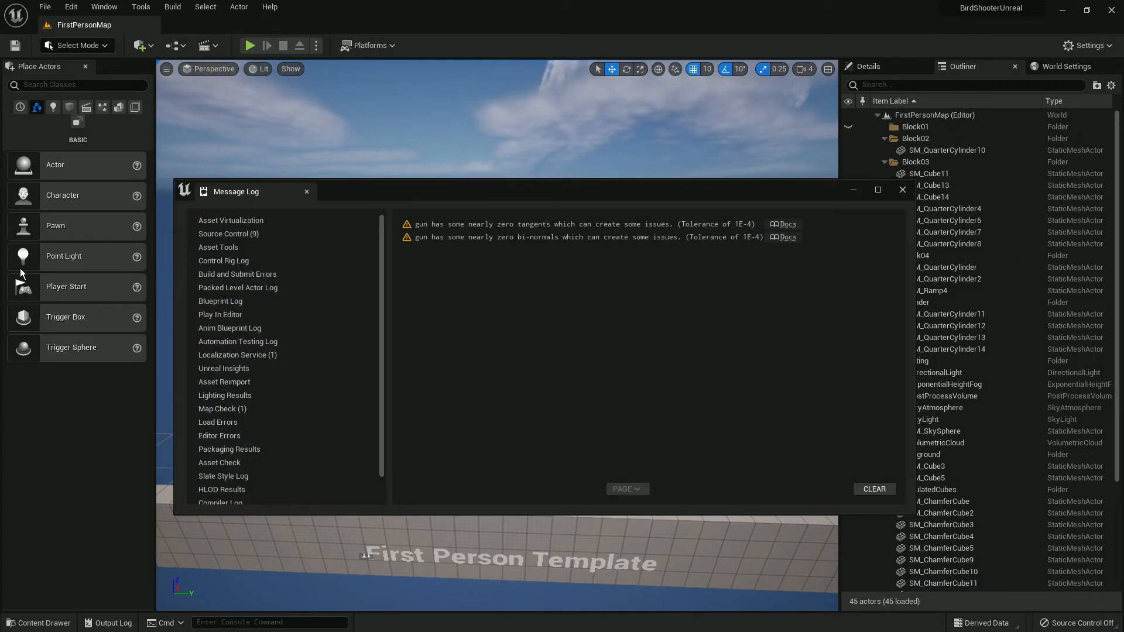
Close the message log and save all modified project content.
click(902, 190)
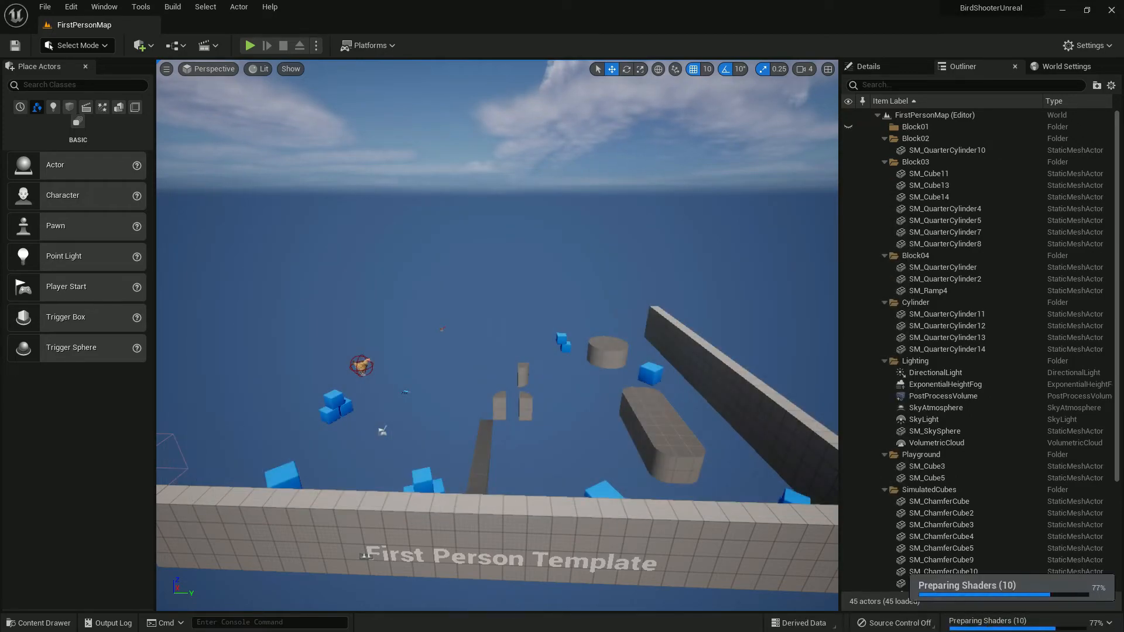
key(ctrl+shift+s)
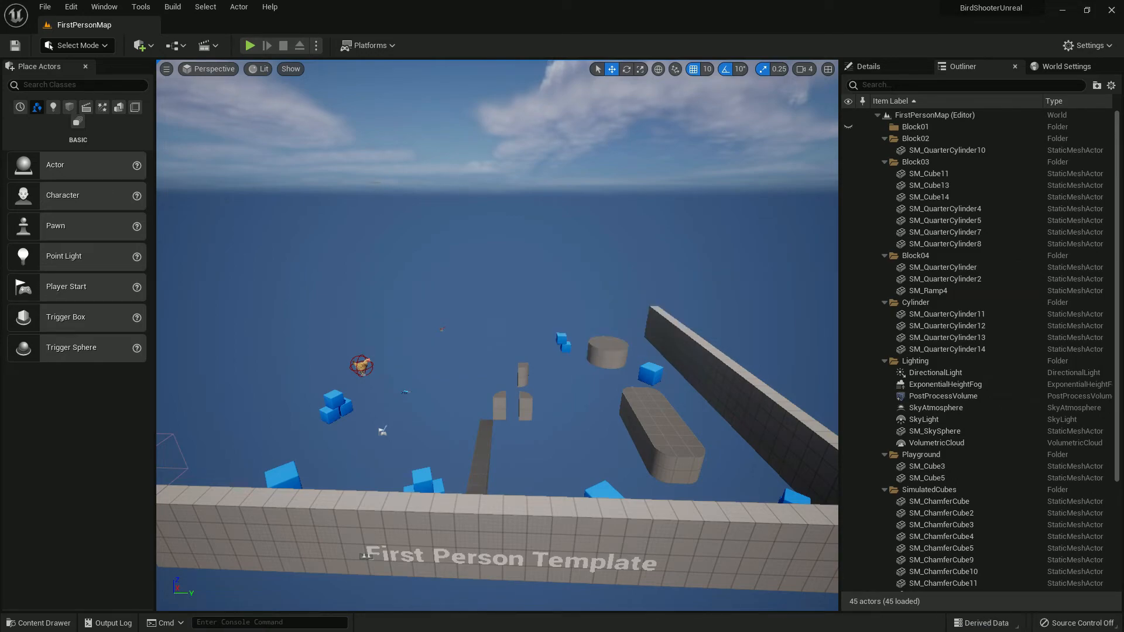
Look over the first-person map's walls, blocks and placed actors from several viewpoints.
drag(436, 441, 477, 404)
click(445, 337)
right_drag(444, 337, 533, 338)
key(w)
key(d)
key(a)
key(s)
key(d)
key(a)
key(d)
key(w)
key(a)
key(s)
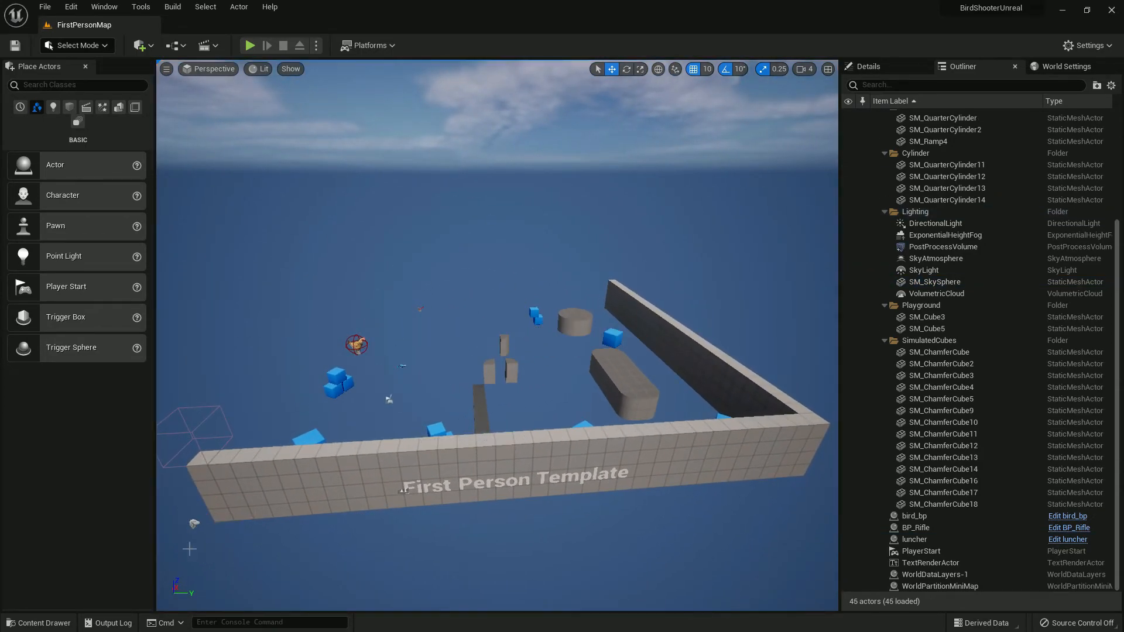
Minimize the Unreal editor and open the Epic Games Launcher in a maximized window.
click(39, 623)
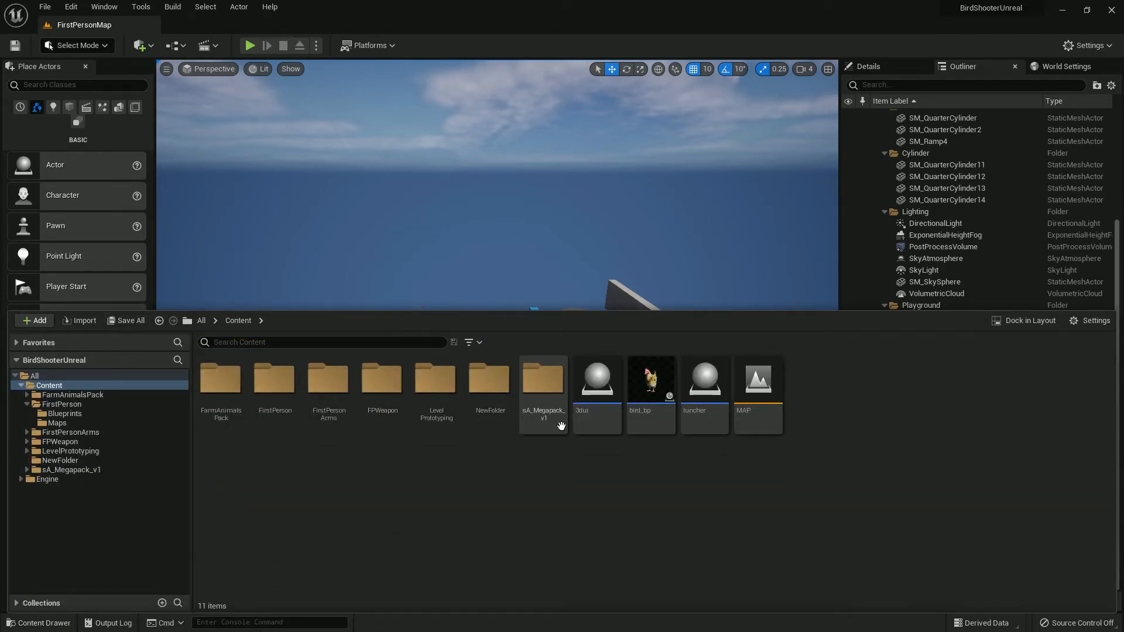
click(1062, 10)
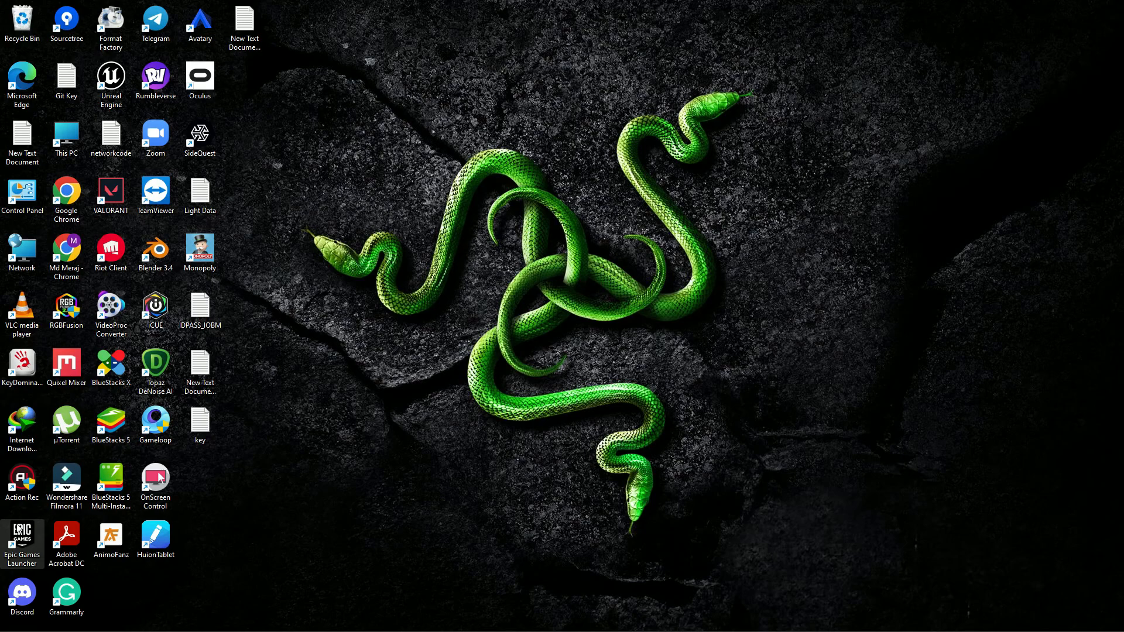
double_click(20, 529)
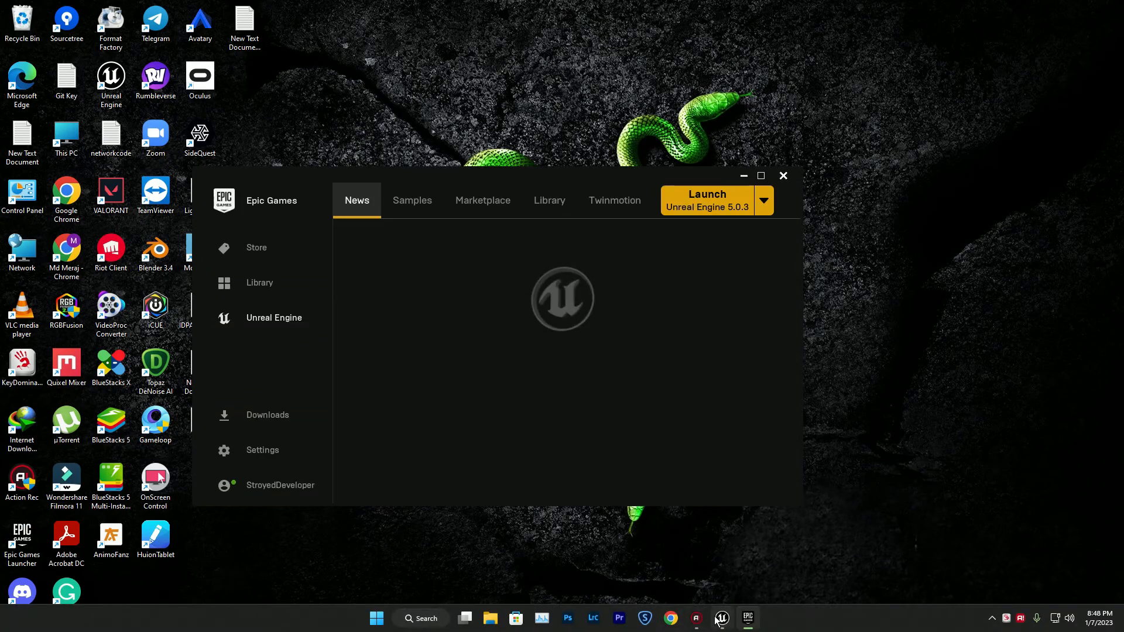
click(763, 200)
click(761, 176)
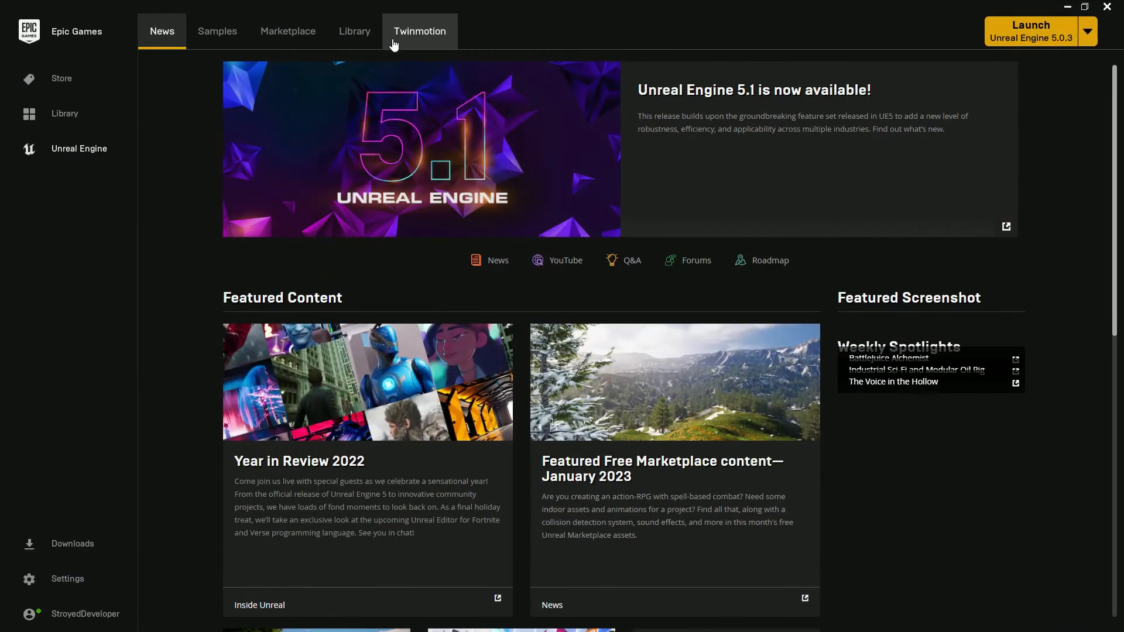
Show the Unreal Engine library and filter the vault by the Environments category.
click(394, 45)
click(354, 31)
drag(1115, 105, 1091, 164)
click(216, 132)
scroll(291, 218, up, 1)
click(248, 214)
scroll(301, 323, down, 4)
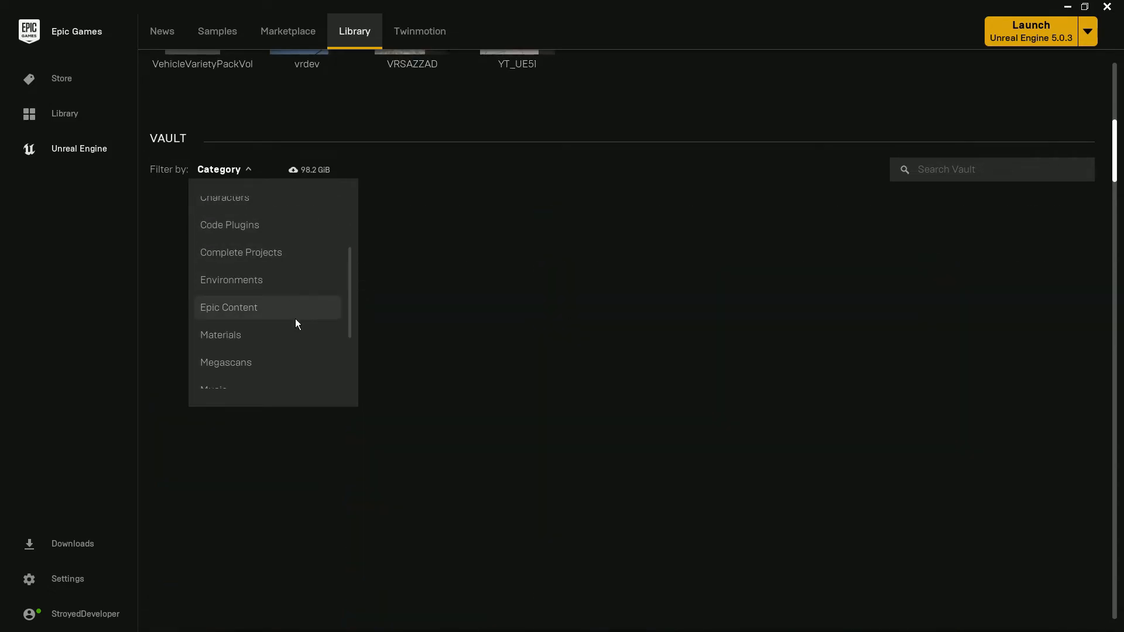
click(270, 283)
Browse the filtered vault list for an environment pack that suits the game.
scroll(644, 319, down, 2)
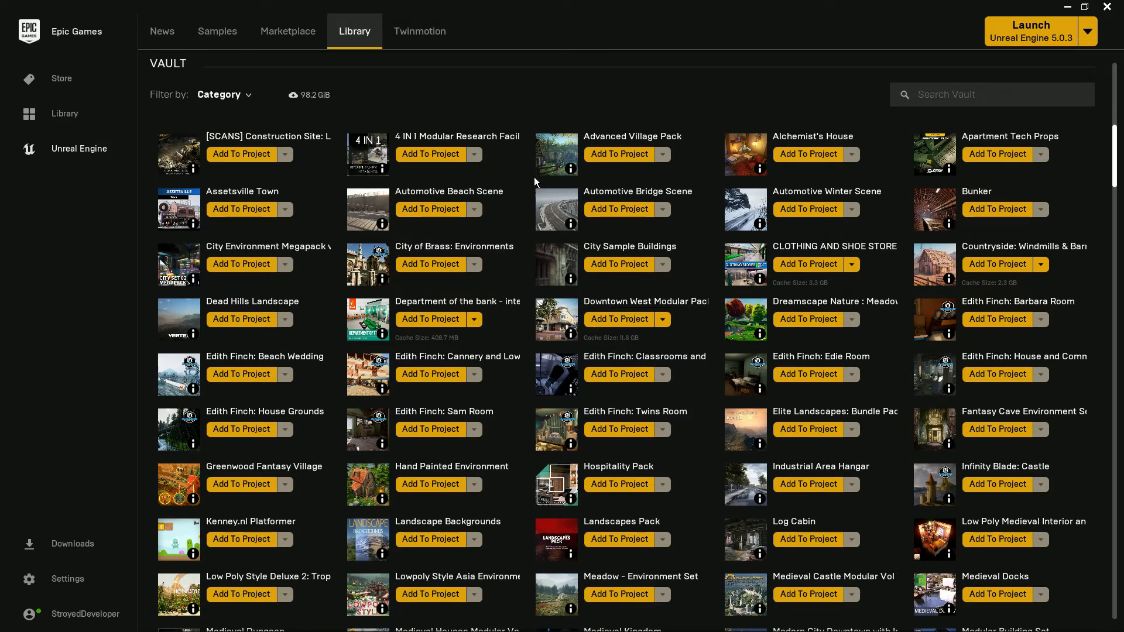
scroll(717, 256, down, 1)
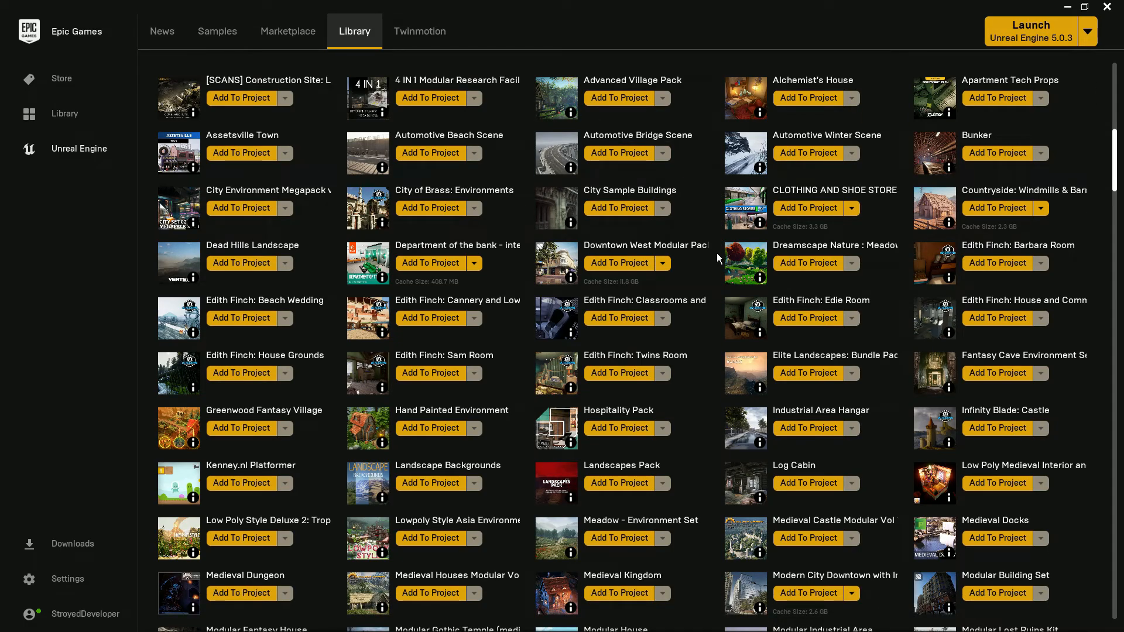
scroll(716, 258, down, 1)
scroll(717, 253, down, 2)
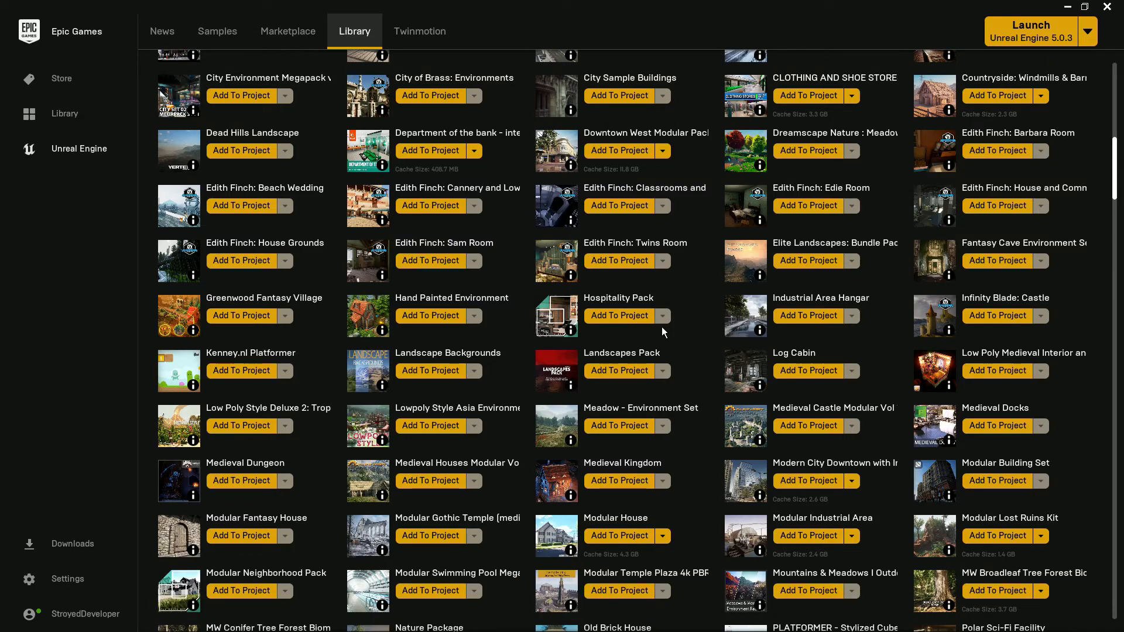
scroll(661, 332, down, 1)
scroll(660, 349, down, 2)
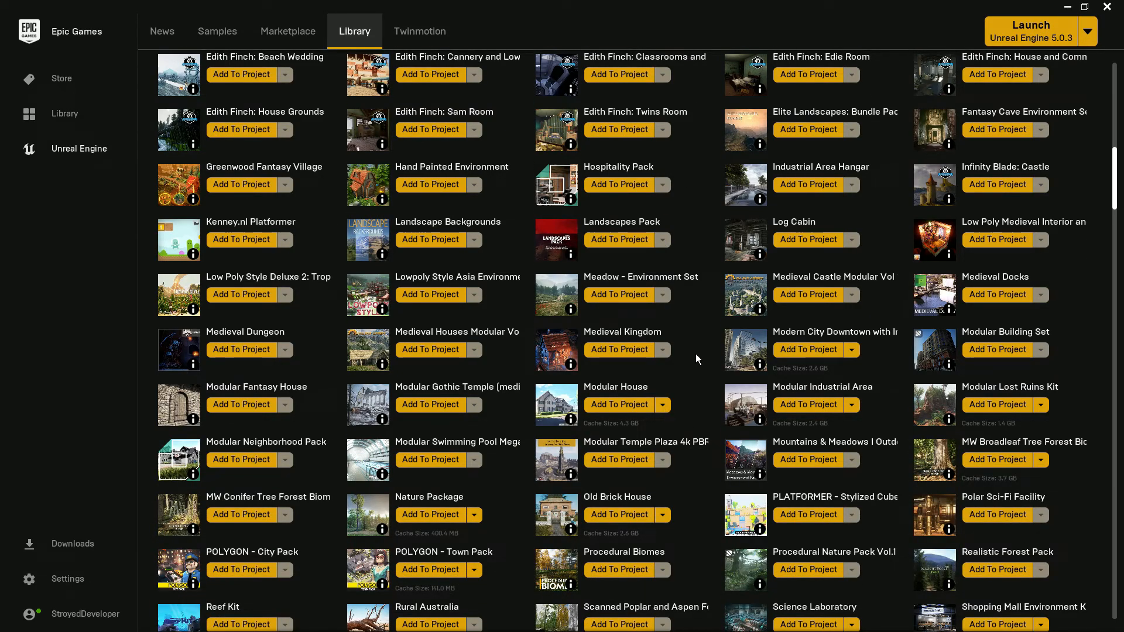
scroll(696, 354, down, 1)
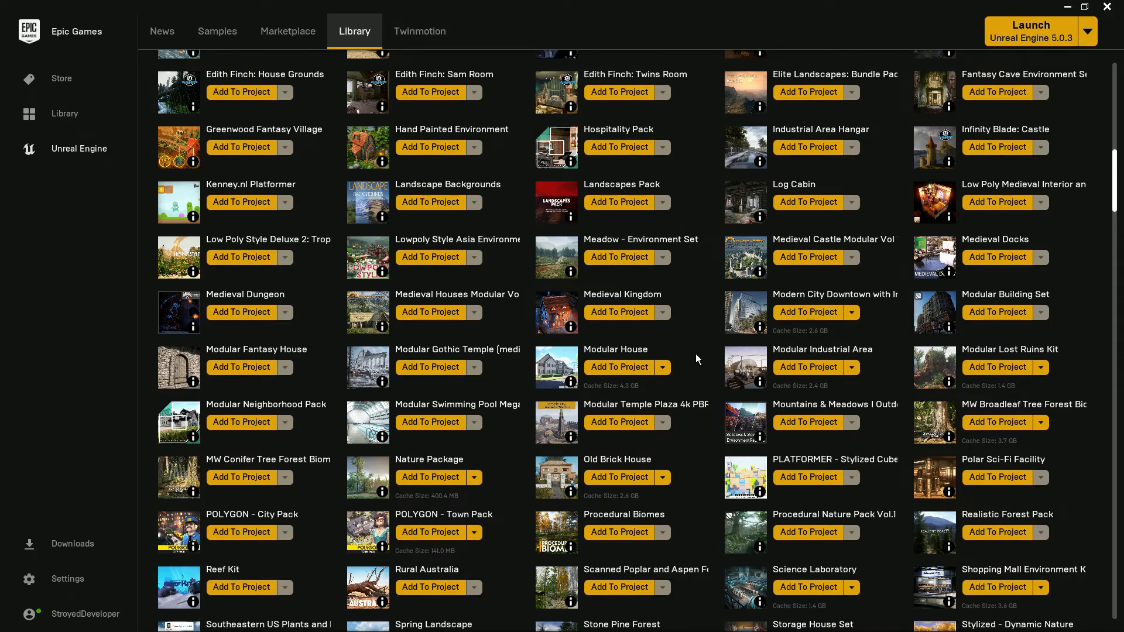
scroll(696, 354, down, 3)
scroll(709, 353, down, 2)
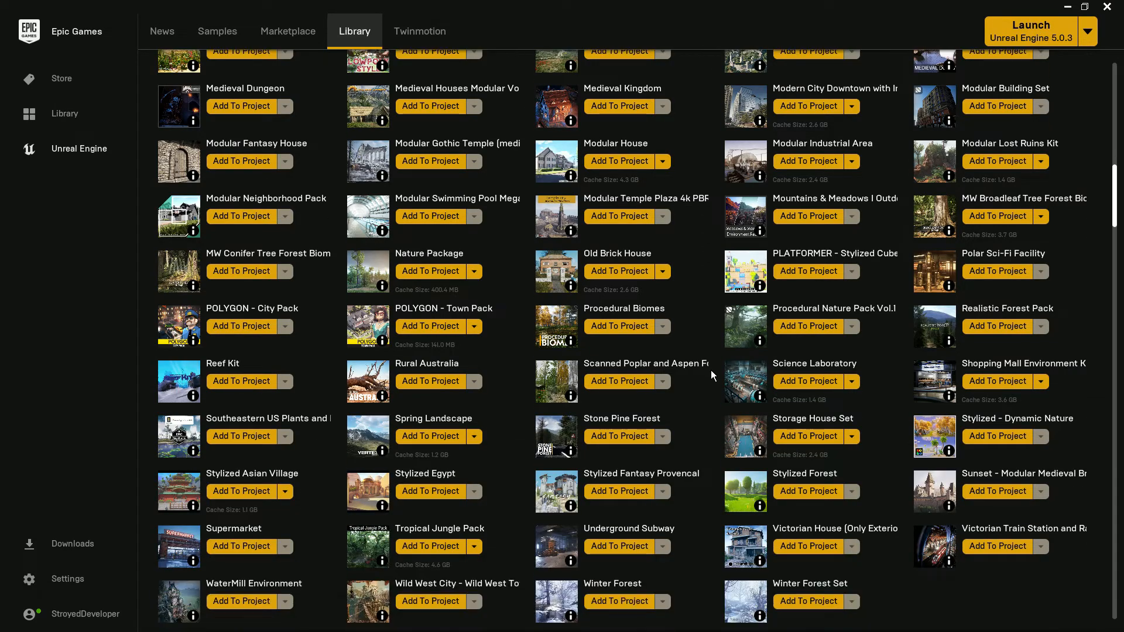
scroll(708, 377, down, 1)
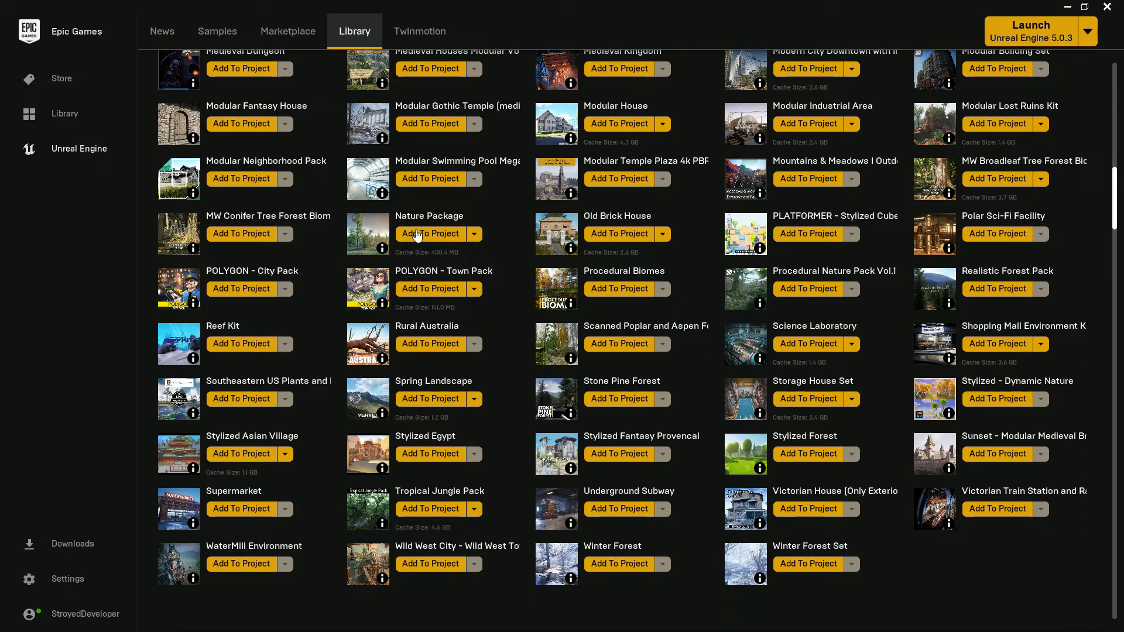
scroll(418, 218, down, 2)
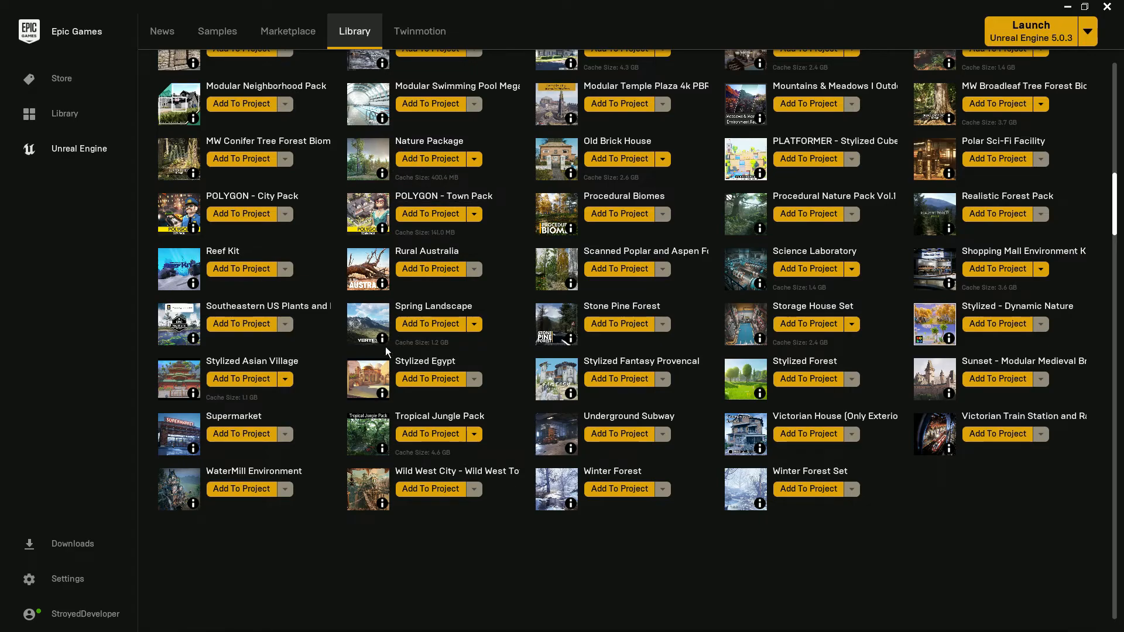
Open the Stylized Egypt pack's detail page and examine its preview images at full size.
click(364, 372)
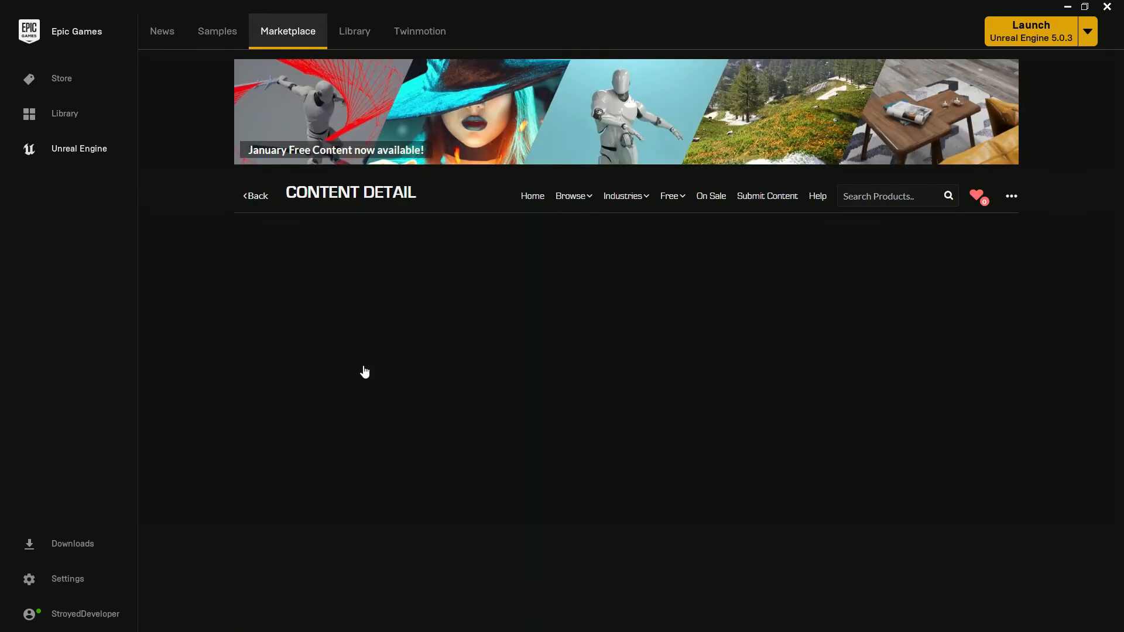
click(452, 351)
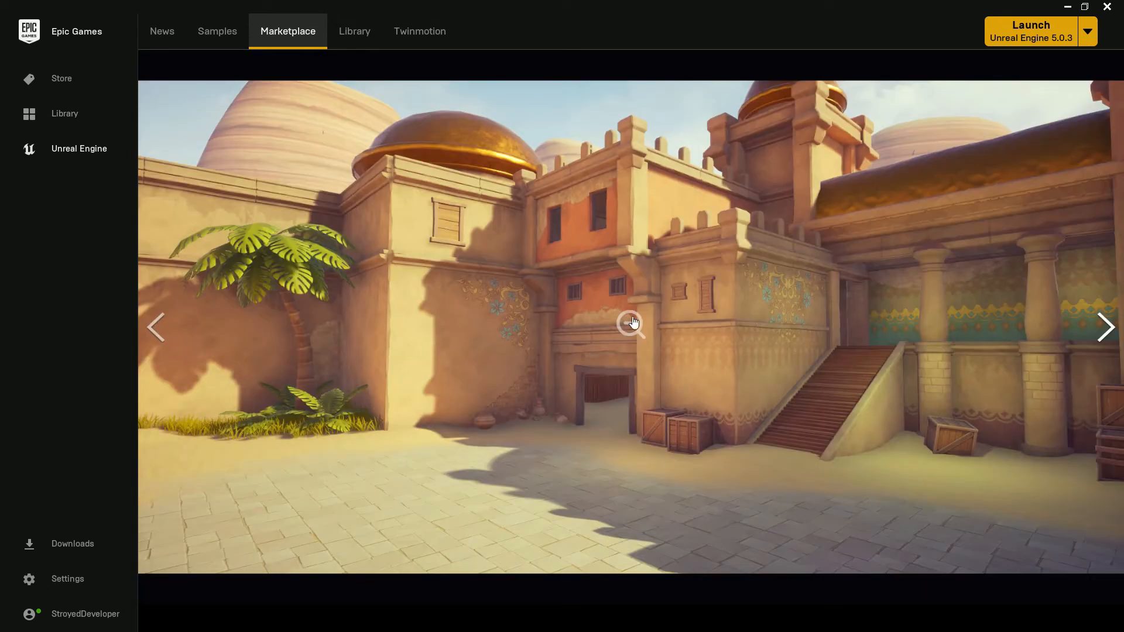
click(1103, 322)
click(1100, 319)
click(1101, 322)
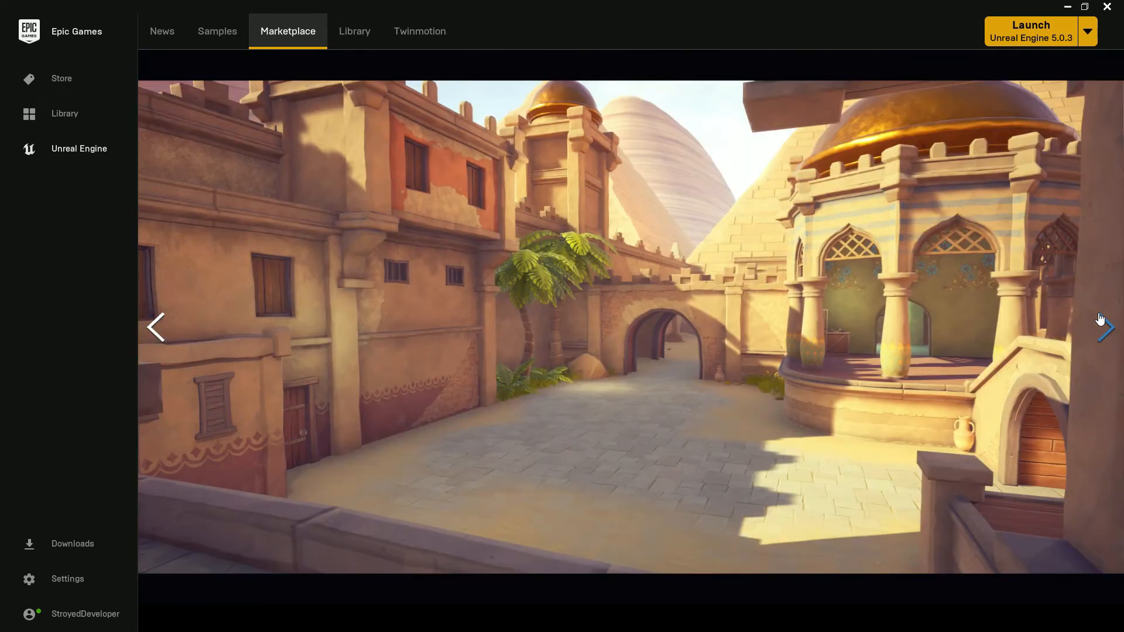
click(155, 326)
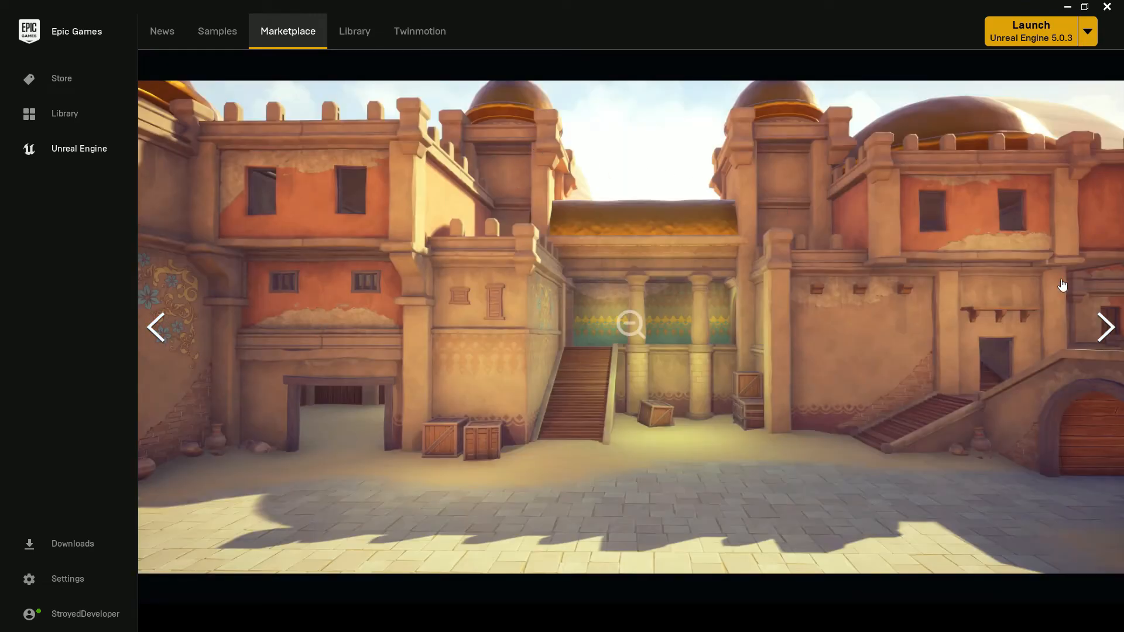
click(1105, 326)
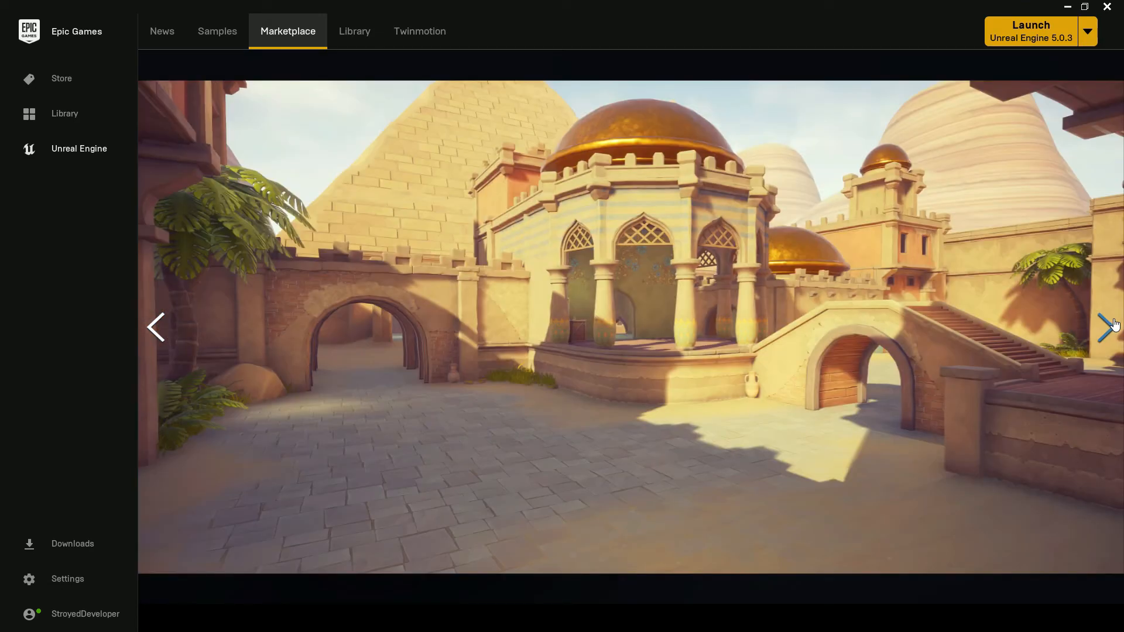
click(1114, 325)
click(1112, 326)
key(Escape)
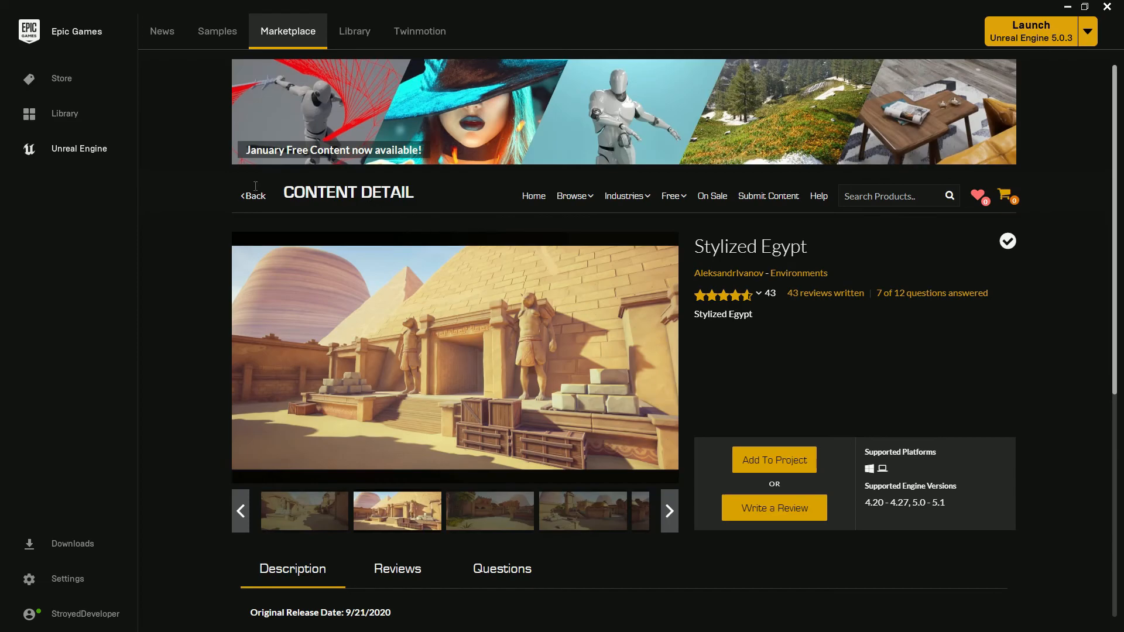
Return to the library, open the Scanned Poplar and Aspen Forest with Seasons pack and examine its enlarged preview images.
click(352, 31)
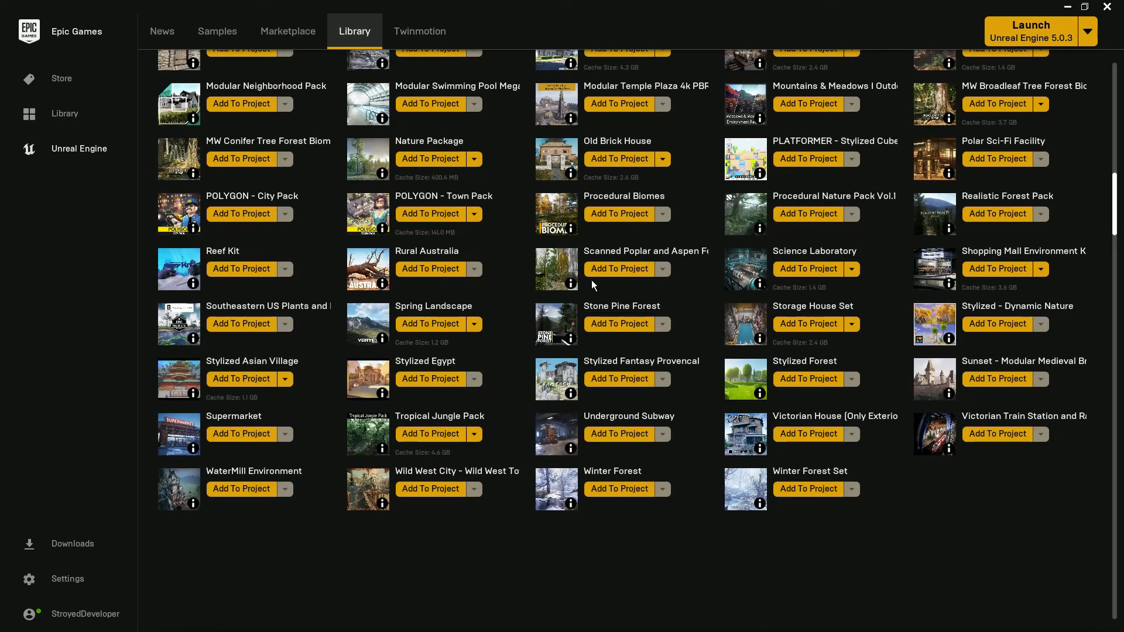
click(614, 261)
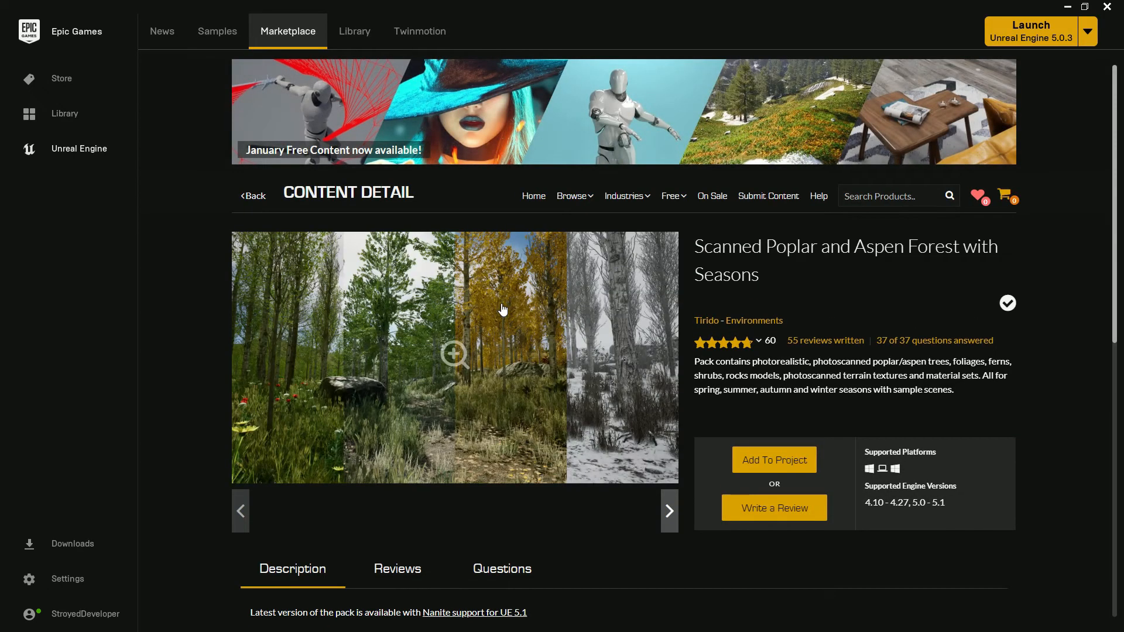
click(603, 307)
click(1110, 320)
click(1110, 321)
click(1110, 319)
click(1110, 320)
click(1110, 319)
click(1110, 319)
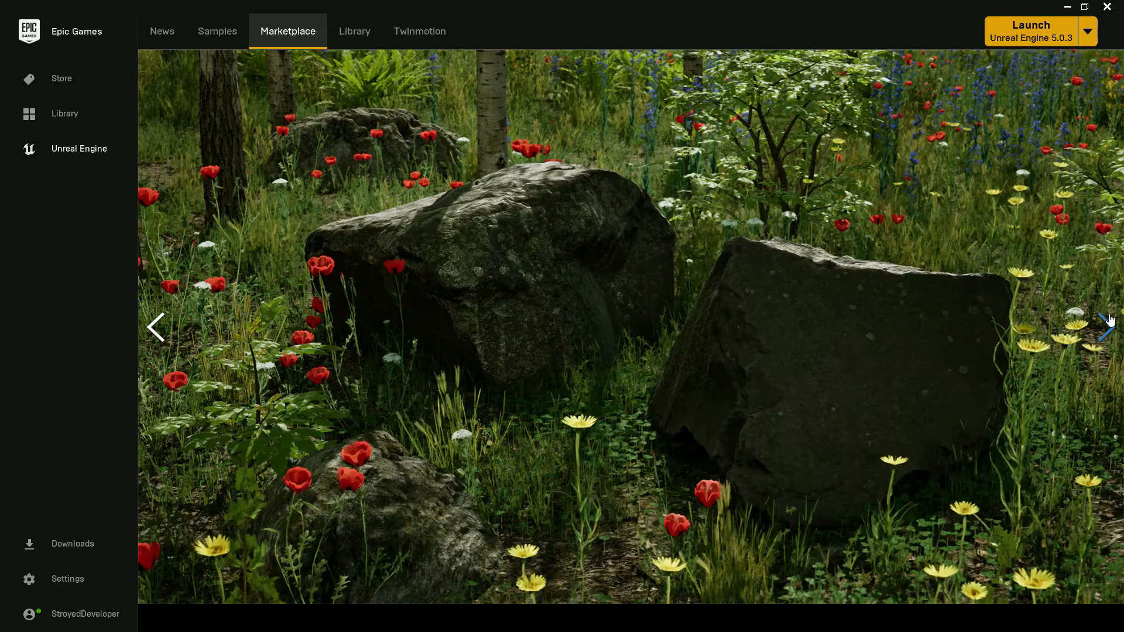
click(1110, 319)
click(1110, 320)
click(1111, 320)
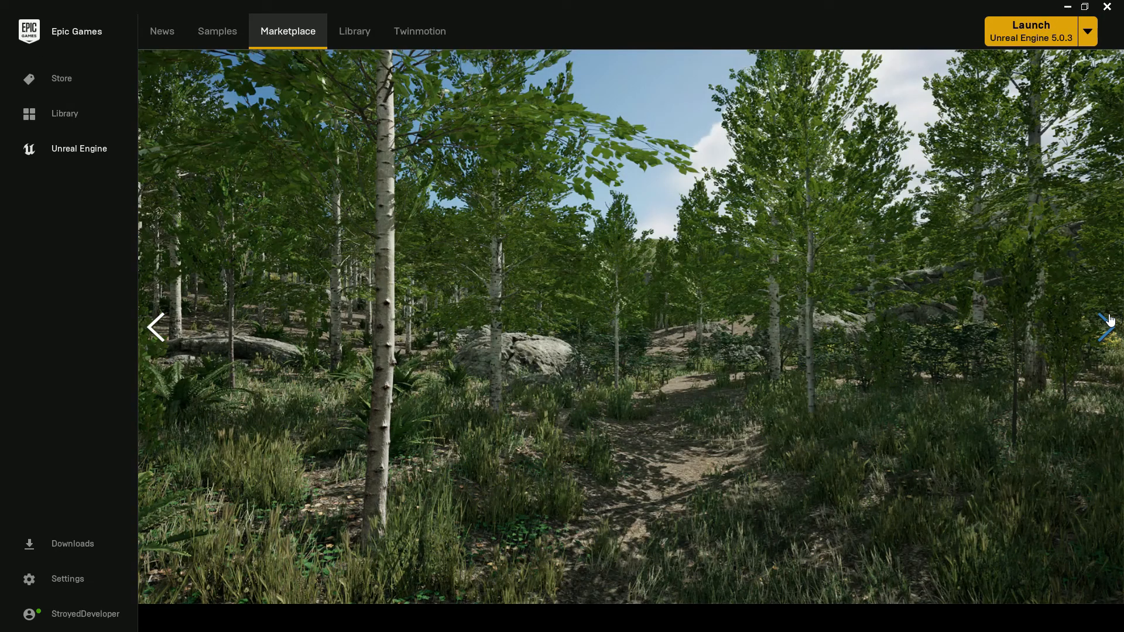
click(1110, 320)
click(1111, 320)
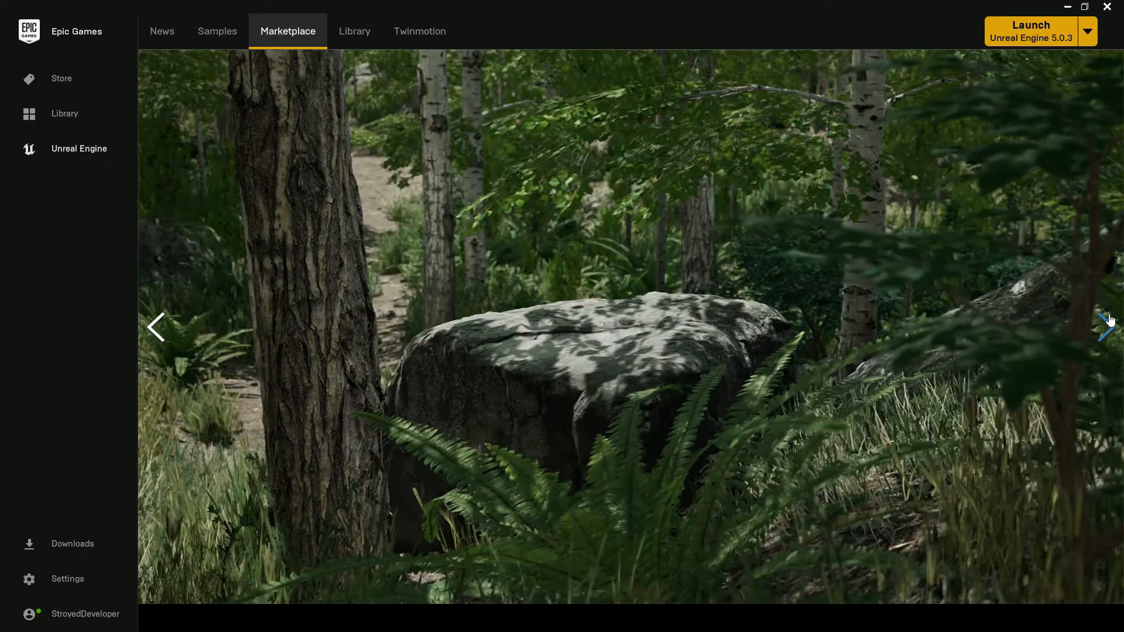
click(1110, 320)
click(1110, 320)
click(1111, 320)
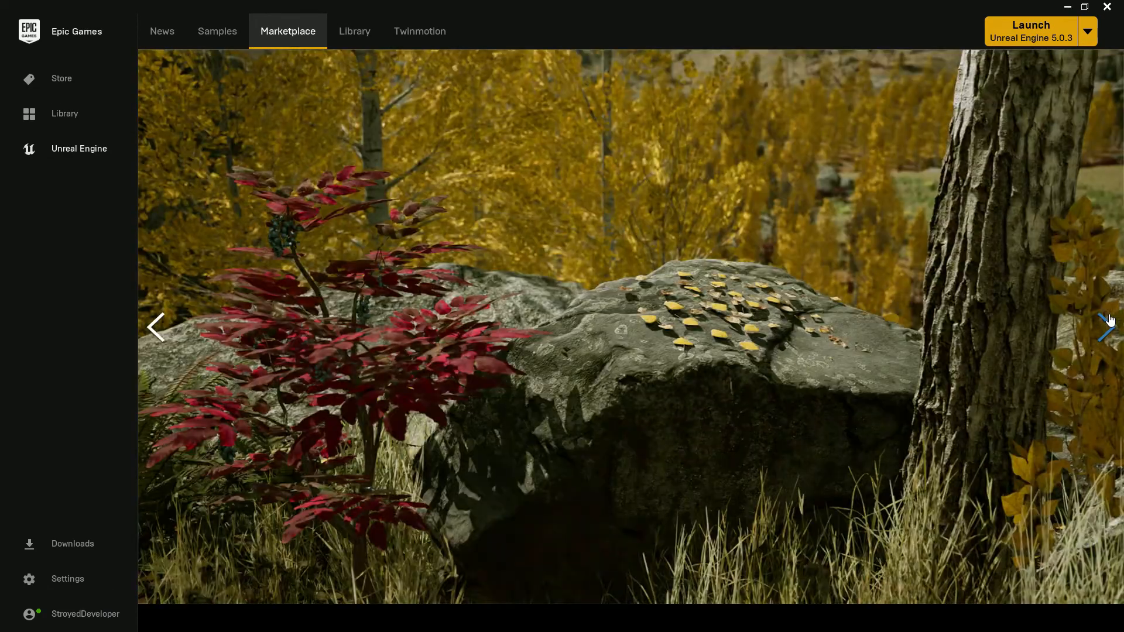
click(1110, 319)
click(1110, 320)
click(1111, 320)
click(1110, 319)
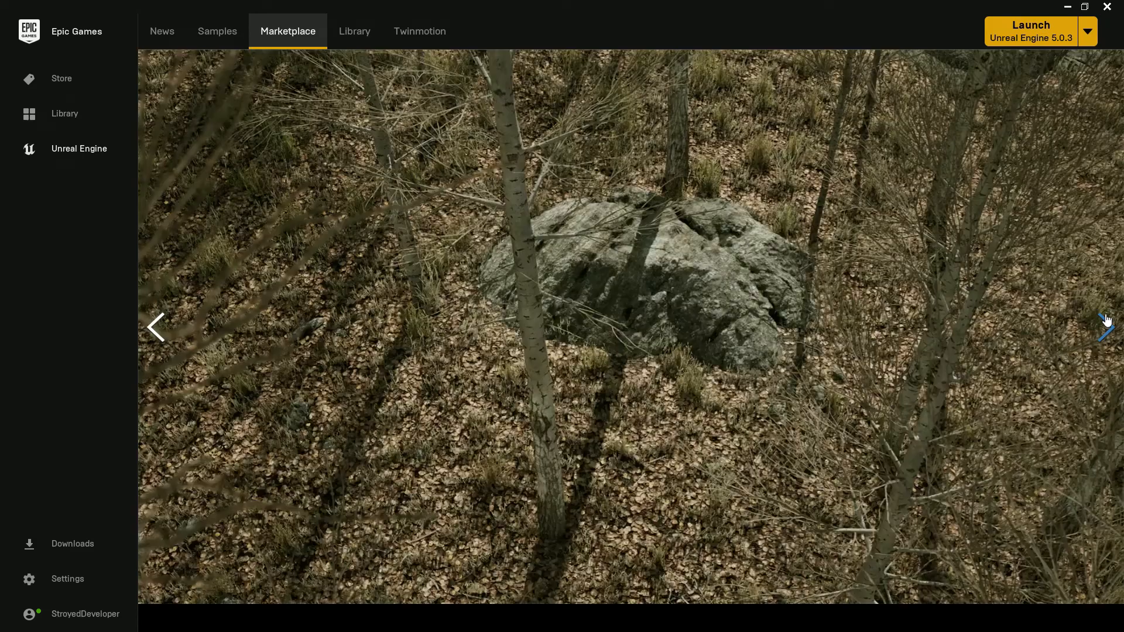
click(471, 294)
Return to the library, open the Winter Forest Set pack and examine its preview images at full size.
click(354, 31)
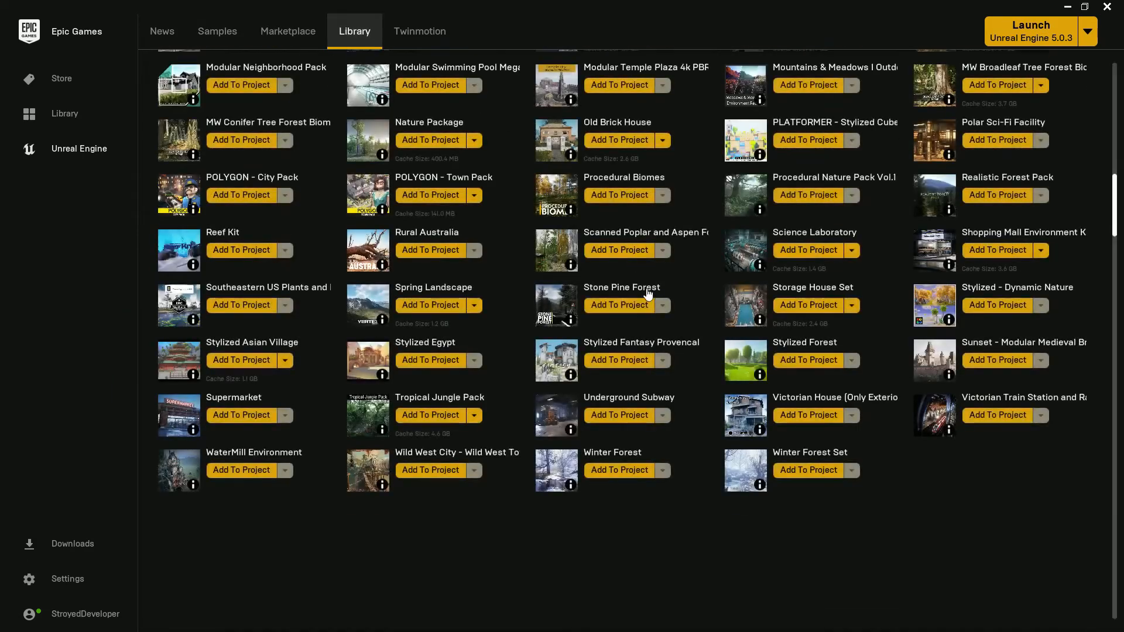
scroll(715, 308, down, 1)
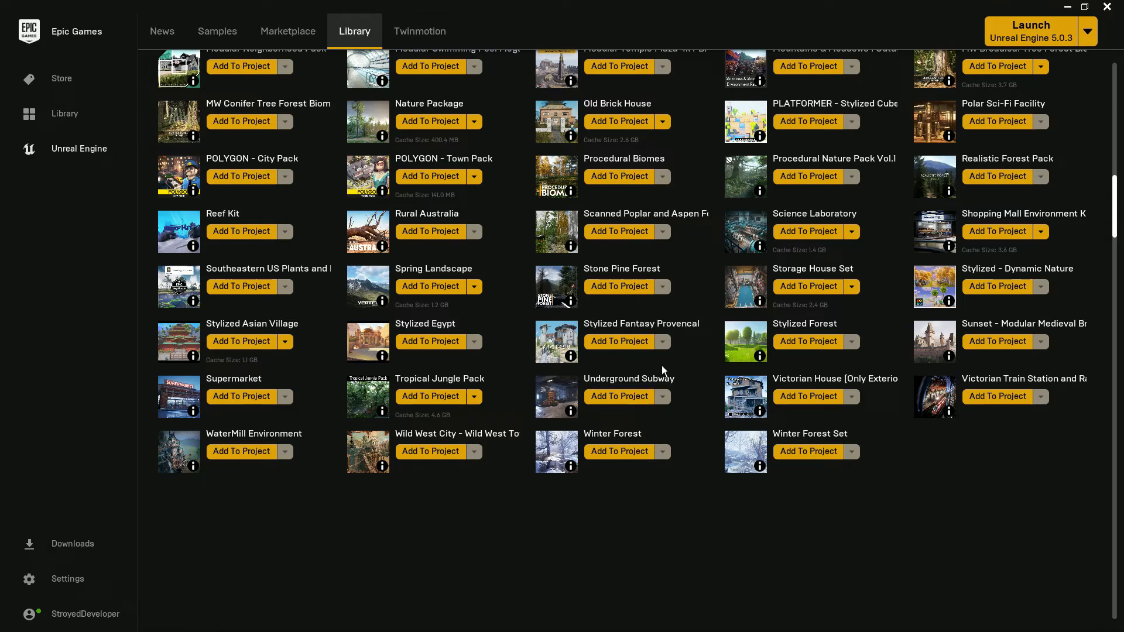
scroll(657, 349, up, 1)
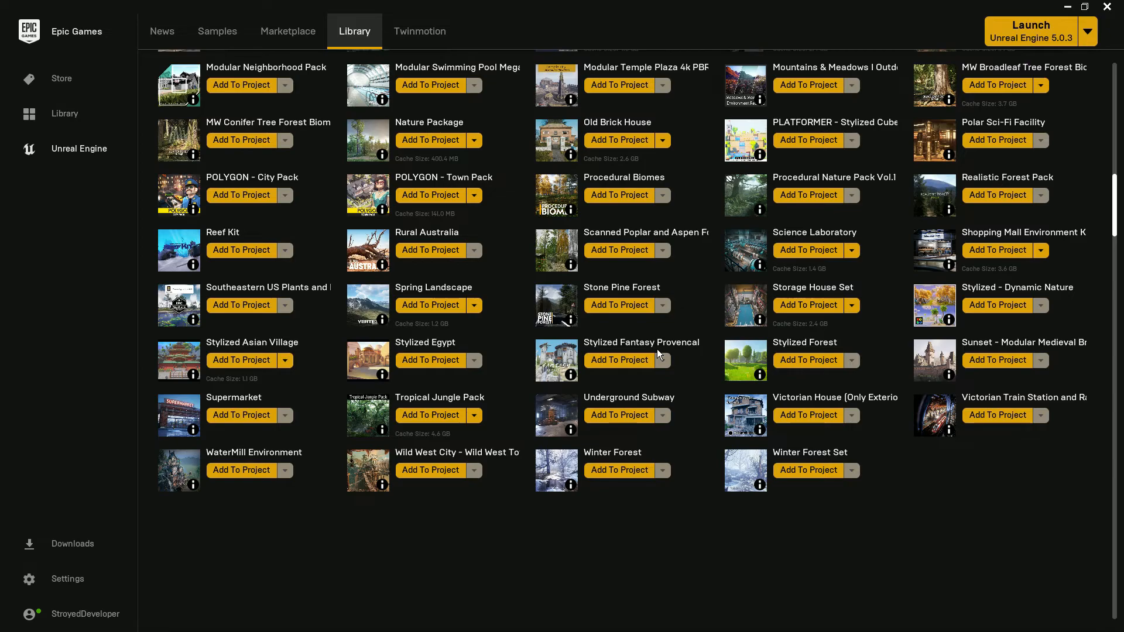
click(790, 458)
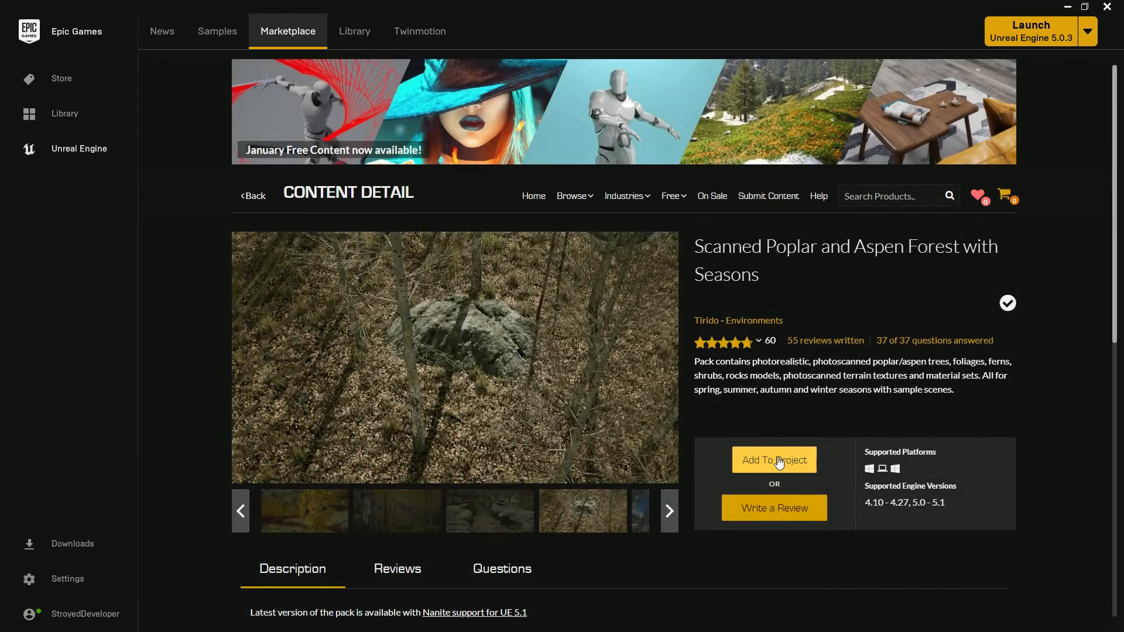
click(461, 377)
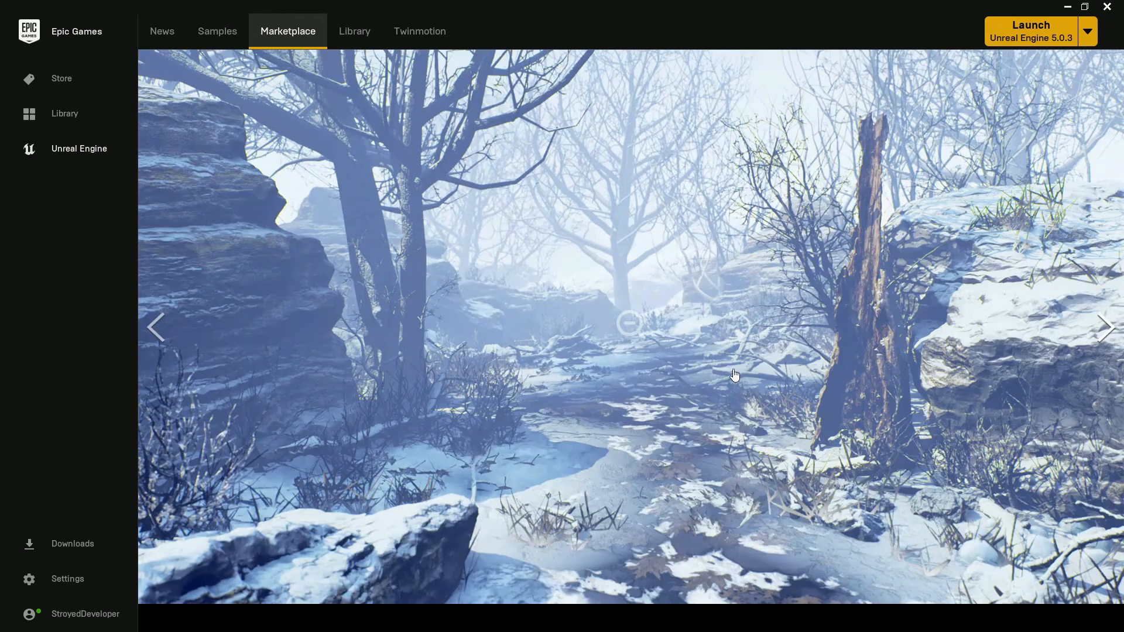
click(1118, 339)
click(1117, 340)
click(1118, 339)
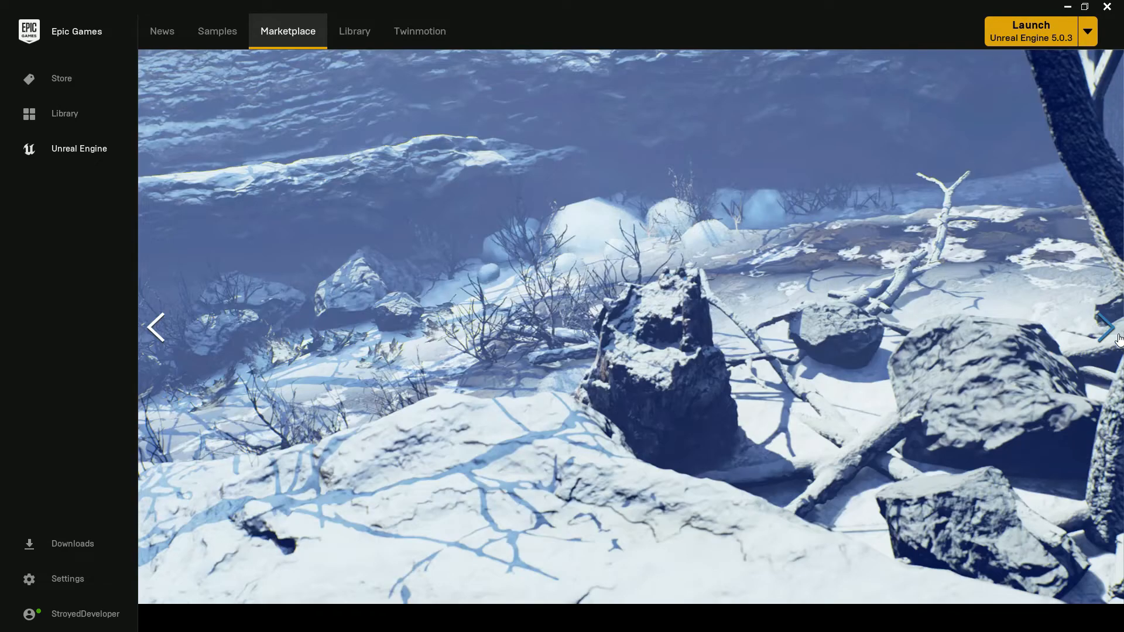
click(1118, 340)
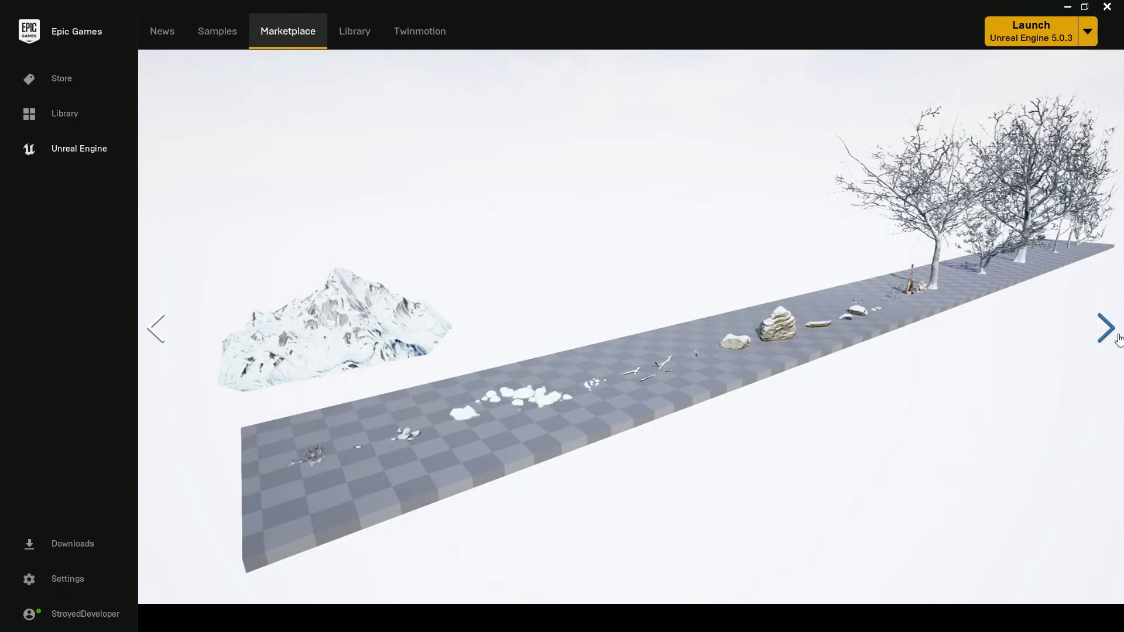
click(1118, 339)
click(1118, 339)
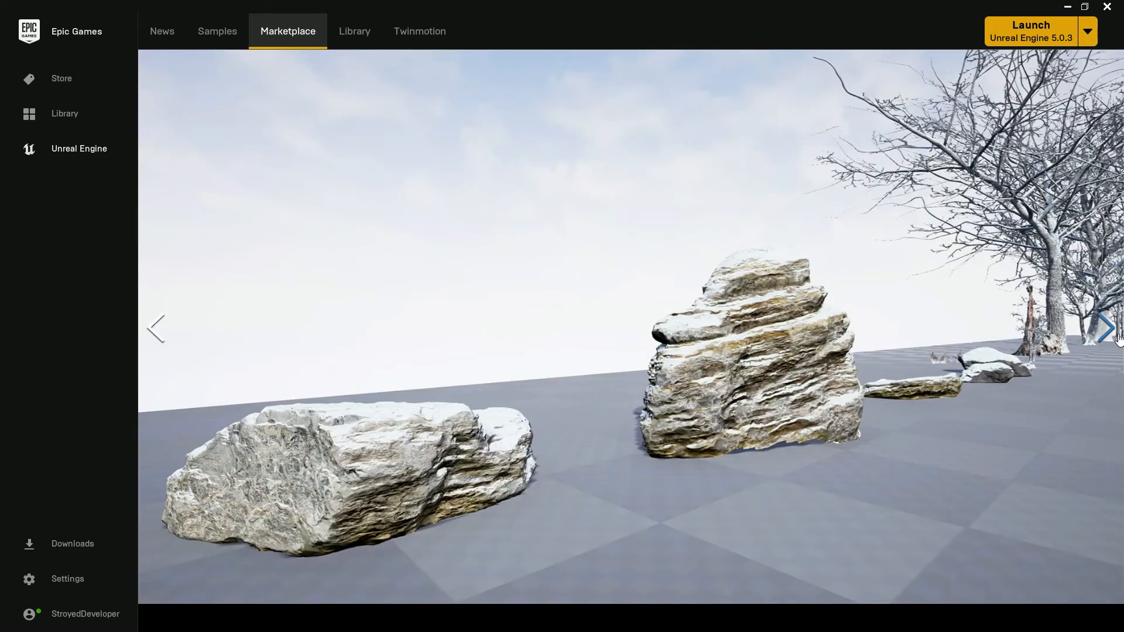
click(1118, 339)
click(1118, 339)
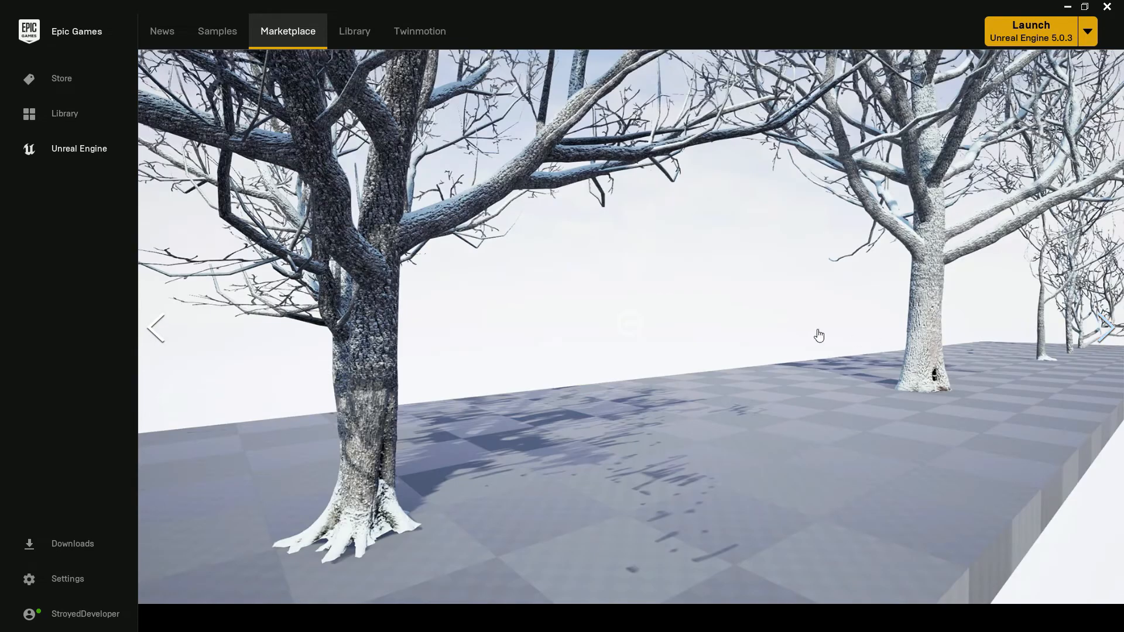
key(Escape)
Return to the library, open the Winter Forest pack and look through its enlarged preview images.
click(361, 44)
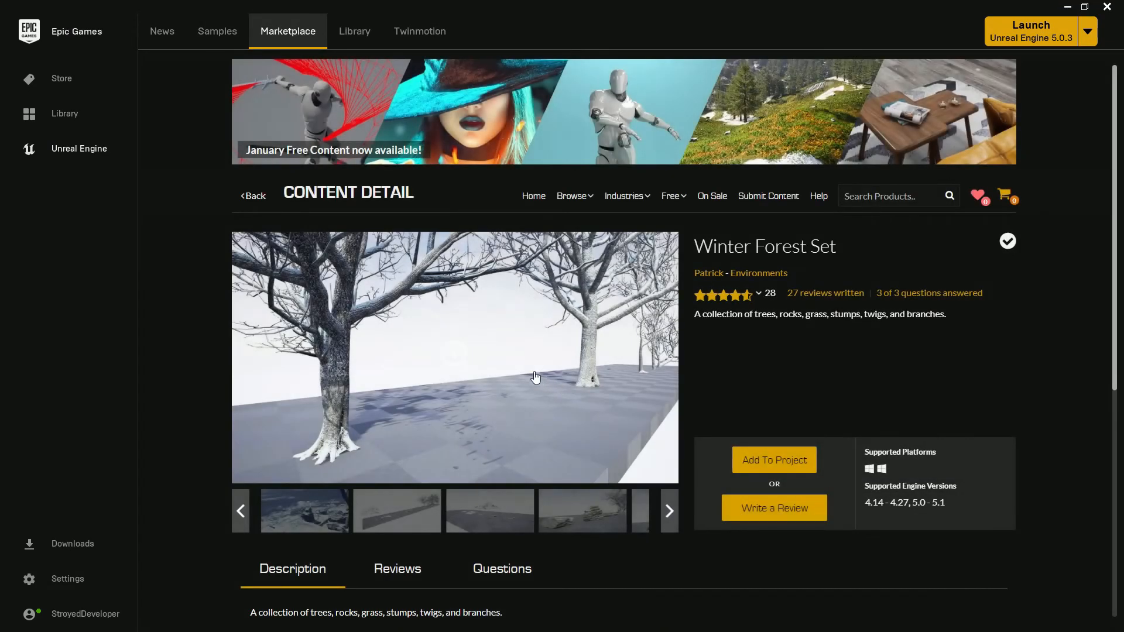
click(617, 310)
click(1121, 307)
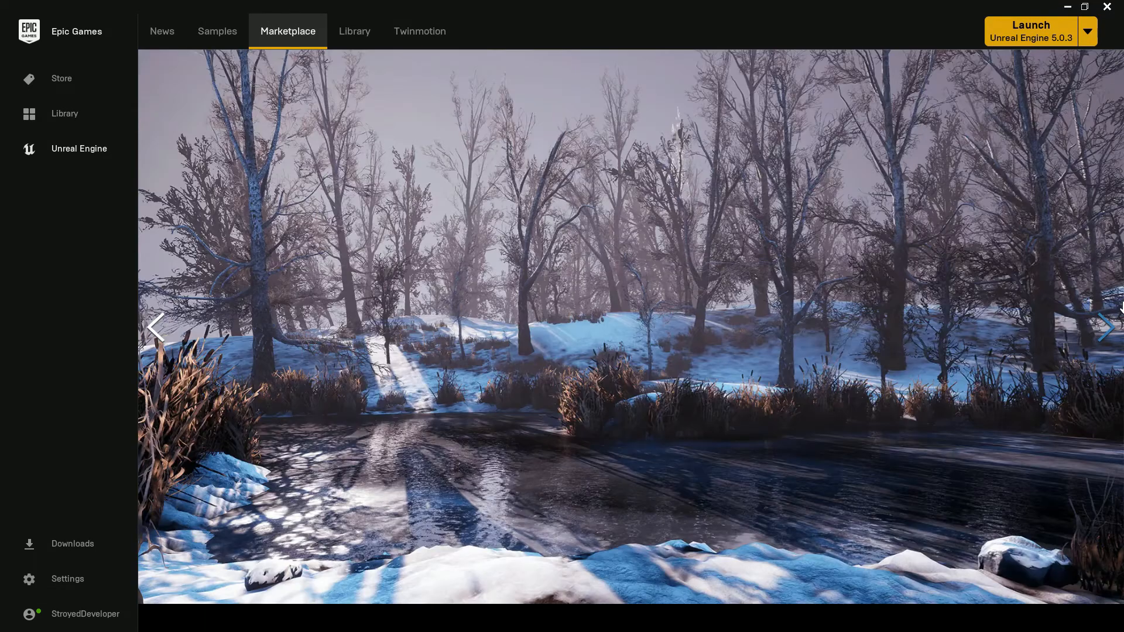
click(1121, 308)
click(1121, 307)
click(1121, 307)
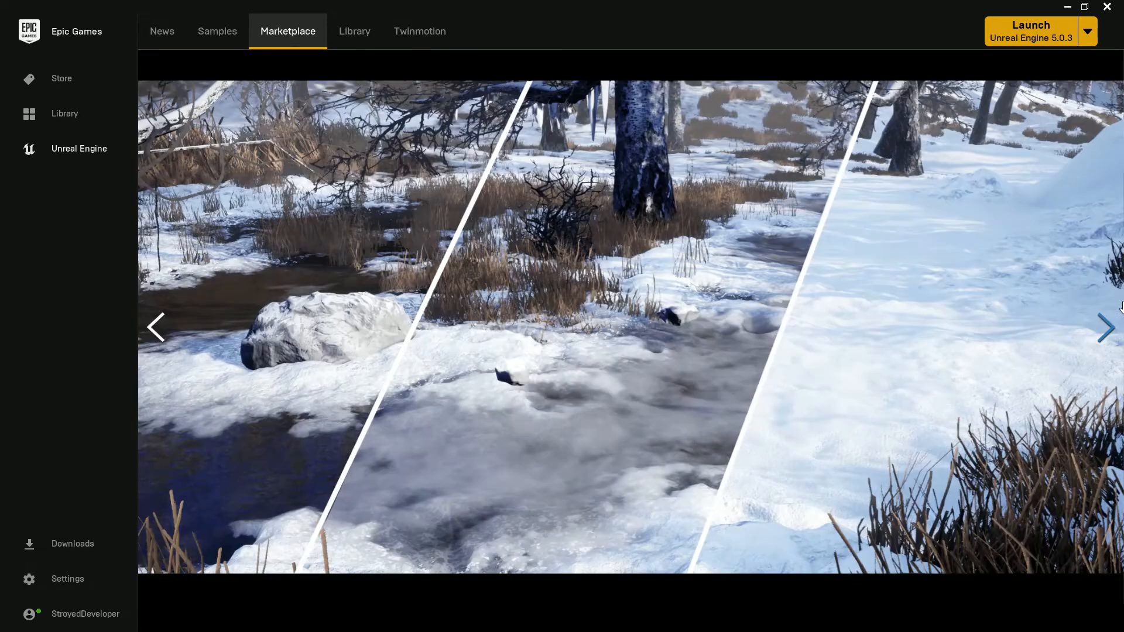
click(1121, 307)
click(1121, 307)
click(1121, 307)
click(1120, 305)
click(1119, 302)
click(1119, 303)
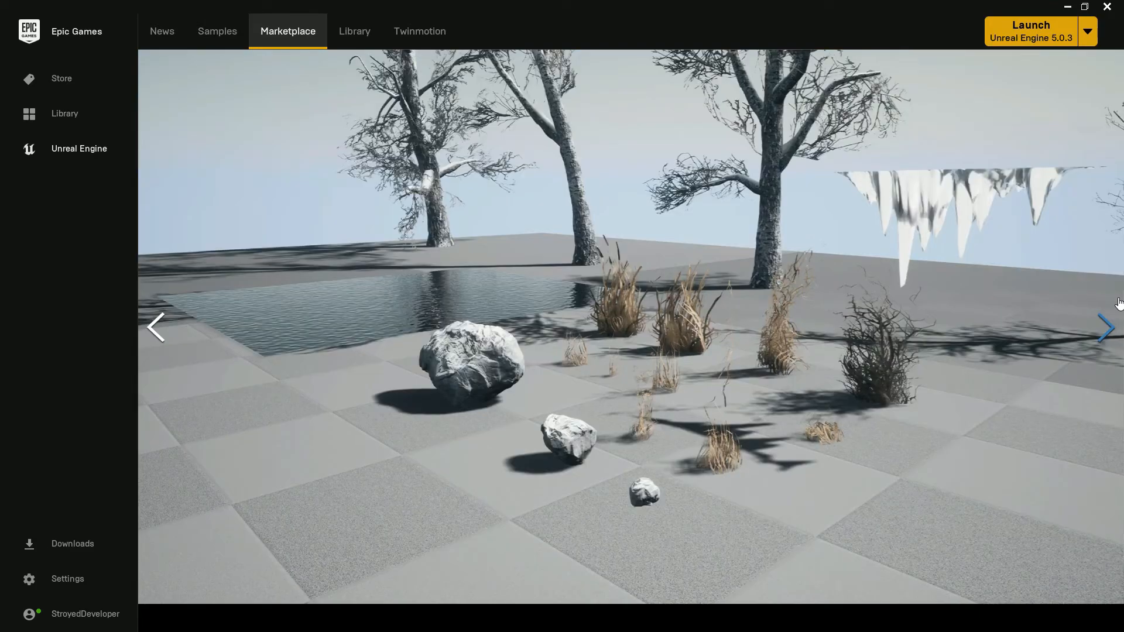
click(1119, 302)
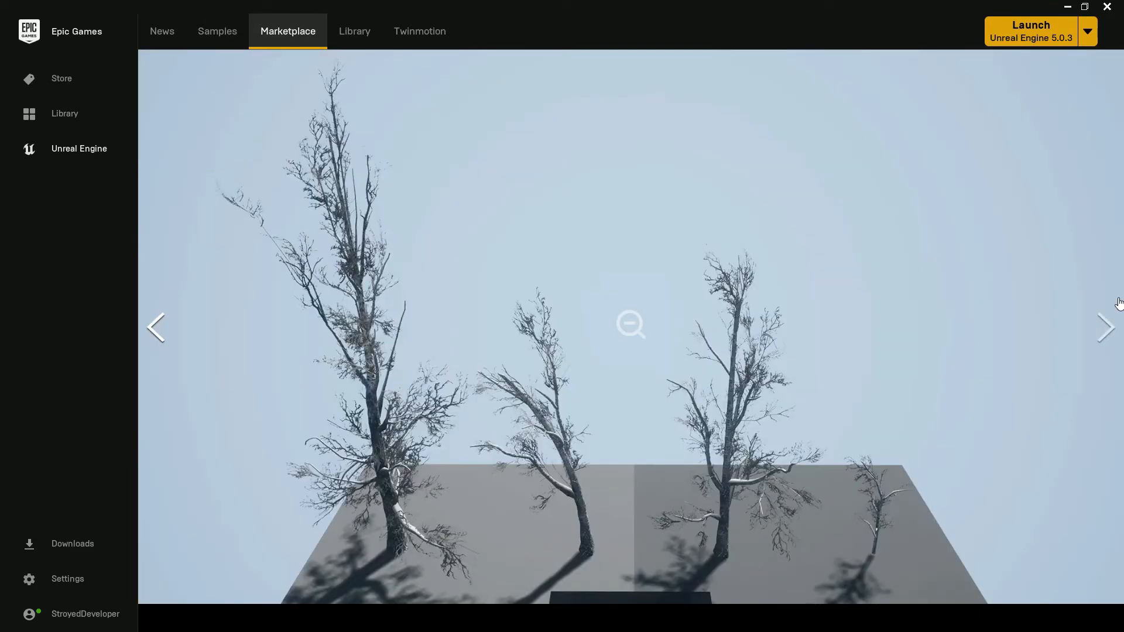
key(Escape)
Return to the library and open the Tropical Jungle Pack's detail page, briefly enlarging its preview image.
click(354, 31)
click(448, 401)
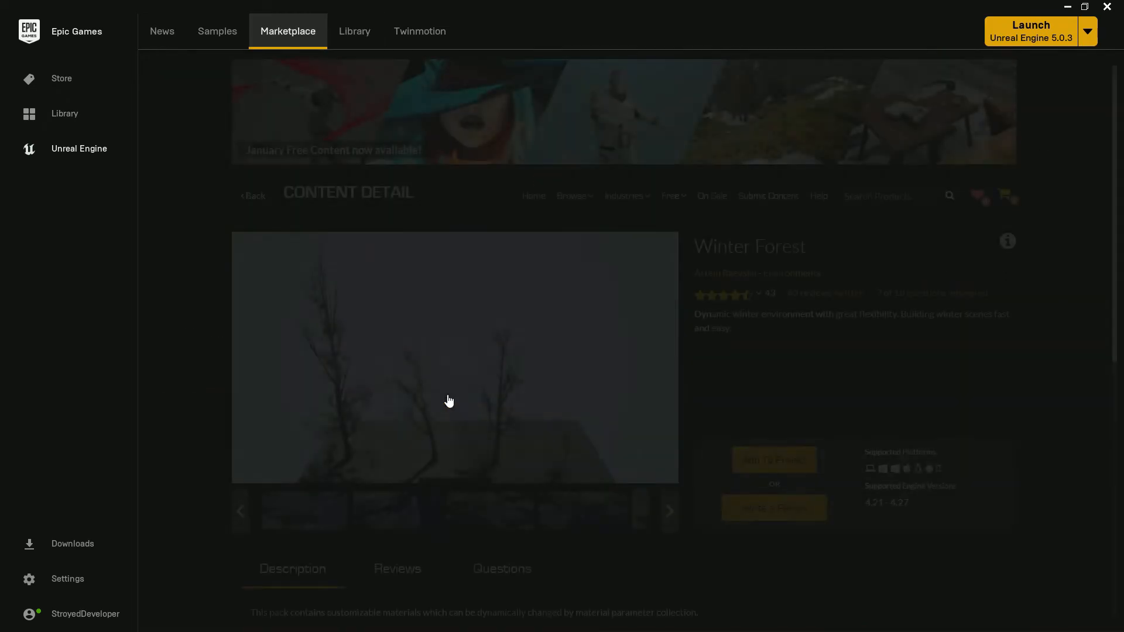
click(443, 376)
key(Escape)
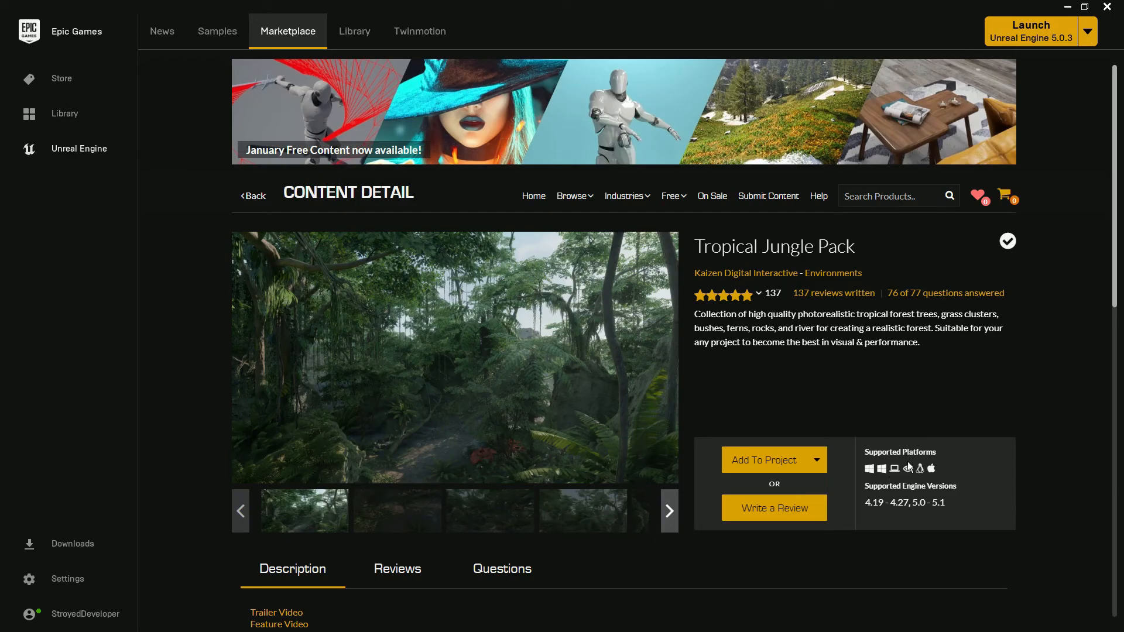
Add the Tropical Jungle Pack to the BirdShooterUnreal project, searching the project list for "bir".
scroll(839, 504, down, 2)
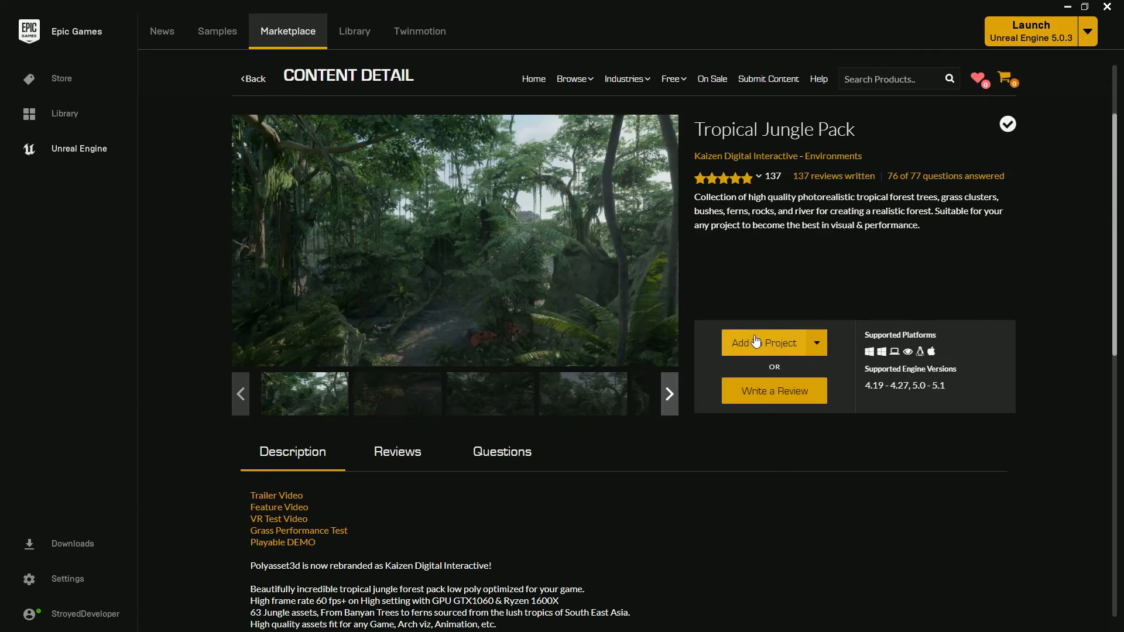
click(755, 343)
scroll(646, 293, down, 2)
scroll(730, 262, down, 1)
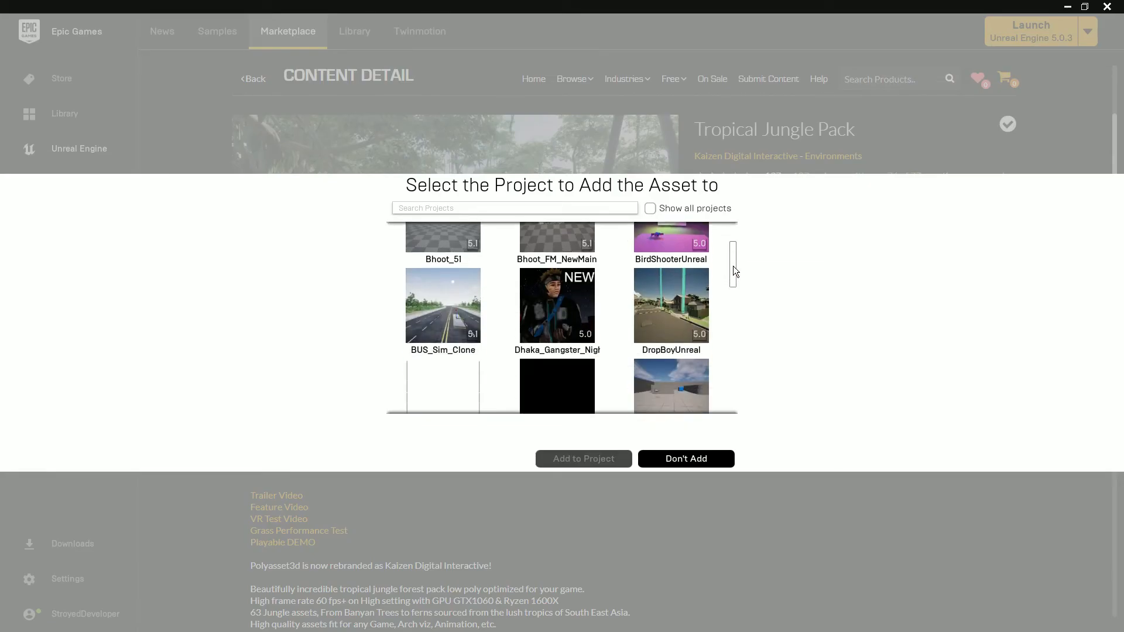
scroll(685, 246, up, 3)
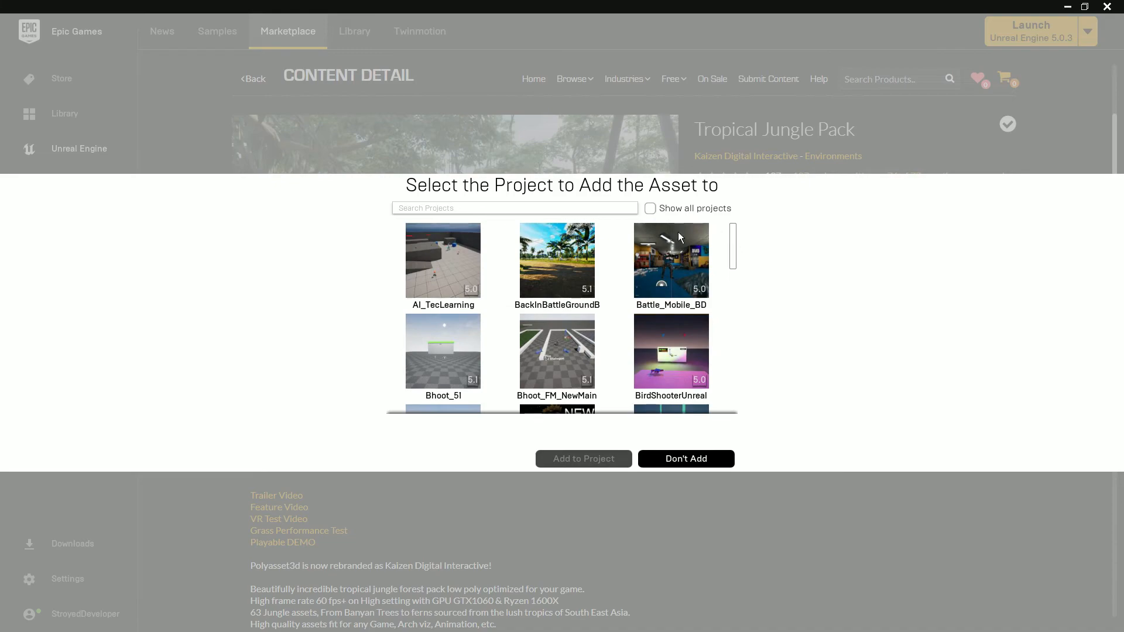
click(444, 209)
text(bir)
click(450, 230)
click(566, 460)
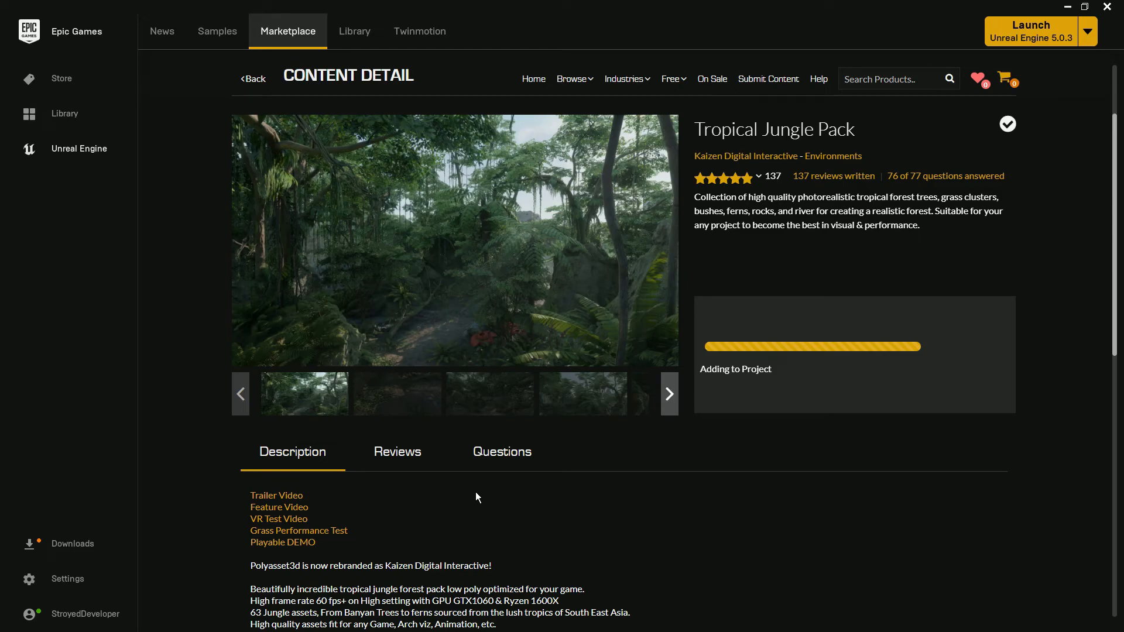
Read the Tropical Jungle Pack's description, technical details and content list.
scroll(475, 492, down, 3)
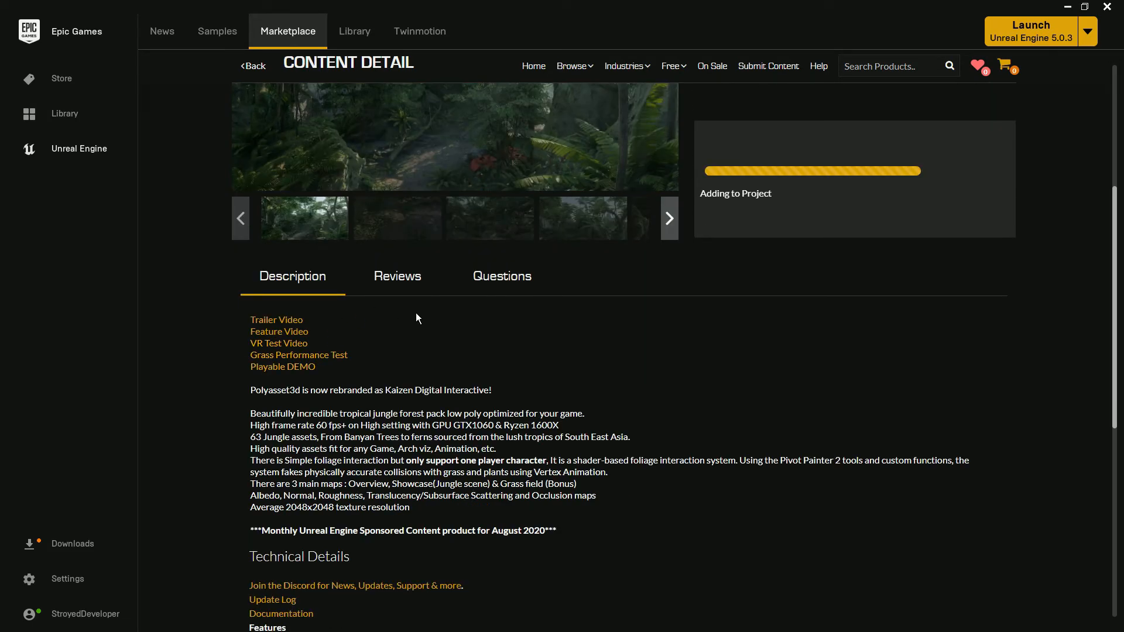
scroll(413, 396, down, 4)
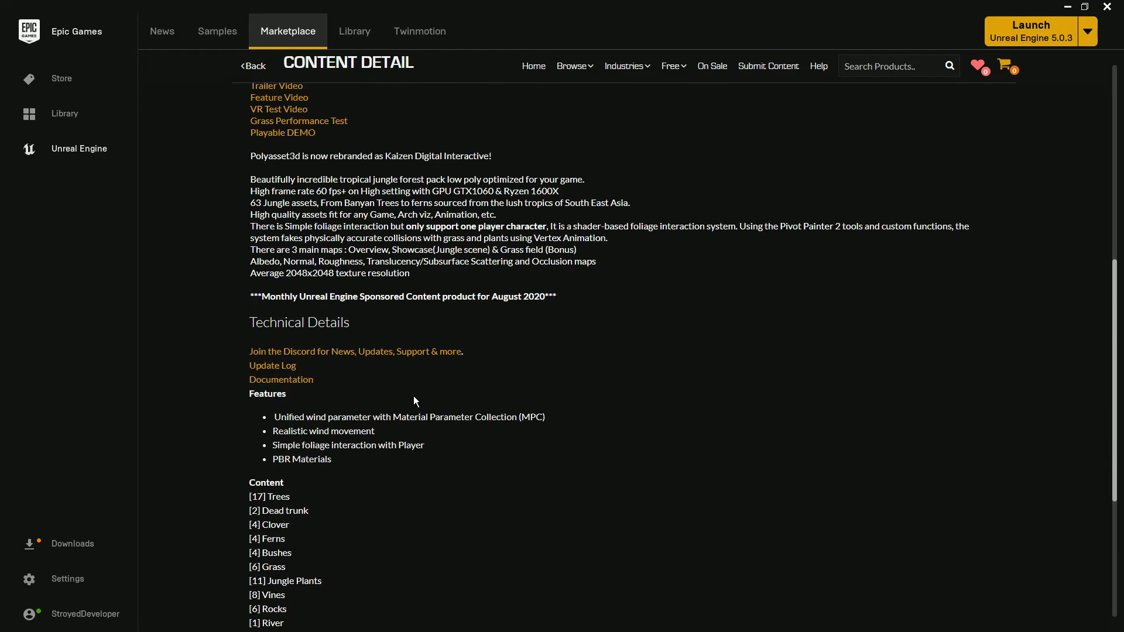
scroll(472, 406, down, 4)
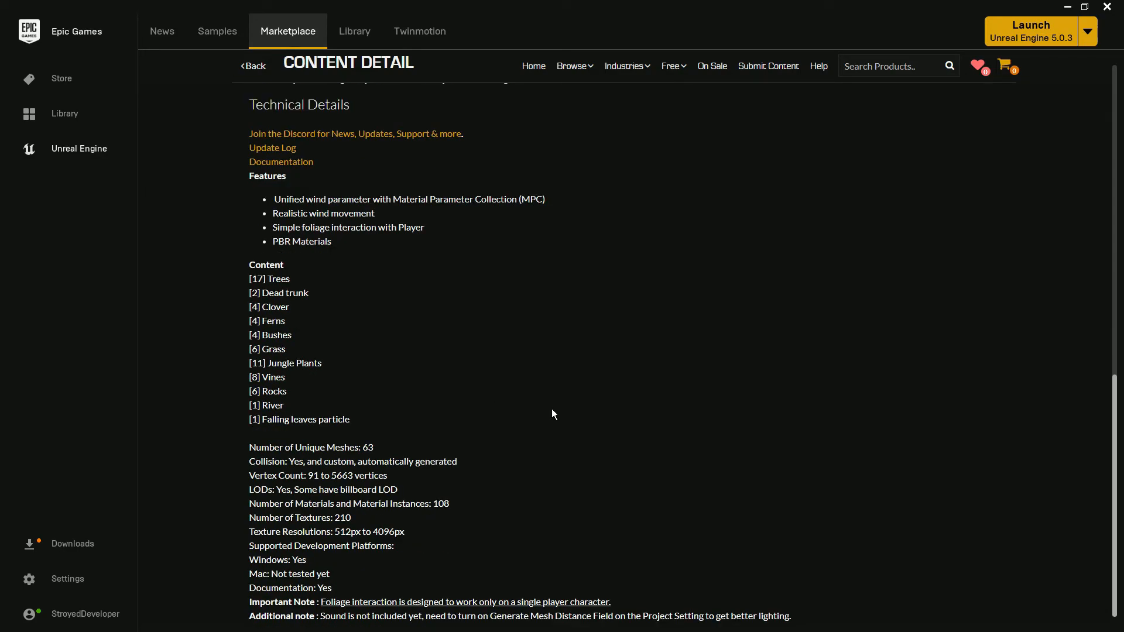
scroll(543, 409, up, 8)
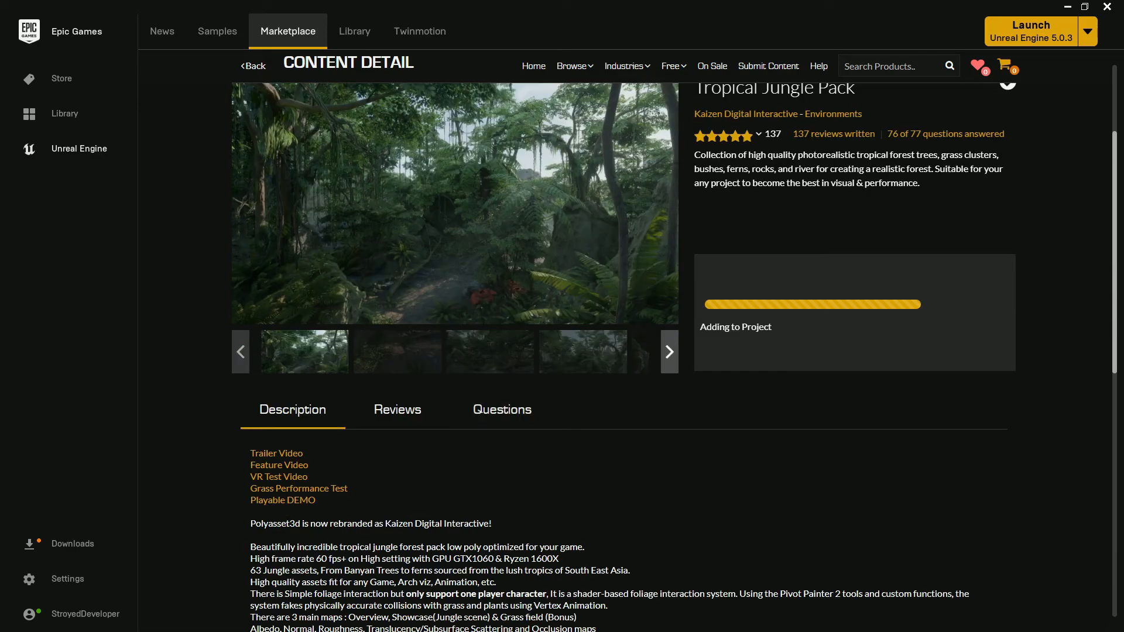
Switch to the Unreal Editor with the BirdShooterUnreal project and open the MAP level.
drag(758, 3, 0, 126)
click(722, 619)
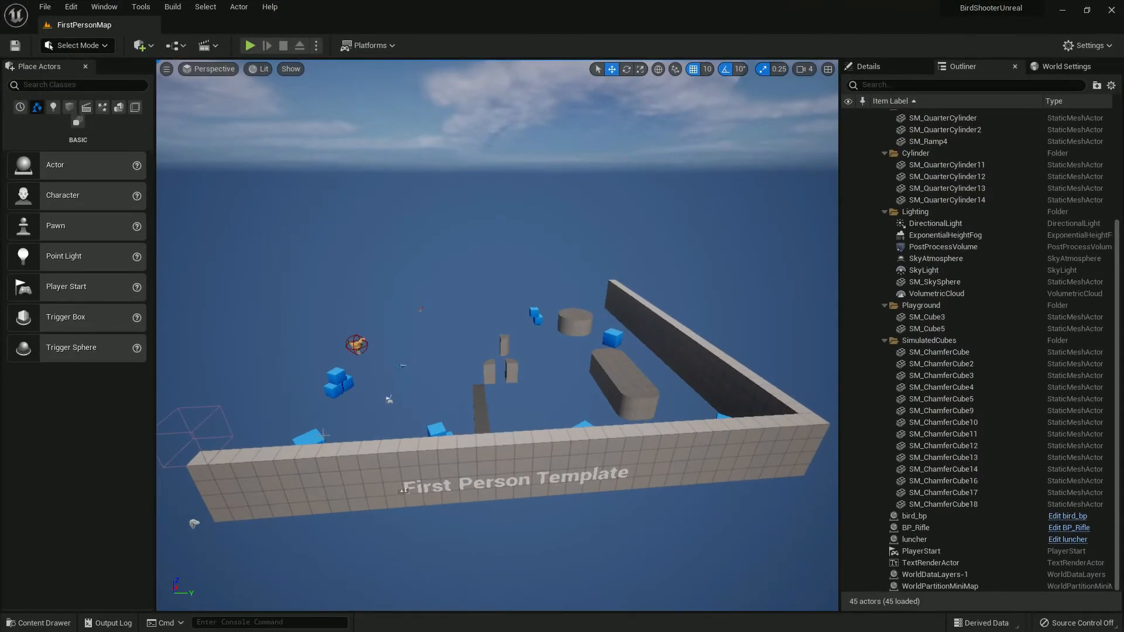
click(68, 626)
double_click(802, 391)
Delete all the spotlights from the level, SpotLight through SpotLight11.
key(w)
right_drag(578, 265, 517, 198)
key(s)
key(s)
key(w)
double_click(995, 149)
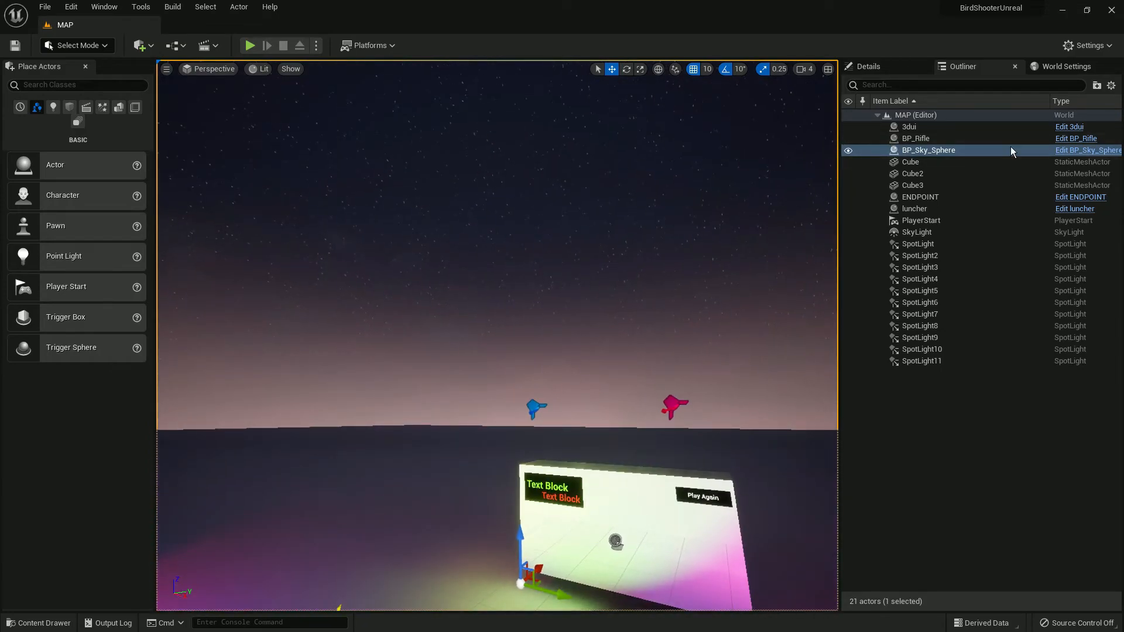
right_drag(635, 266, 492, 316)
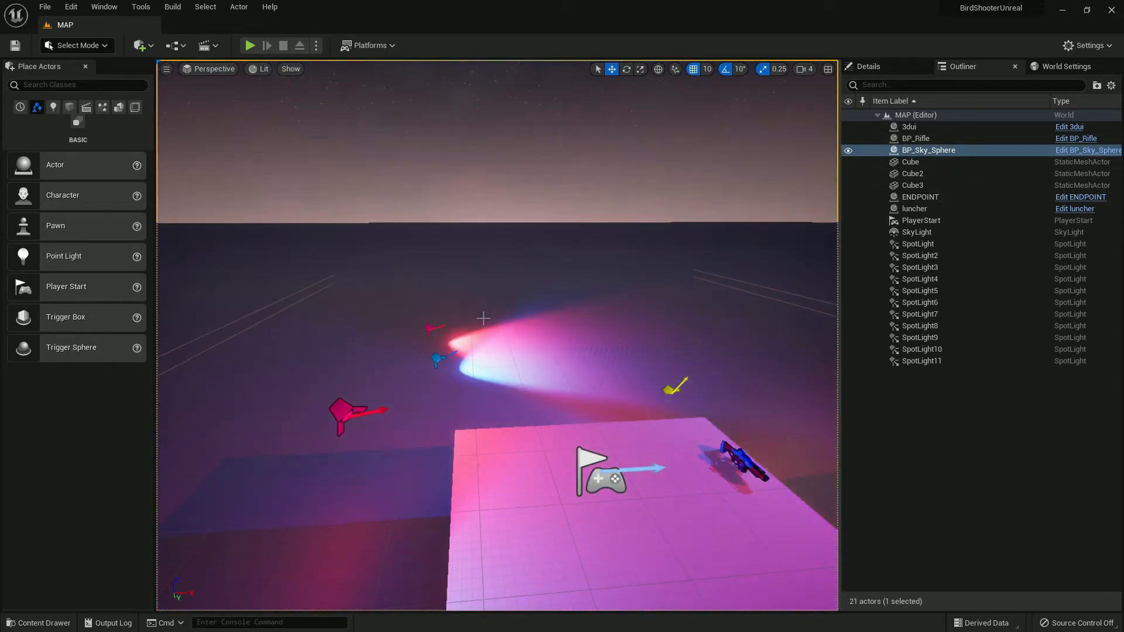
click(946, 243)
shift+click(923, 361)
key(Delete)
click(920, 232)
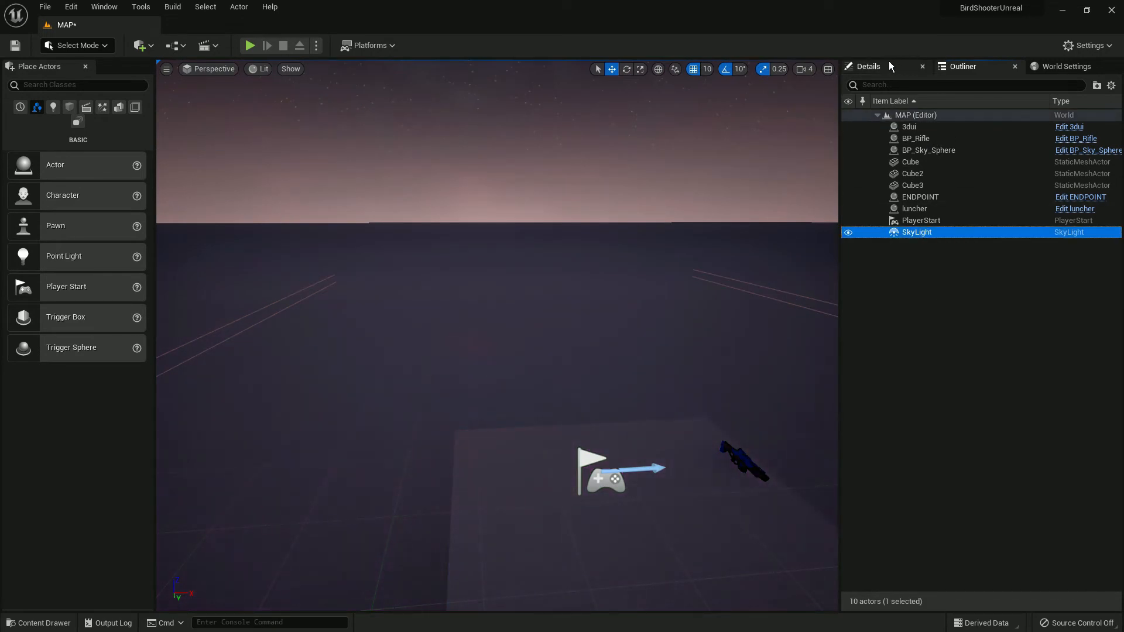
click(889, 65)
click(959, 66)
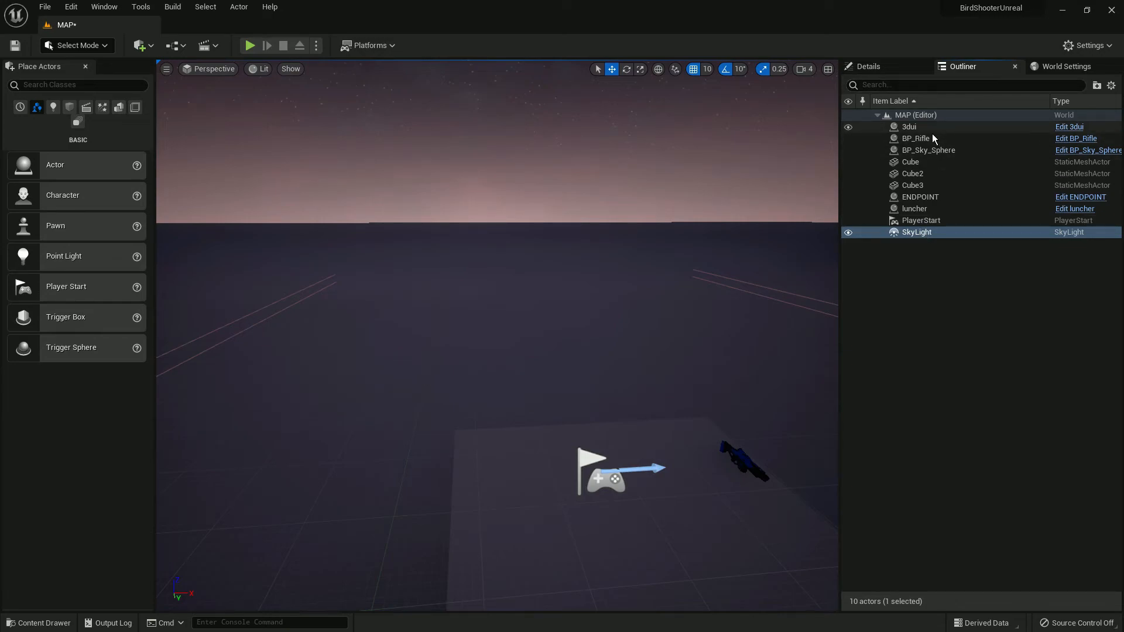
Place a Directional Light near the player start and discard an extra Sky Light placed beside it.
right_drag(497, 328, 576, 350)
click(53, 107)
drag(82, 158, 421, 360)
drag(71, 289, 583, 400)
key(Delete)
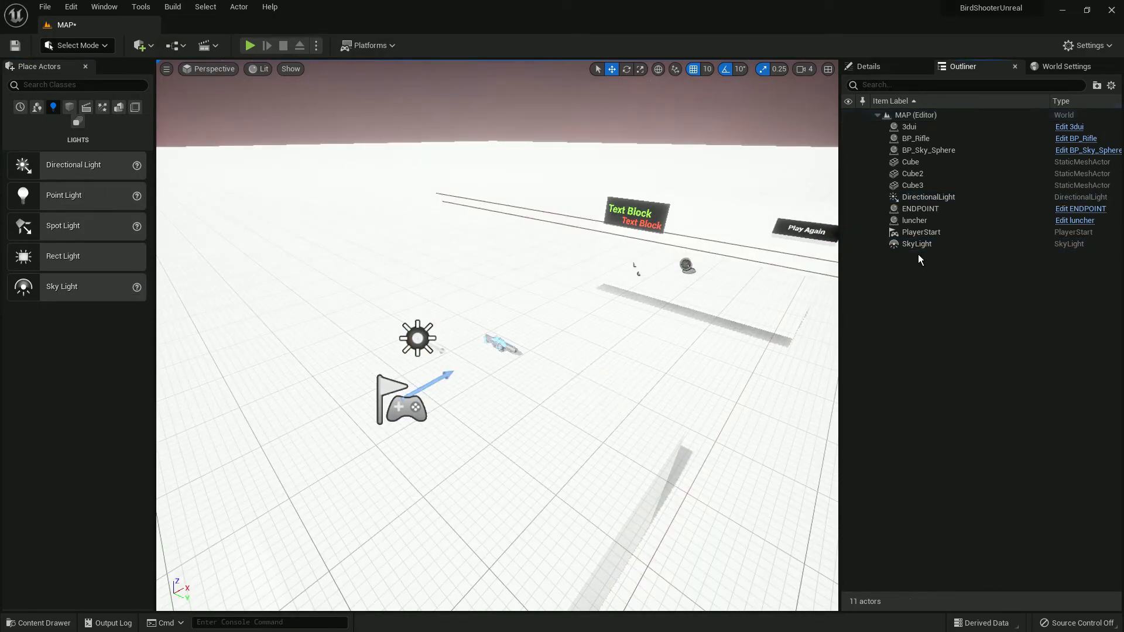
Assign the DirectionalLight as the Directional Light Actor of BP_Sky_Sphere.
click(930, 198)
click(913, 150)
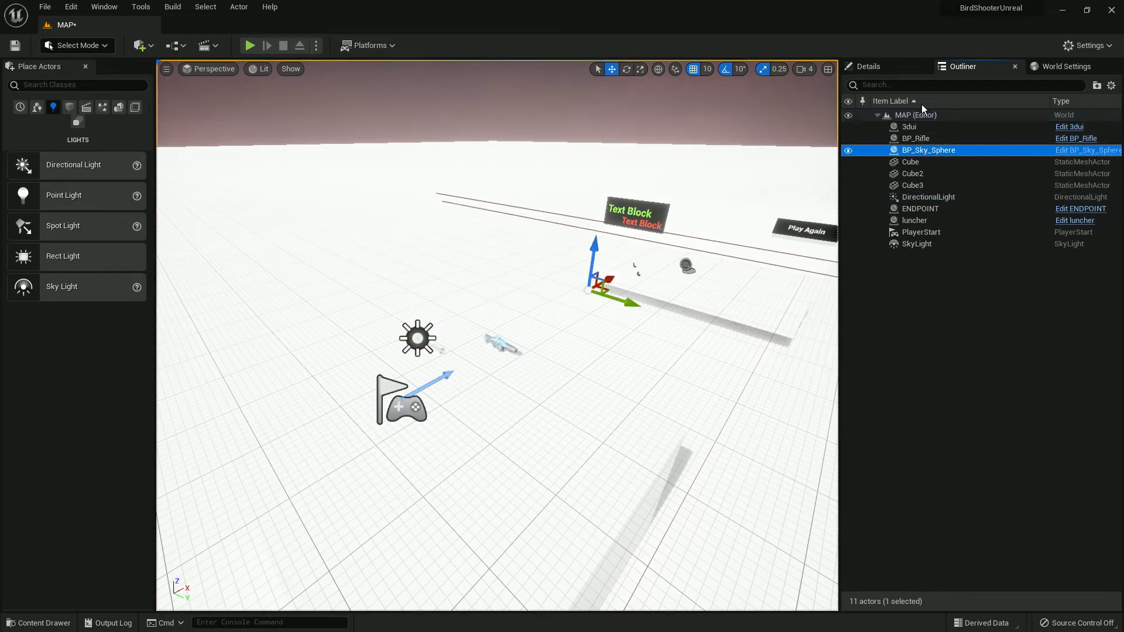
click(887, 71)
click(1001, 334)
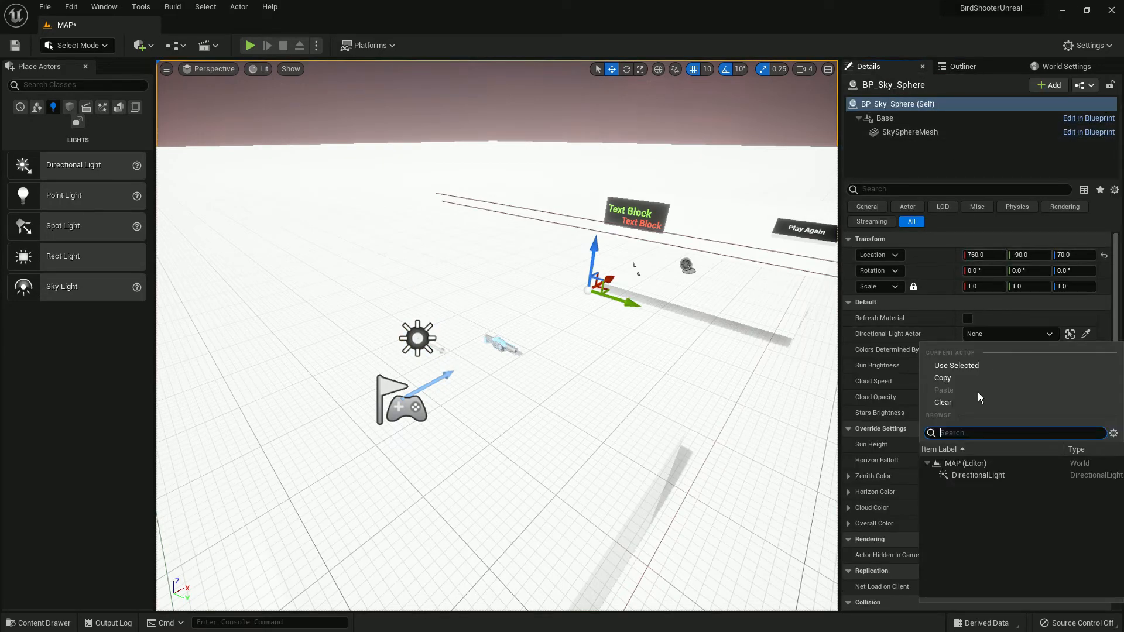
click(966, 478)
Set the directional light's mobility to Movable and its intensity to 3 lux.
right_drag(624, 320, 577, 319)
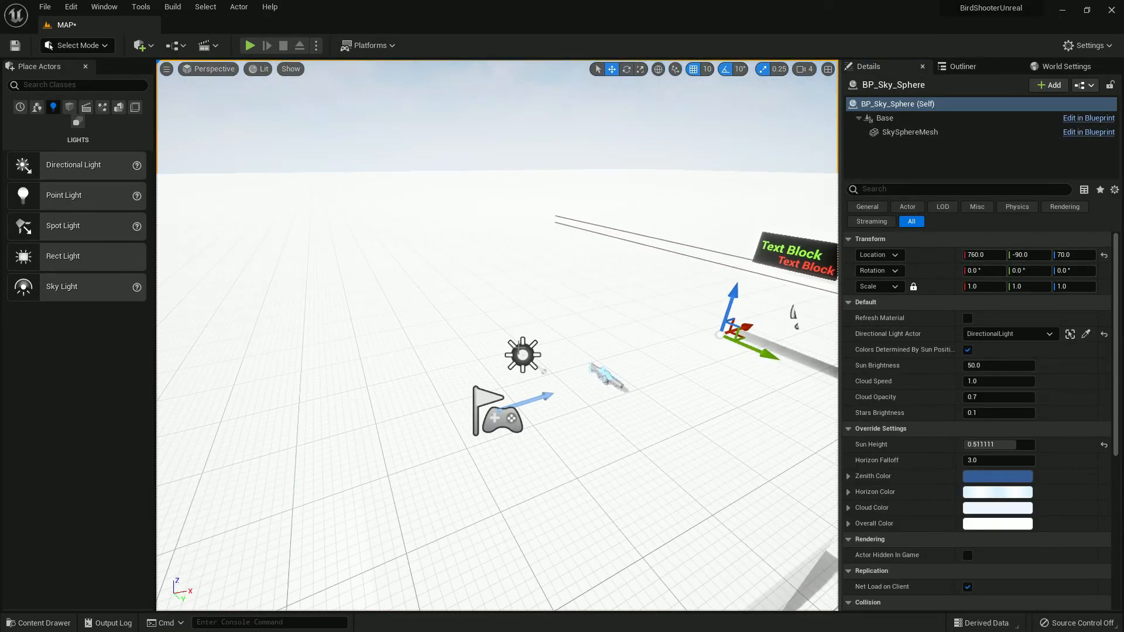
click(520, 349)
click(1062, 302)
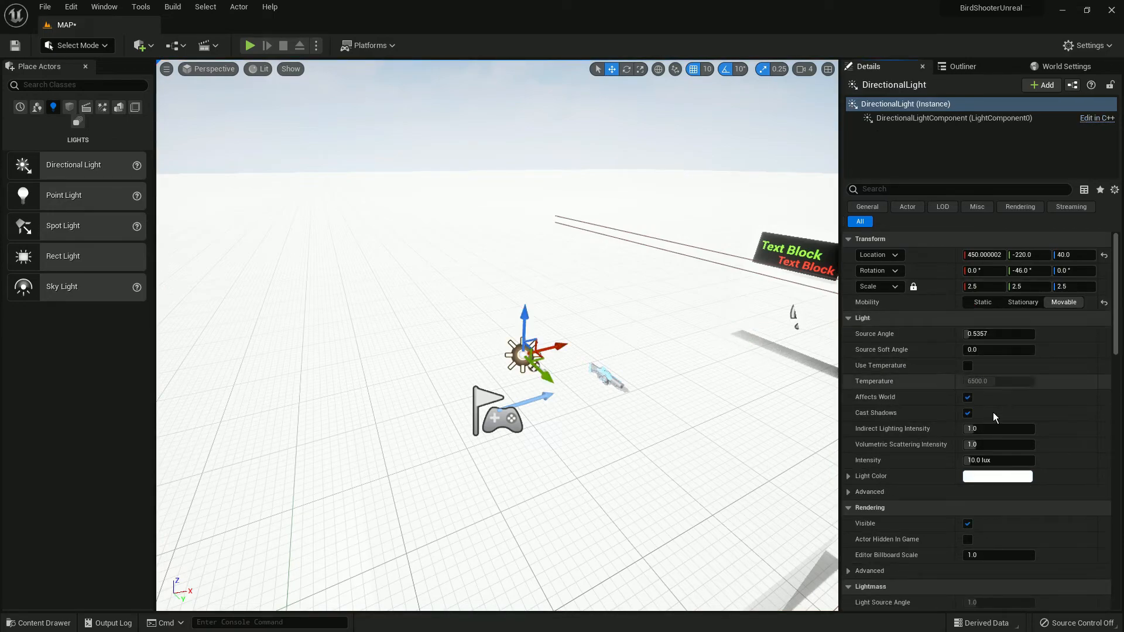
click(978, 460)
text(3)
key(Return)
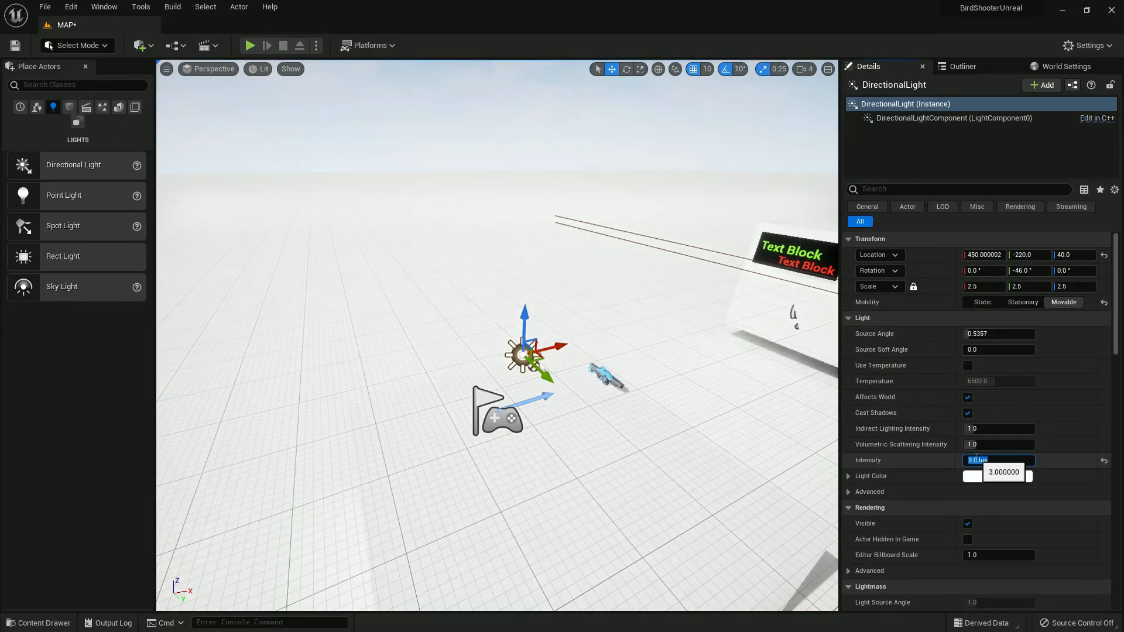
Set the directional light's intensity to 2 lux and save the MAP level.
text(2)
key(Return)
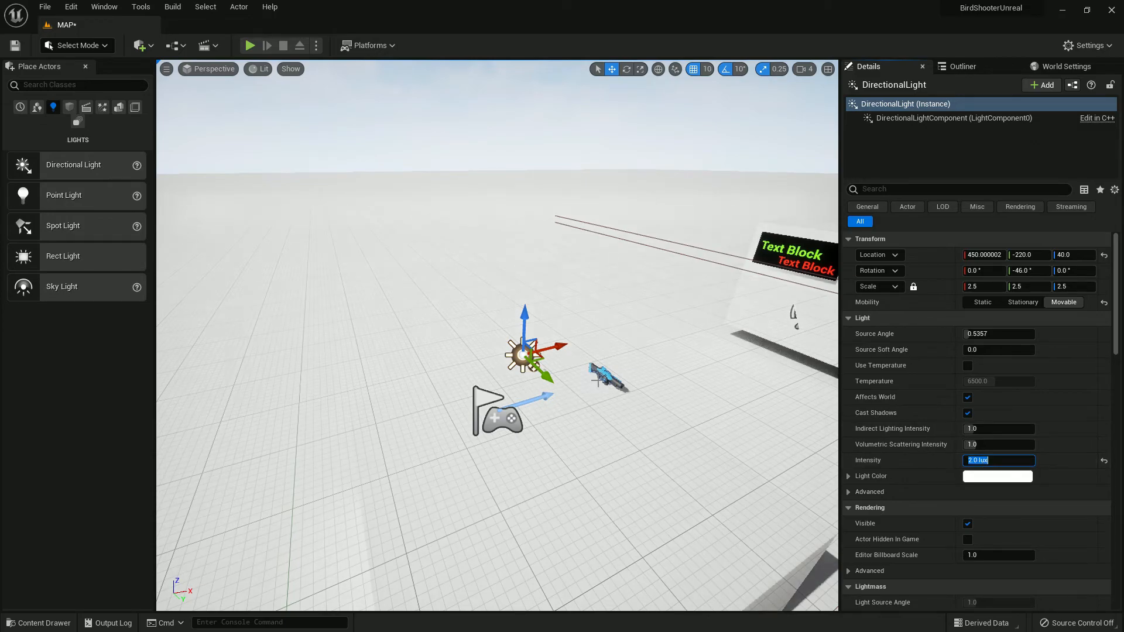
right_drag(618, 364, 679, 381)
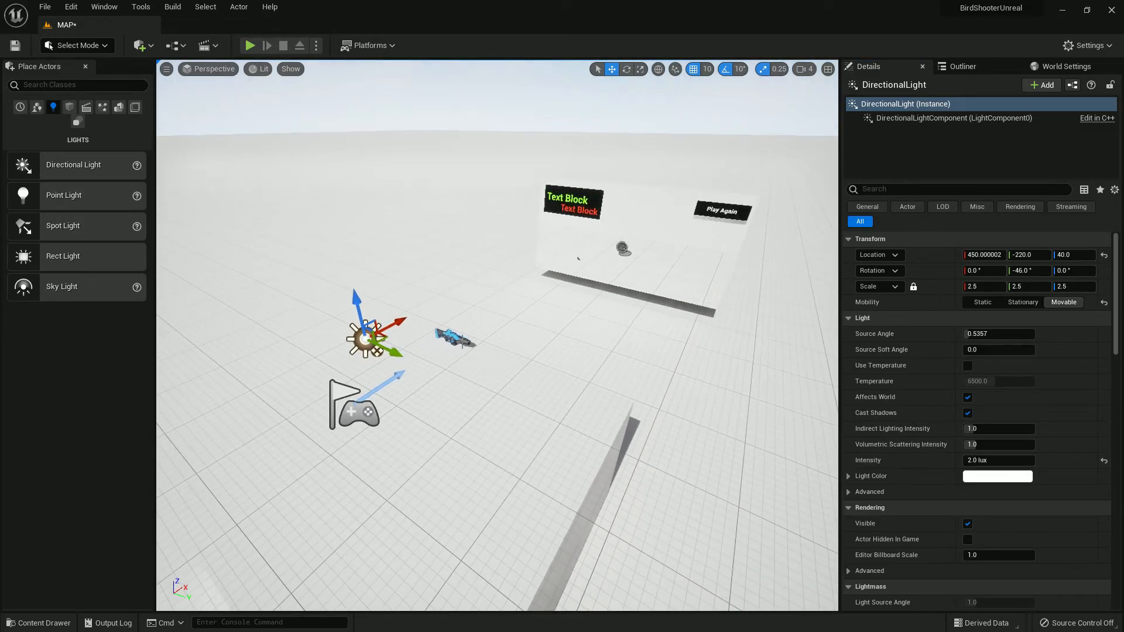
click(460, 339)
key(f)
alt+drag(524, 339, 462, 334)
click(536, 321)
scroll(539, 317, down, 8)
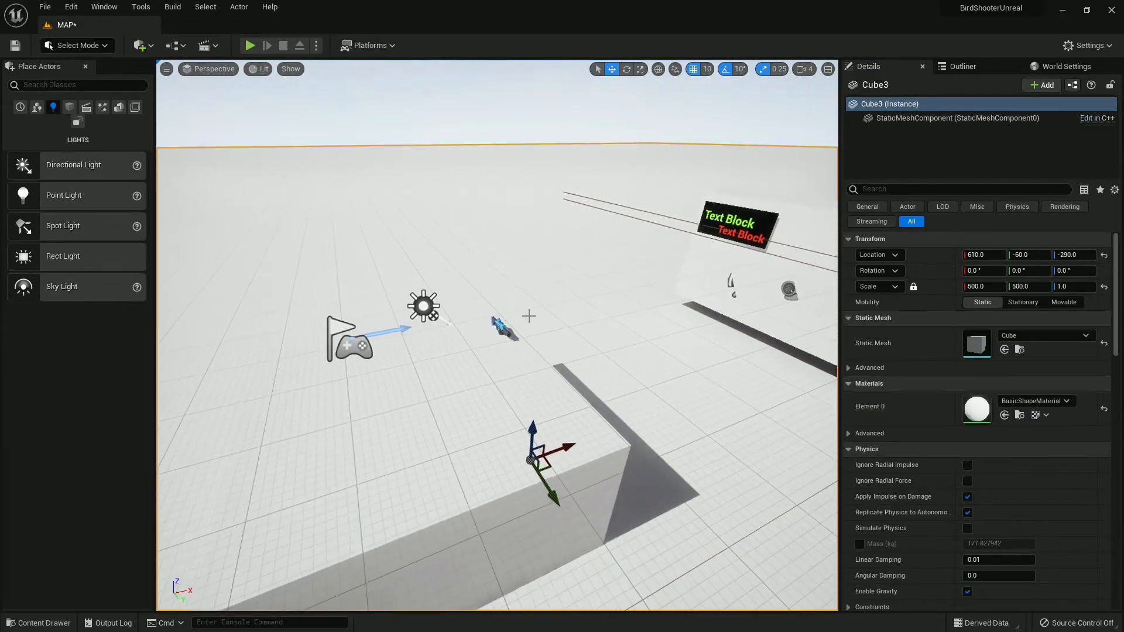
click(15, 46)
double_click(547, 3)
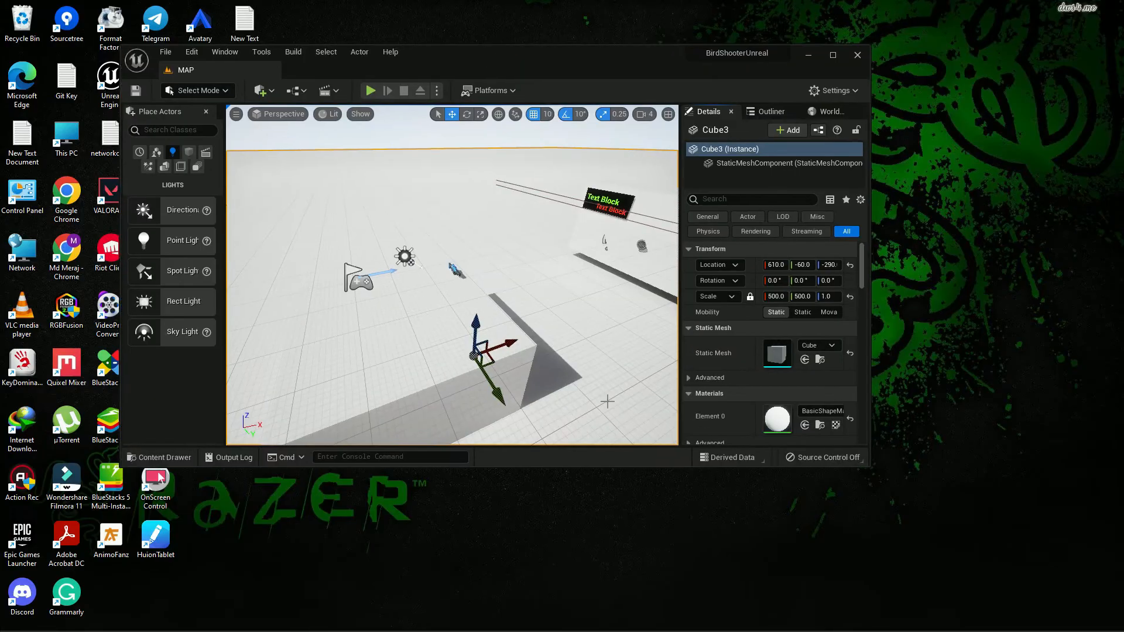
mouse_move(678, 629)
click(833, 55)
click(38, 623)
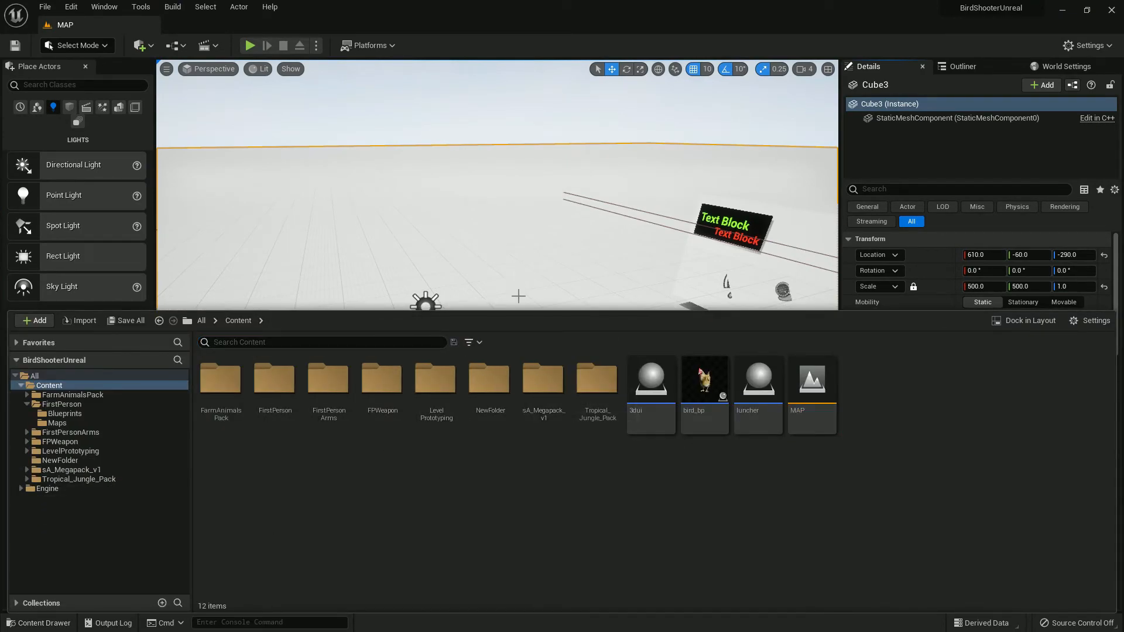
right_drag(494, 286, 517, 254)
key(s)
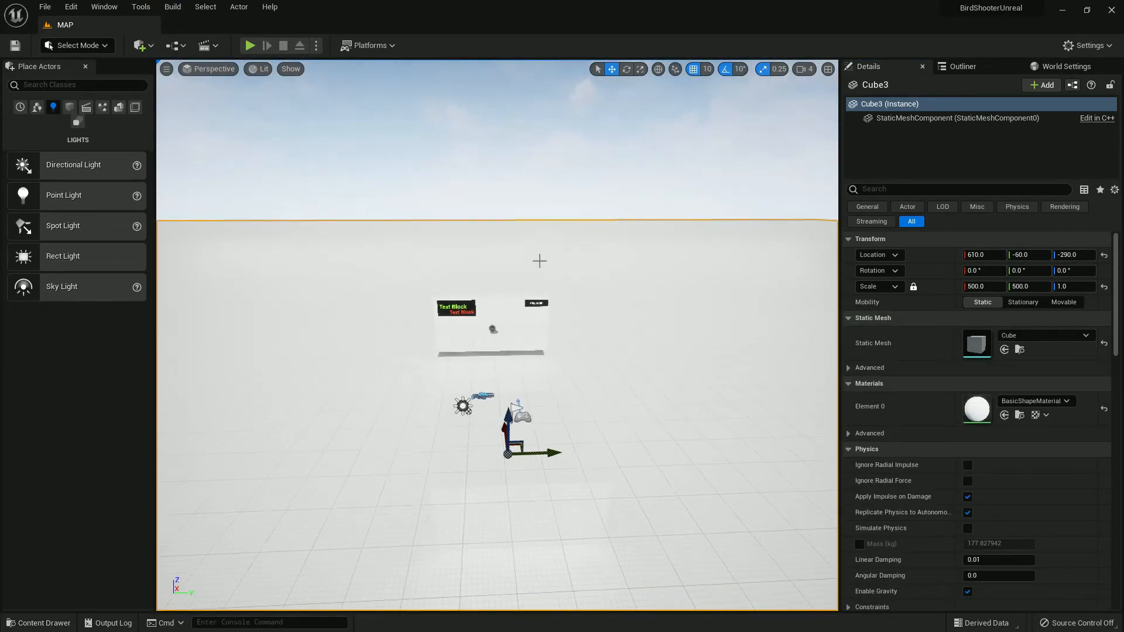
click(567, 173)
right_drag(492, 193, 545, 175)
key(w)
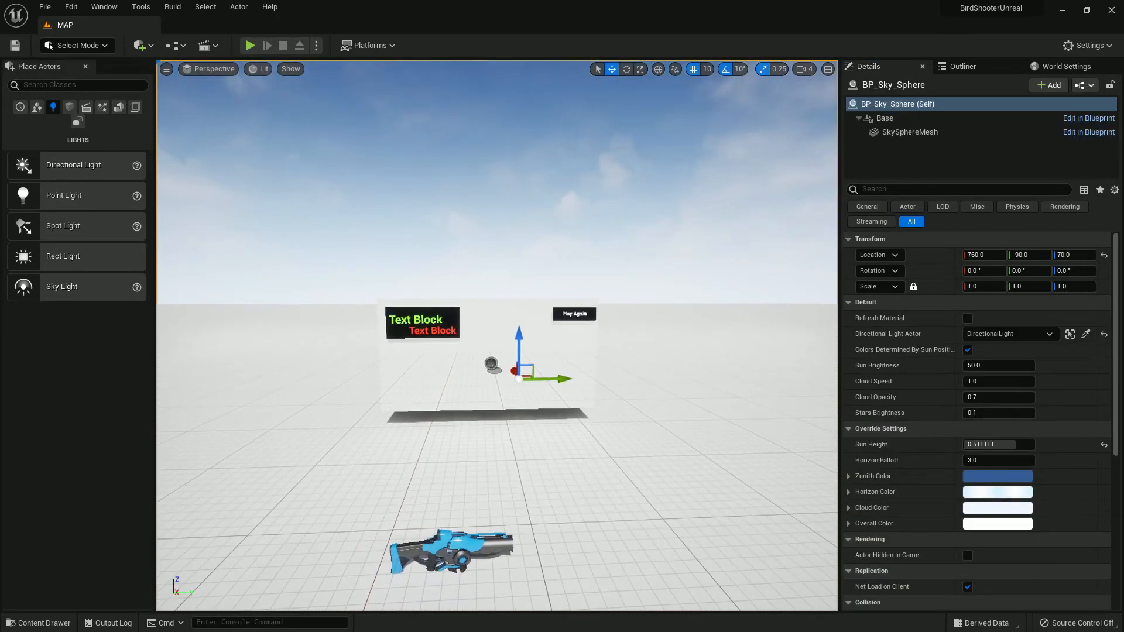
click(39, 623)
click(522, 196)
Switch to Google Chrome and examine a bird shooter reference photo of a hunter aiming at a duck.
key(super)
key(super+Down)
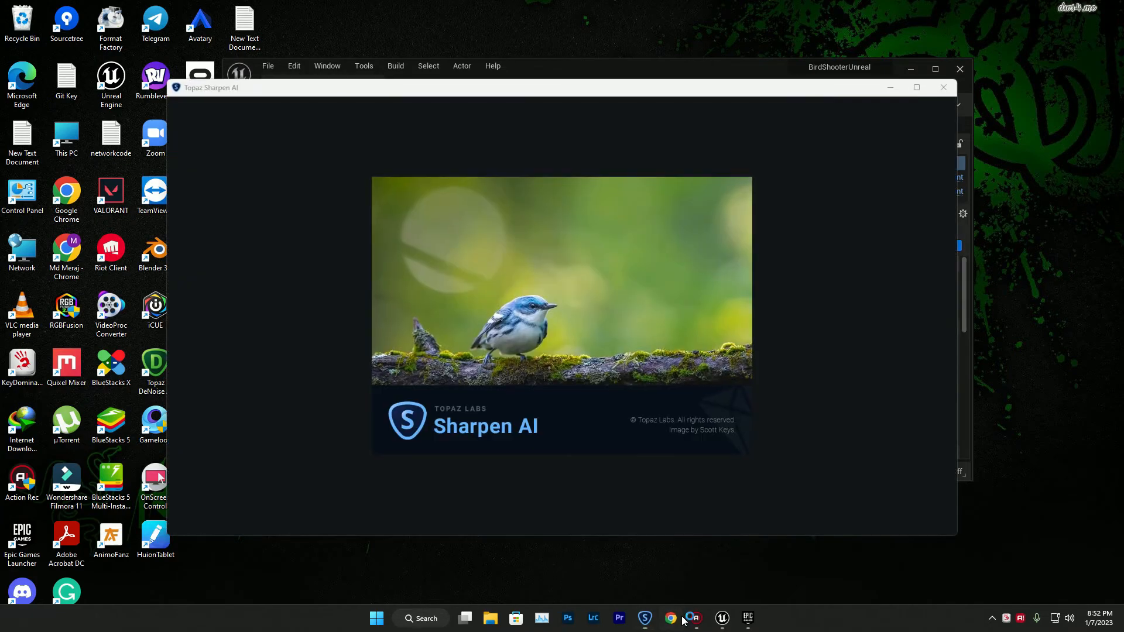
click(668, 616)
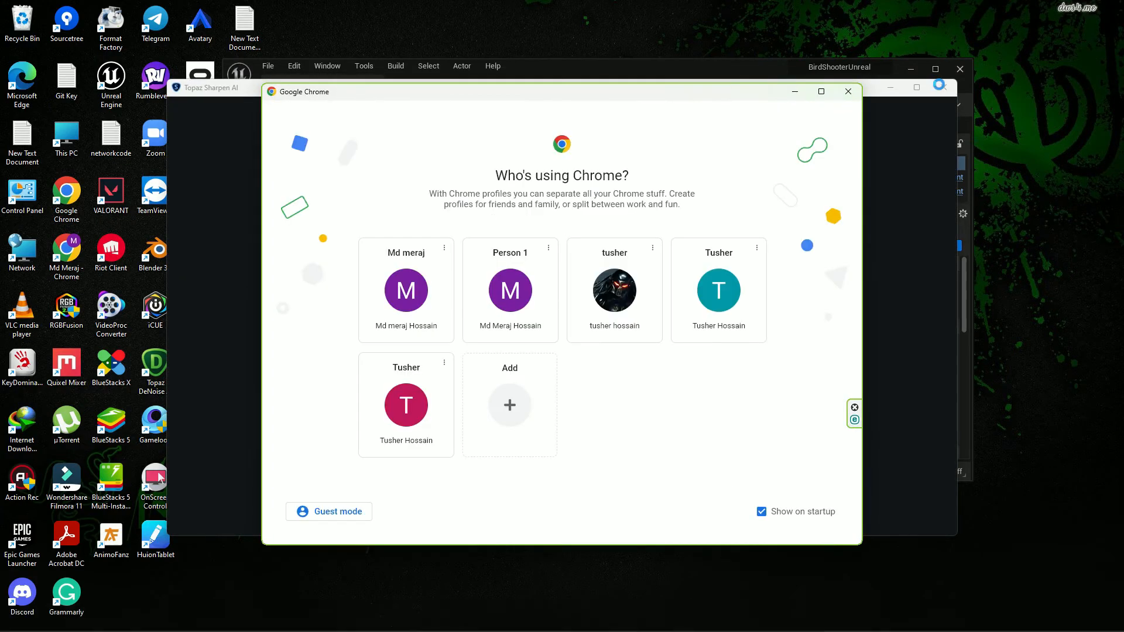
click(943, 89)
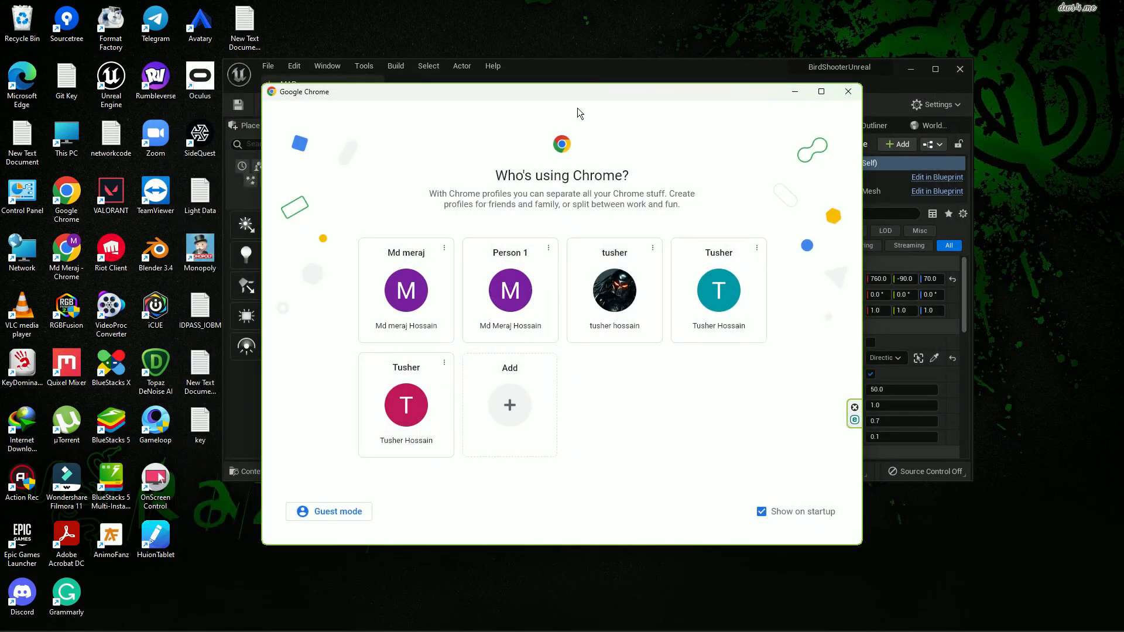
drag(509, 92, 0, 87)
drag(481, 7, 0, 30)
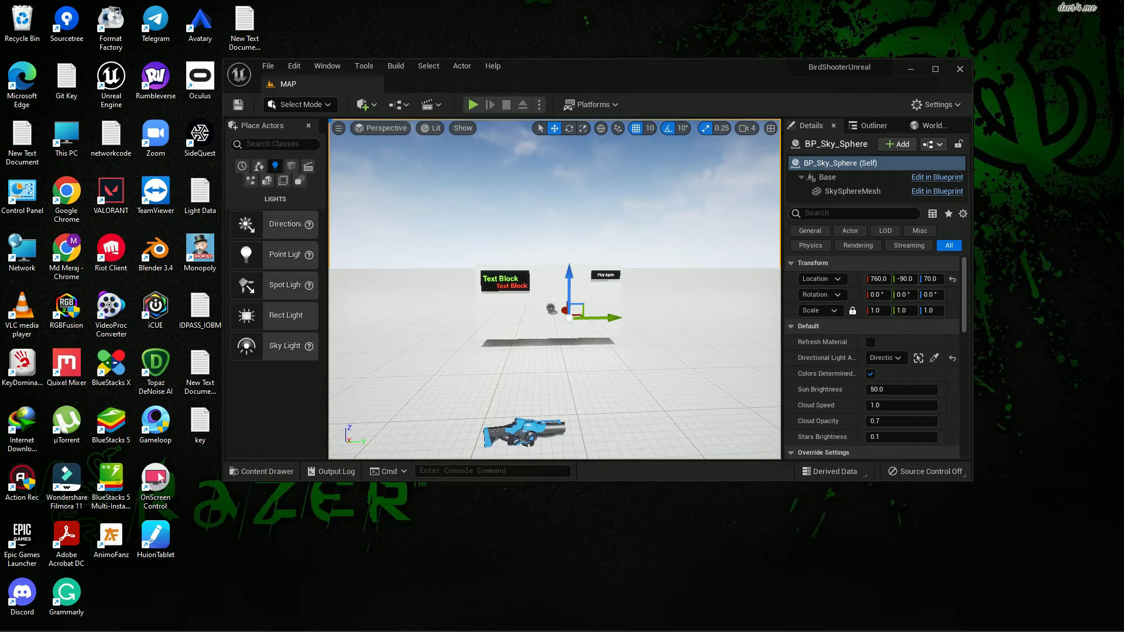
drag(291, 265, 300, 209)
click(774, 205)
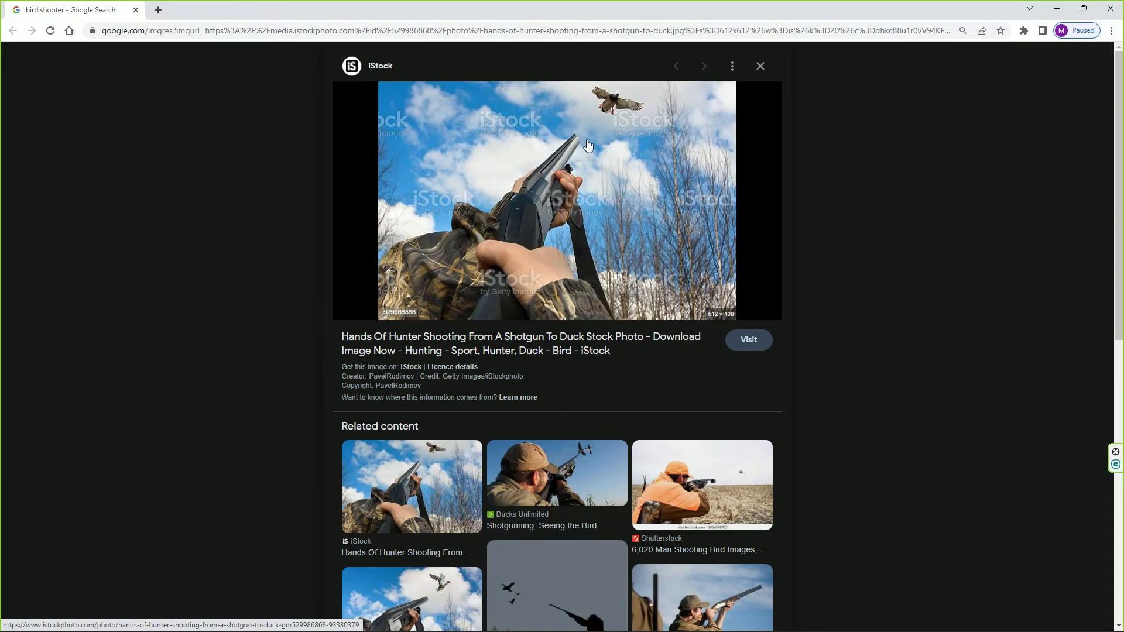
drag(597, 9, 0, 88)
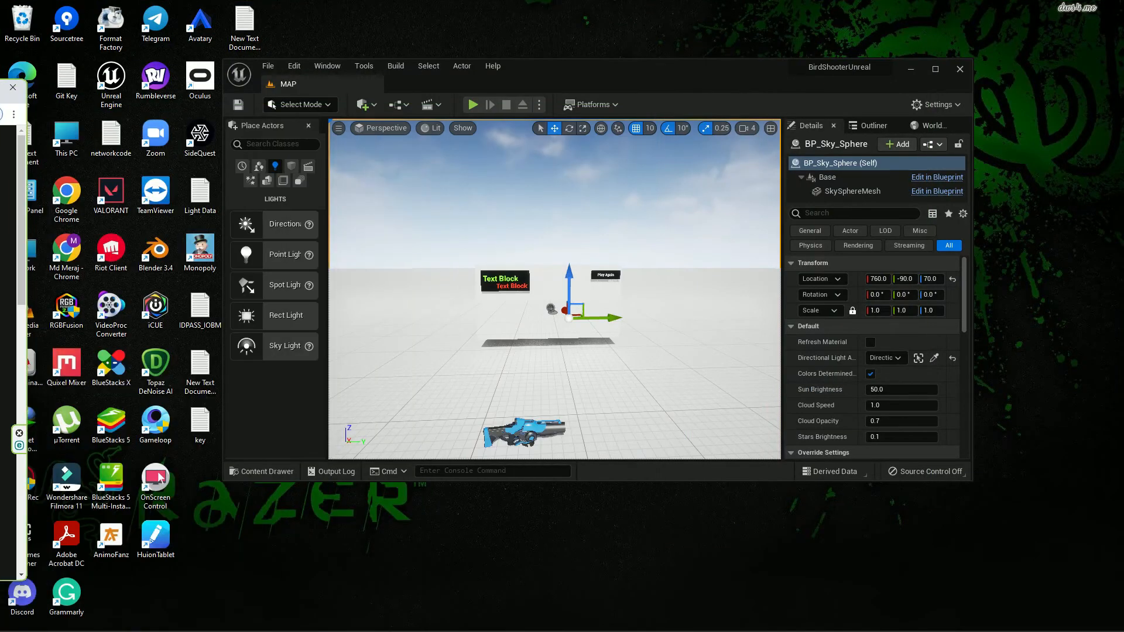
Return to the Unreal editor and set its preview rendering level to Android ES 3.1.
right_drag(430, 216, 412, 233)
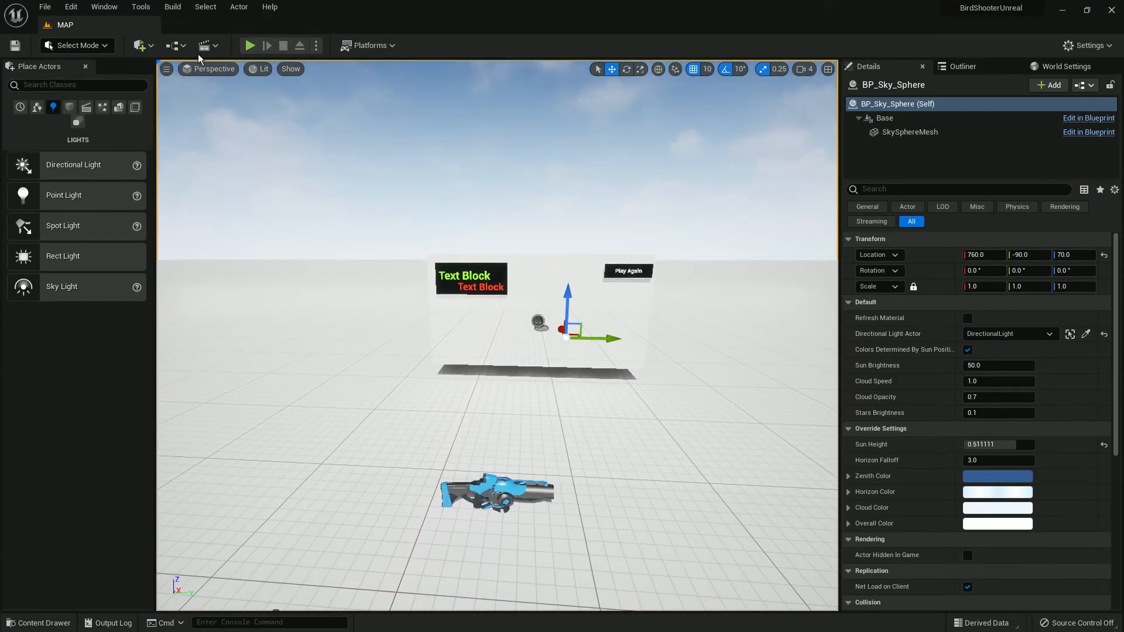
click(1067, 49)
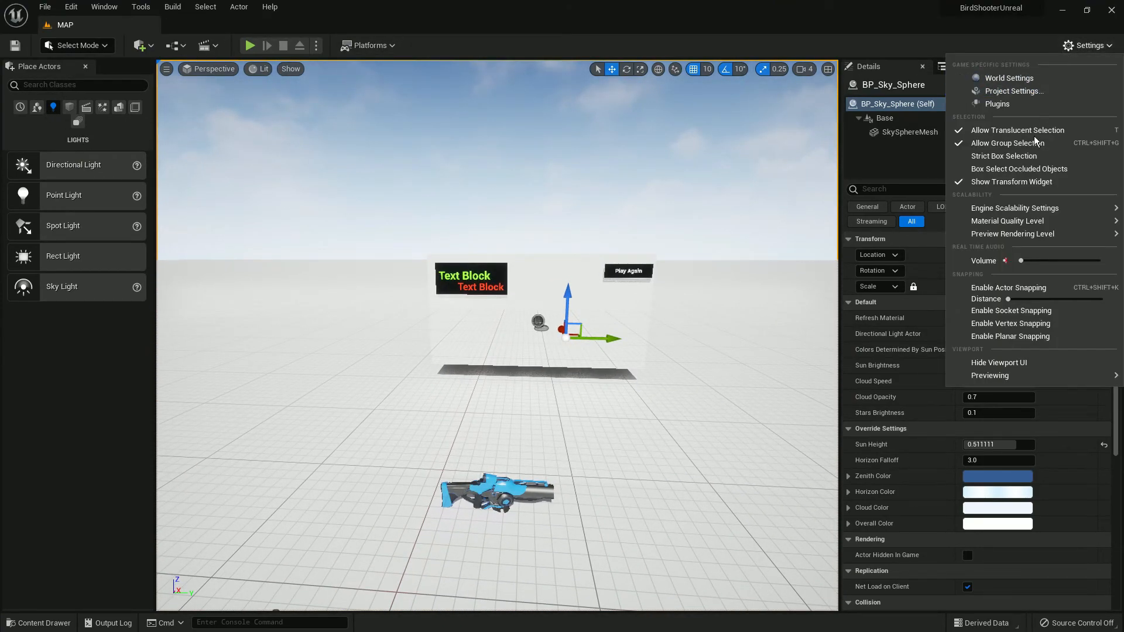
mouse_move(993, 232)
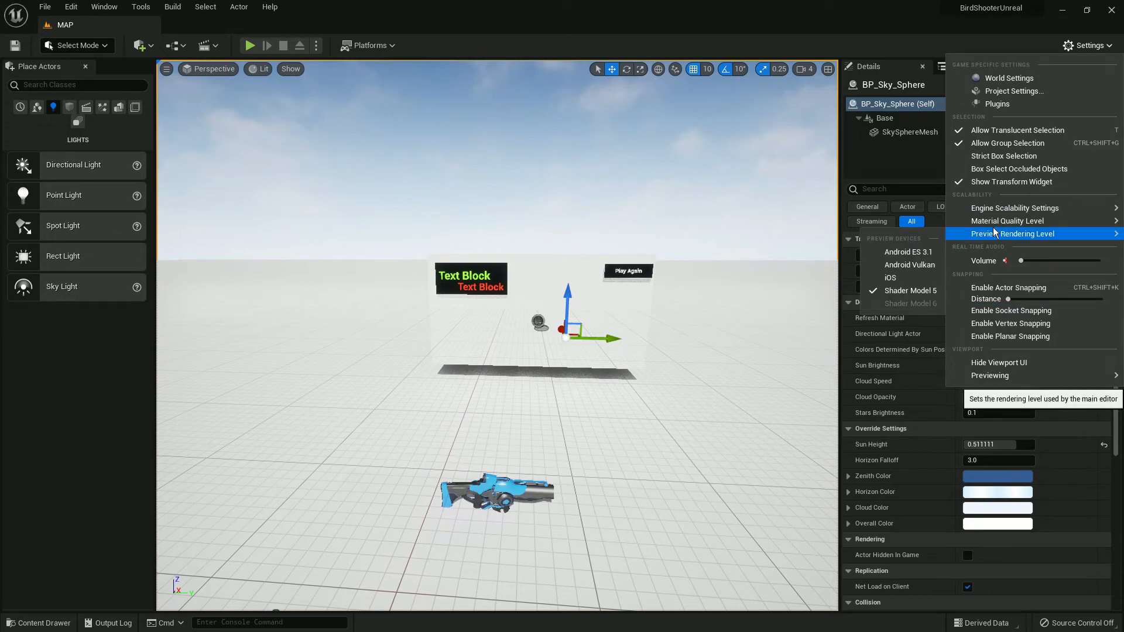
click(922, 255)
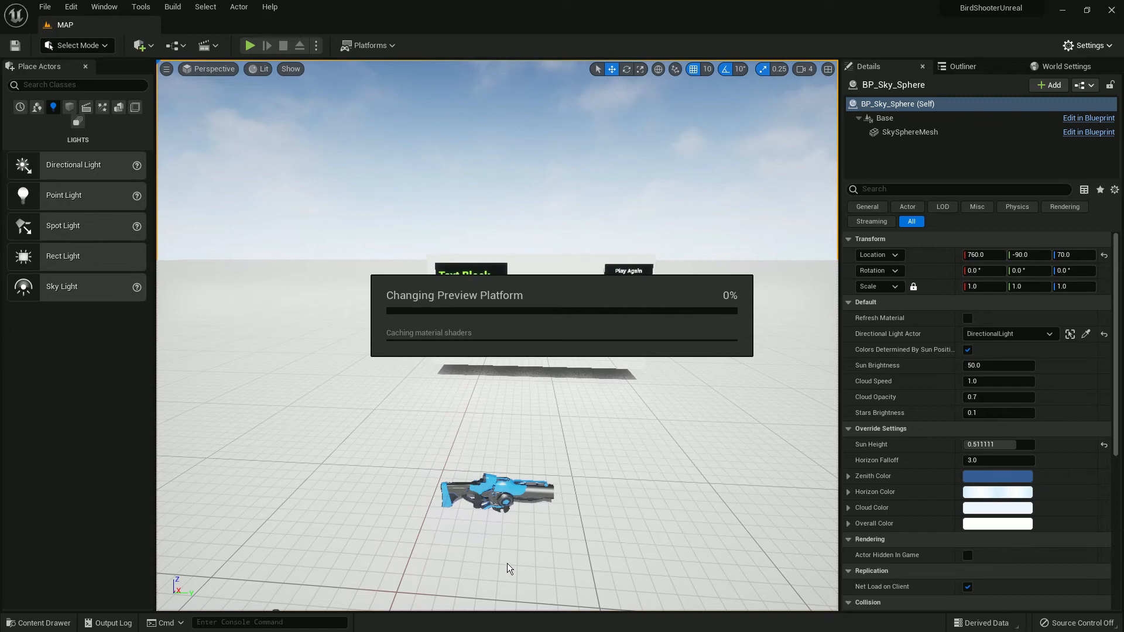
key(super)
mouse_move(674, 620)
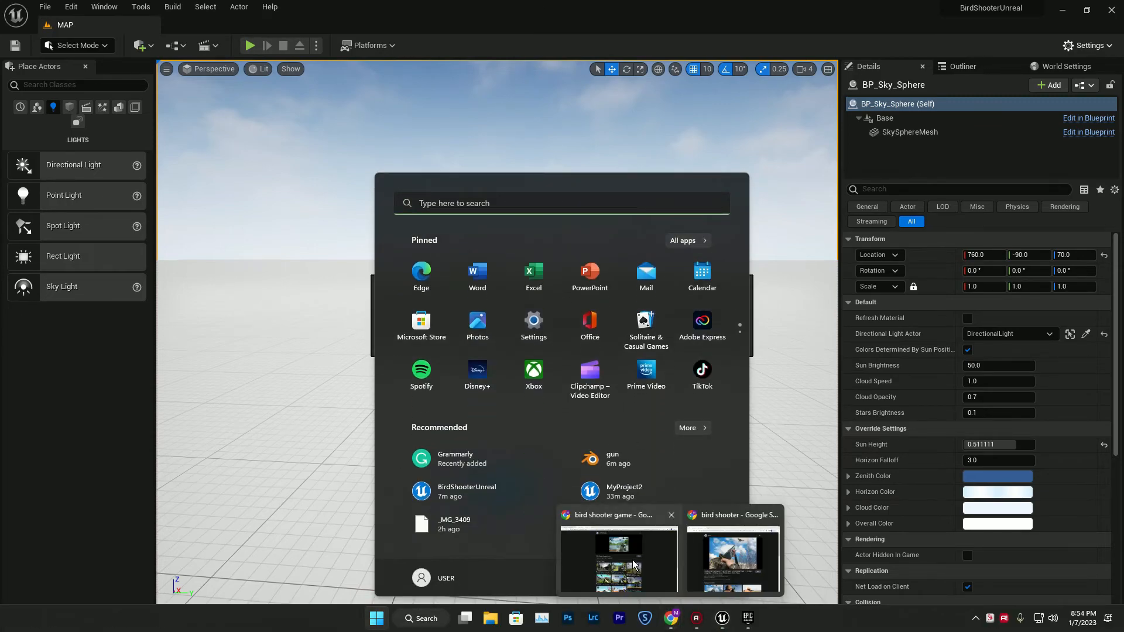
click(661, 565)
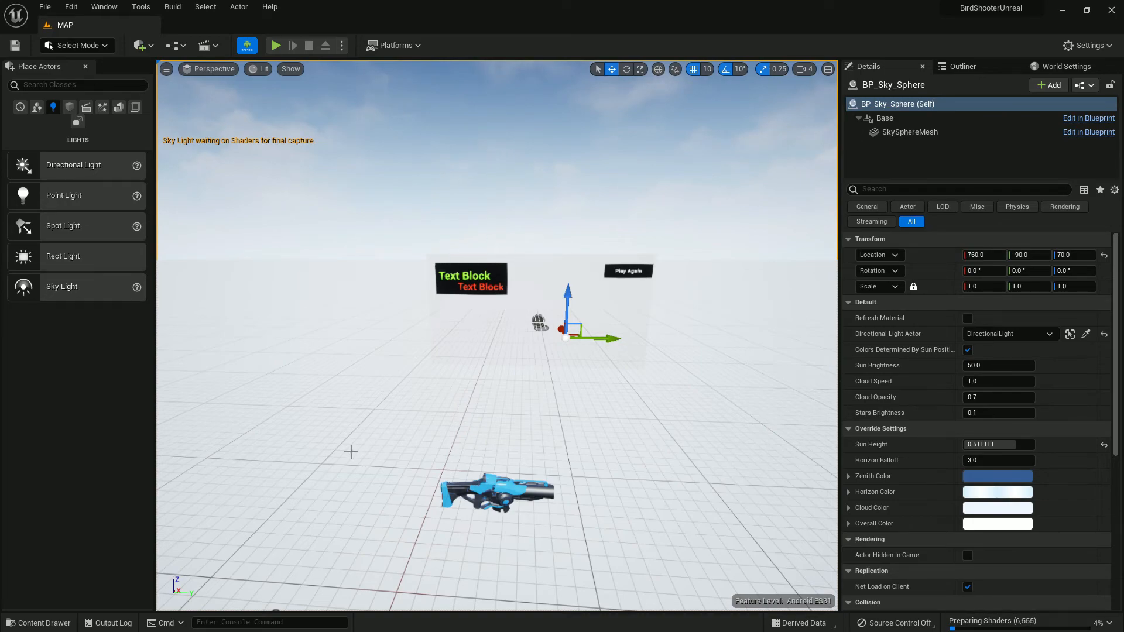
click(41, 622)
drag(619, 16, 582, 78)
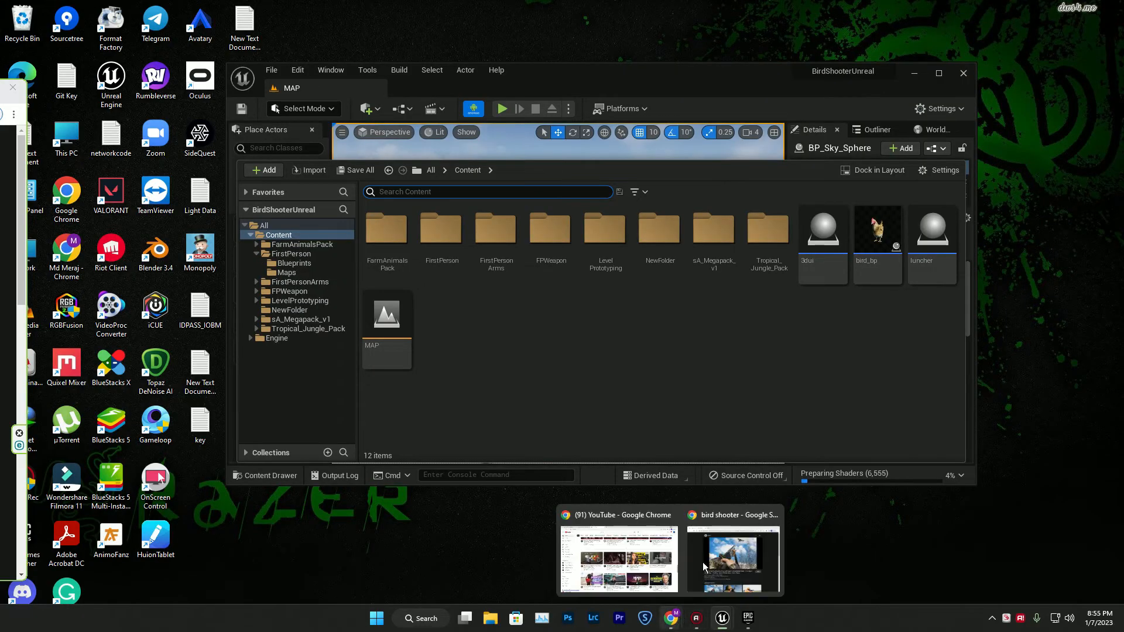
drag(0, 102, 0, 117)
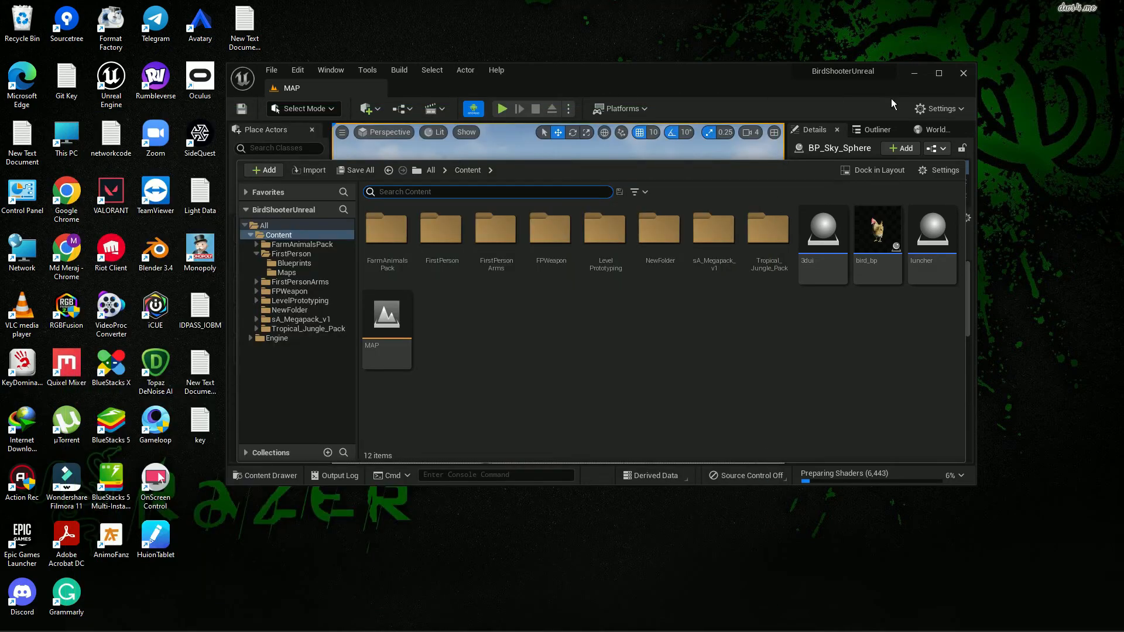
click(940, 76)
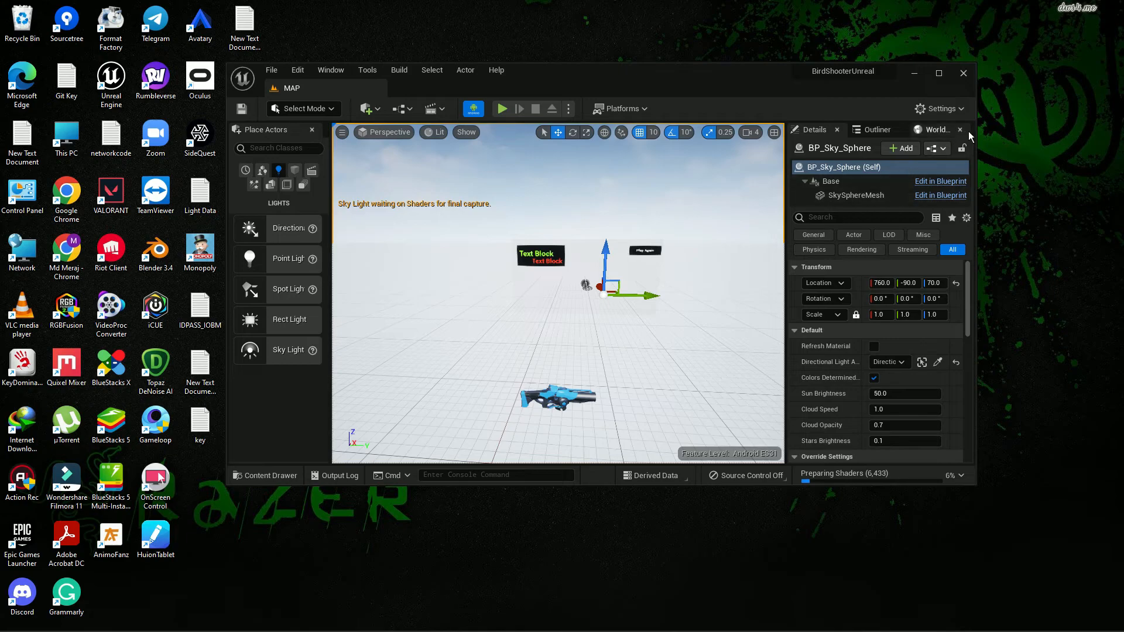
click(938, 73)
mouse_move(276, 286)
right_down()
mouse_move(275, 252)
mouse_move(276, 305)
mouse_move(275, 286)
right_up()
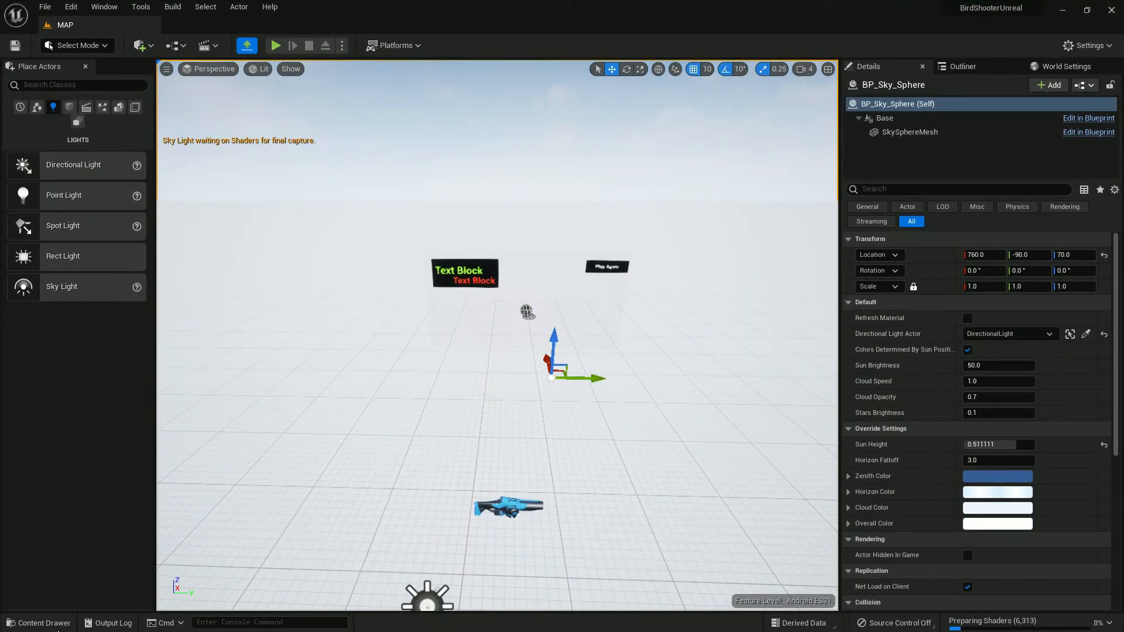
Open the Trees folder inside the Meshes folder of Tropical_Jungle_Pack in the project content.
click(38, 623)
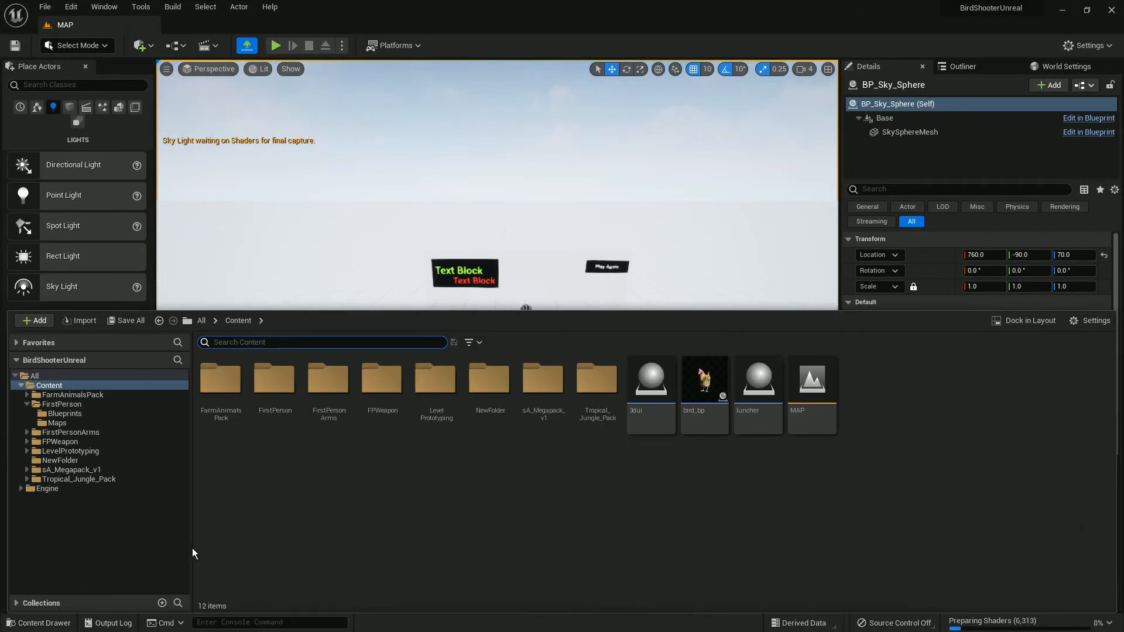
double_click(596, 379)
click(387, 391)
double_click(388, 391)
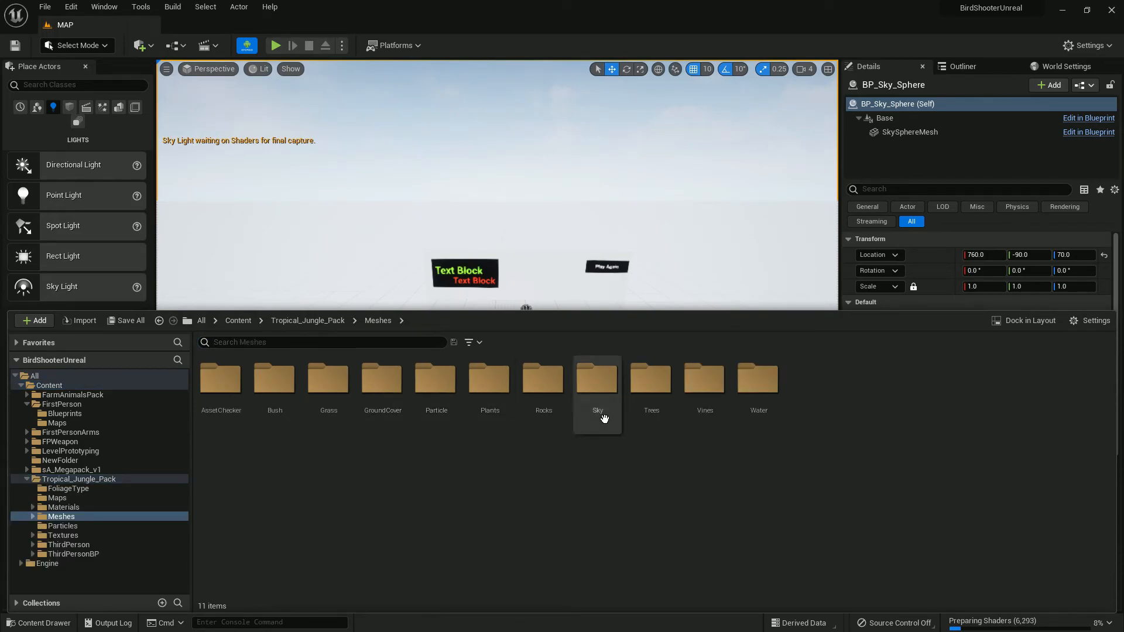
double_click(651, 410)
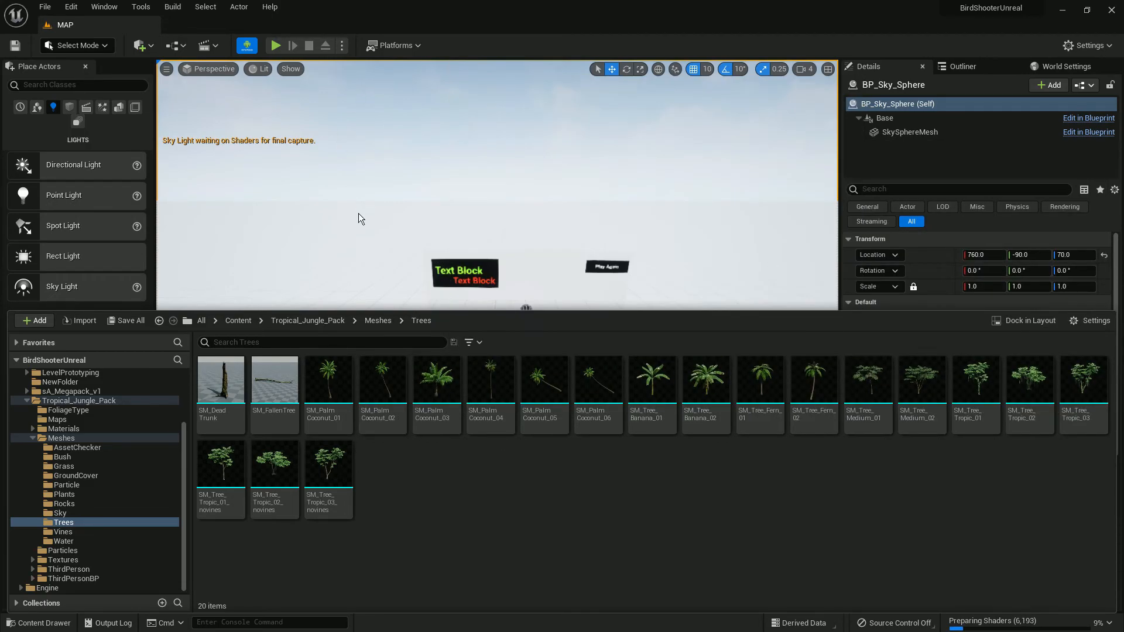
Place an SM_Tree_Medium_01 tree in the level and move it back and down to X 1790, Z -230.
drag(383, 250, 366, 306)
right_drag(487, 278, 450, 278)
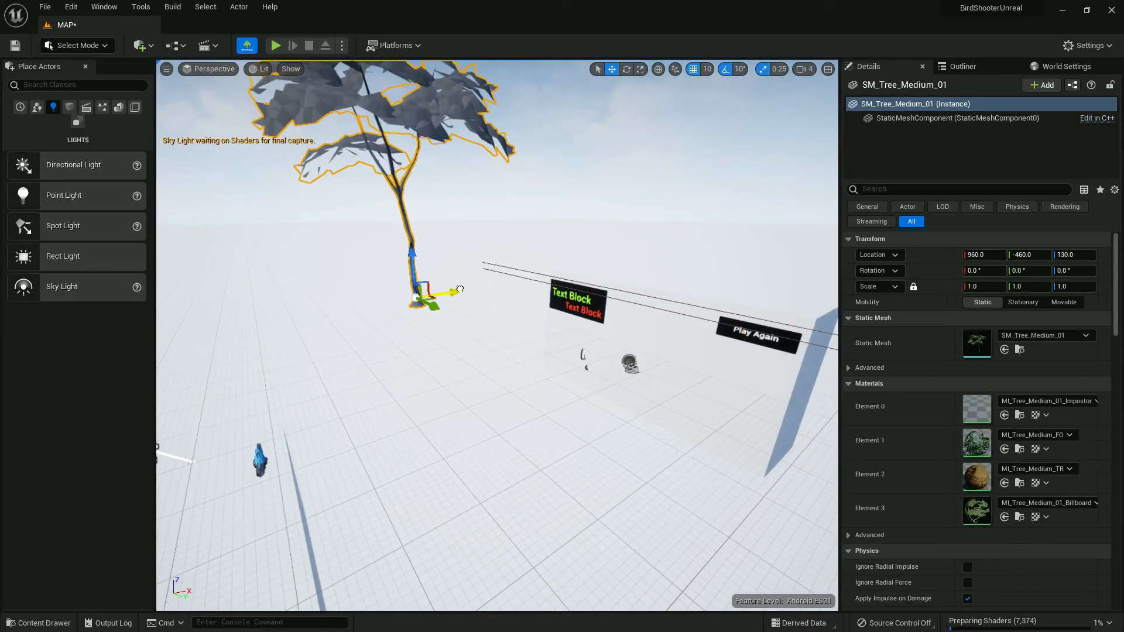
drag(455, 292, 657, 274)
right_drag(661, 280, 755, 284)
drag(511, 192, 518, 333)
mouse_move(518, 335)
right_down()
mouse_move(528, 352)
mouse_move(524, 331)
right_up()
drag(528, 310, 535, 232)
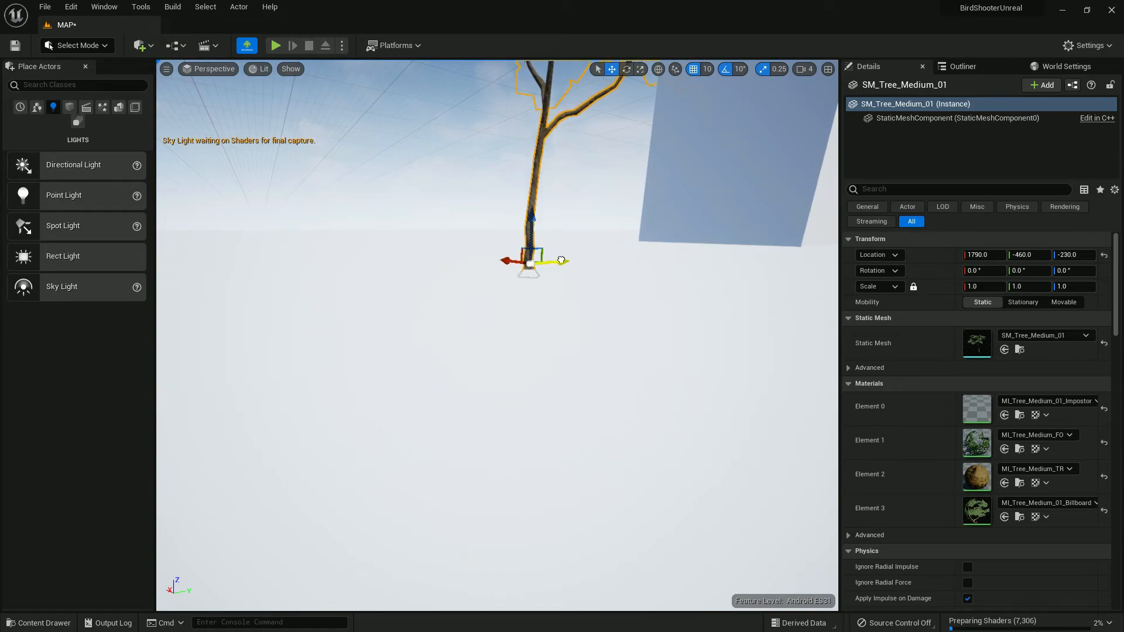
Move the SM_Tree_Medium_01 tree sideways along the floor to Y -1170.
click(657, 239)
right_drag(657, 240, 632, 199)
click(616, 332)
drag(638, 410, 368, 401)
click(625, 246)
right_drag(625, 246, 587, 249)
key(s)
right_drag(375, 222, 430, 233)
key(s)
key(w)
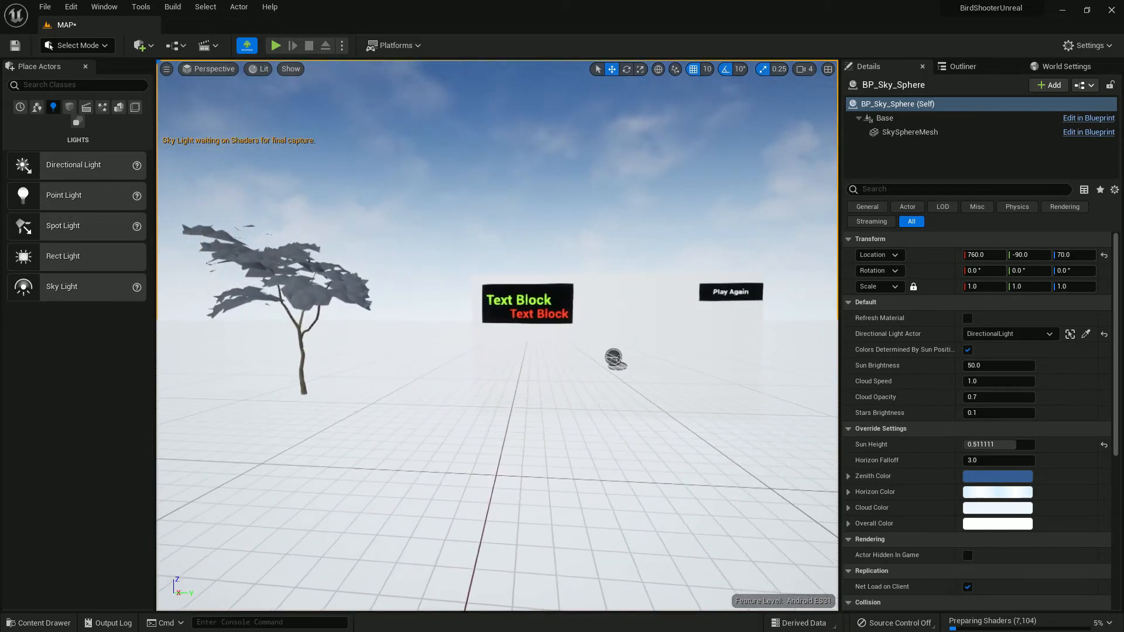
Place an SM_Tree_Tropic_01_novines tree near the medium tree and lower it toward the floor.
click(316, 314)
click(38, 622)
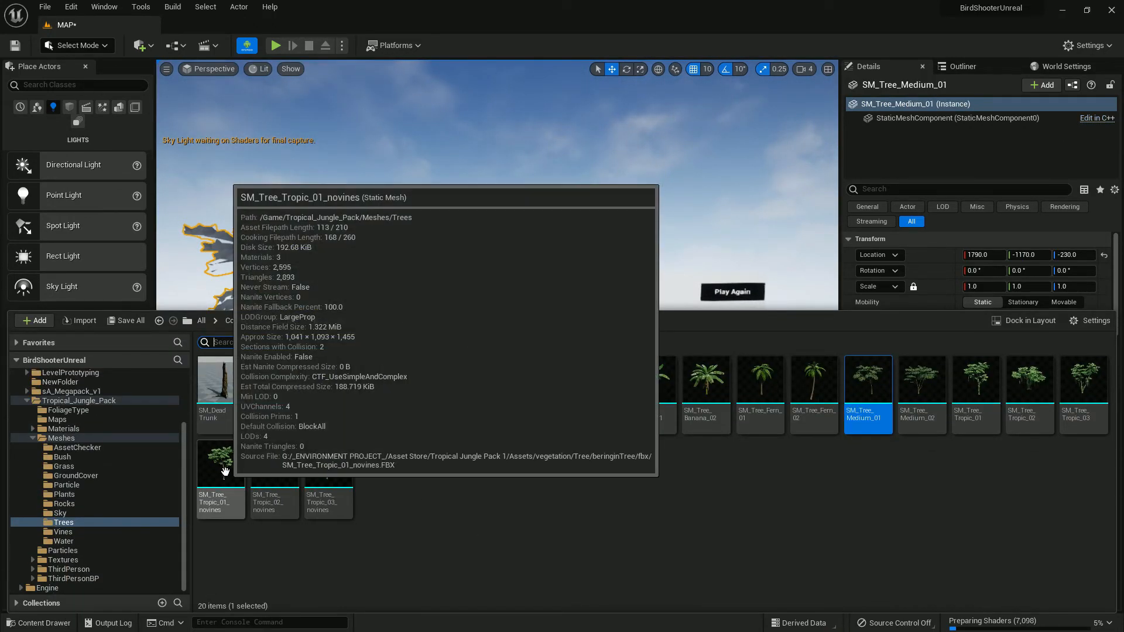
drag(309, 484, 371, 391)
right_drag(491, 340, 675, 341)
drag(560, 341, 656, 315)
right_drag(651, 318, 732, 316)
key(w)
key(a)
drag(537, 342, 537, 375)
click(700, 297)
right_drag(700, 296, 737, 310)
key(w)
key(s)
key(w)
key(s)
Delete the SM_Tree_Medium_01 tree, adjust the tropic tree's height, and delete that tree too.
click(374, 351)
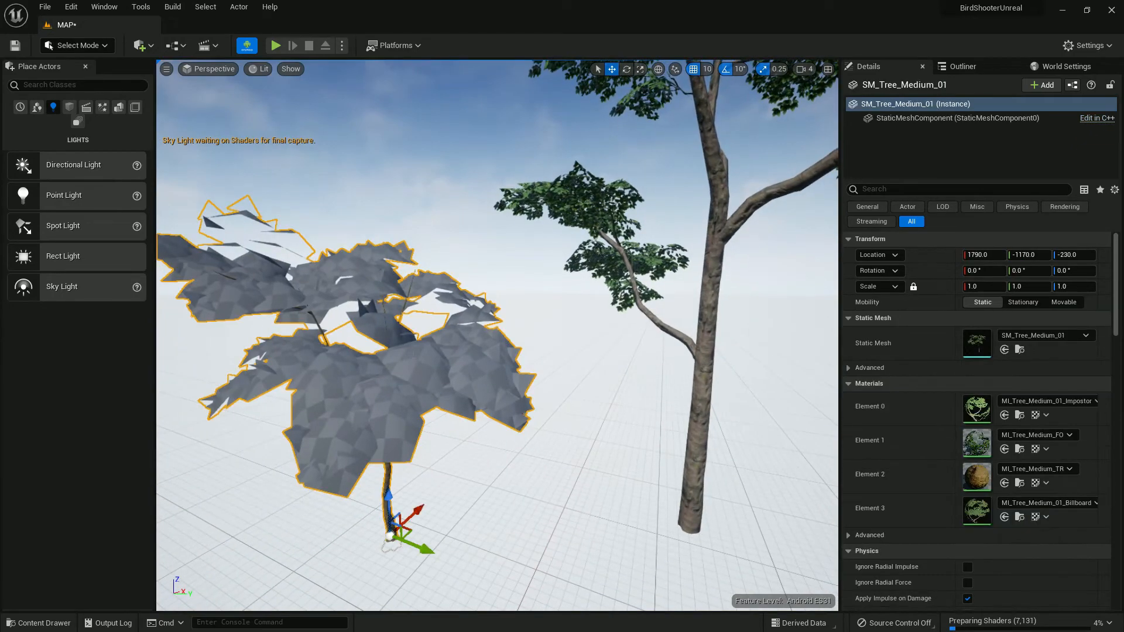
key(Delete)
click(702, 329)
right_drag(701, 329, 755, 389)
drag(552, 374, 556, 326)
click(672, 208)
key(s)
right_drag(672, 209, 718, 178)
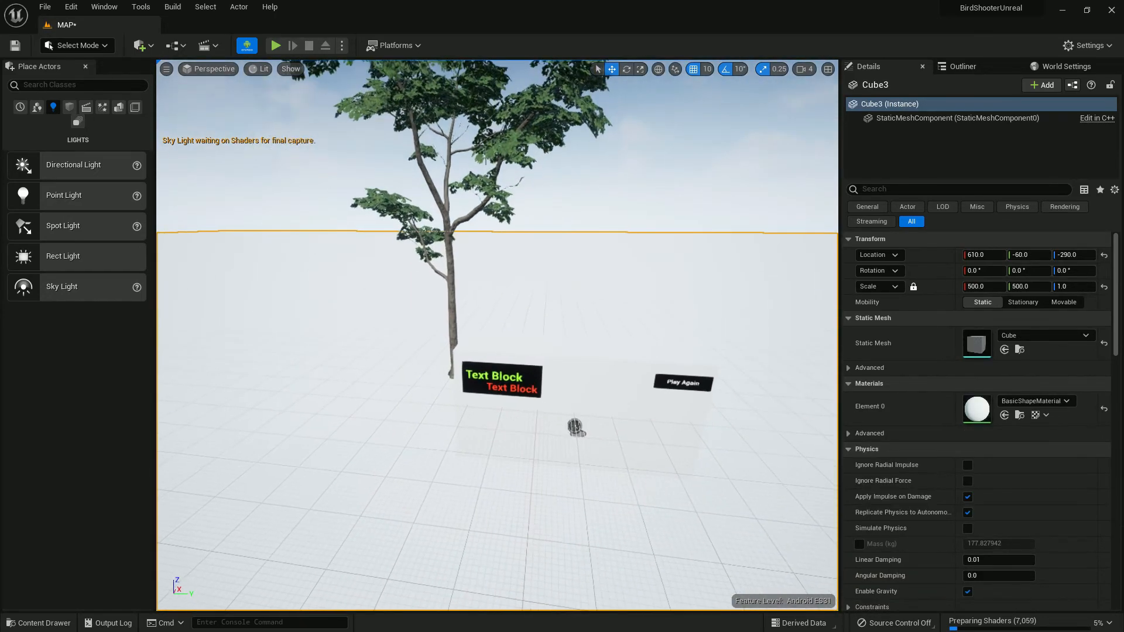
click(452, 320)
key(Delete)
Switch the level editor to Foliage mode and check the tree meshes in the Trees folder.
click(82, 45)
click(89, 92)
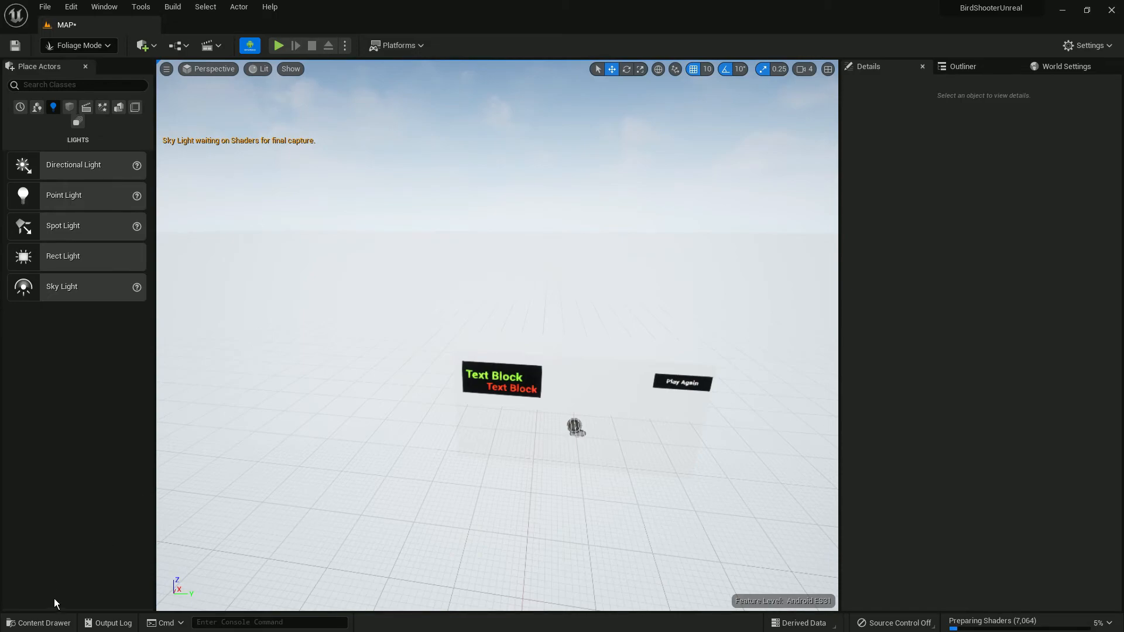
click(39, 623)
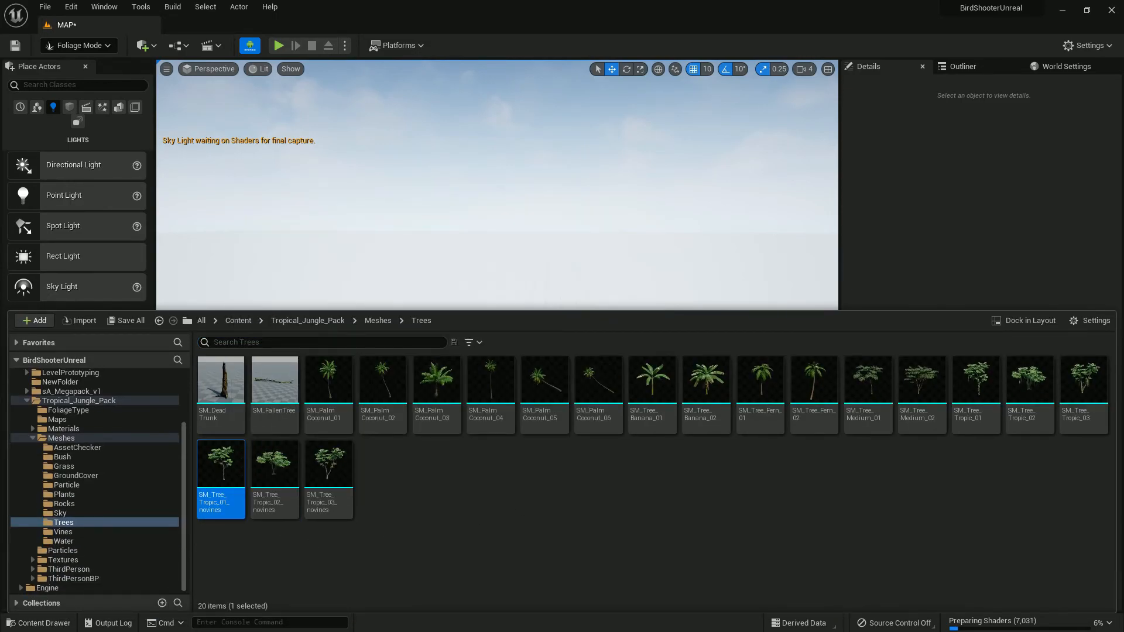
key(ctrl+space)
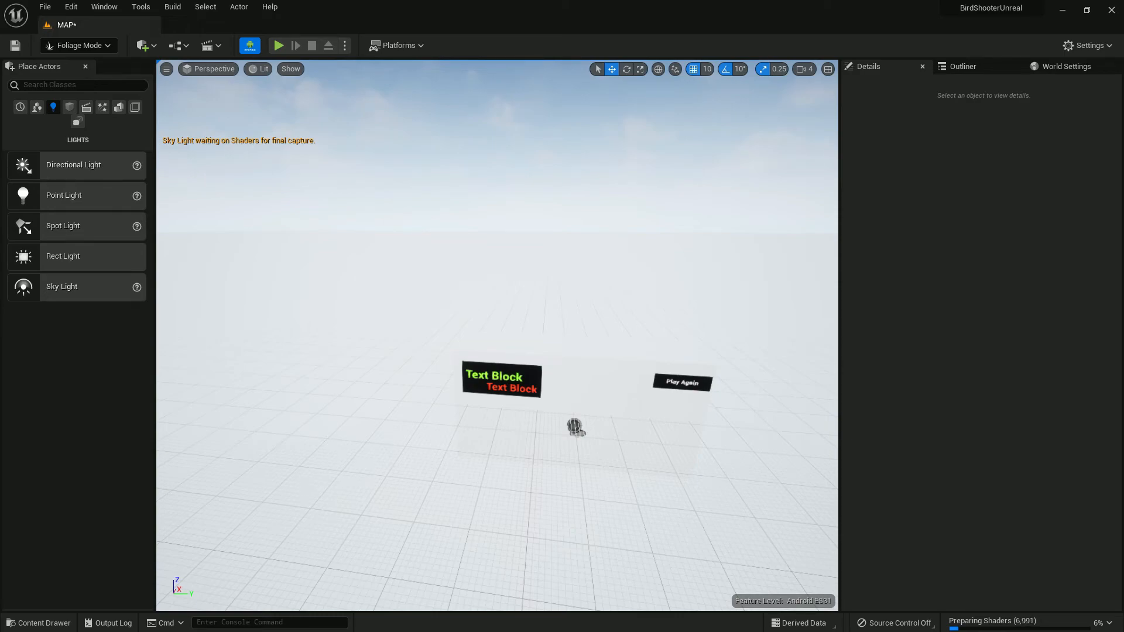
Turn off the Android feature-level preview in the level viewport.
right_drag(521, 252, 302, 106)
click(250, 45)
right_drag(454, 241, 316, 243)
right_drag(509, 314, 395, 311)
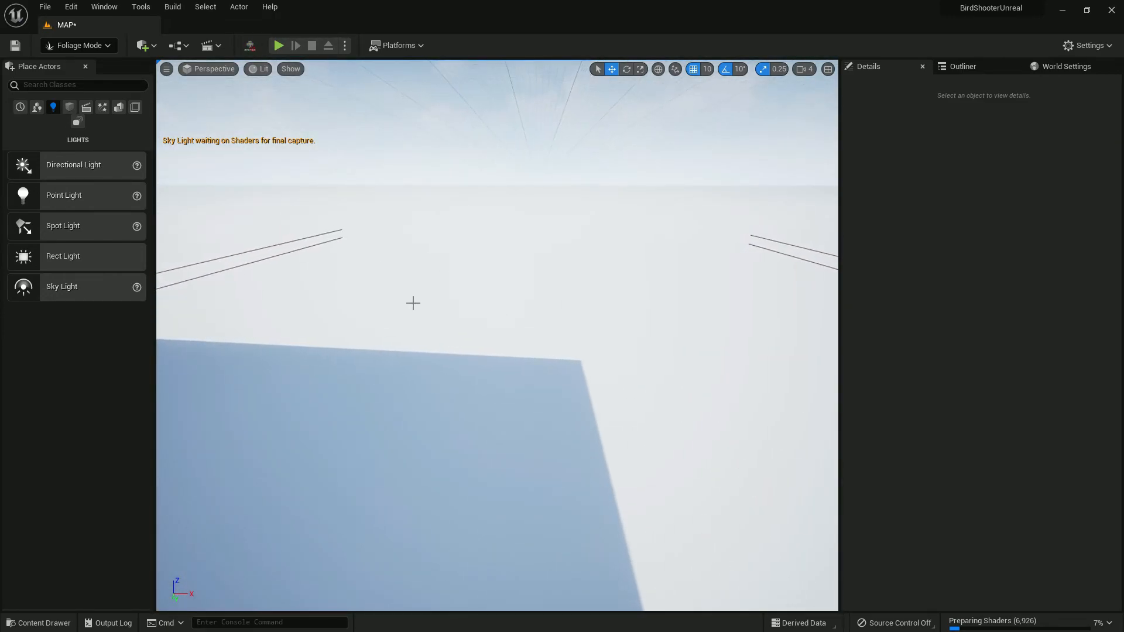
scroll(519, 261, up, 5)
right_drag(457, 256, 450, 272)
scroll(457, 256, down, 8)
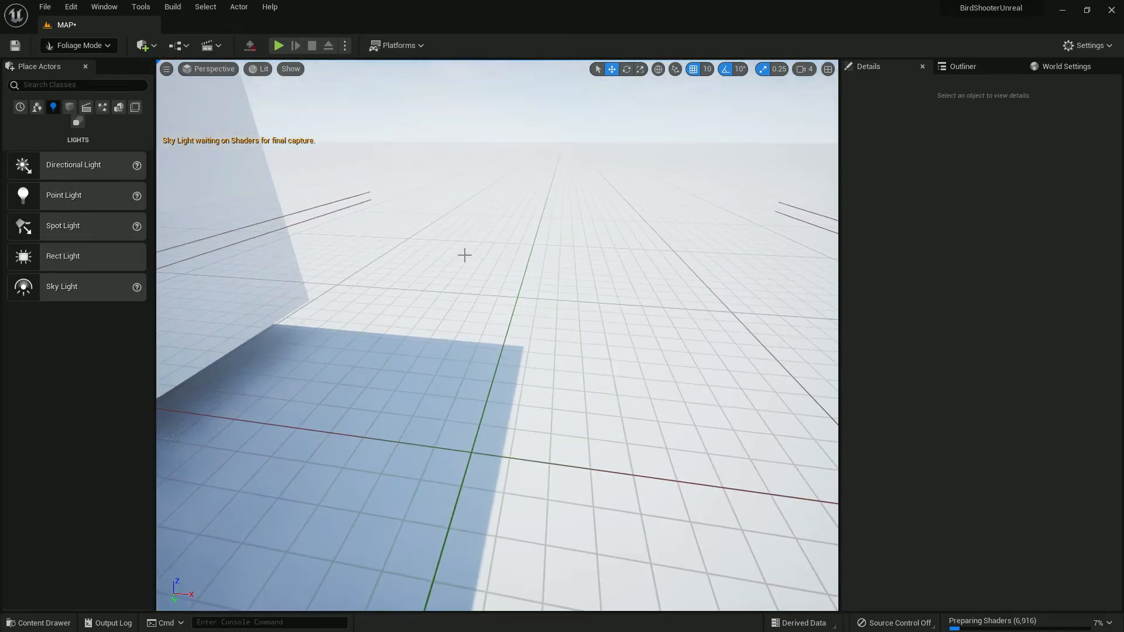
scroll(519, 316, down, 10)
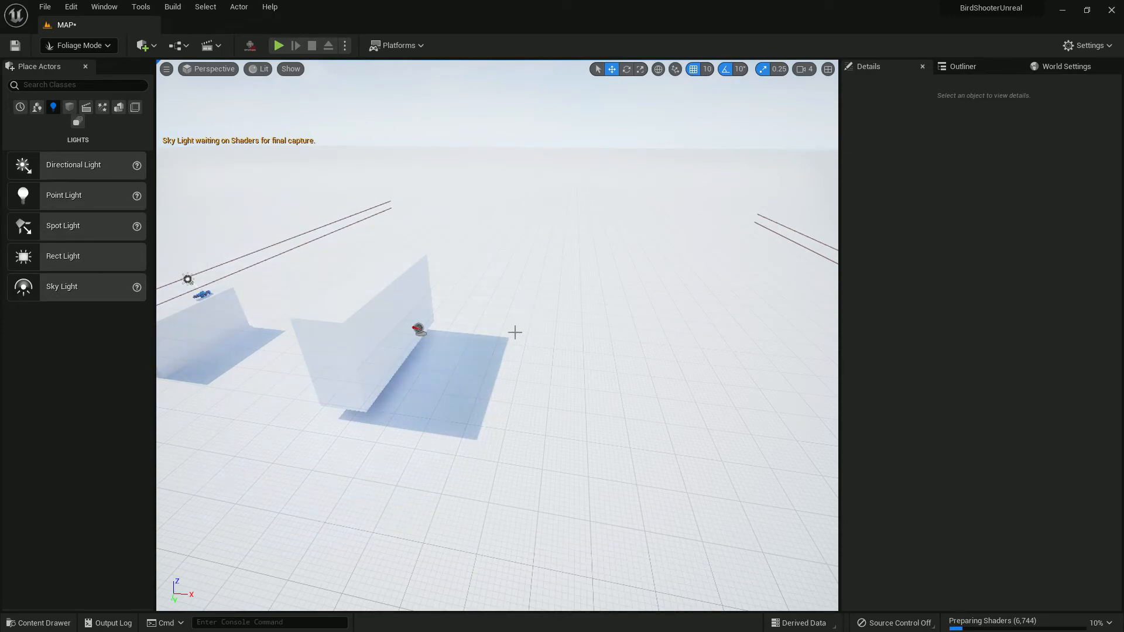
scroll(378, 307, up, 2)
middle_drag(349, 294, 454, 310)
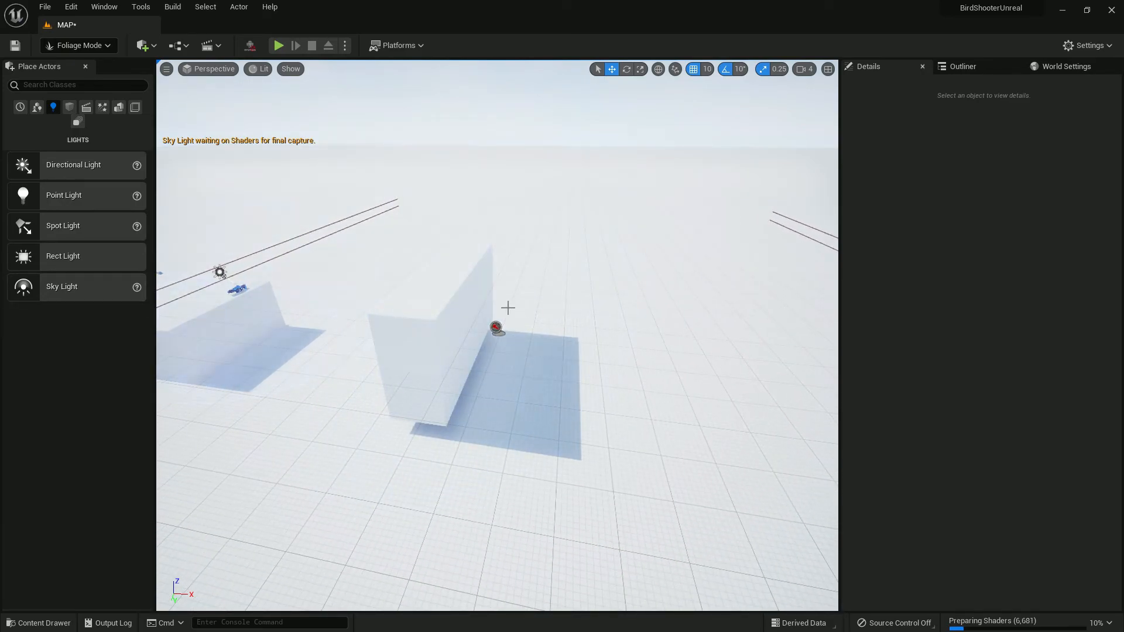
scroll(507, 314, up, 3)
Return to Select mode and set the collision preset of the Cube3 floor to BlockAll.
click(95, 47)
click(96, 65)
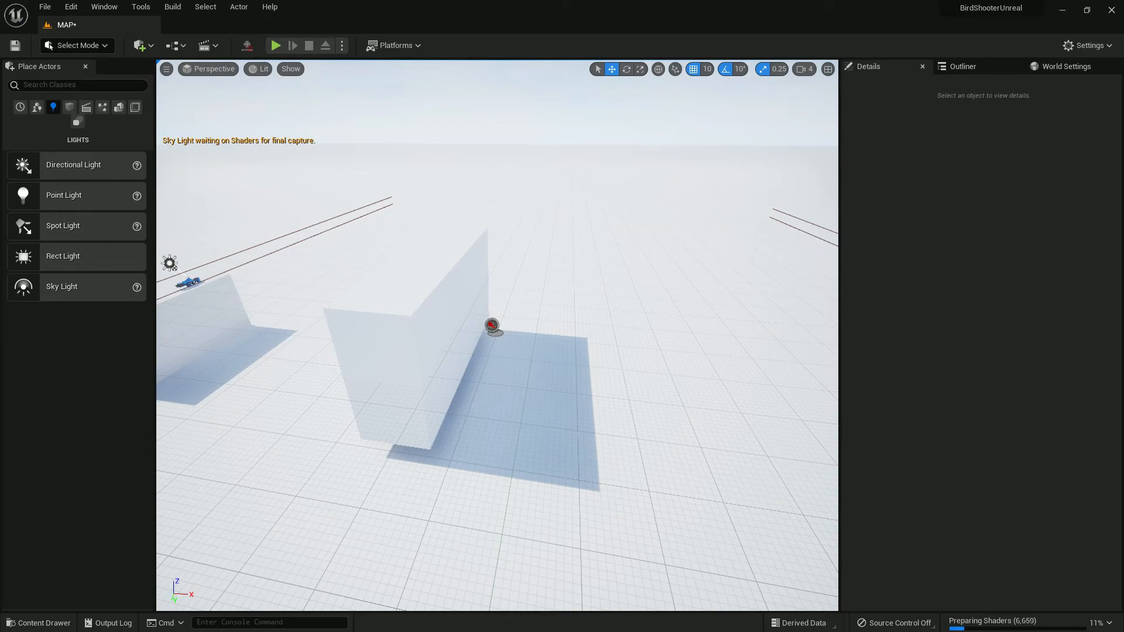
click(767, 300)
scroll(991, 496, down, 5)
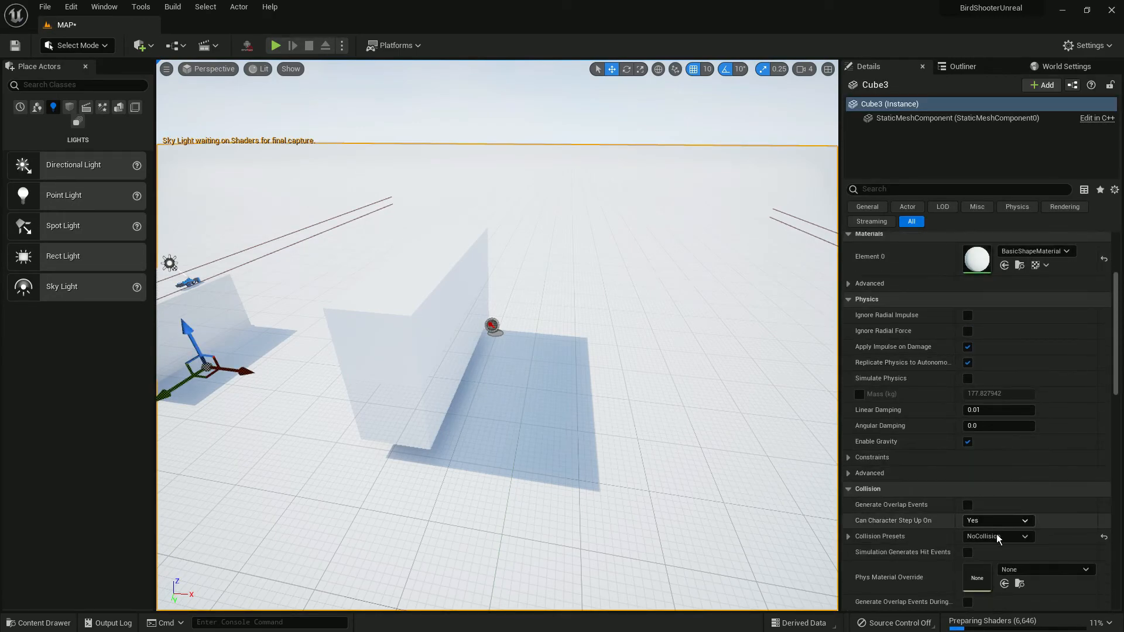
click(996, 535)
click(987, 335)
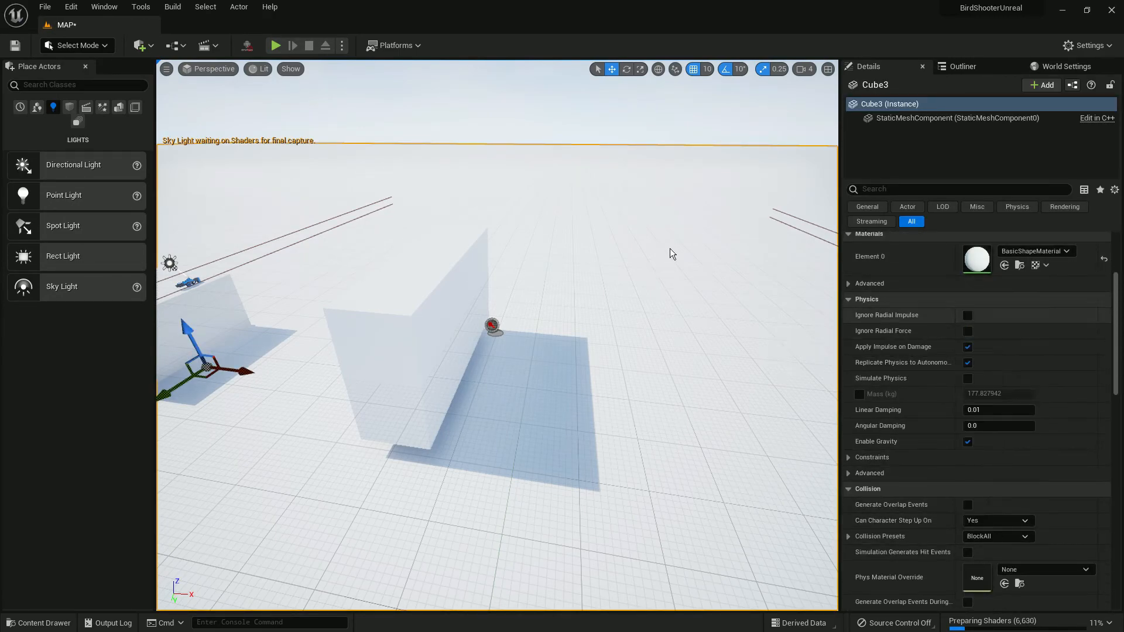
Switch to Foliage mode and paint trial strokes of tree foliage across the open floor.
click(78, 46)
click(82, 94)
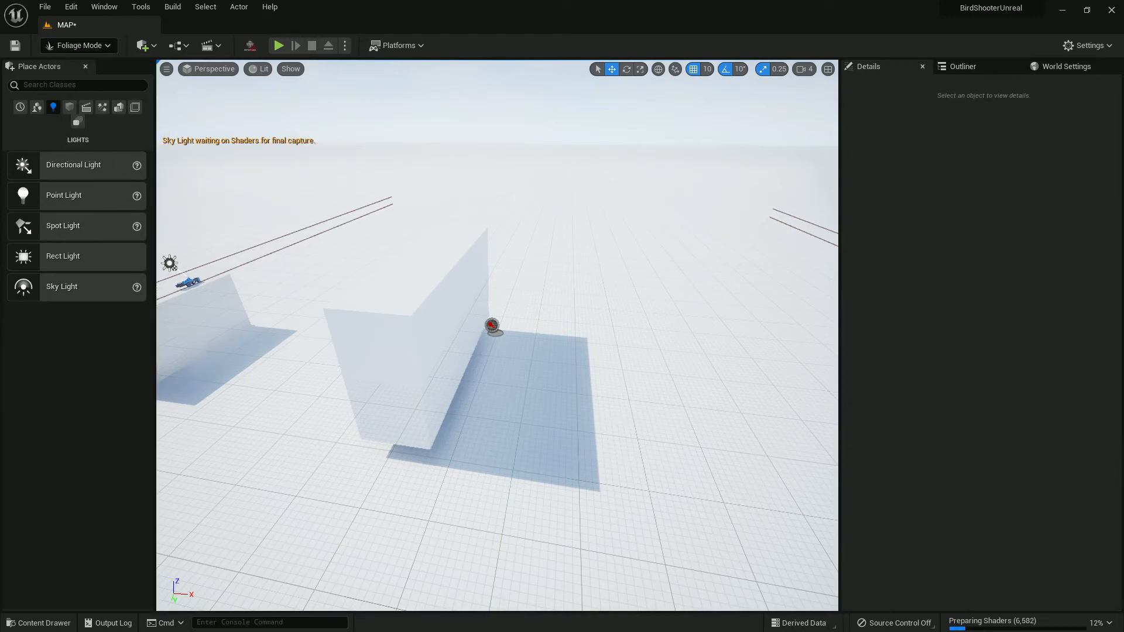
mouse_move(645, 330)
right_down()
mouse_move(635, 322)
mouse_move(597, 363)
mouse_move(656, 346)
right_up()
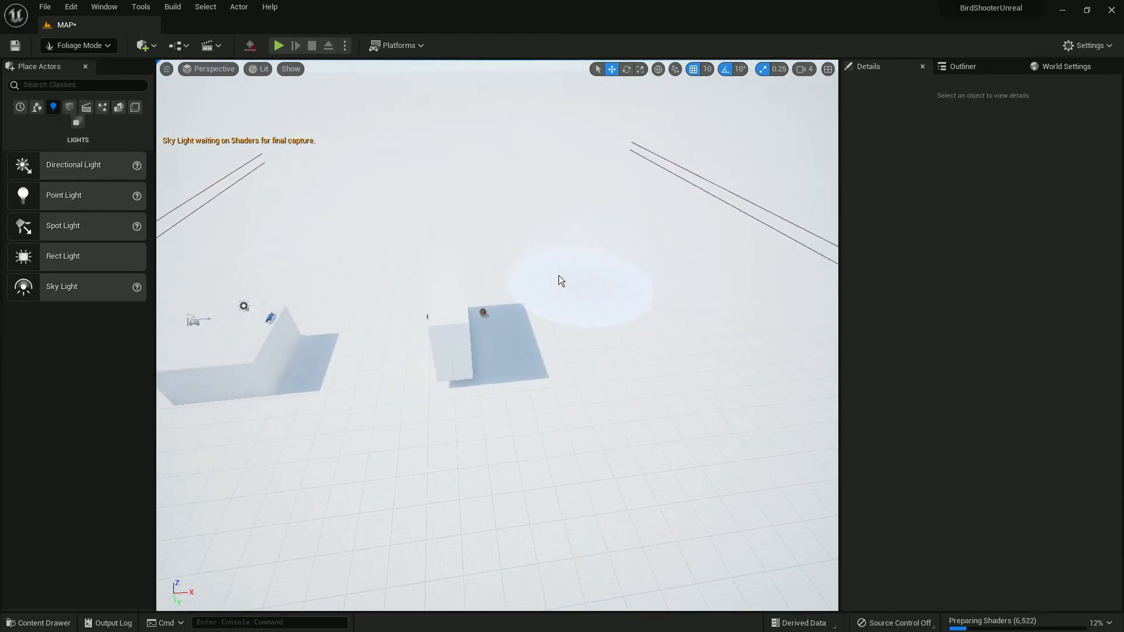
click(530, 264)
mouse_move(579, 401)
right_down()
mouse_move(574, 375)
mouse_move(614, 395)
mouse_move(691, 352)
mouse_move(708, 310)
right_up()
right_drag(515, 328, 549, 374)
drag(549, 374, 760, 359)
right_drag(760, 359, 638, 345)
Erase the trial foliage from the floor with the foliage brush.
mouse_move(458, 377)
shift+mouse_down()
mouse_move(567, 351)
mouse_move(796, 369)
mouse_move(659, 371)
mouse_move(517, 350)
mouse_move(695, 396)
shift+mouse_up()
right_drag(695, 396, 849, 372)
shift+click(784, 373)
Place an SM_Tree_Fern_02 tree on the floor and select it in Select mode.
click(32, 623)
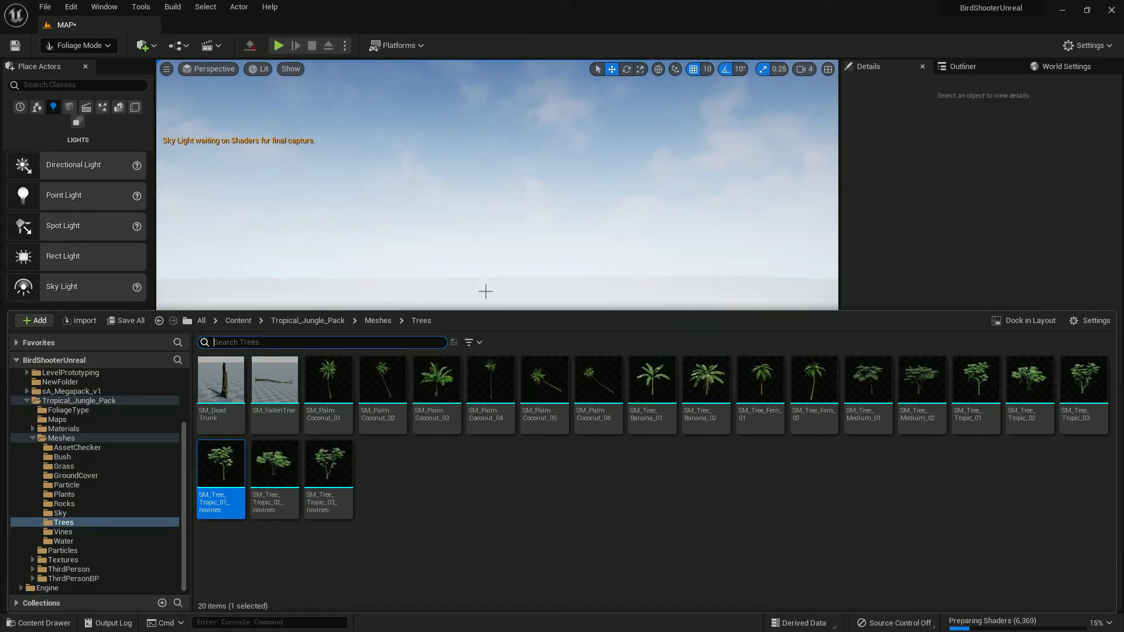
click(801, 371)
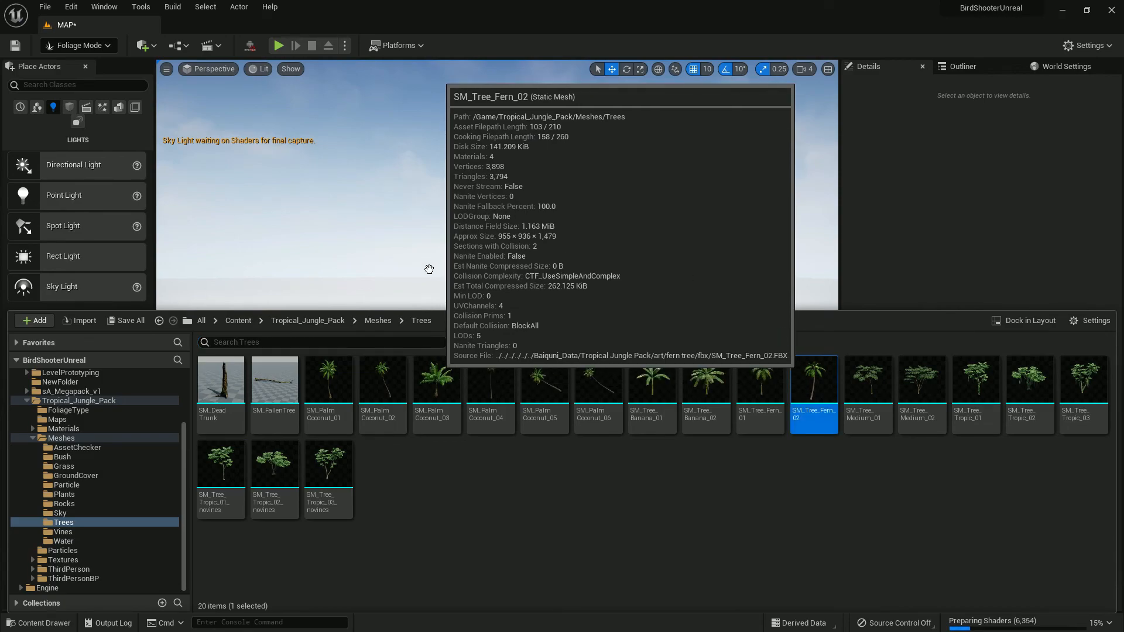
drag(383, 315, 382, 370)
right_drag(418, 202, 344, 179)
key(w)
click(89, 50)
click(90, 68)
click(540, 264)
right_drag(573, 281, 466, 275)
click(430, 305)
click(506, 253)
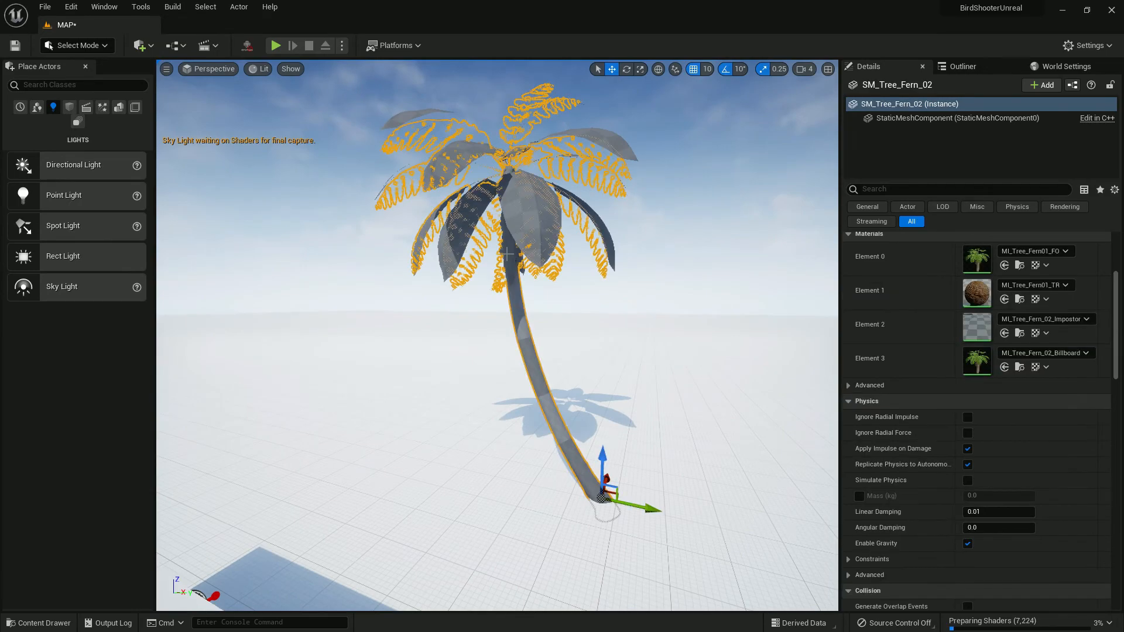
Look over the placed fern tree and delete it from the level.
click(452, 336)
right_drag(462, 326, 363, 319)
click(630, 207)
right_drag(630, 207, 606, 234)
click(519, 310)
key(Delete)
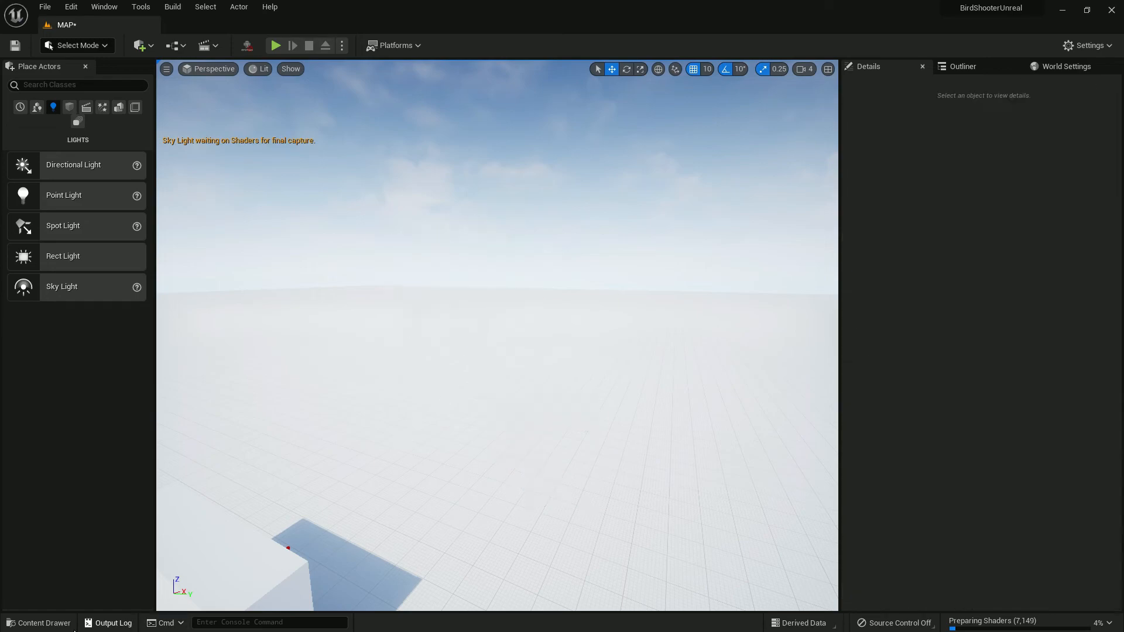
Switch to Foliage mode and place an SM_PalmCoconut_04 palm from the Trees folder on the floor.
click(44, 623)
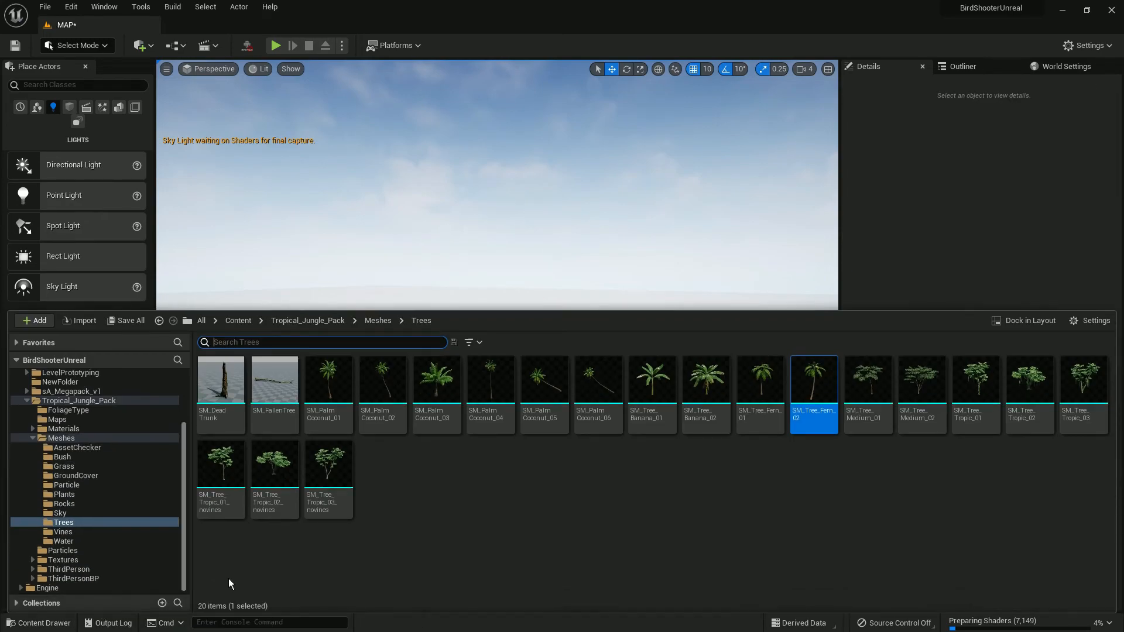
click(59, 49)
click(77, 92)
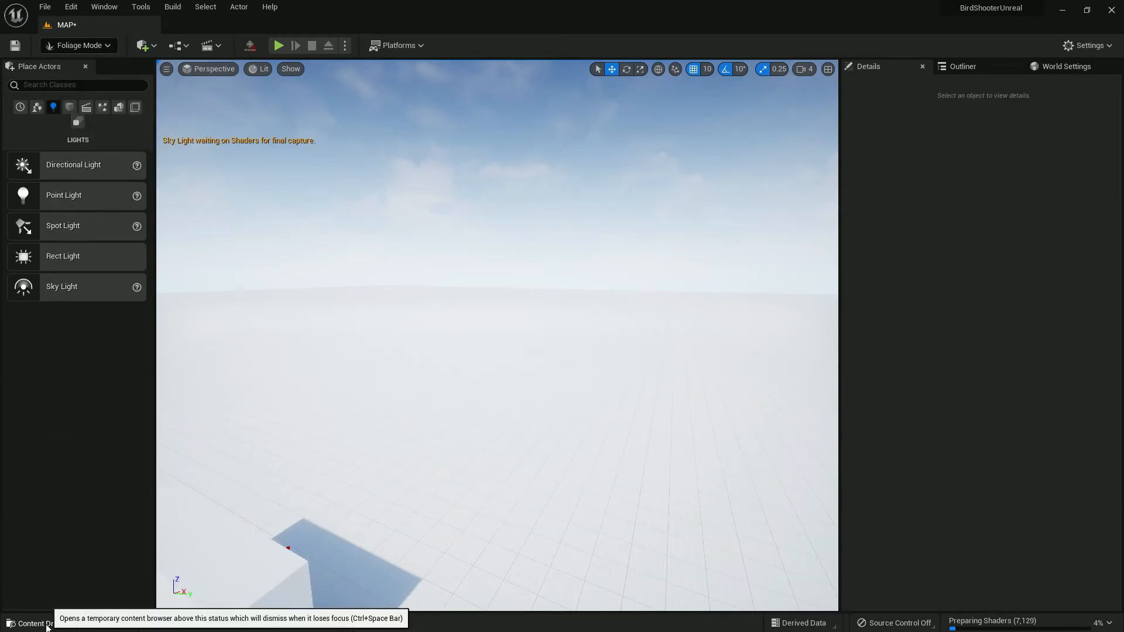
click(46, 624)
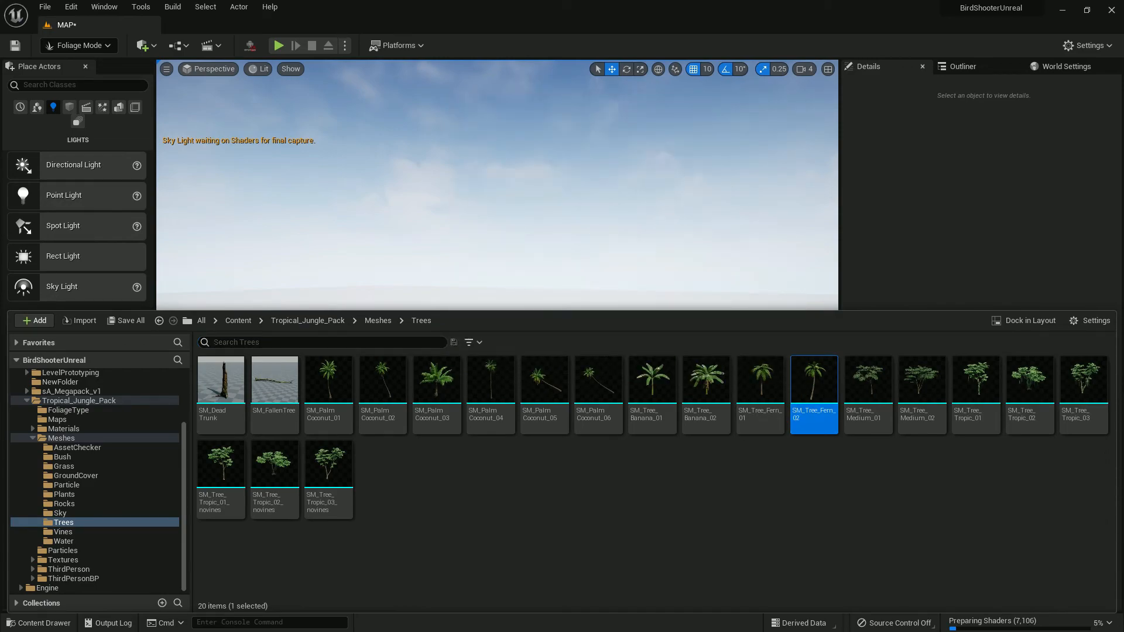
click(573, 482)
drag(487, 381, 419, 171)
drag(461, 326, 458, 423)
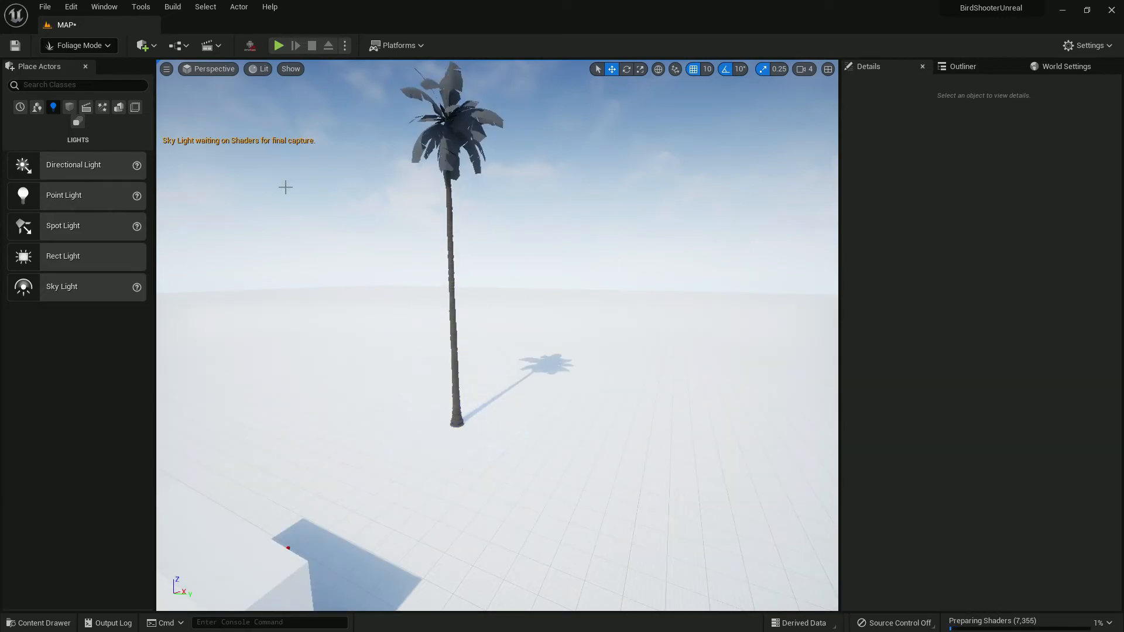
Return to Select mode, look over the coconut palm, and delete it from the level.
click(78, 47)
click(41, 623)
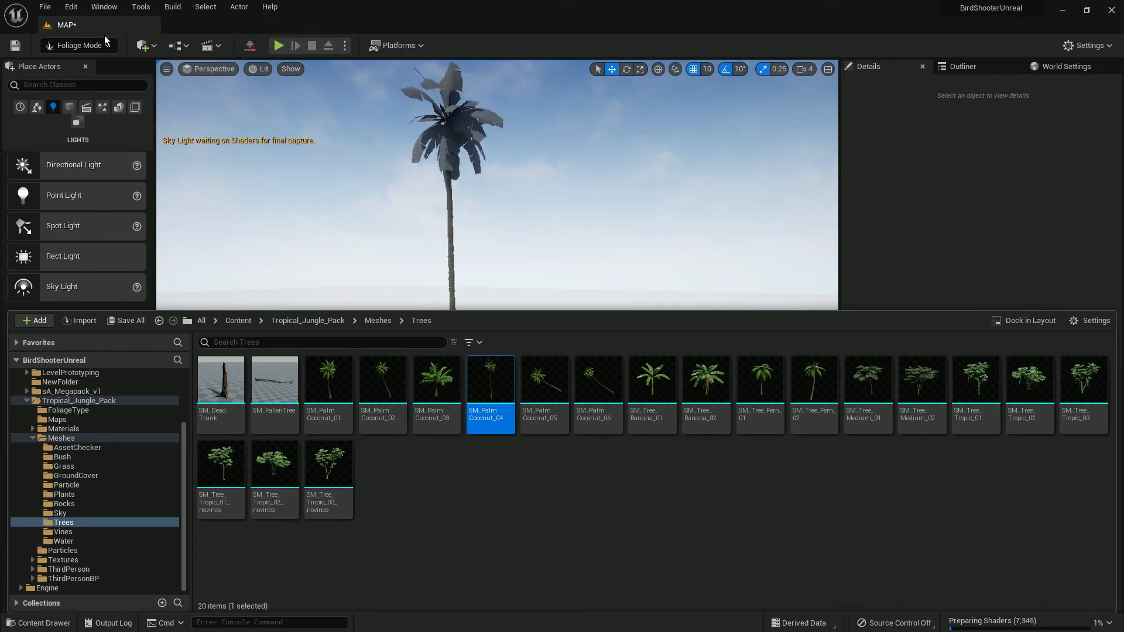
click(77, 45)
click(69, 65)
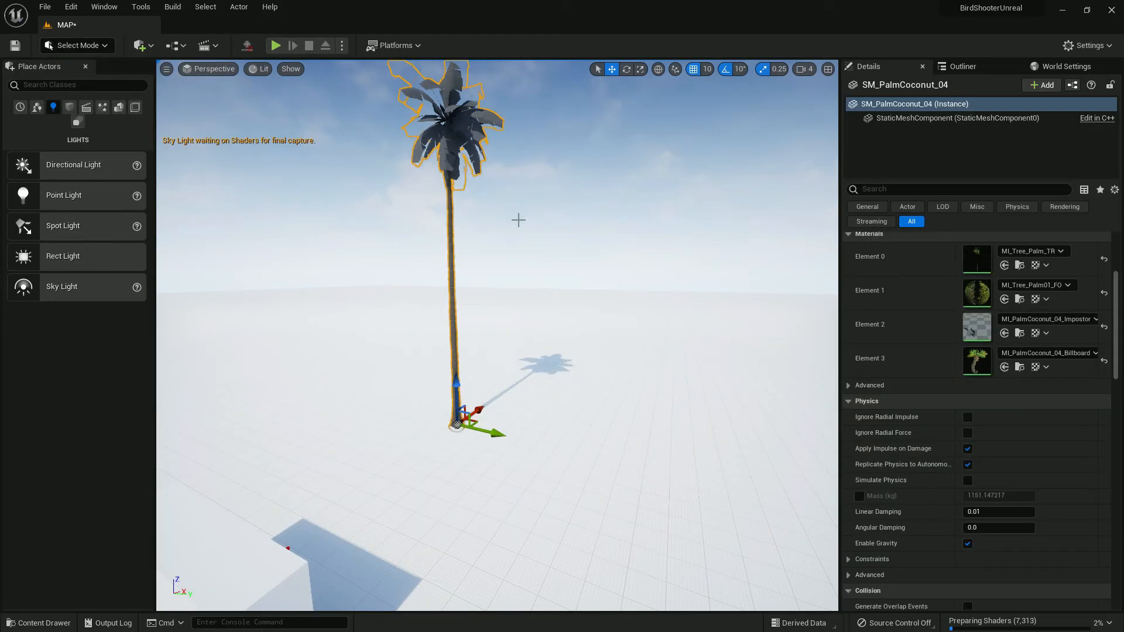
right_drag(509, 209, 449, 217)
right_drag(527, 250, 576, 241)
click(575, 241)
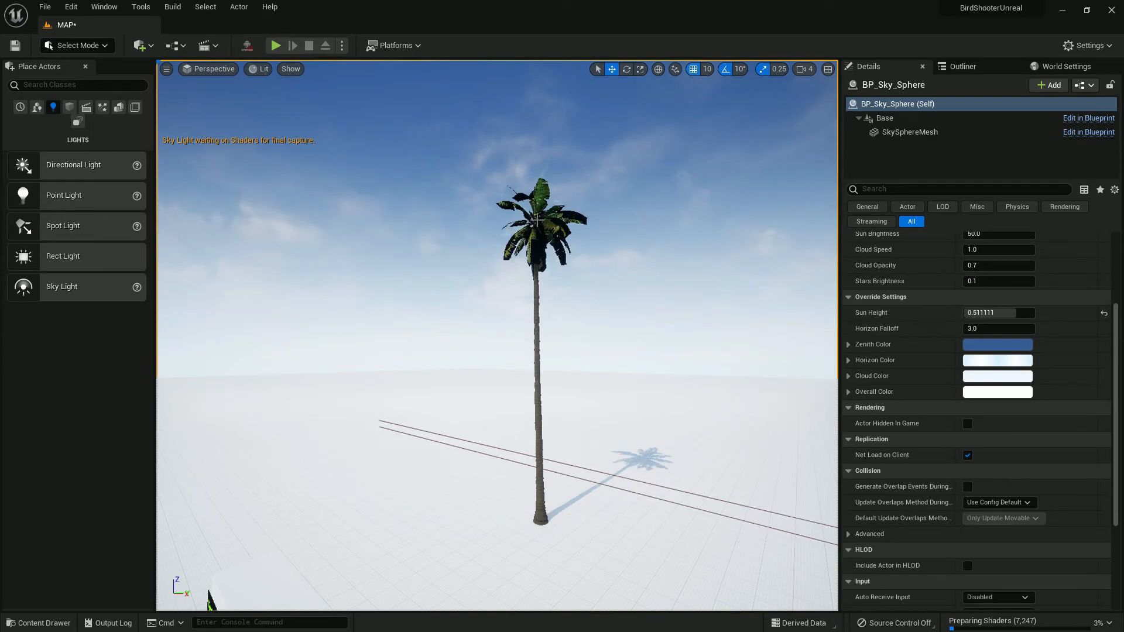
click(537, 219)
key(Delete)
Switch to Foliage mode and paint a band of mixed palms and trees on the floor behind the text block wall.
click(99, 50)
click(84, 94)
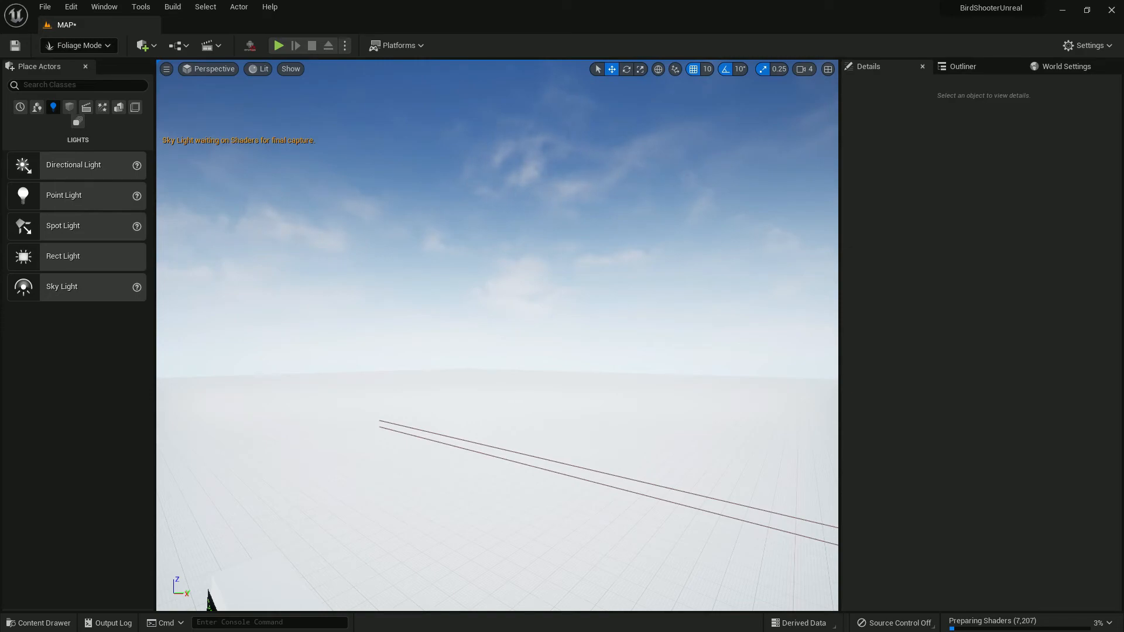
right_drag(454, 482, 388, 368)
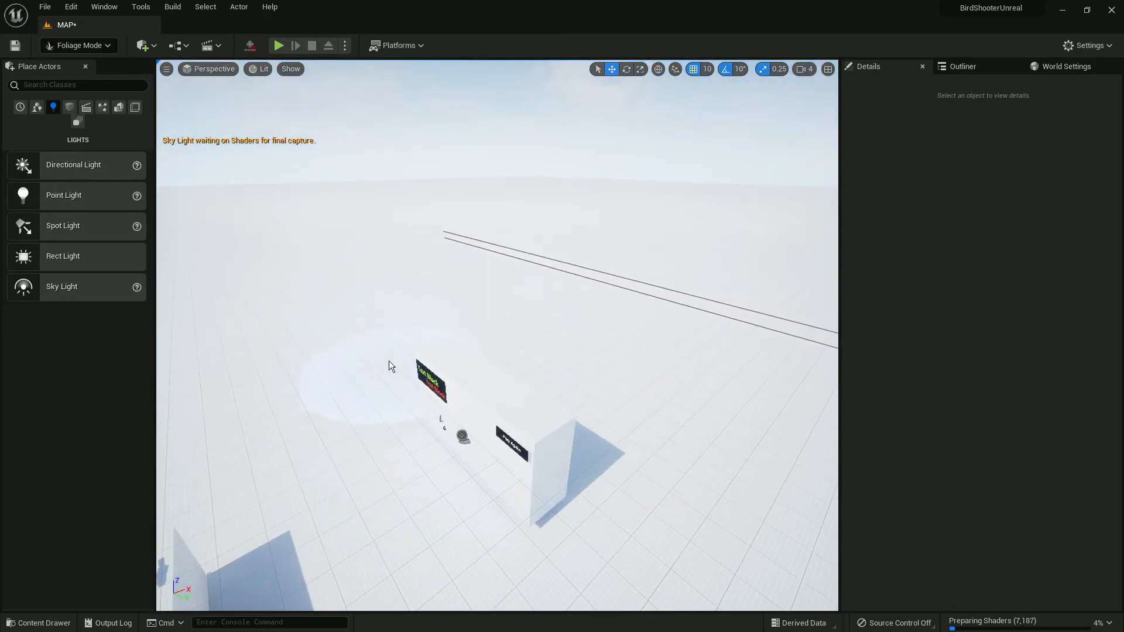
drag(363, 258, 534, 244)
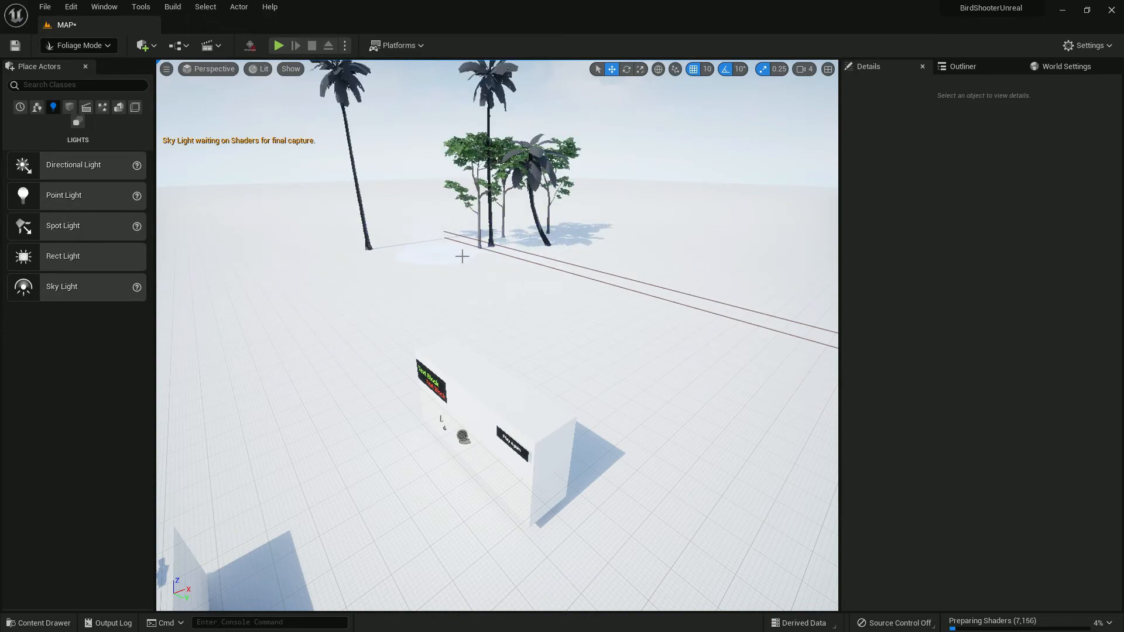
drag(446, 253, 493, 280)
right_drag(467, 267, 538, 263)
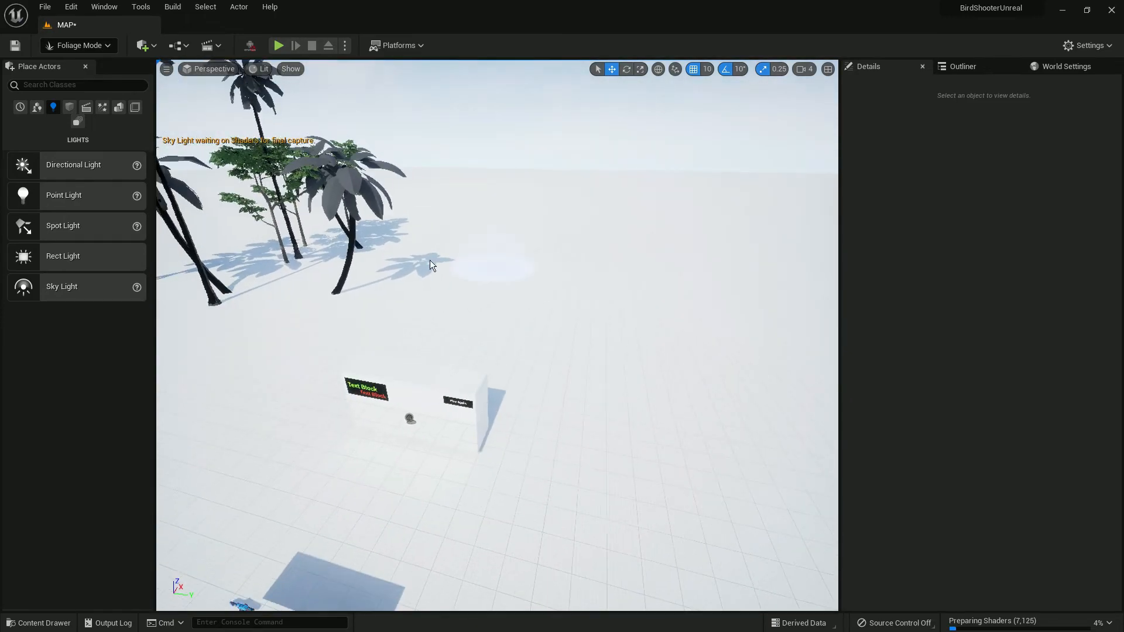
drag(480, 234, 412, 258)
mouse_move(829, 330)
mouse_down()
mouse_move(539, 271)
mouse_move(455, 291)
mouse_move(700, 271)
mouse_move(775, 326)
mouse_up()
Paint more foliage trees to extend the band beyond the Text Block side of the wall.
right_drag(774, 326, 781, 287)
key(w)
mouse_move(508, 316)
right_down()
mouse_move(489, 313)
mouse_move(508, 381)
mouse_move(495, 328)
mouse_move(532, 325)
mouse_move(495, 346)
right_up()
key(s)
mouse_move(496, 347)
mouse_down()
mouse_move(621, 340)
mouse_move(485, 336)
mouse_up()
mouse_move(468, 341)
right_down()
mouse_move(444, 333)
mouse_move(448, 341)
right_up()
key(a)
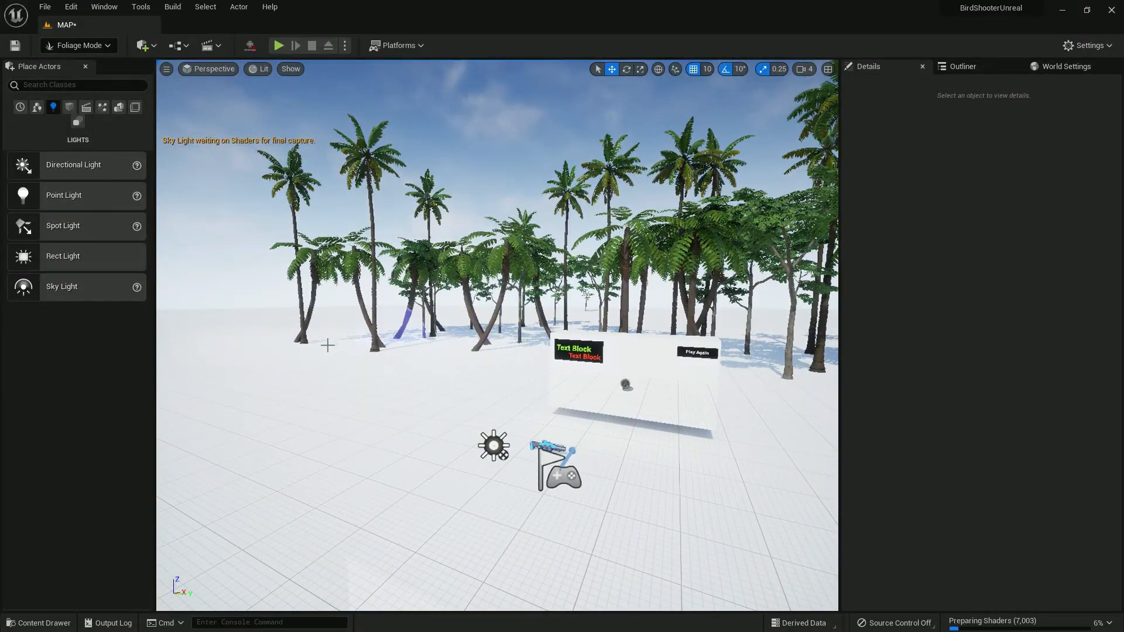
key(a)
right_drag(553, 342, 563, 355)
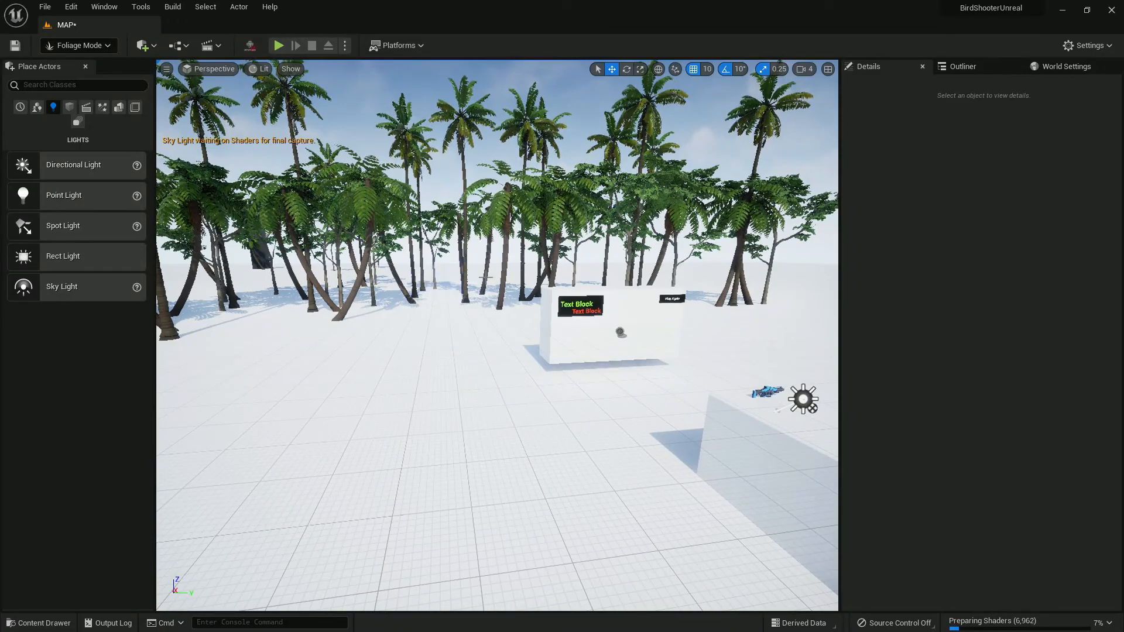
Paint additional foliage trees past the outer end of the band on the Play Again side of the wall.
right_drag(430, 290, 486, 293)
right_drag(436, 333, 452, 344)
key(w)
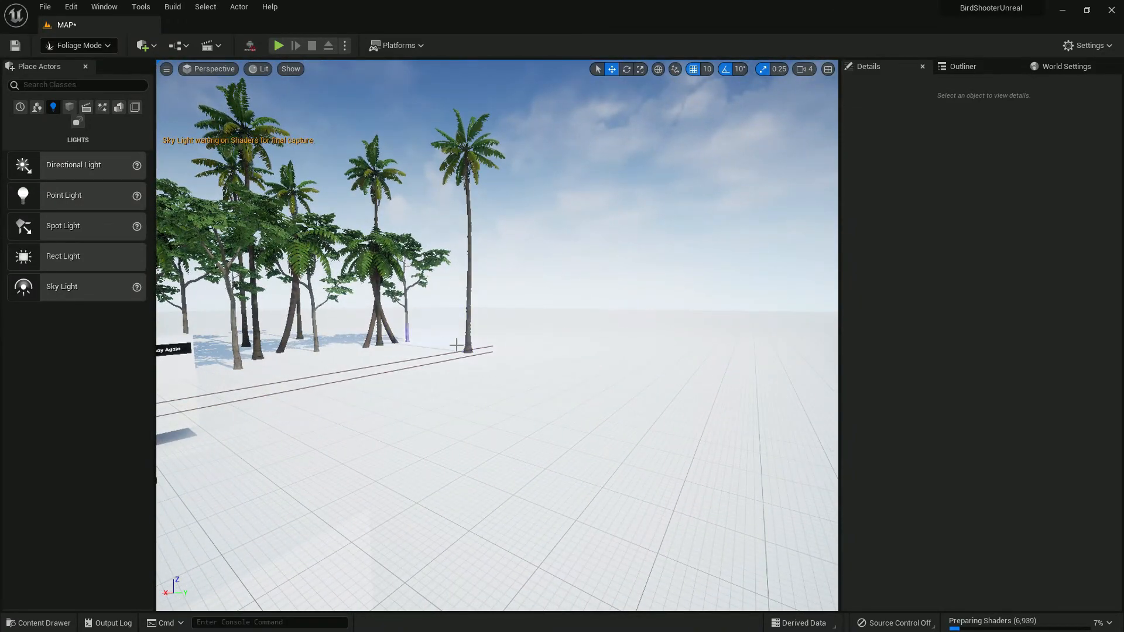
drag(449, 343, 515, 359)
drag(608, 364, 467, 345)
mouse_move(467, 345)
right_down()
mouse_move(281, 354)
mouse_move(95, 393)
right_up()
mouse_move(364, 363)
mouse_down()
mouse_move(387, 335)
mouse_move(358, 328)
mouse_up()
mouse_move(442, 306)
right_down()
mouse_move(725, 303)
mouse_move(731, 287)
right_up()
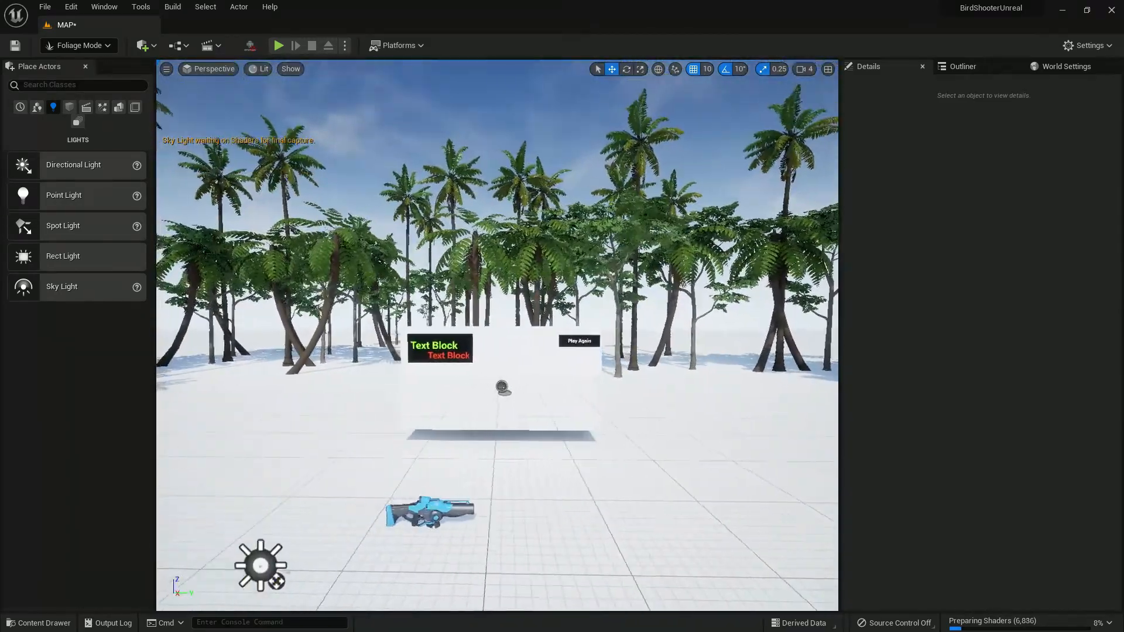
key(a)
Return to Select mode and assign the MI_Pool_01 water material to the Cube3 floor.
click(106, 46)
click(94, 59)
click(693, 433)
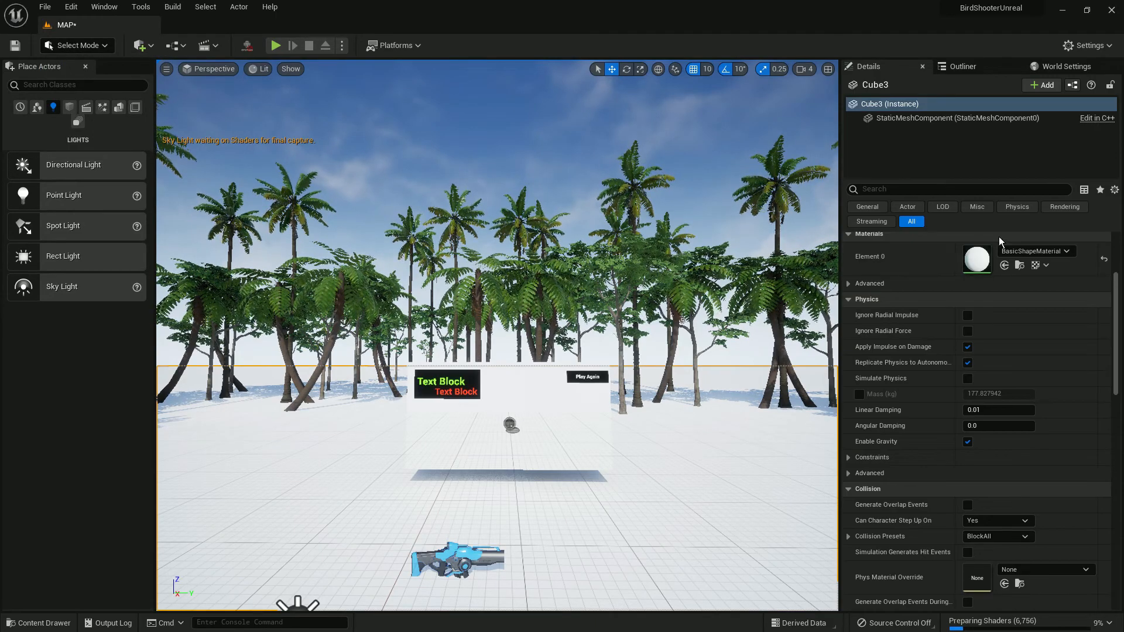
click(1012, 250)
text(water)
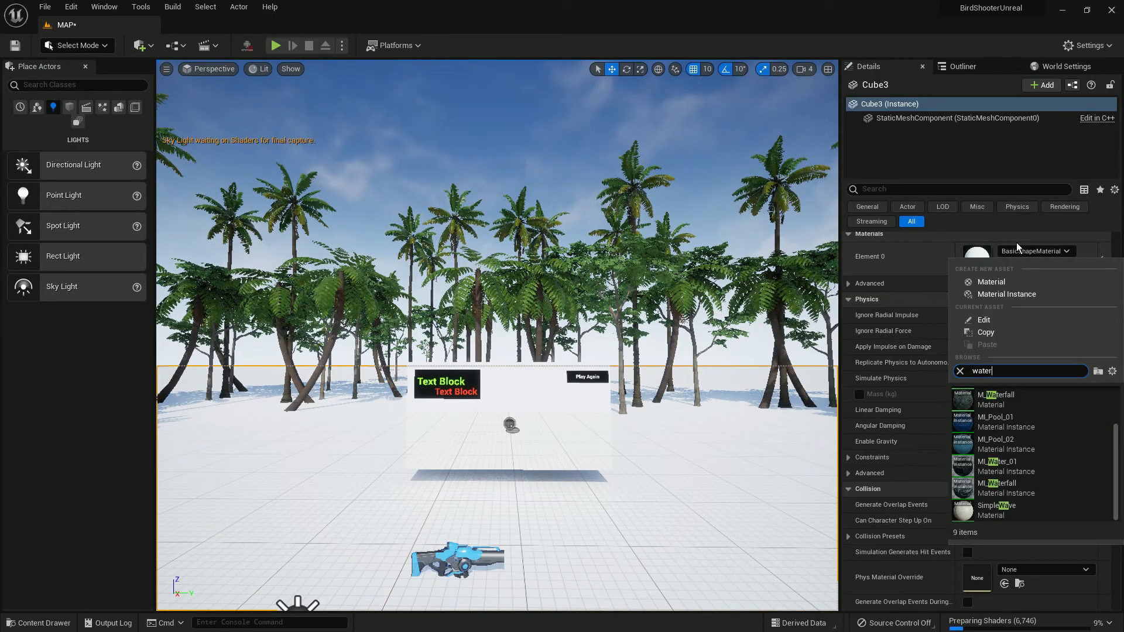
click(998, 442)
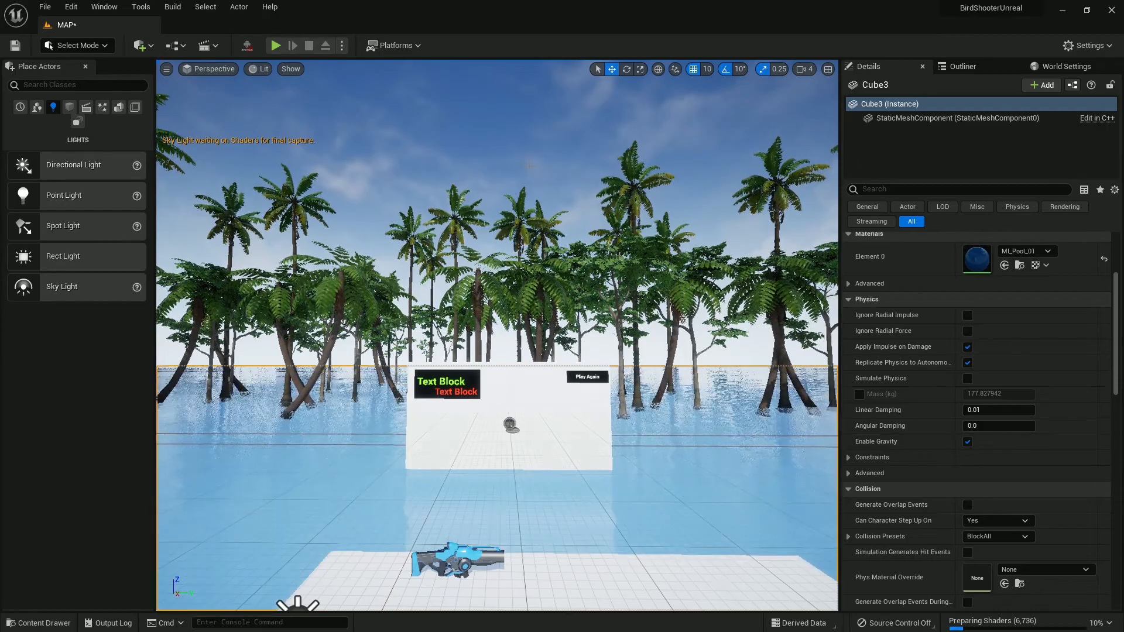
Turn the Android feature-level preview back on and examine how the water floor renders around the platform and wall.
right_drag(556, 131, 579, 133)
click(556, 131)
key(w)
key(s)
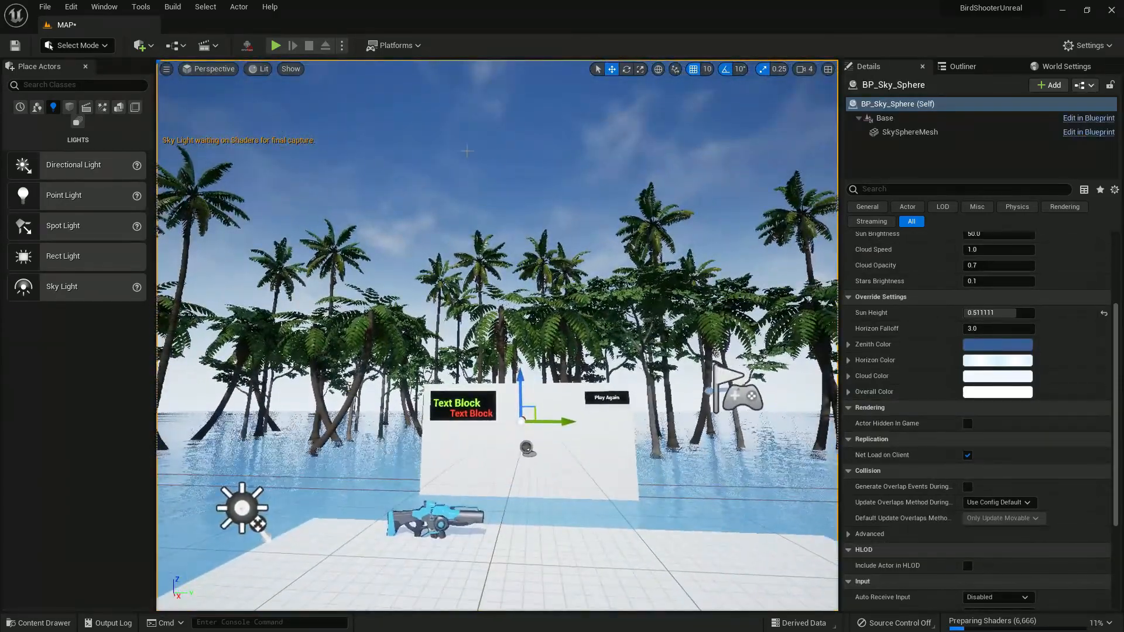
click(256, 52)
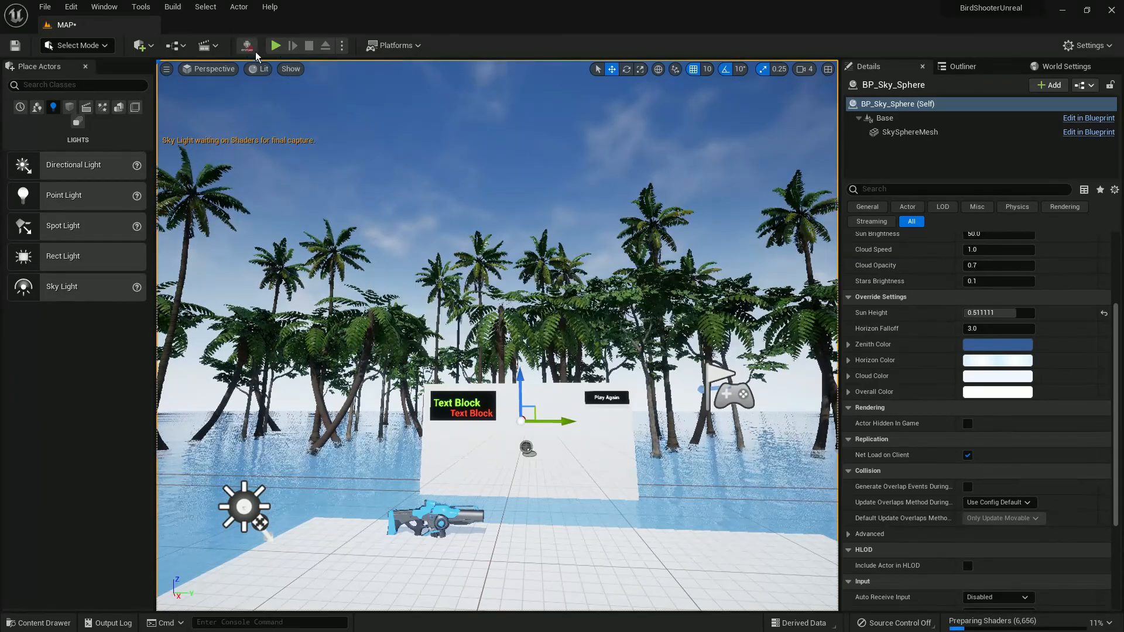
right_drag(522, 158, 527, 275)
key(s)
key(w)
key(w)
key(w)
key(w)
key(s)
key(w)
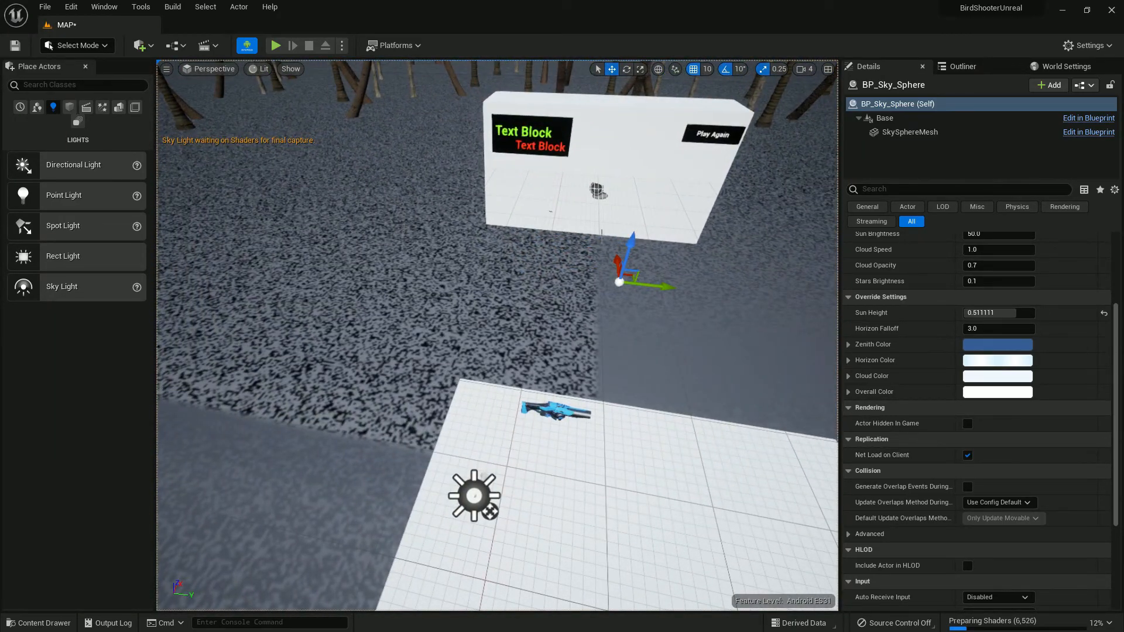
Assign the MI_Pool_02 material to the Cube3 floor.
click(626, 460)
click(1022, 250)
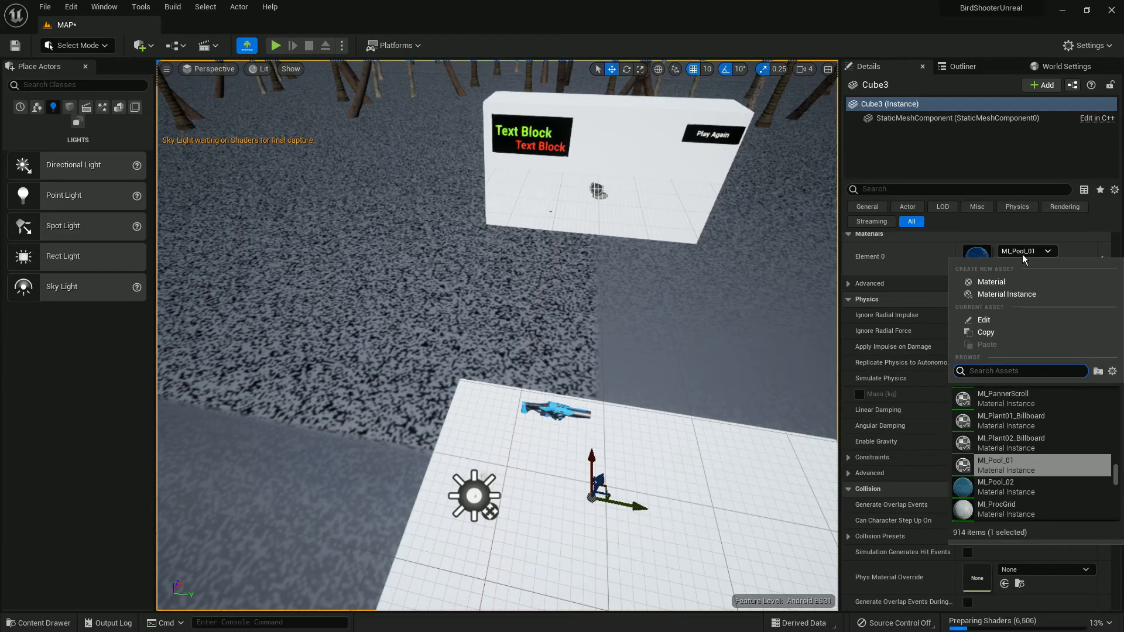
click(1009, 489)
Examine how the floor with MI_Pool_02 renders around the platform, wall and trees in the Android preview.
right_drag(526, 351, 193, 368)
key(w)
key(s)
key(s)
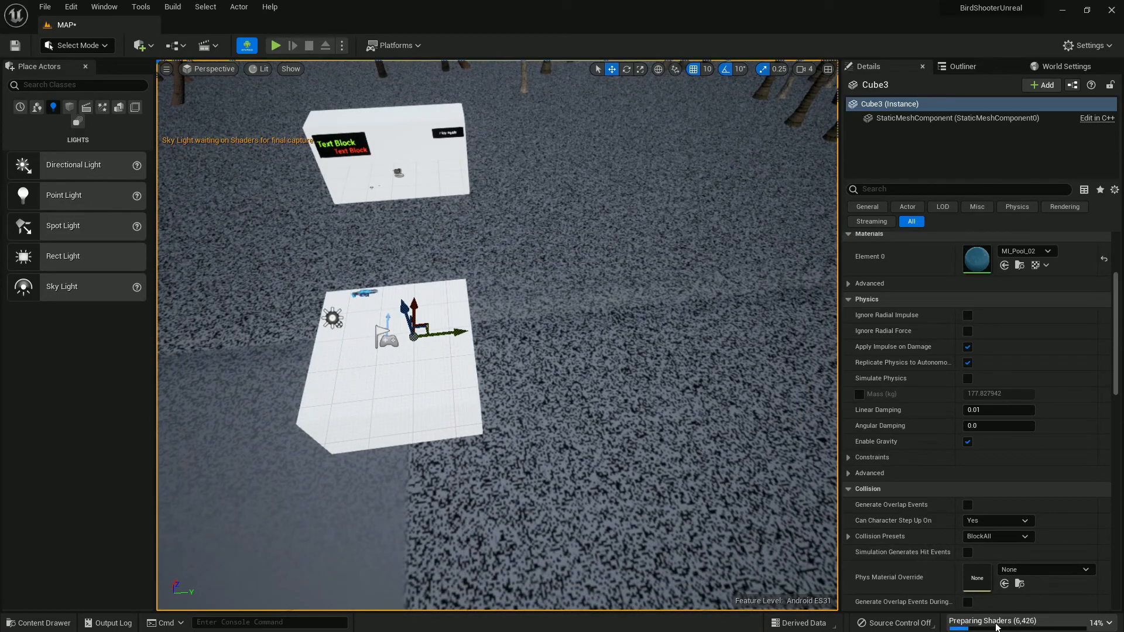
key(w)
right_drag(442, 302, 441, 276)
key(s)
key(w)
key(s)
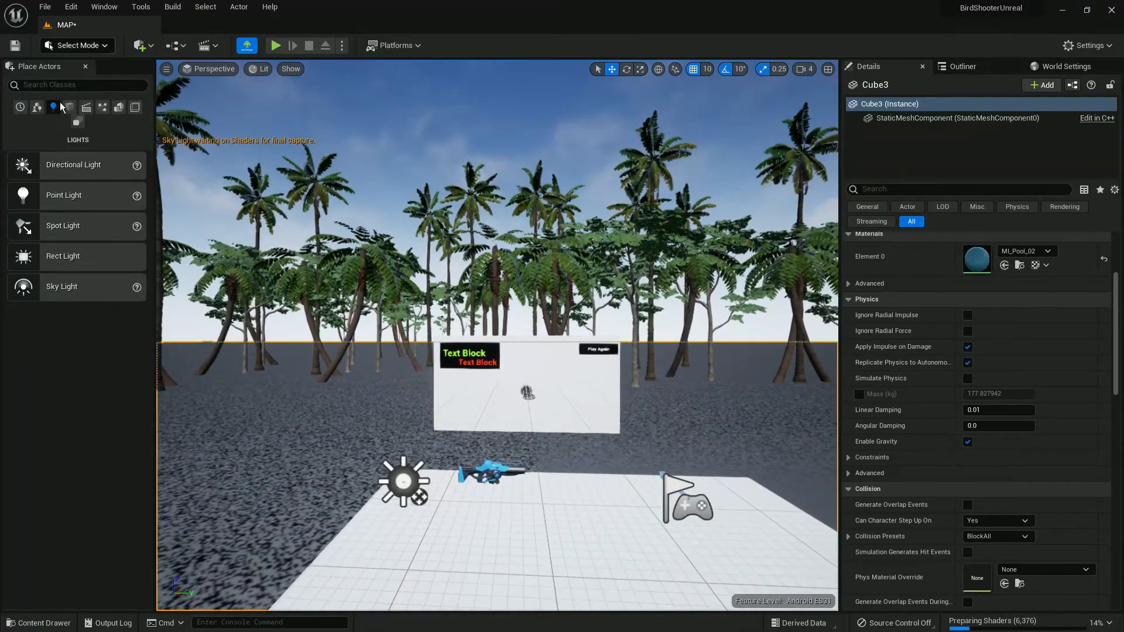
Try a Sky Atmosphere actor with its transform mode set to Planet Top at Component Transform, and delete it.
click(102, 108)
drag(91, 195, 459, 375)
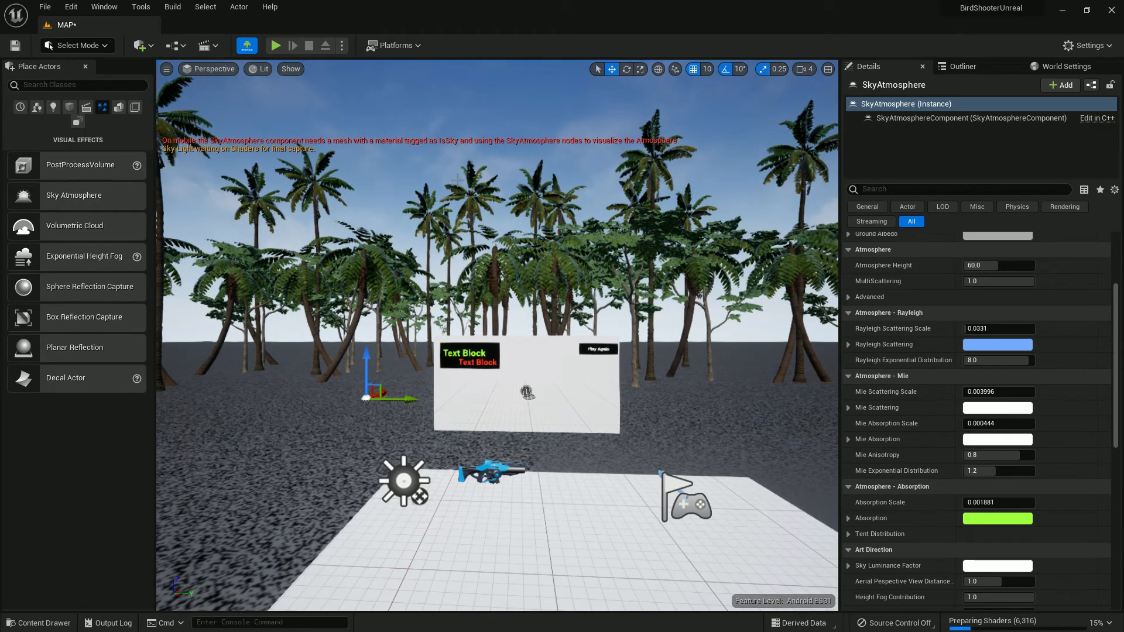
scroll(994, 370, up, 3)
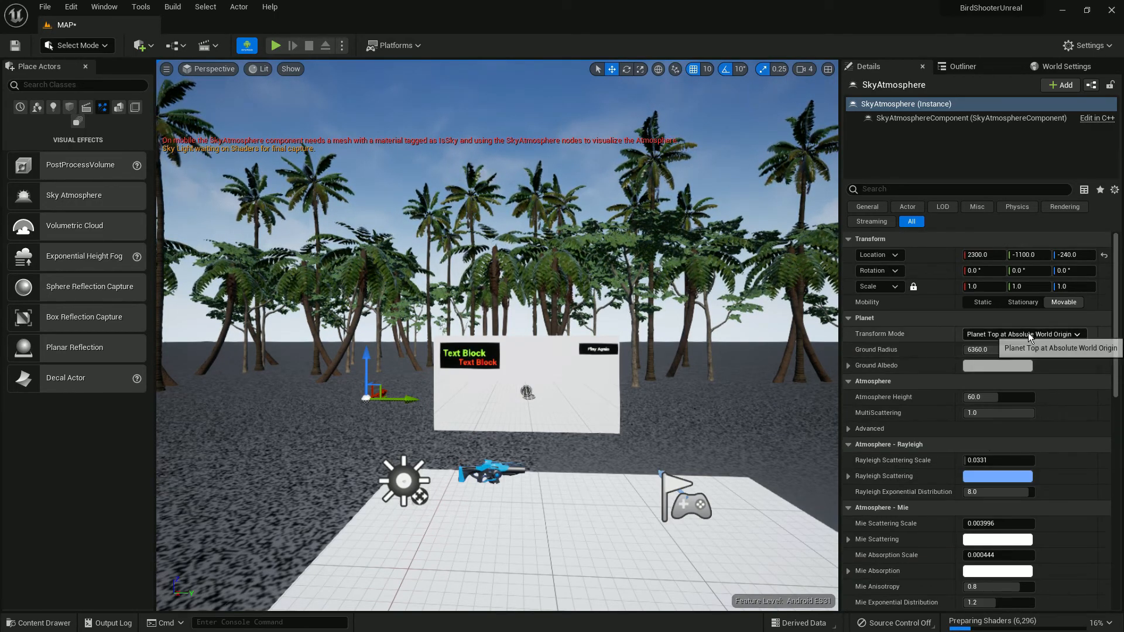
click(1016, 358)
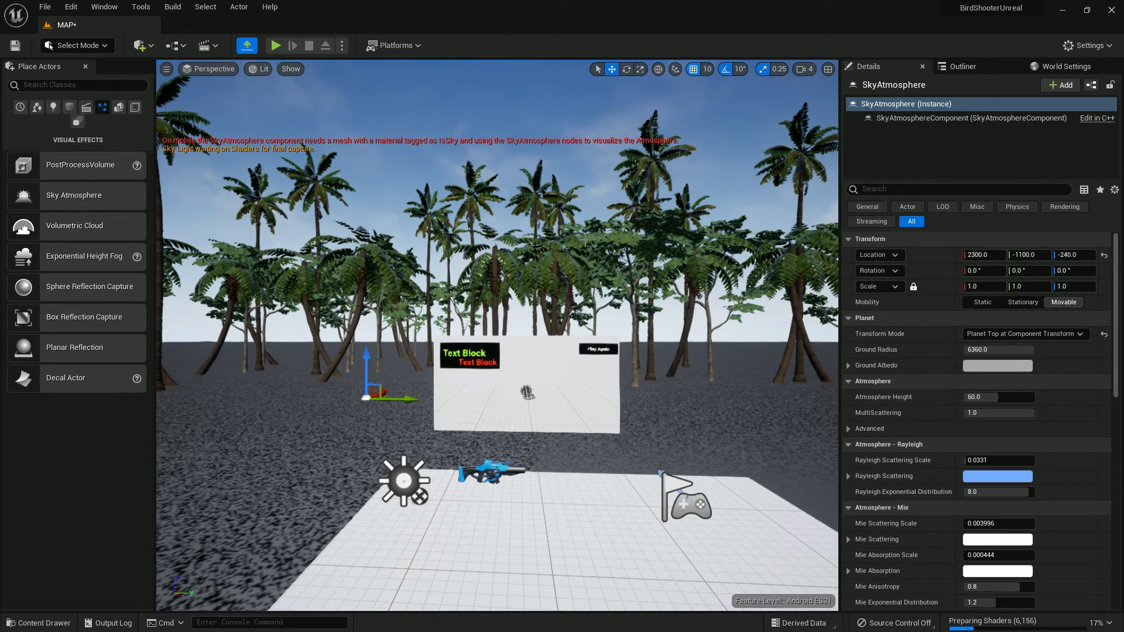
right_drag(526, 190, 465, 146)
key(Delete)
Set the sky sphere's zenith color to bright cyan, sRGB hex 00D4FFFF, and clear its Directional Light Actor.
click(520, 183)
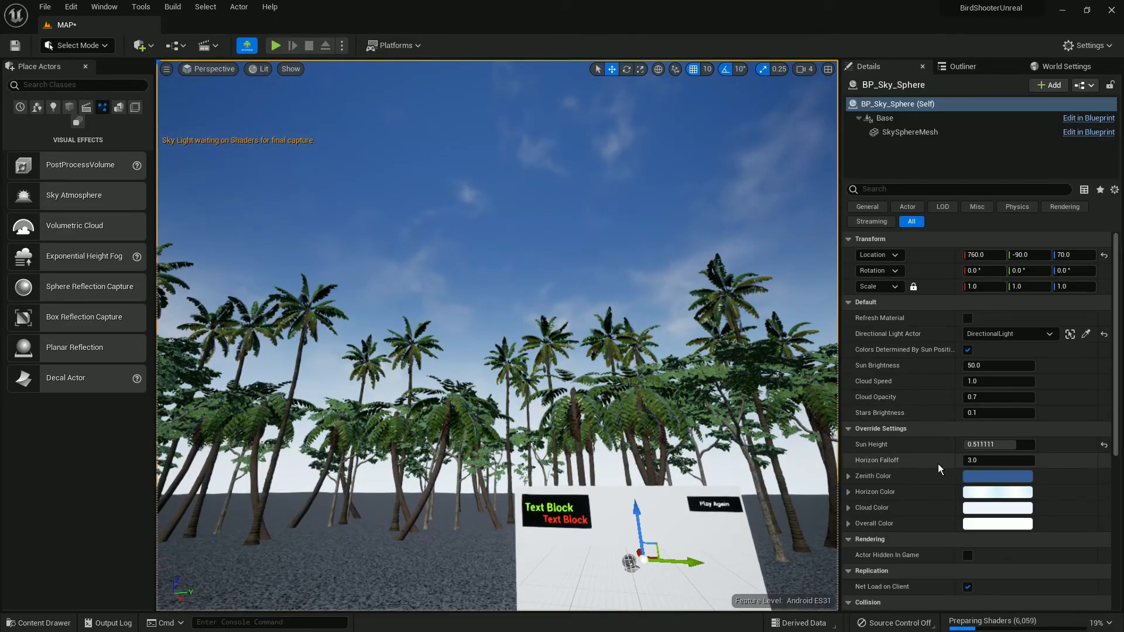
click(976, 476)
mouse_move(756, 410)
mouse_down()
mouse_move(738, 417)
mouse_move(737, 402)
mouse_up()
drag(887, 394, 886, 339)
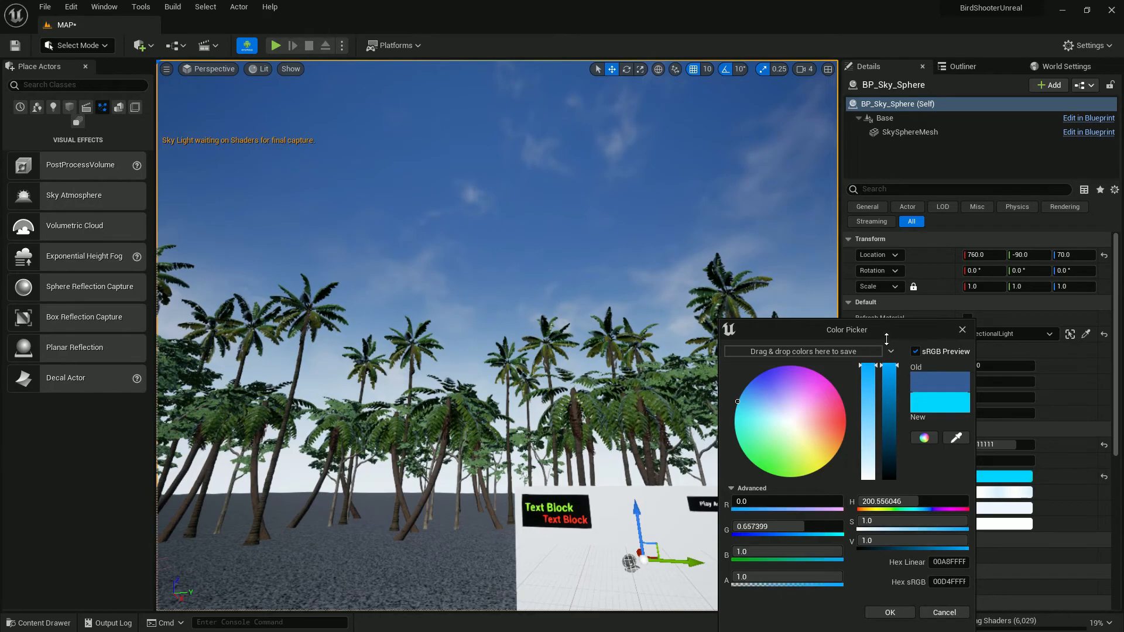
click(888, 613)
scroll(989, 422, down, 2)
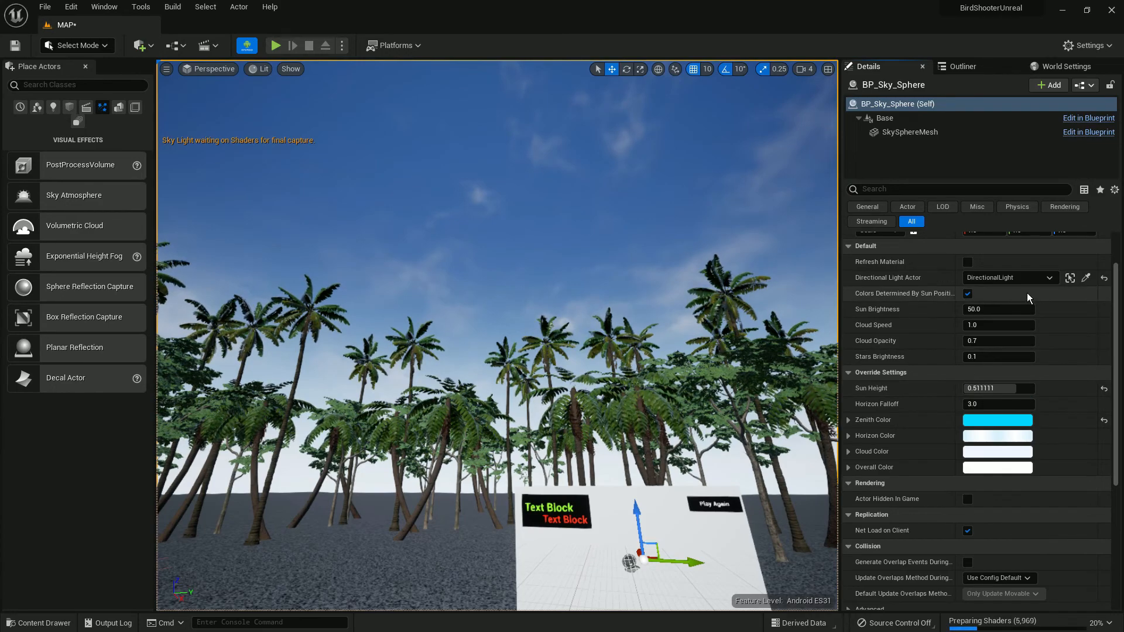
click(1022, 278)
click(949, 351)
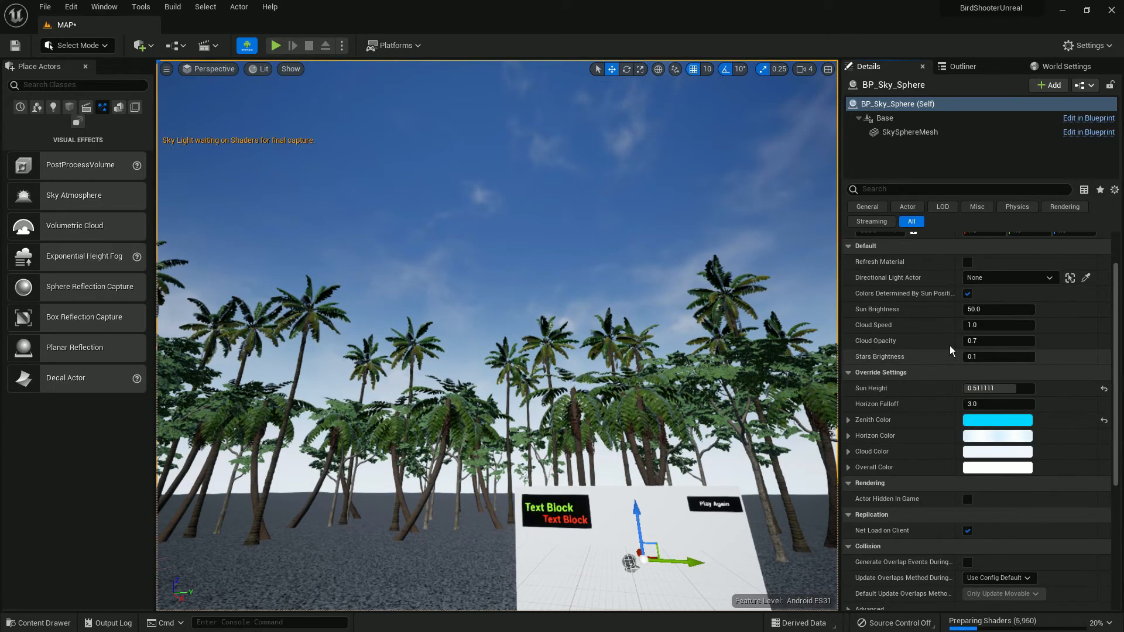
Examine the sky, tree band and floor from in front of the wall and from behind the platform.
right_drag(691, 351, 633, 422)
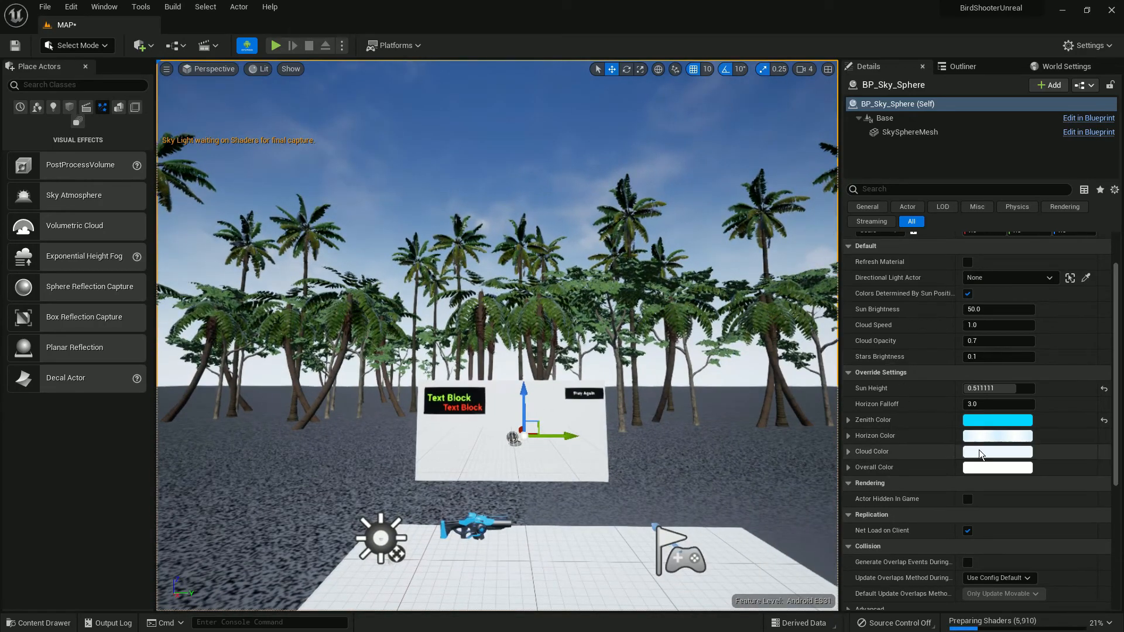
scroll(978, 450, up, 3)
key(w)
right_drag(586, 374, 606, 393)
key(s)
key(w)
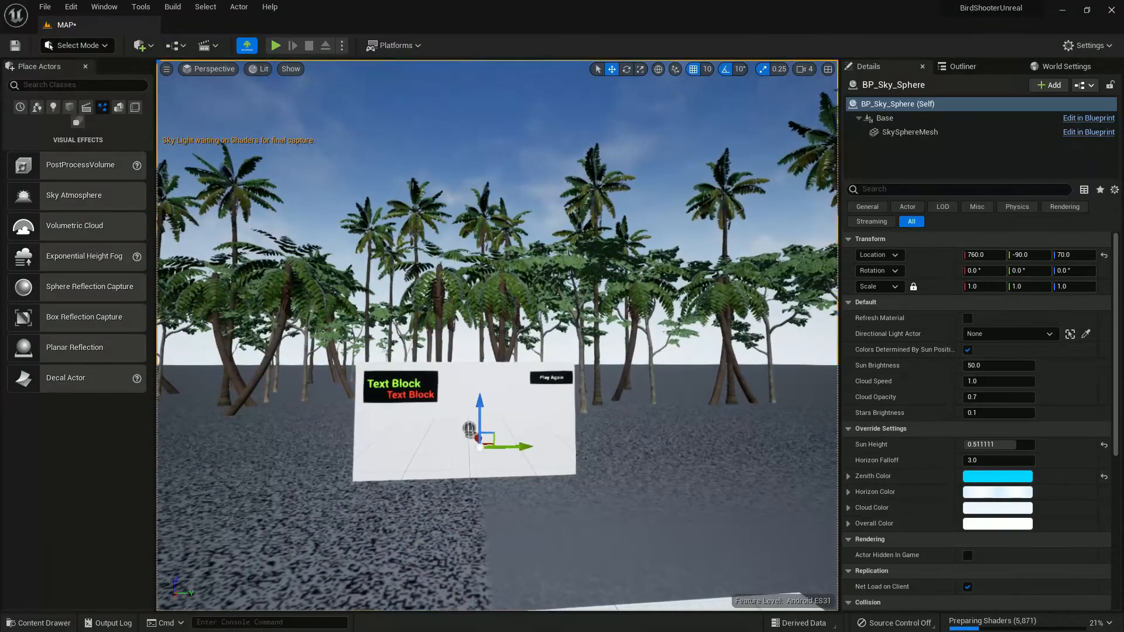
click(503, 304)
right_drag(504, 305, 493, 263)
key(w)
click(504, 193)
key(s)
key(s)
key(w)
right_drag(405, 379, 404, 433)
key(s)
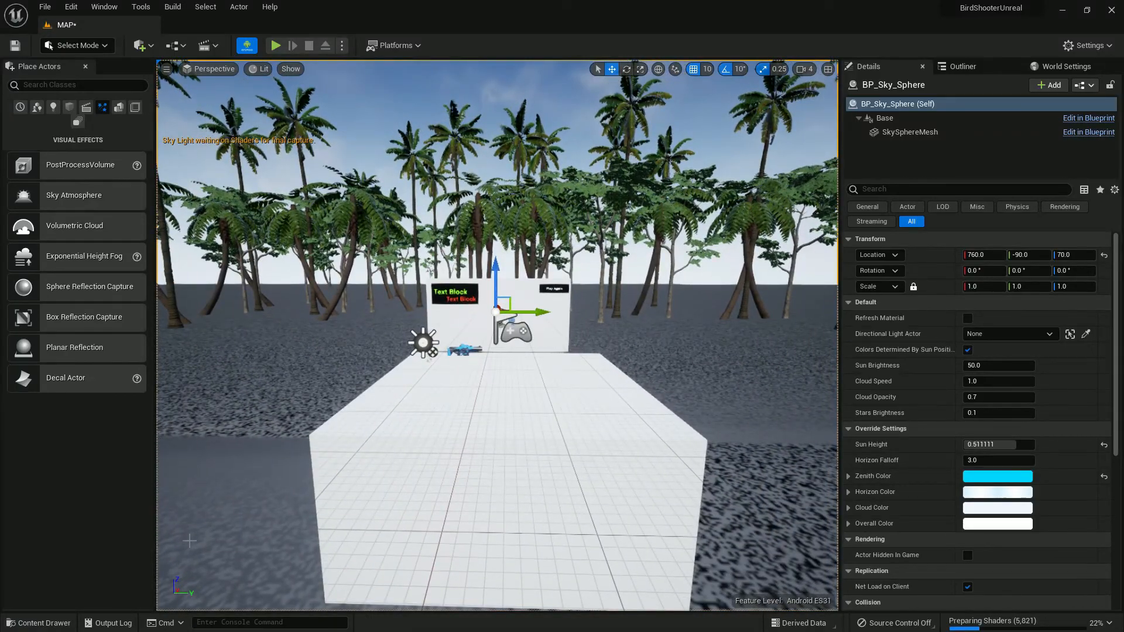
Switch to Foliage mode and select the SM_BushA_01 mesh in the Tropical_Jungle_Pack Meshes/Bush folder.
click(82, 45)
click(70, 94)
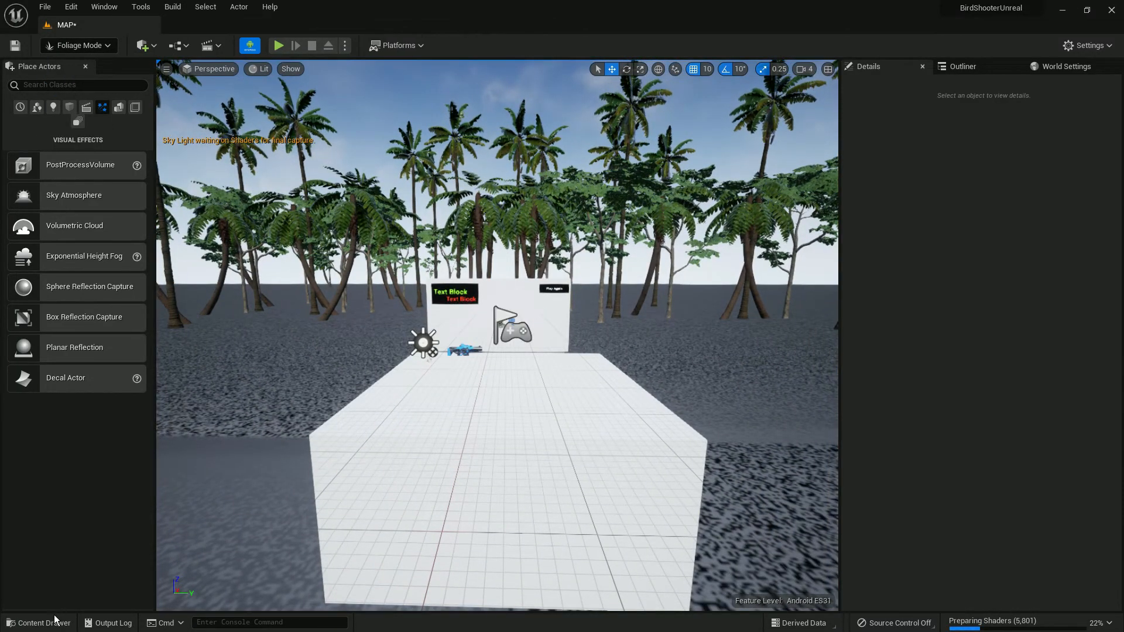
click(72, 622)
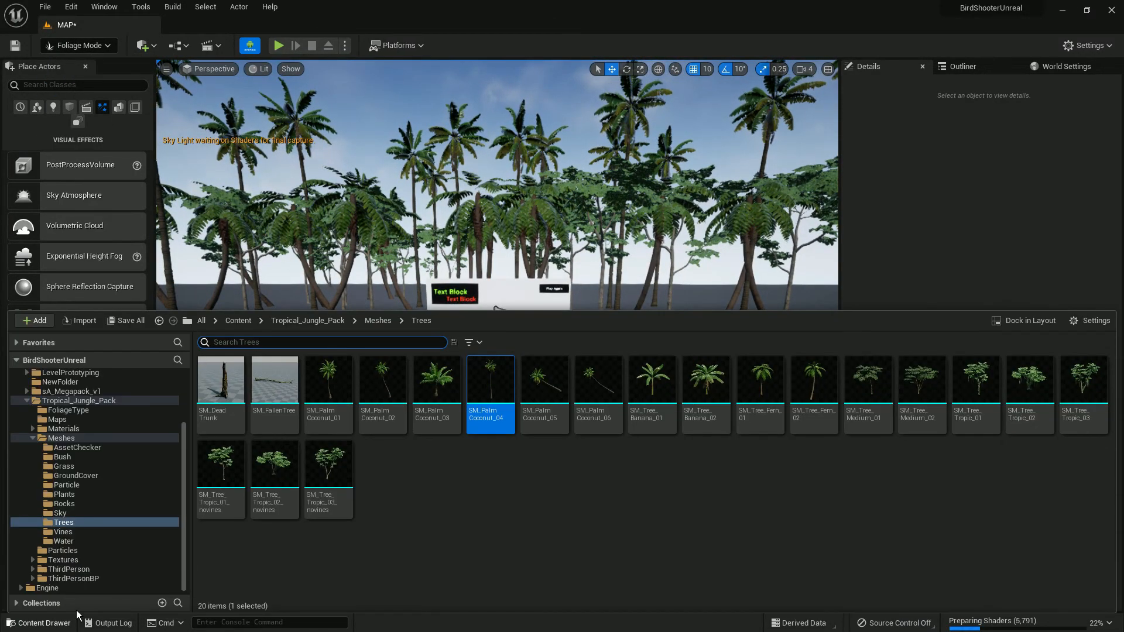
click(304, 321)
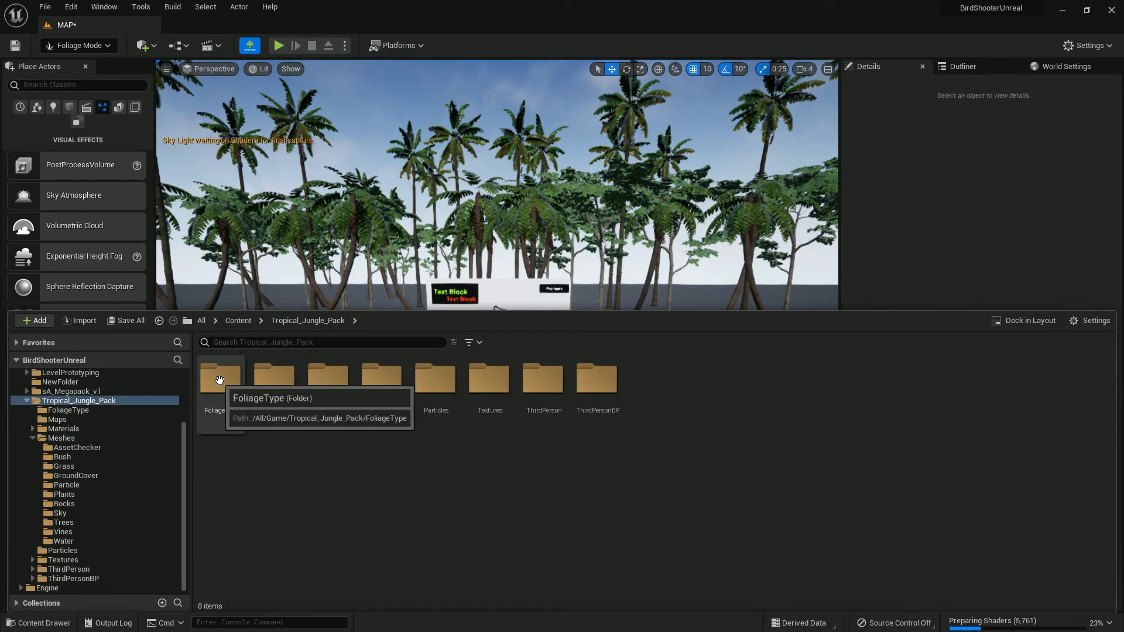
double_click(382, 381)
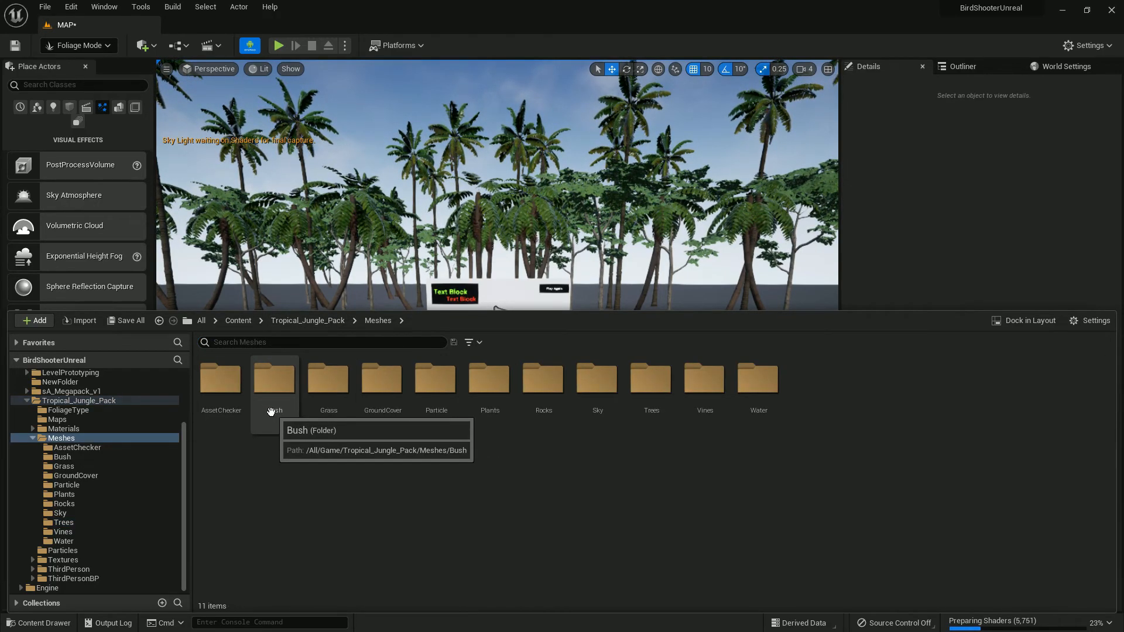
double_click(271, 389)
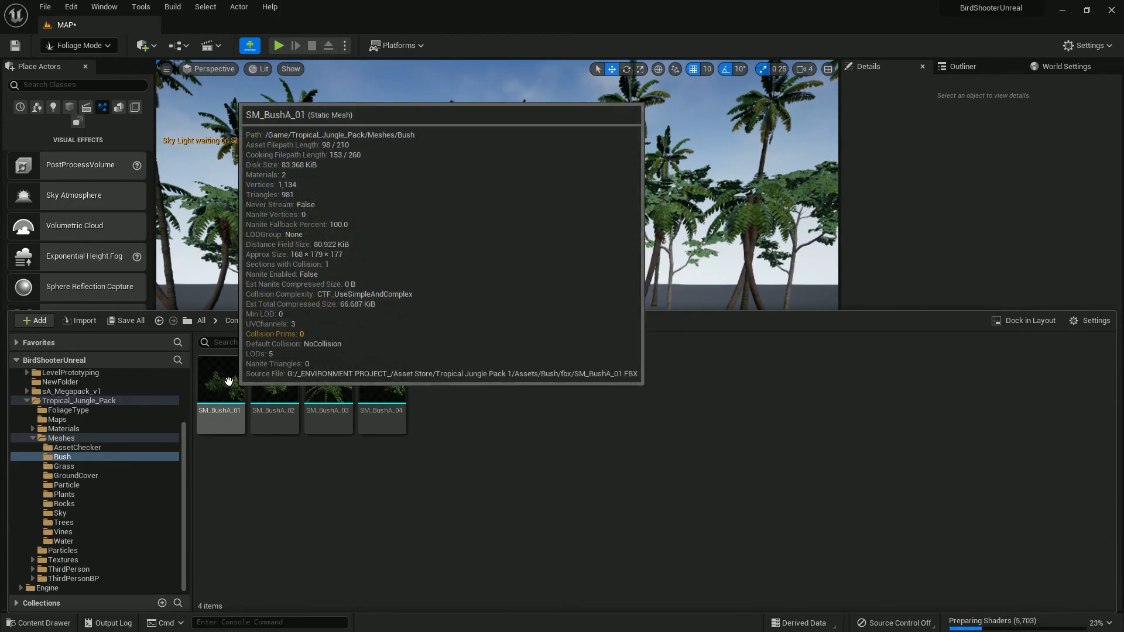
click(221, 380)
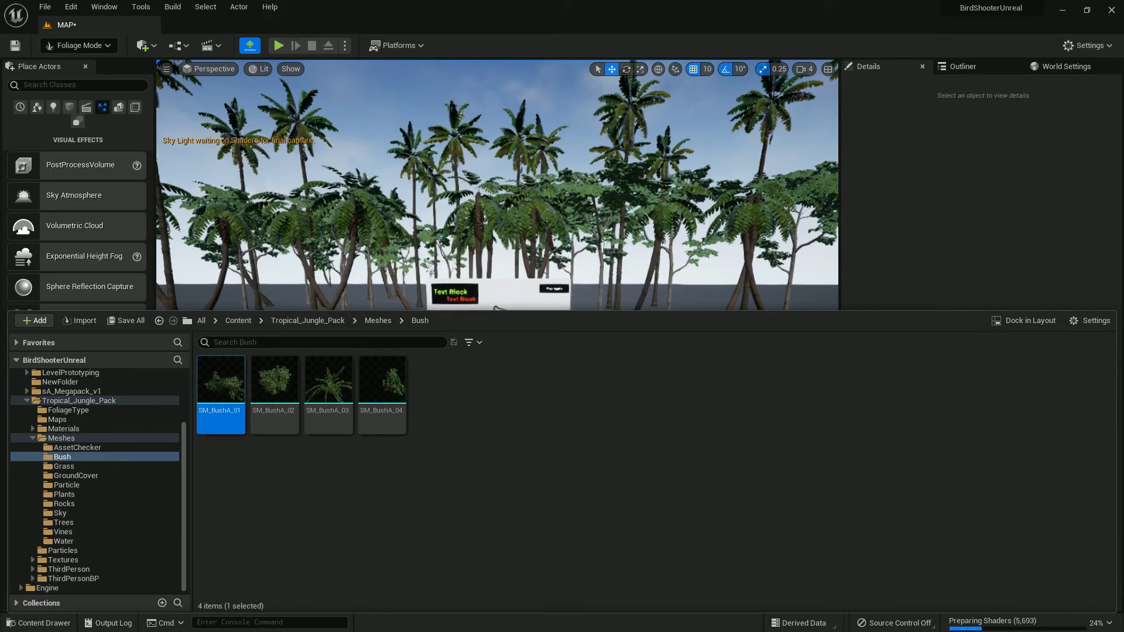
key(ctrl+space)
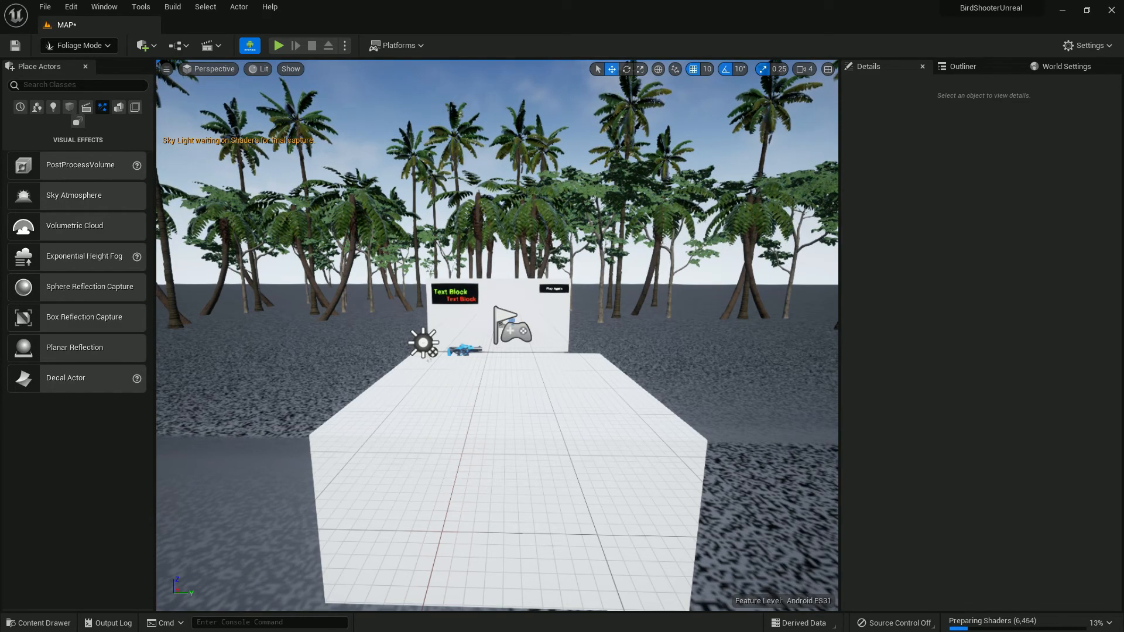
Turn off the Android feature-level preview and examine the water and tree trunks beside the wall.
key(w)
right_drag(465, 248, 467, 248)
key(d)
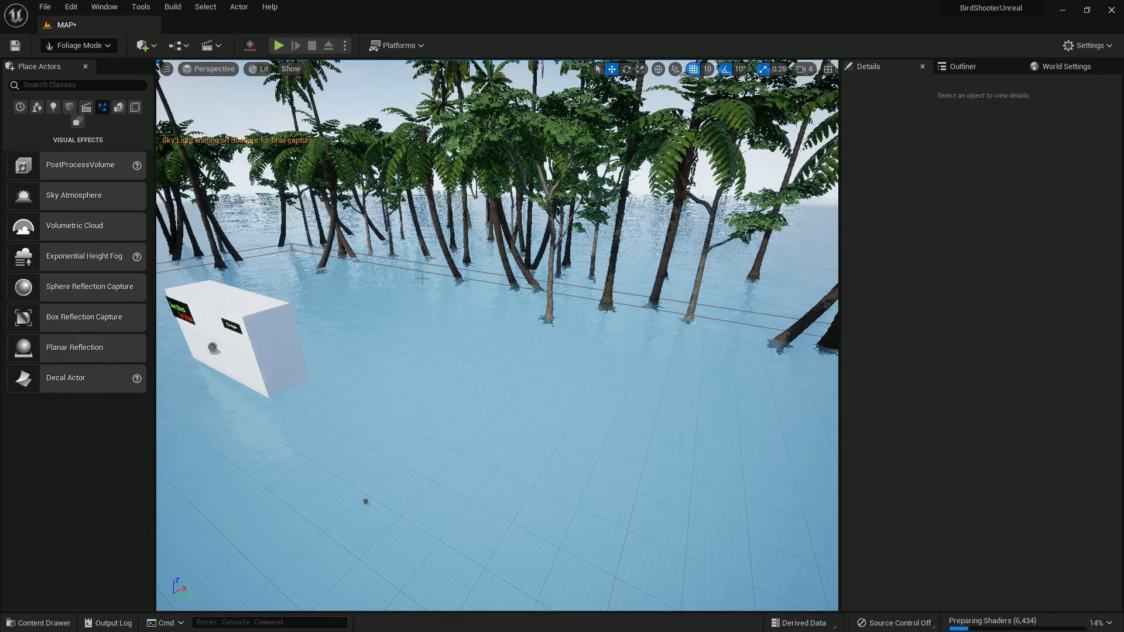
key(w)
right_drag(498, 334, 498, 319)
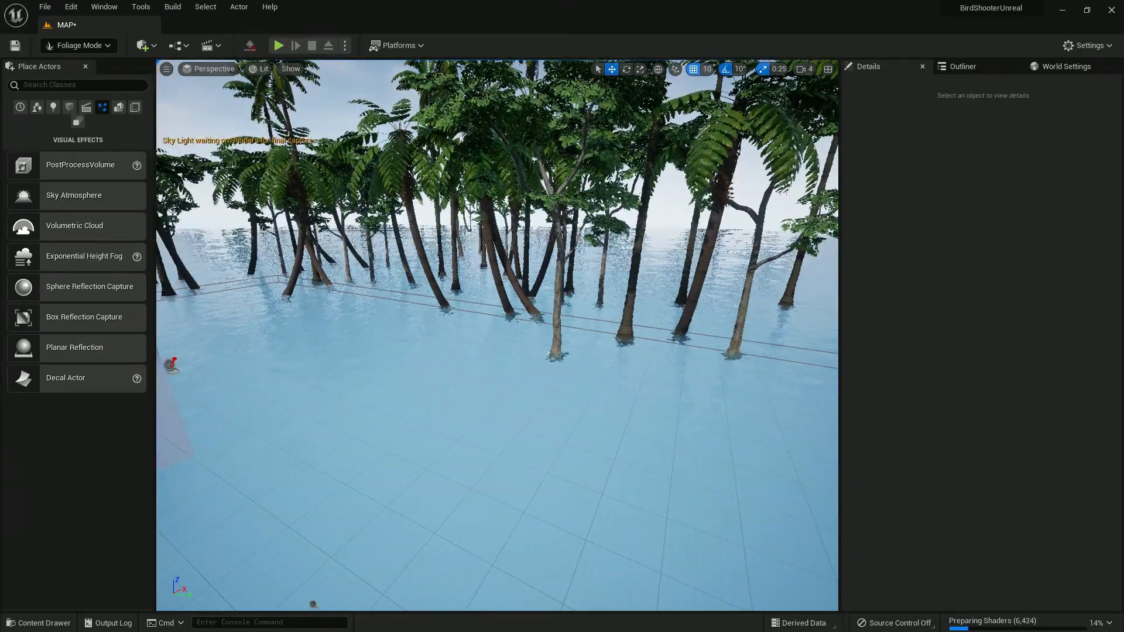
key(d)
right_drag(429, 327, 429, 328)
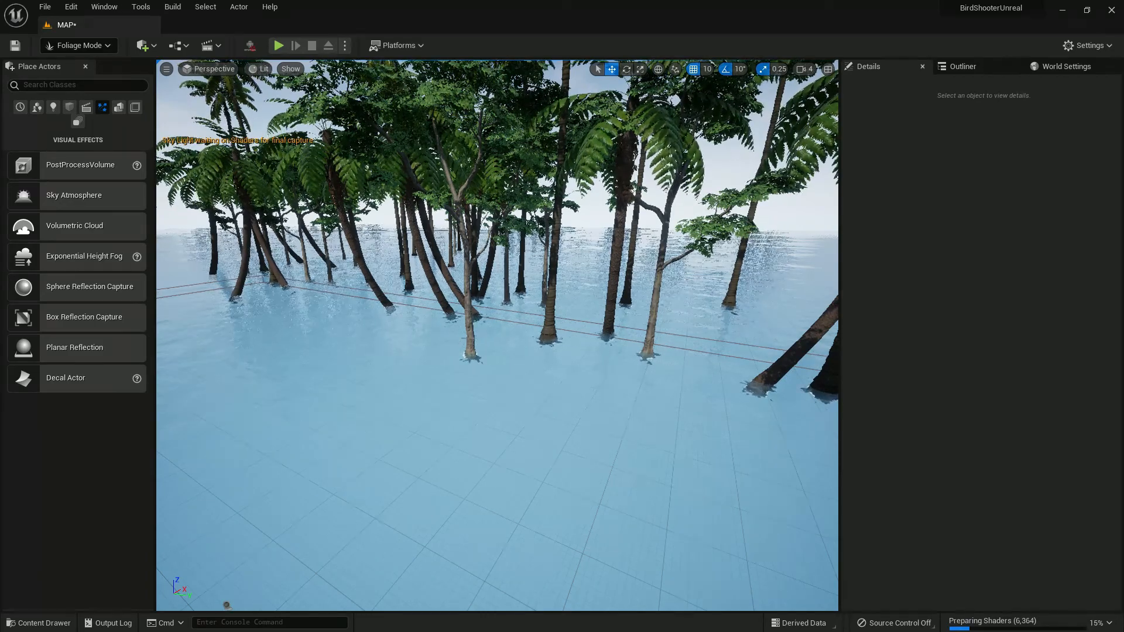
key(a)
right_drag(486, 352, 486, 352)
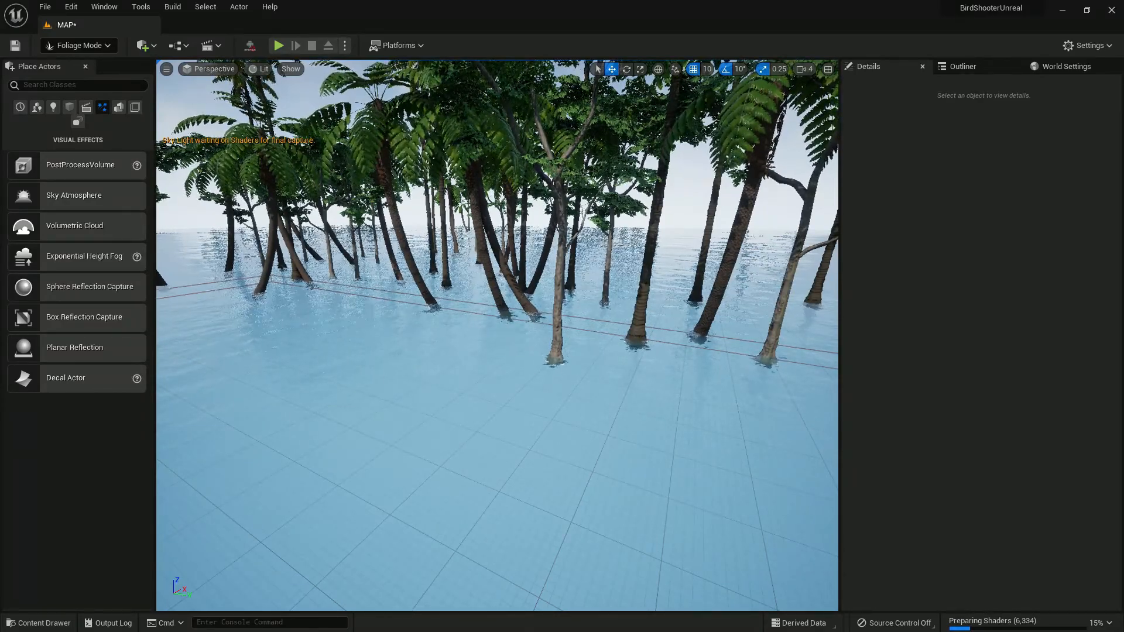
key(d)
right_drag(632, 419, 546, 424)
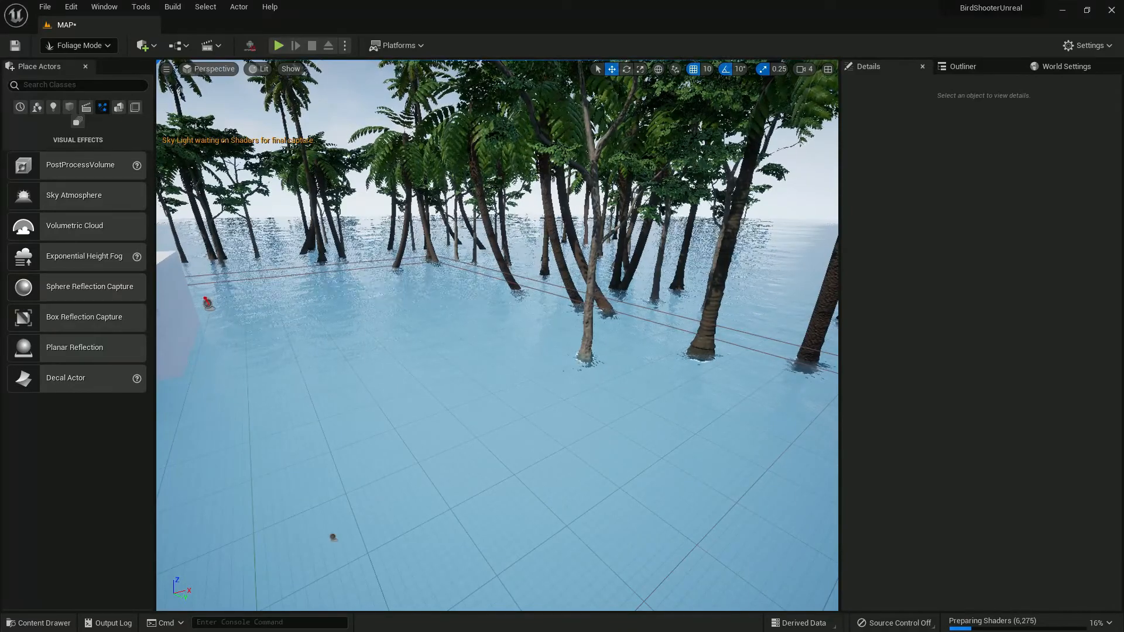
mouse_move(657, 394)
right_down()
mouse_move(529, 319)
mouse_move(591, 326)
mouse_move(609, 302)
mouse_move(696, 321)
mouse_move(288, 135)
right_up()
key(d)
Return to Select mode, select the Cube3 floor and review its physics, collision and lighting settings.
click(93, 48)
click(82, 58)
click(416, 394)
right_drag(416, 394, 457, 345)
key(d)
scroll(1114, 404, down, 3)
drag(1117, 346, 1090, 395)
Save the MAP level.
right_drag(680, 298, 662, 302)
key(w)
key(d)
click(14, 46)
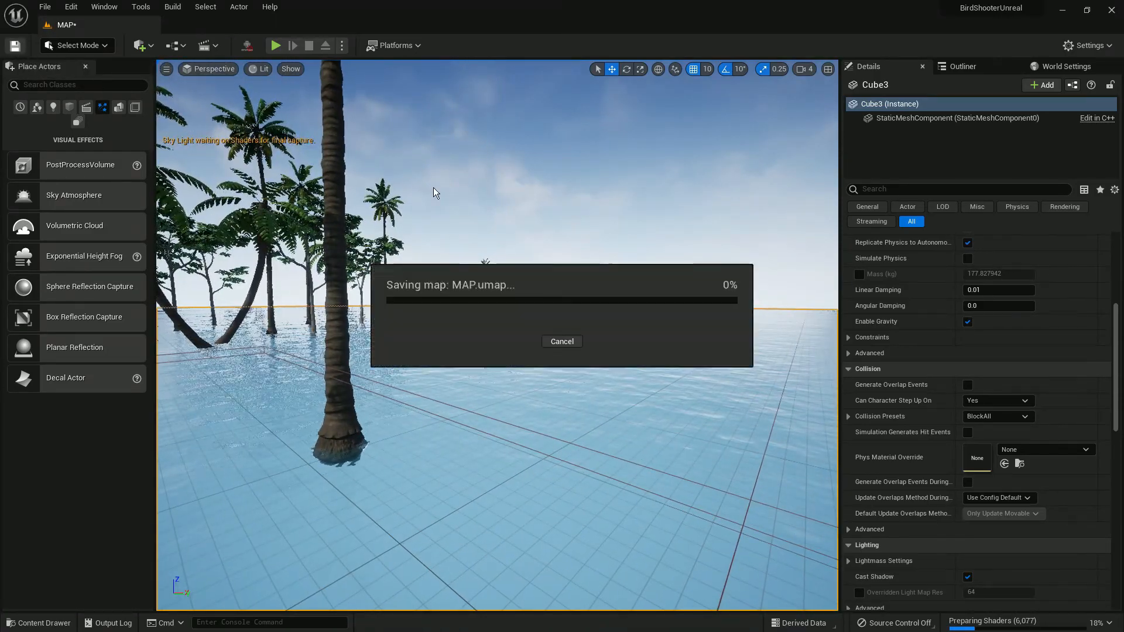
right_drag(477, 238, 374, 241)
key(s)
right_drag(375, 327, 360, 327)
key(w)
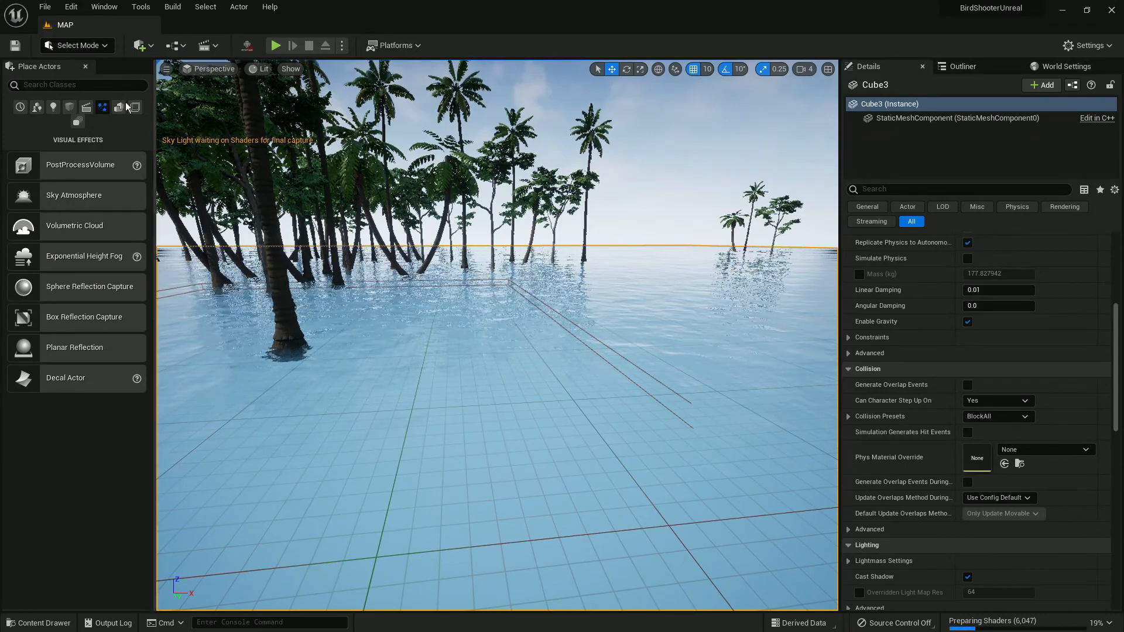
Switch back to Foliage mode and select the SM_BushA_02 mesh in the Bush folder.
click(75, 47)
click(77, 88)
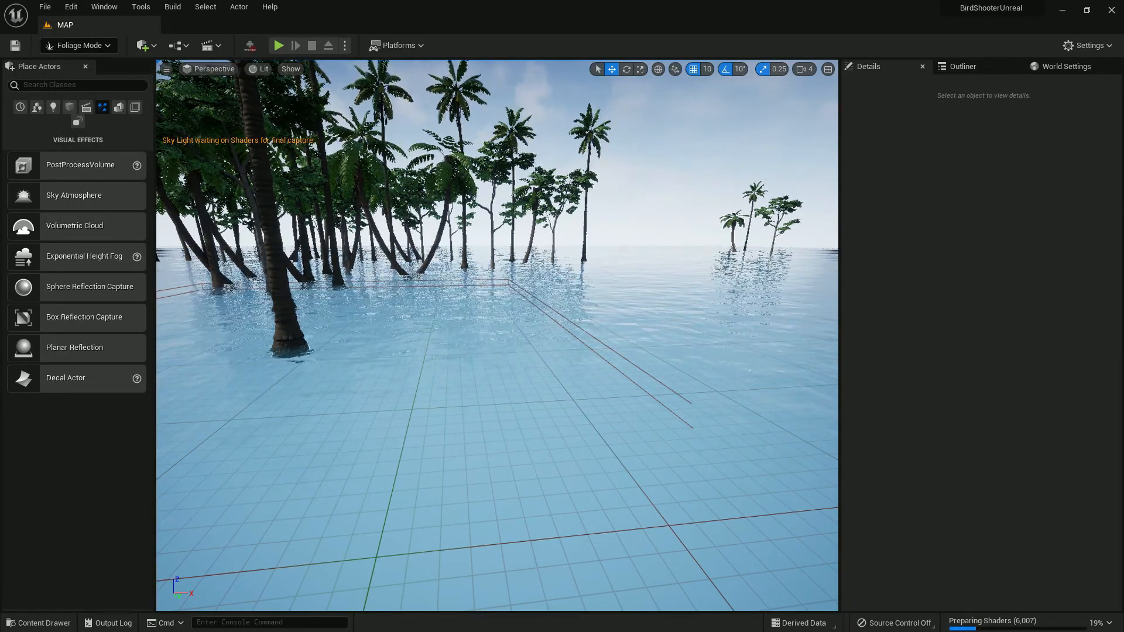
click(39, 623)
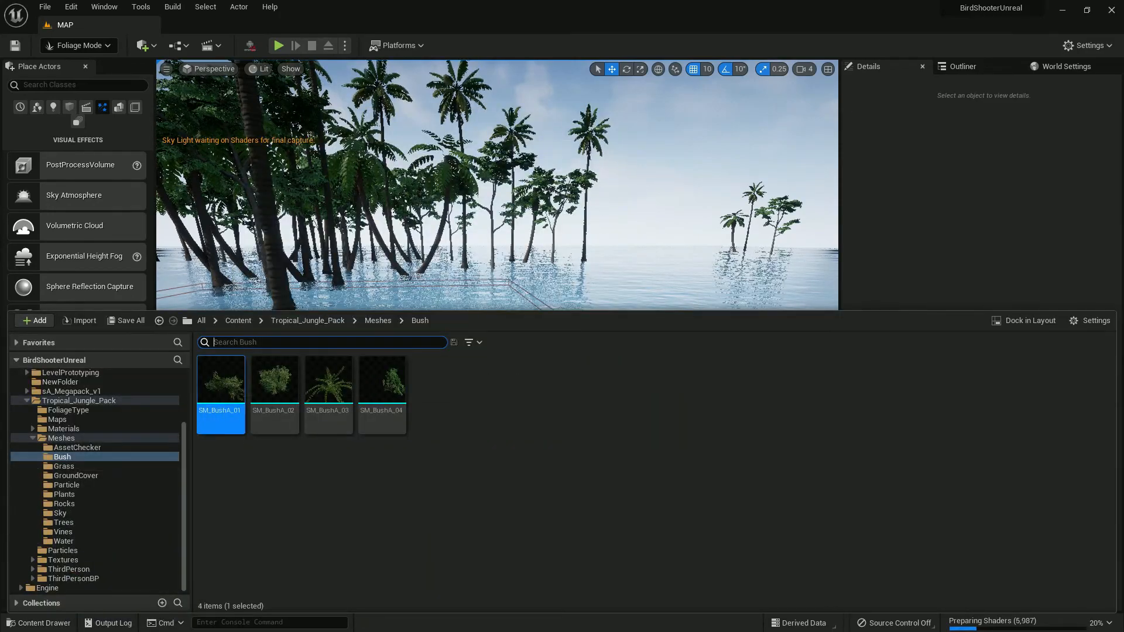
key(ctrl+space)
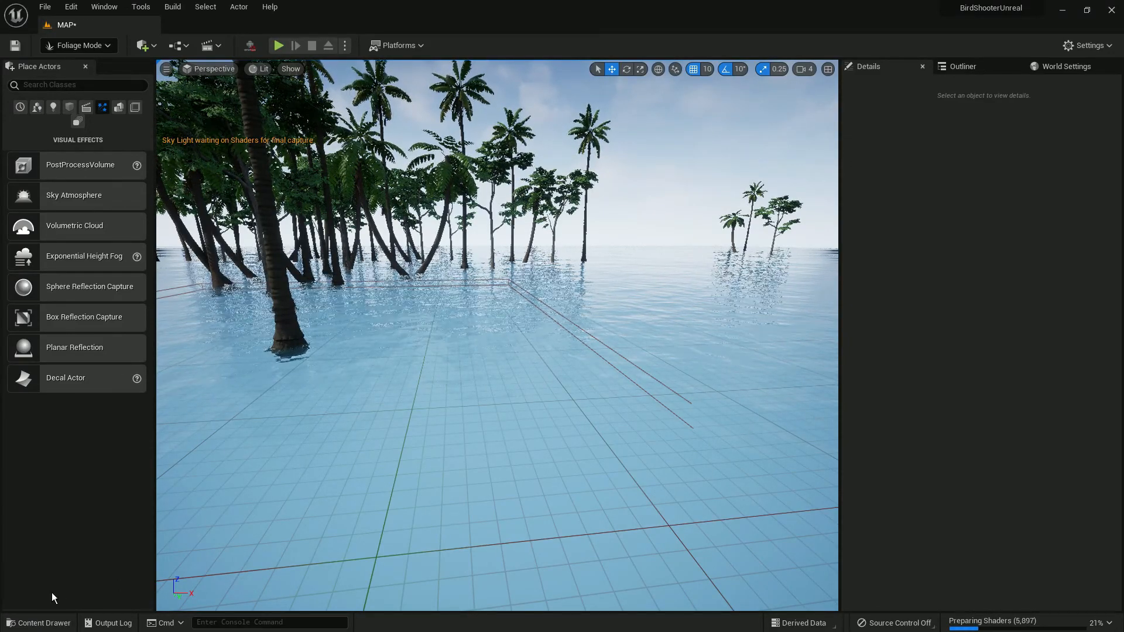
click(49, 621)
click(275, 381)
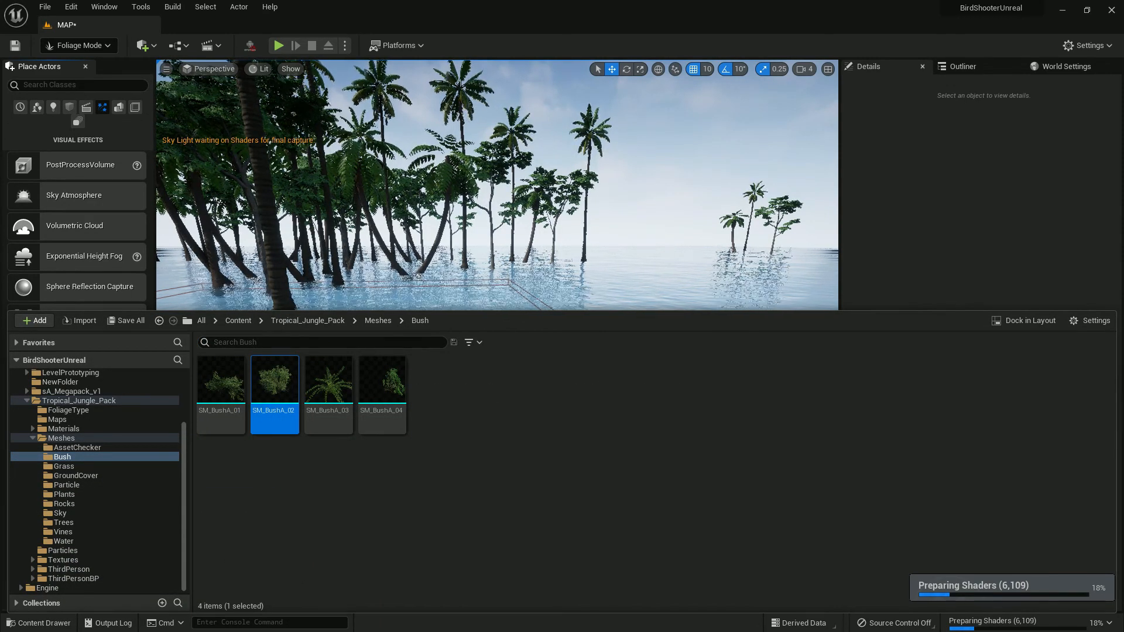
Try painting bush foliage onto the white platform and undo the stroke.
click(556, 281)
right_drag(623, 328, 486, 291)
key(w)
mouse_move(412, 351)
right_down()
mouse_move(426, 368)
mouse_move(479, 339)
mouse_move(480, 369)
mouse_move(490, 357)
right_up()
click(479, 346)
key(w)
key(s)
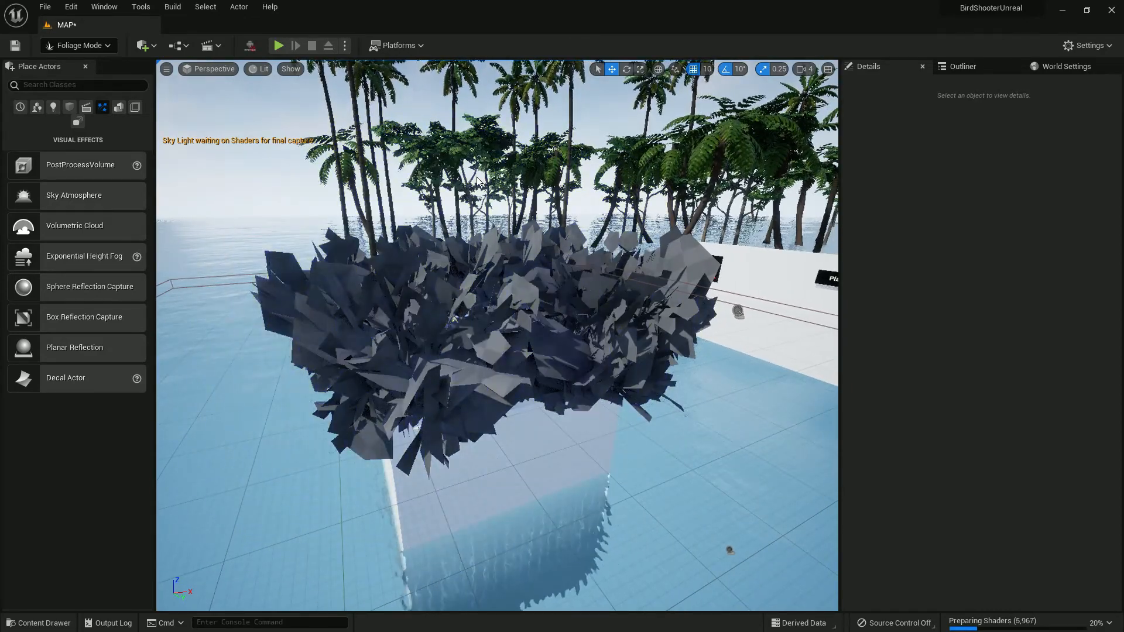
key(ctrl+z)
Examine the water and the tree band around the wall and platform for places that need foliage.
right_drag(610, 387, 760, 355)
key(w)
mouse_move(552, 414)
right_down()
mouse_move(673, 433)
mouse_move(653, 433)
right_up()
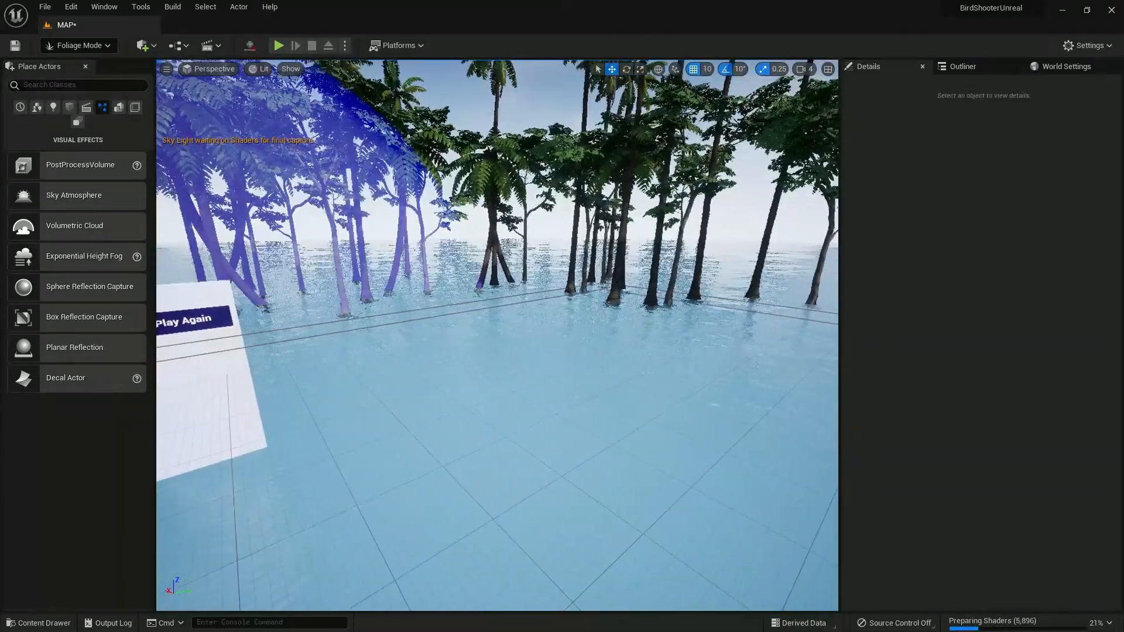
key(s)
right_drag(537, 331, 351, 346)
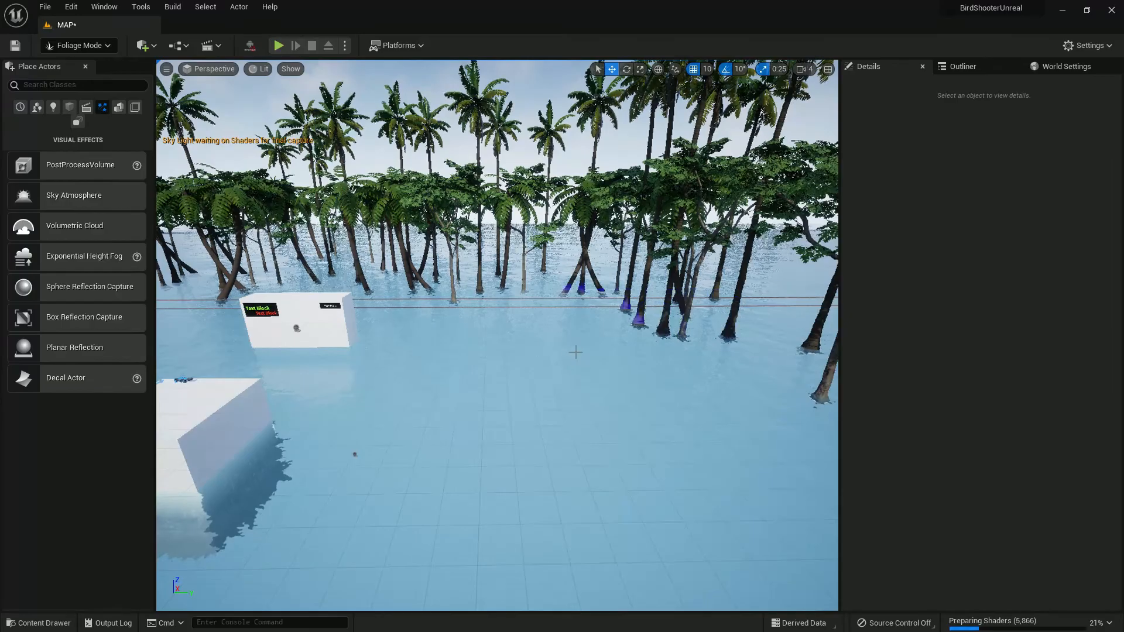
key(d)
mouse_move(531, 344)
right_down()
mouse_move(518, 313)
mouse_move(457, 299)
mouse_move(459, 346)
mouse_move(410, 375)
mouse_move(357, 372)
right_up()
right_drag(257, 221, 198, 239)
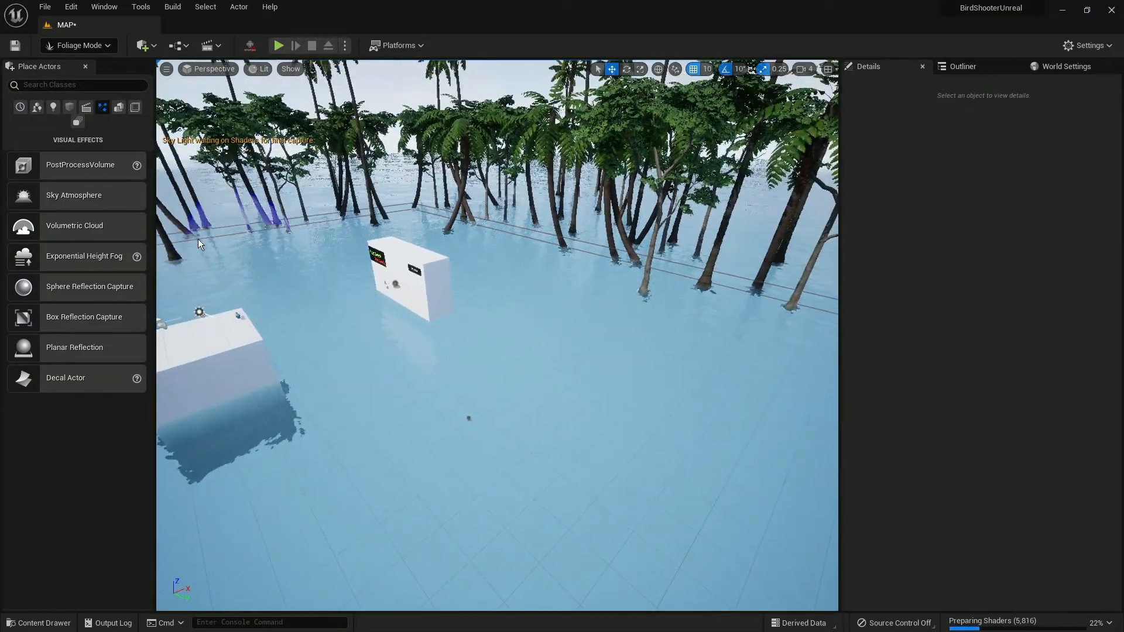
Try painting dense bush foliage along the tree band beyond the white wall and erase it.
mouse_move(218, 239)
mouse_down()
mouse_move(345, 221)
mouse_move(557, 233)
mouse_up()
right_drag(311, 235, 253, 220)
shift+drag(498, 257, 482, 255)
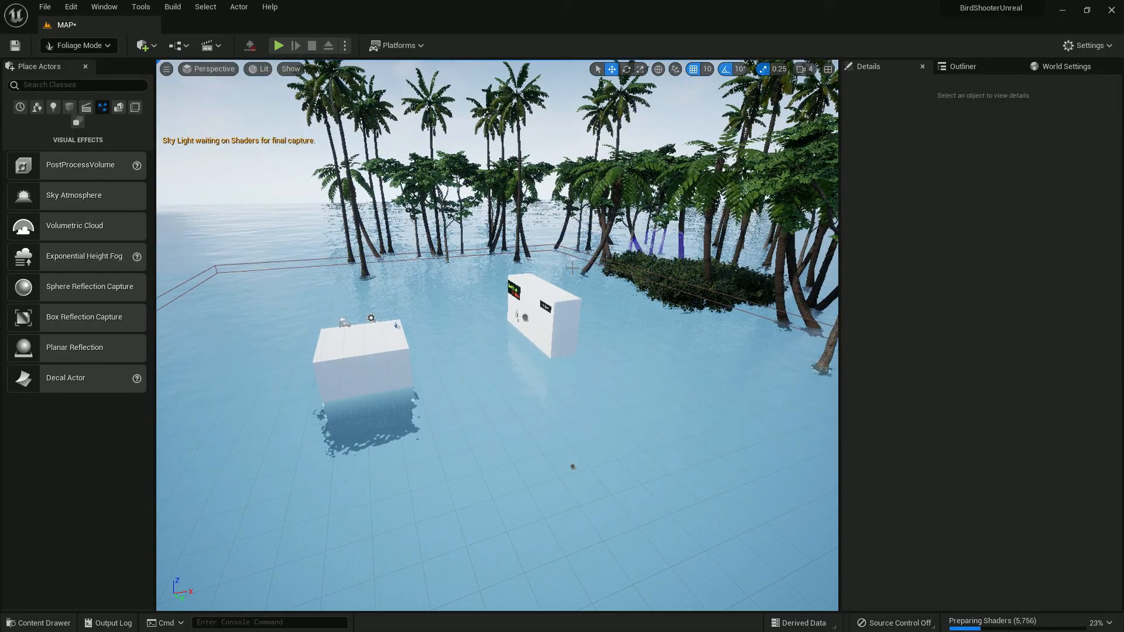
mouse_move(761, 293)
shift+mouse_down()
mouse_move(693, 298)
mouse_move(541, 246)
shift+mouse_up()
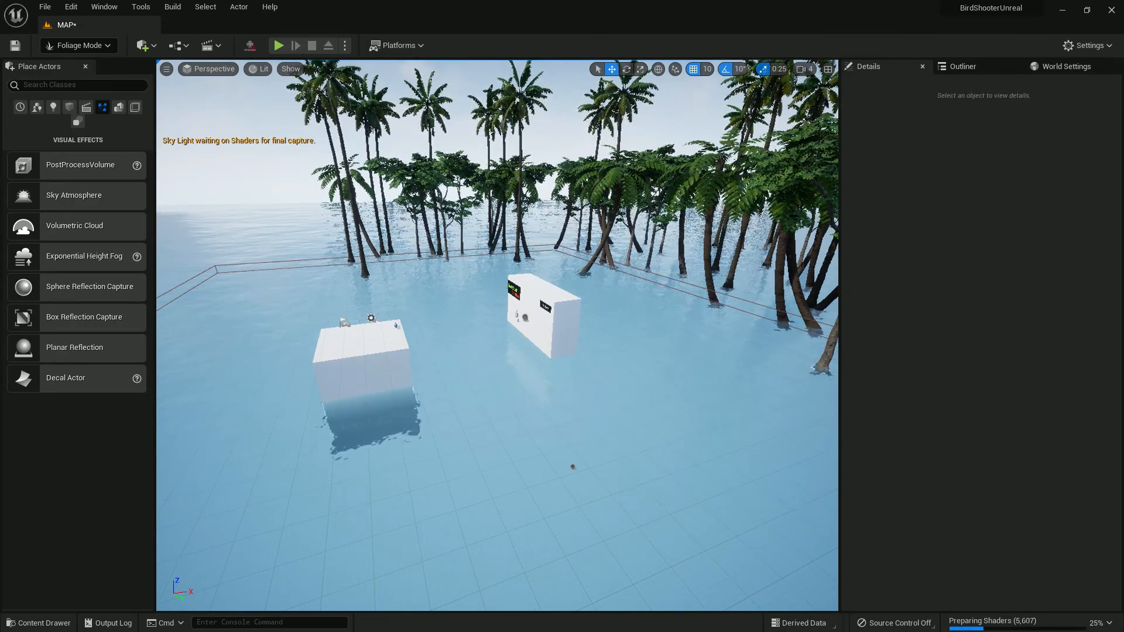
Paint SM_BushA_02 bushes among the tree trunks along the edges of the water.
mouse_move(388, 262)
mouse_down()
mouse_move(482, 251)
mouse_move(614, 256)
mouse_move(756, 293)
mouse_up()
right_drag(691, 301, 863, 297)
drag(682, 284, 811, 316)
right_drag(811, 316, 936, 304)
mouse_move(316, 272)
mouse_down()
mouse_move(380, 254)
mouse_move(504, 266)
mouse_move(778, 419)
mouse_up()
right_drag(600, 345, 743, 345)
drag(601, 346, 714, 417)
right_drag(522, 336, 404, 296)
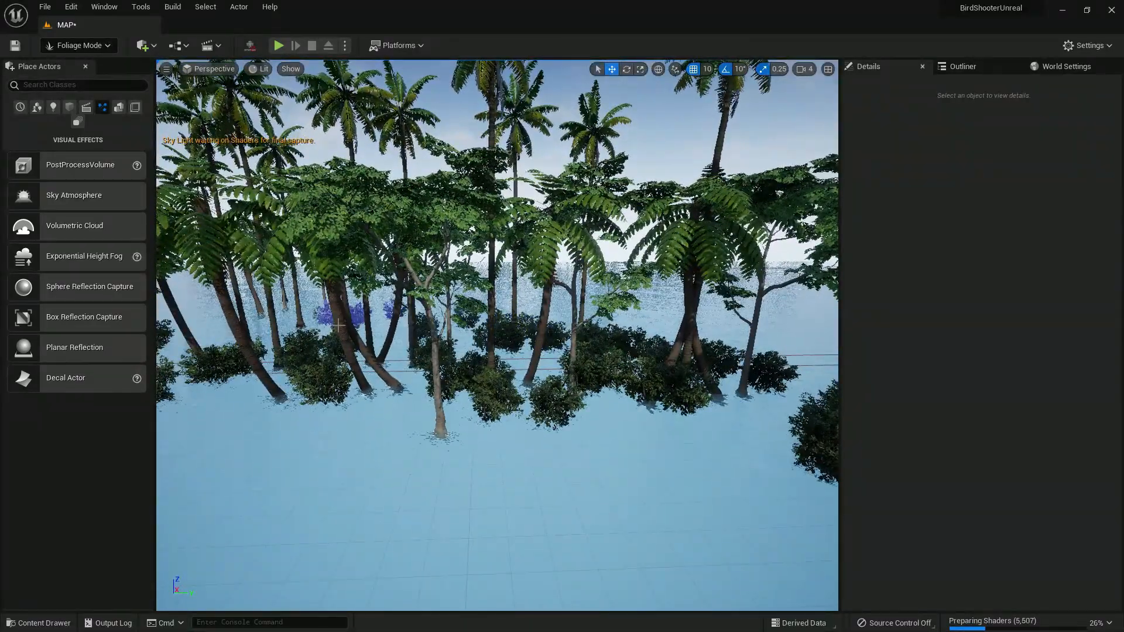
Fill the remaining gaps between the tree trunks with more painted bushes.
right_drag(240, 311, 206, 310)
drag(515, 350, 658, 344)
right_drag(673, 346, 597, 350)
mouse_move(462, 353)
mouse_down()
mouse_move(386, 342)
mouse_move(459, 354)
mouse_up()
mouse_move(593, 358)
right_down()
mouse_move(550, 404)
mouse_move(515, 410)
mouse_move(593, 358)
mouse_move(702, 332)
right_up()
Add more bushes around the white wall and platform, undoing one unwanted stroke and painting again.
click(666, 405)
click(645, 332)
mouse_move(567, 317)
right_down()
mouse_move(606, 318)
mouse_move(501, 357)
right_up()
drag(462, 357, 413, 399)
right_drag(610, 400, 531, 370)
key(ctrl+z)
mouse_move(633, 361)
mouse_down()
mouse_move(556, 370)
mouse_move(531, 388)
mouse_move(574, 360)
mouse_up()
Examine the planted bushes from the platform and around the water, using the Android ES31 preview as well.
mouse_move(574, 360)
right_down()
mouse_move(638, 358)
mouse_move(696, 334)
mouse_move(743, 281)
mouse_move(743, 241)
mouse_move(498, 235)
mouse_move(800, 230)
mouse_move(743, 203)
mouse_move(753, 215)
right_up()
key(w)
key(w)
key(s)
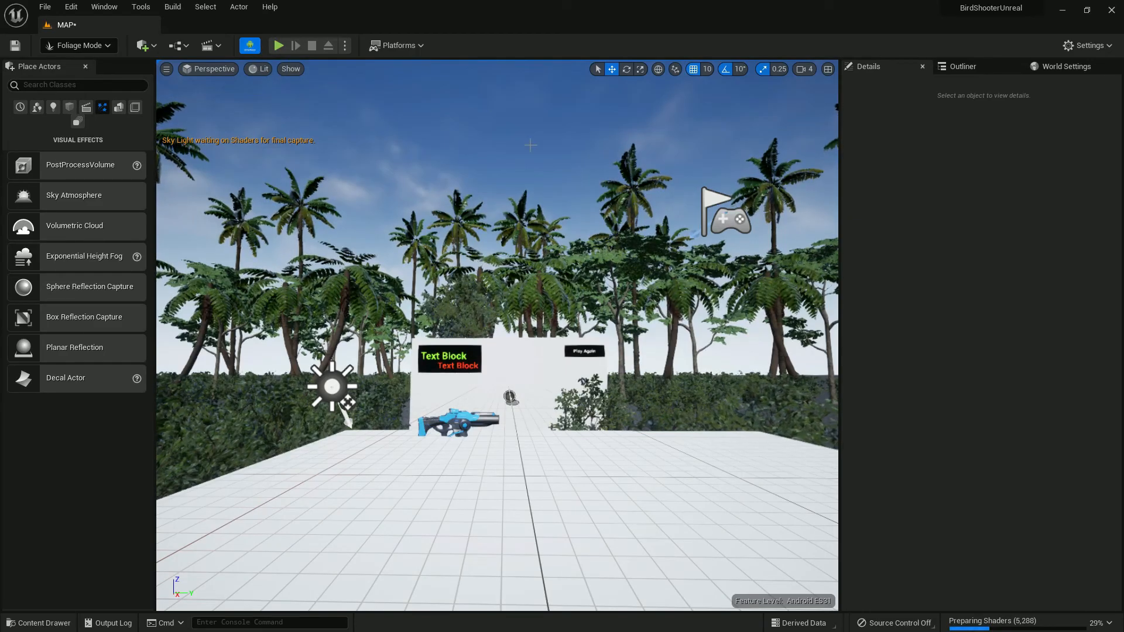
key(w)
right_drag(539, 152, 561, 202)
key(s)
key(w)
key(s)
key(a)
key(w)
key(w)
key(s)
key(w)
key(a)
key(s)
Return to Select mode, select the water floor cube and open its MI_Pool_02 material instance.
click(79, 44)
click(77, 60)
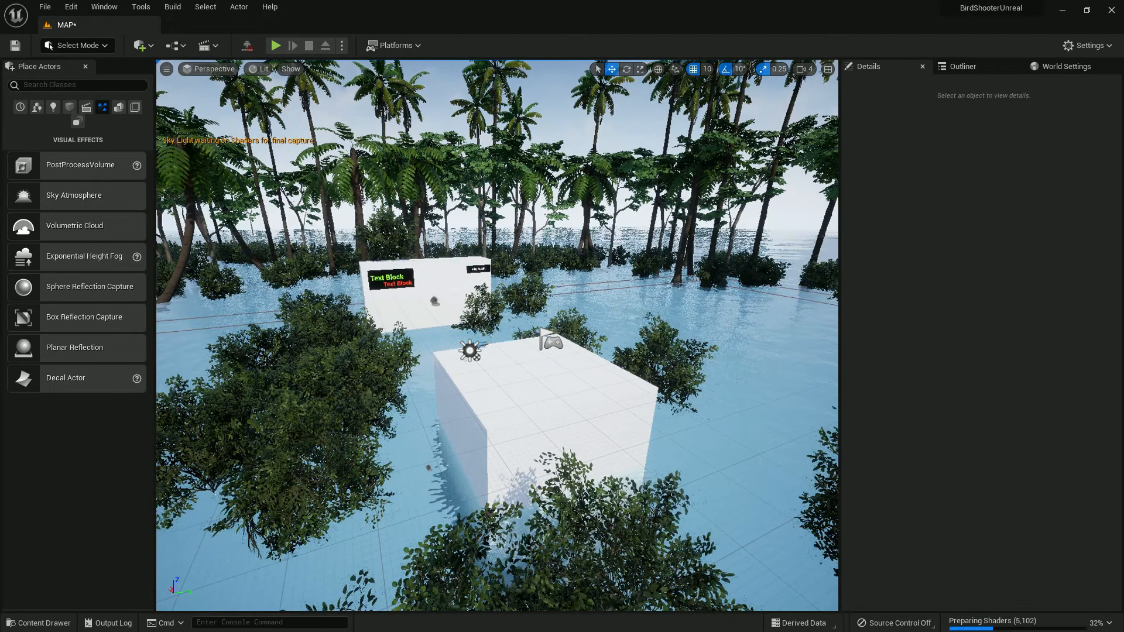
click(549, 314)
right_drag(549, 314, 549, 314)
key(w)
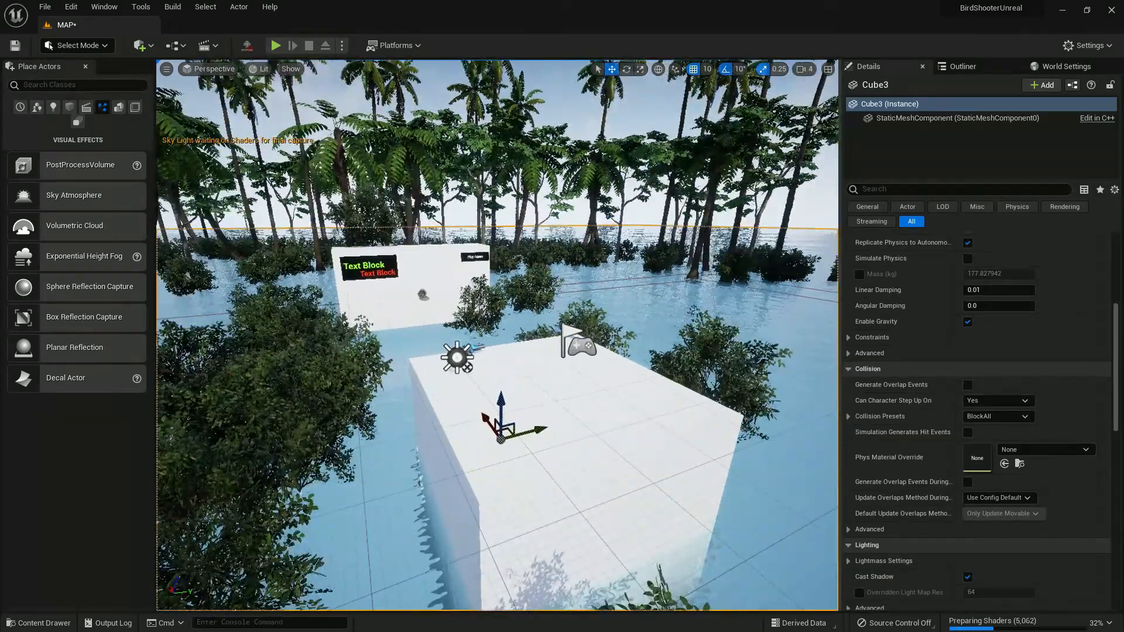
scroll(1047, 321, up, 4)
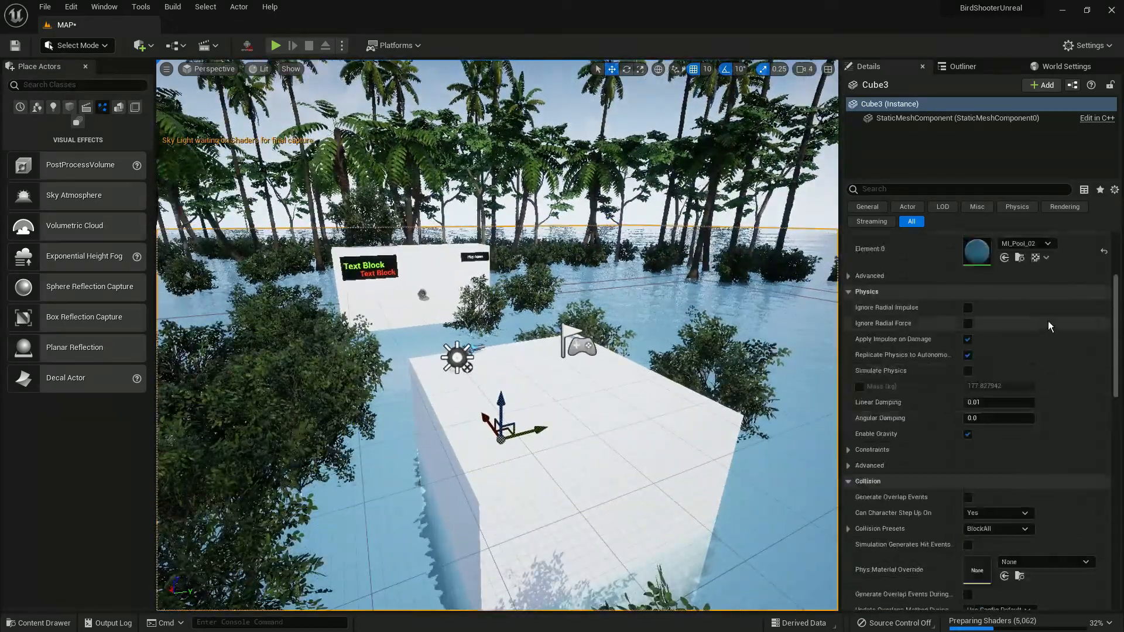
double_click(983, 254)
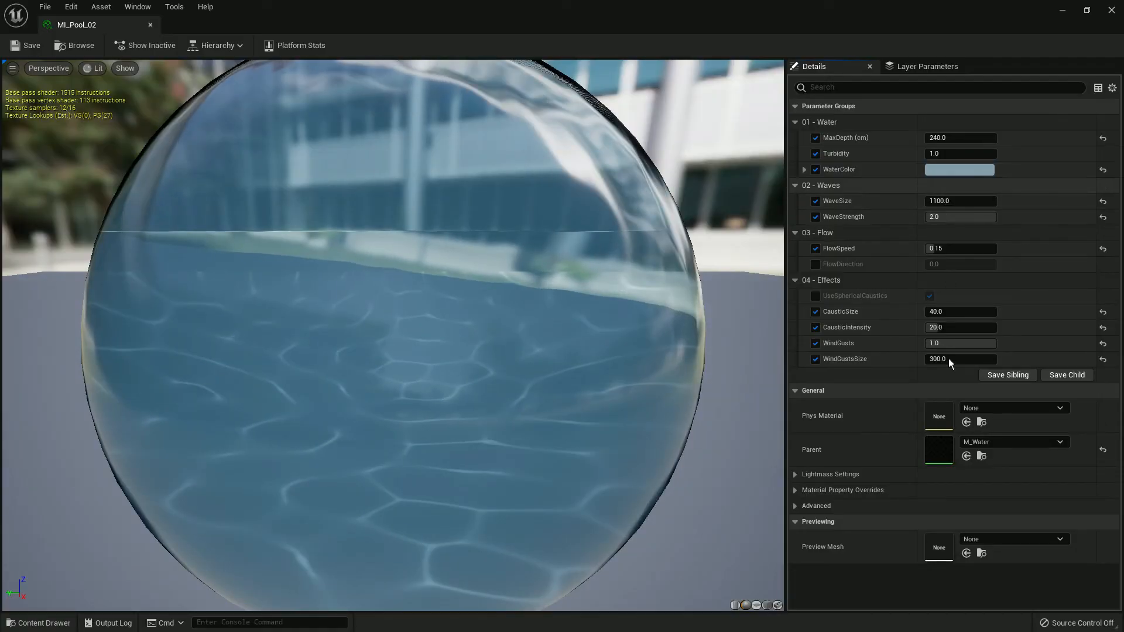
Inspect the parent M_Water material and its MFAttr_Water function graph, and close the material editors.
double_click(930, 445)
scroll(434, 294, down, 1)
double_click(542, 291)
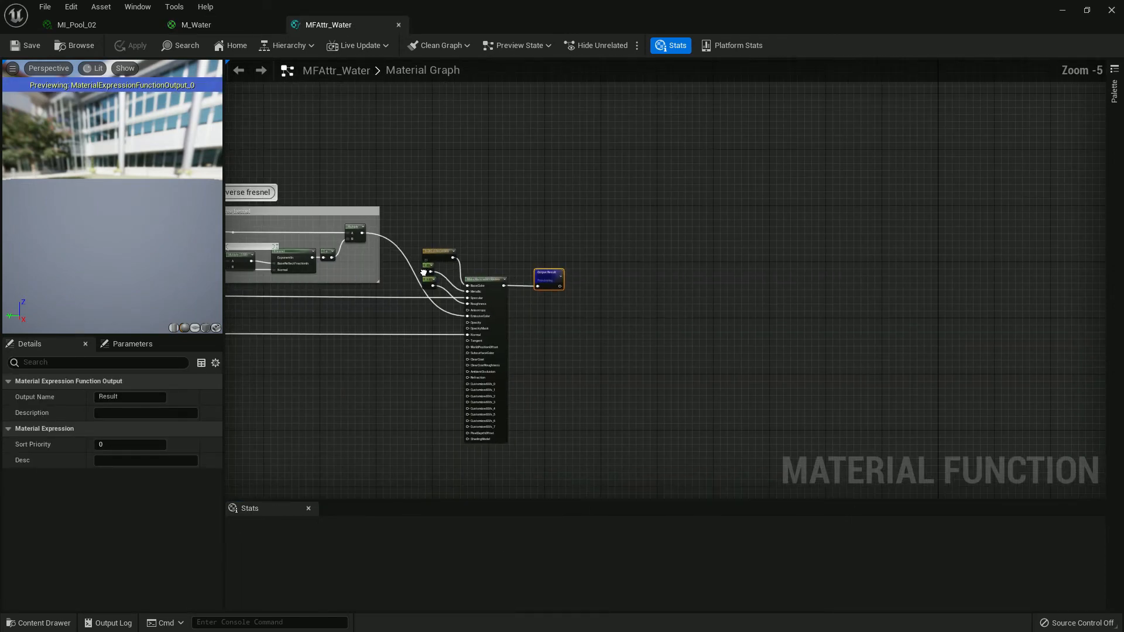
right_drag(665, 286, 457, 275)
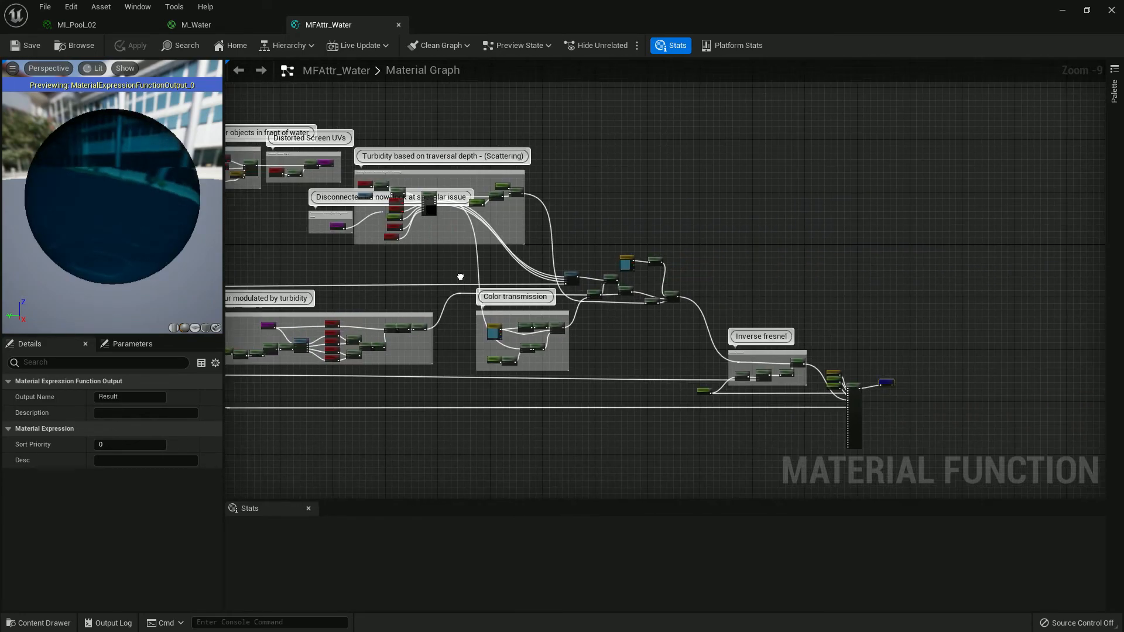
click(400, 25)
click(278, 26)
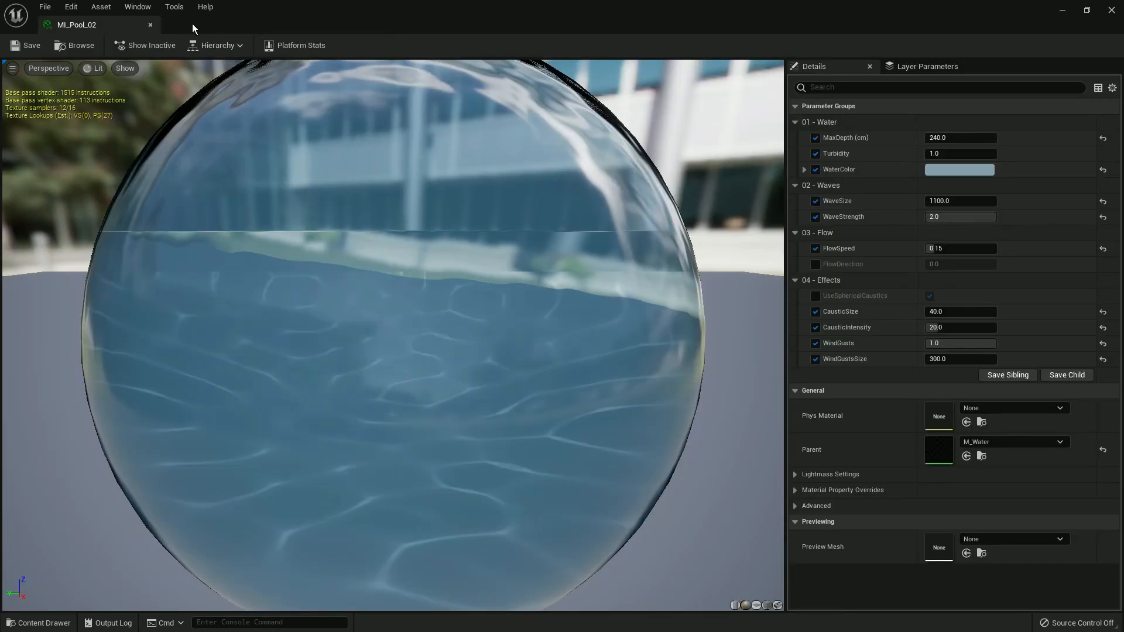
click(150, 24)
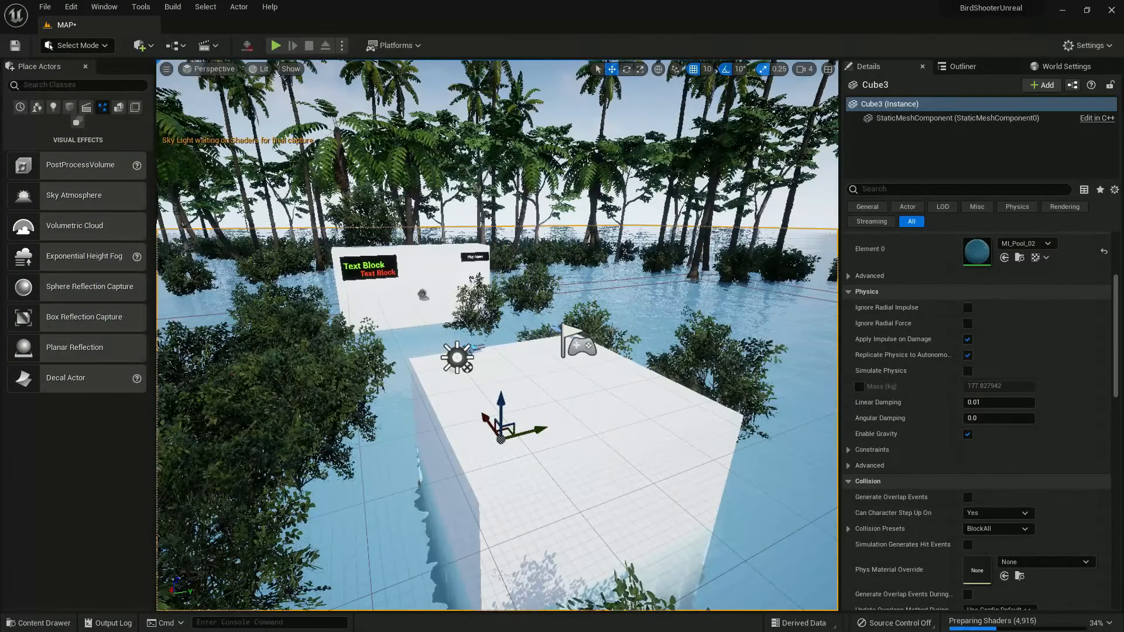
Find the water materials for the floor cube and assign MI_Waterfall to Element 0.
click(1019, 243)
text(w)
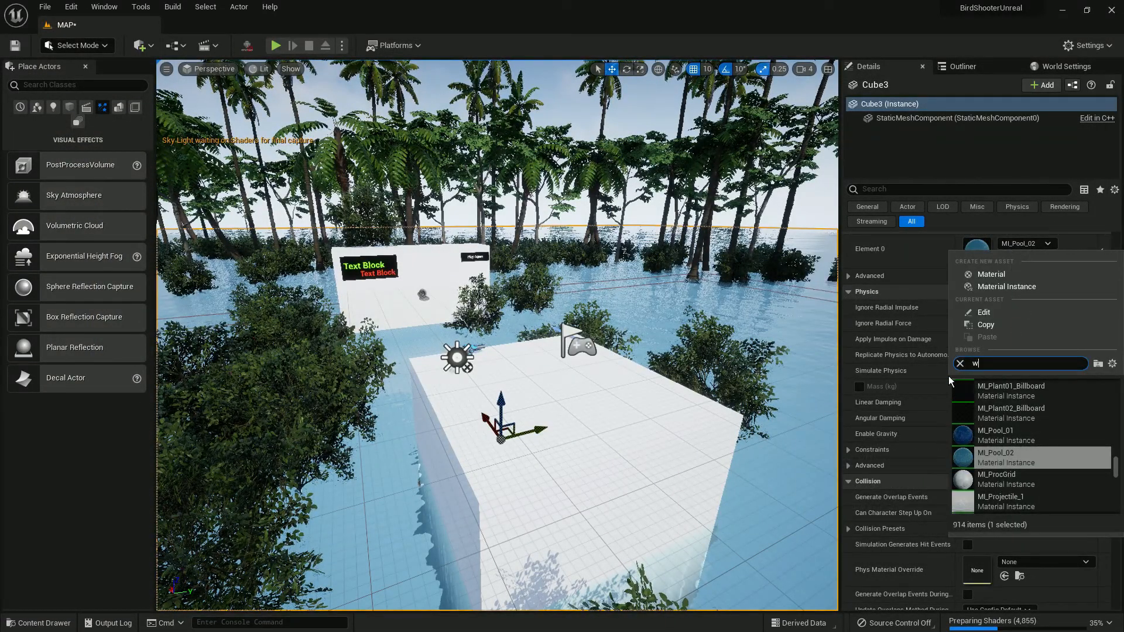
text(ater)
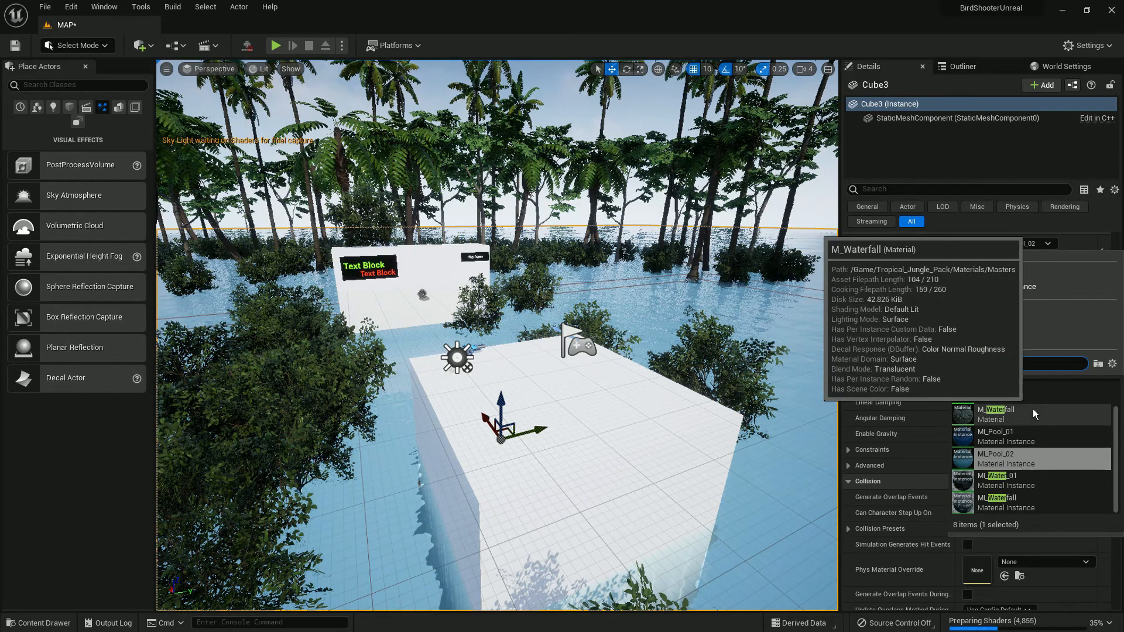
click(1027, 497)
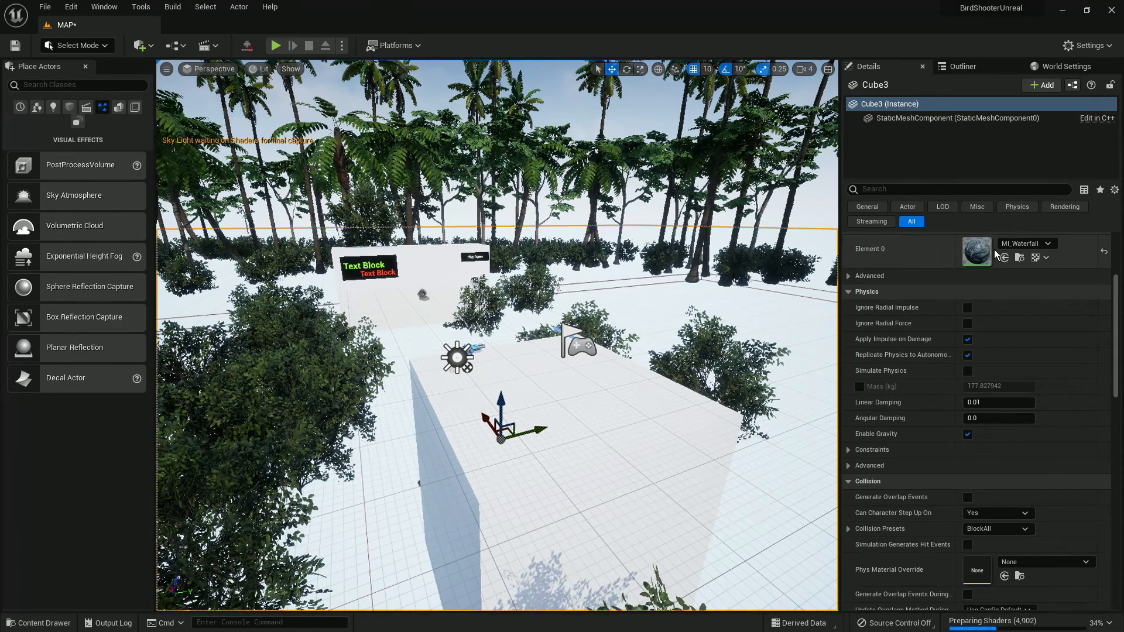
Try to replace the floor cube's material with M_Waterfall from the "water" search.
click(1017, 246)
text(war)
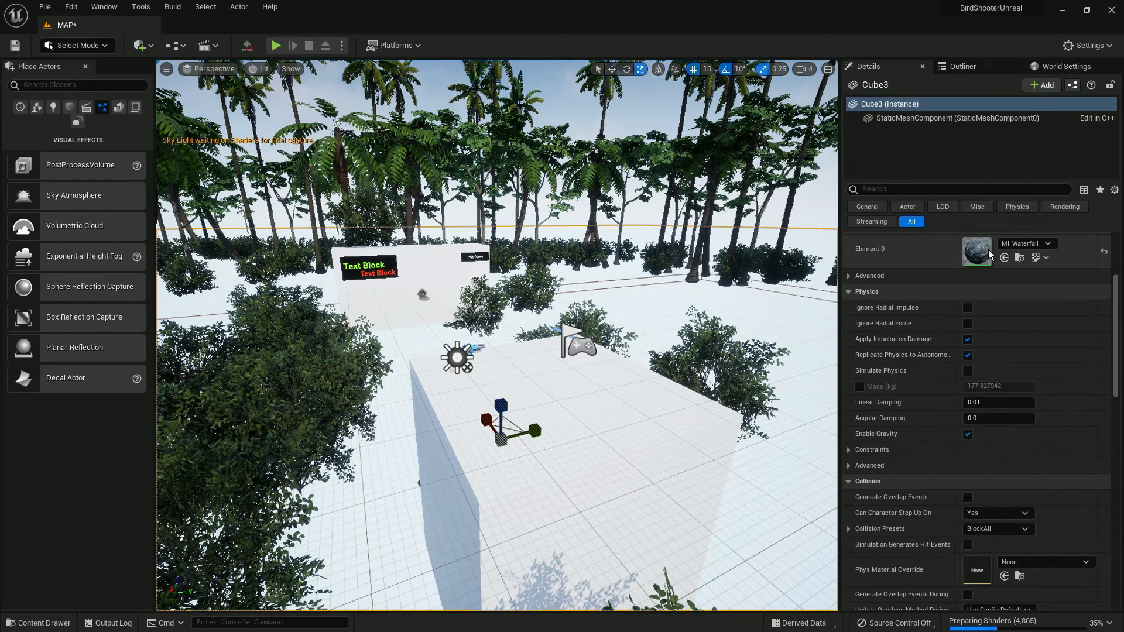
click(1028, 239)
click(1028, 239)
click(1026, 240)
text(water)
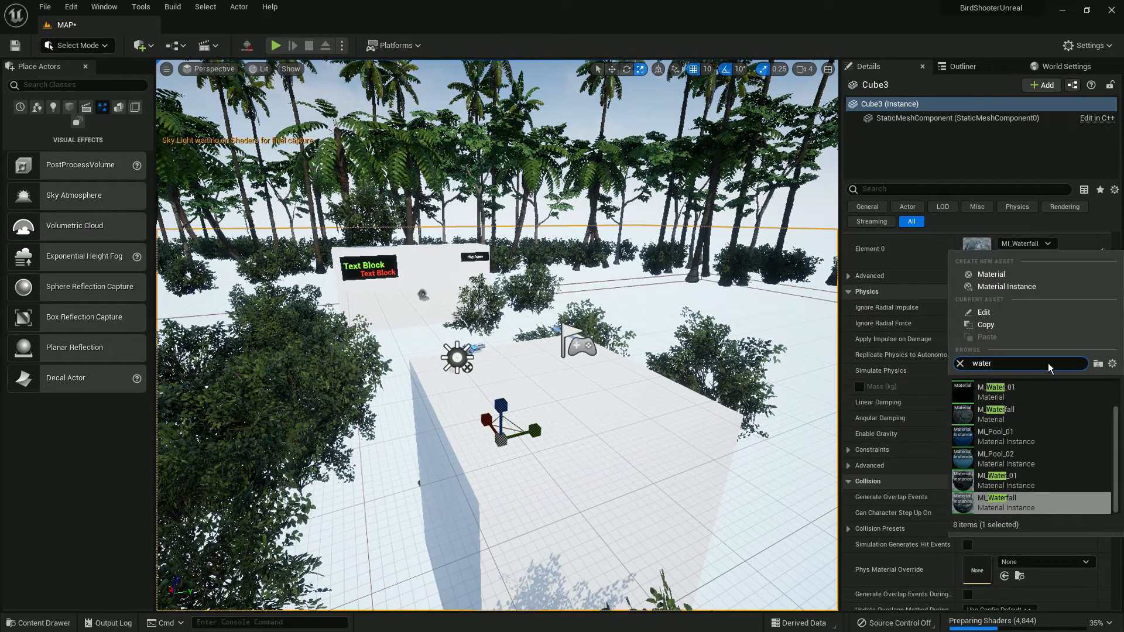
click(1029, 406)
click(1027, 244)
text(water)
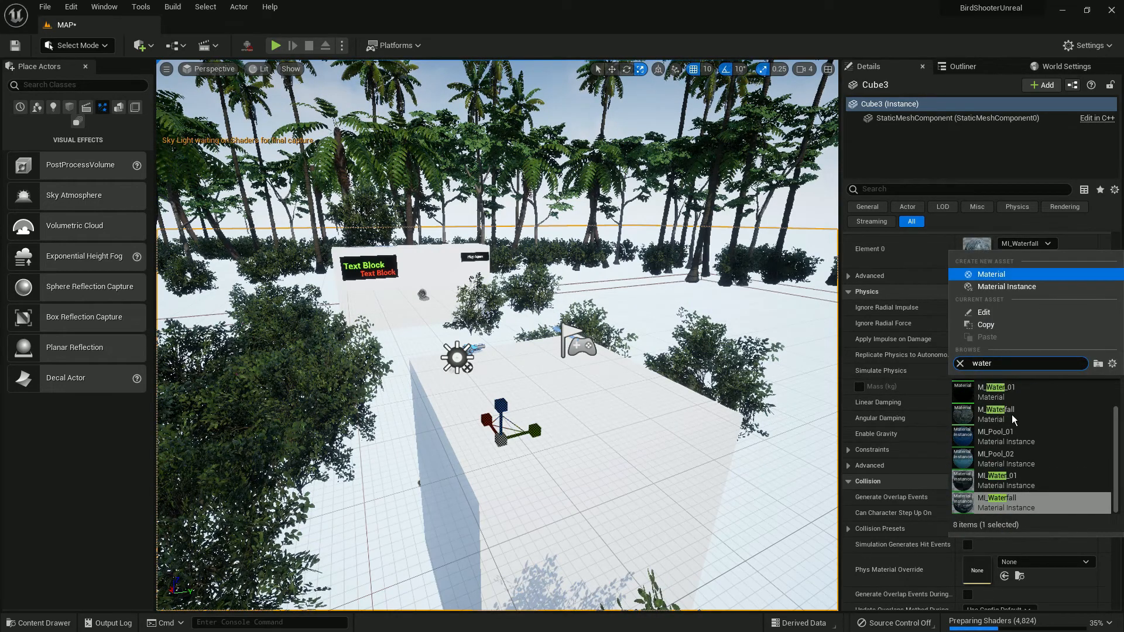
click(1014, 411)
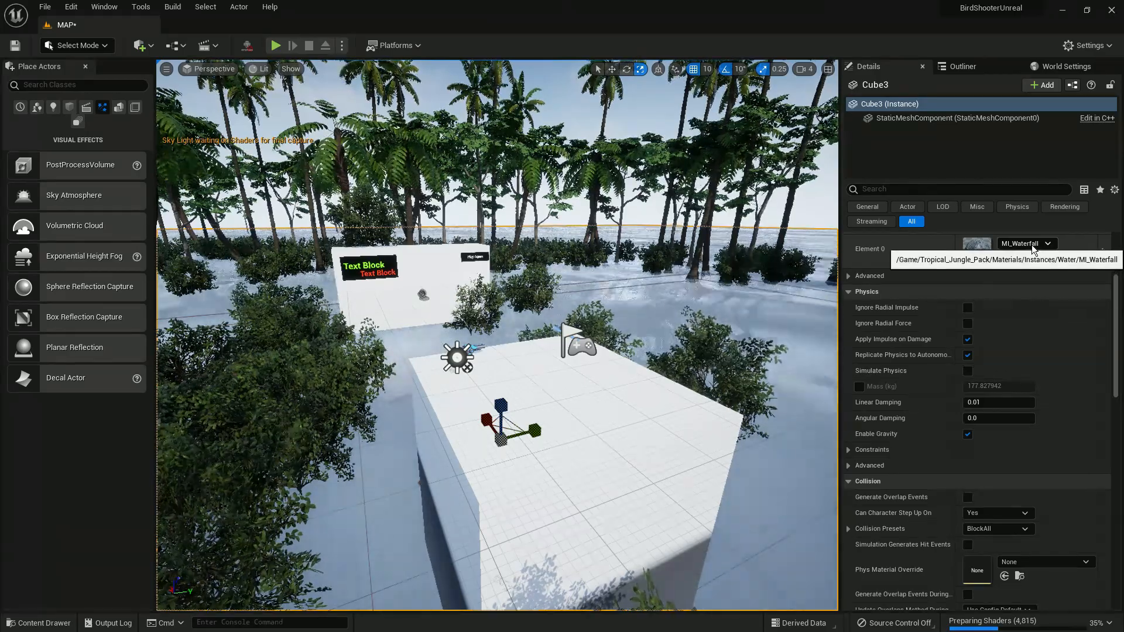
Check the floor from the platform and set its Element 0 material to M_Waterfall.
key(d)
right_drag(527, 333, 439, 331)
key(w)
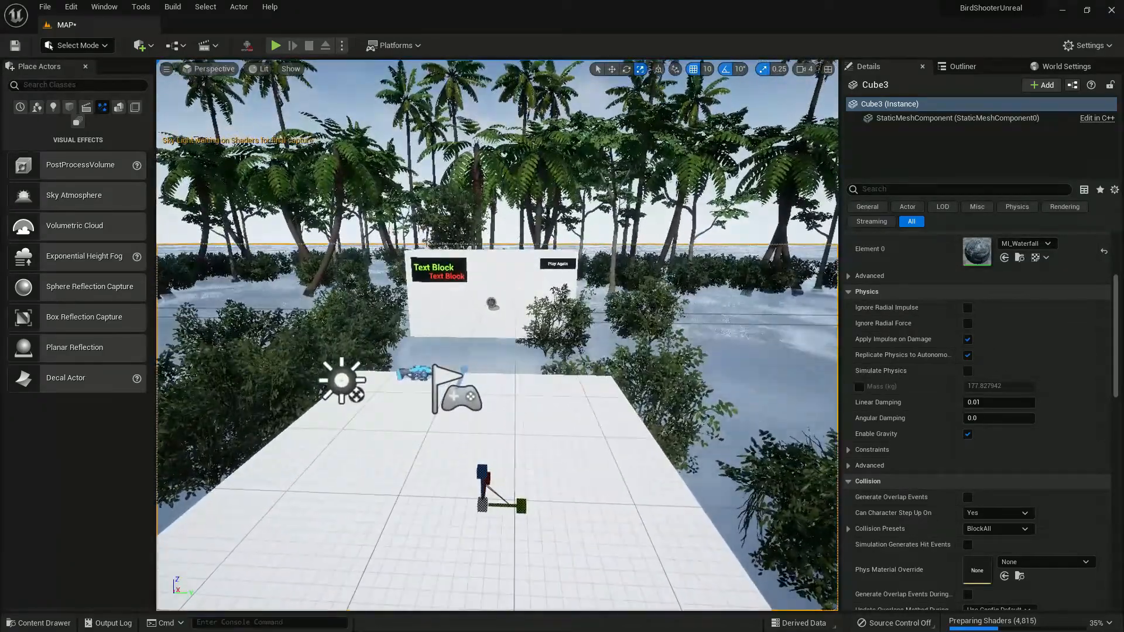
click(1027, 244)
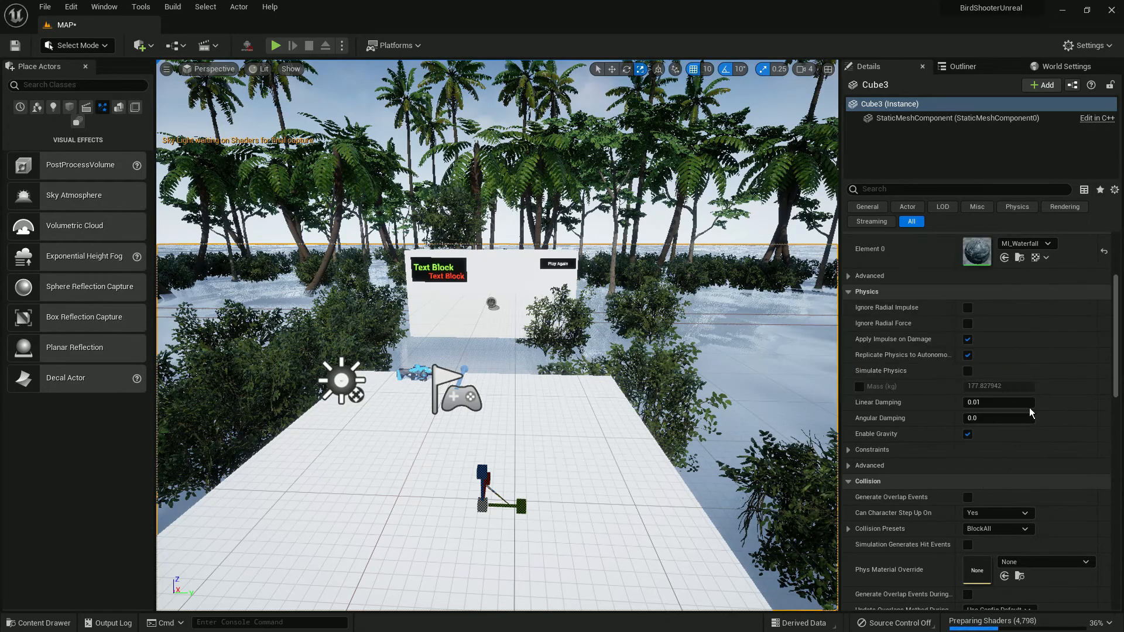
click(1030, 410)
right_drag(644, 281, 609, 253)
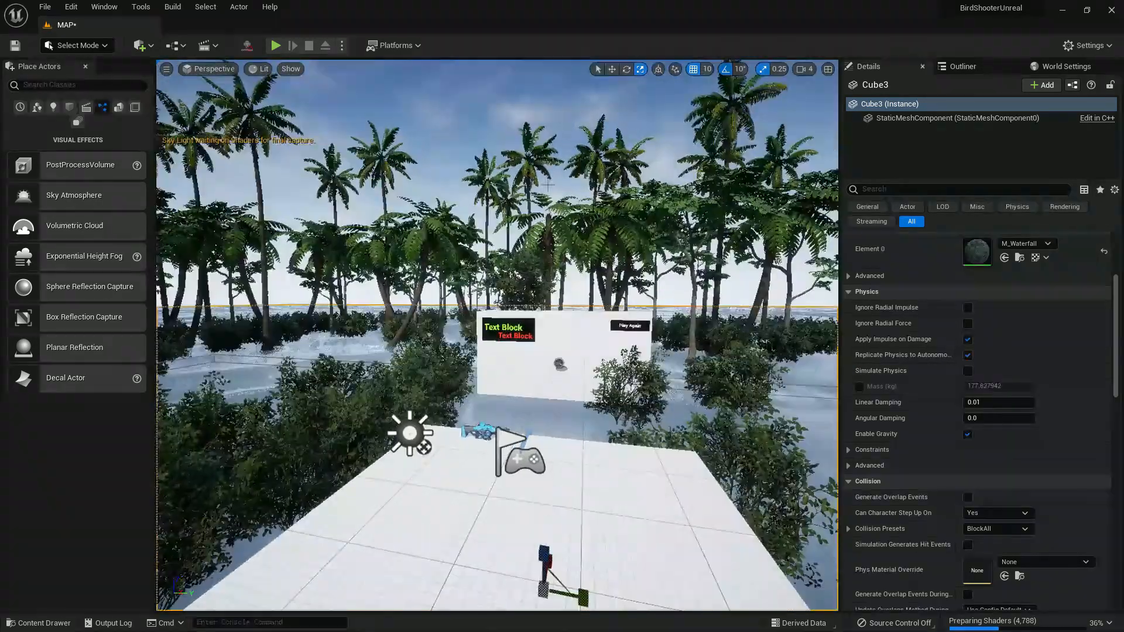
Compare the M_Waterfall floor in the Android ES31 preview and the normal rendering view.
click(248, 47)
right_drag(468, 281, 396, 328)
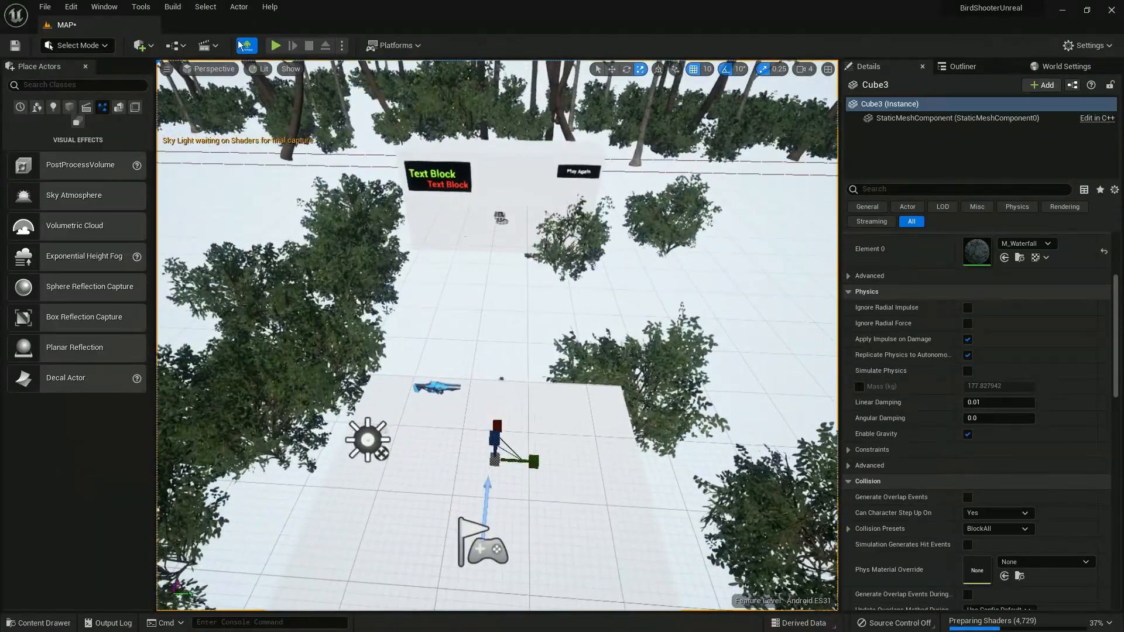
right_drag(410, 78, 404, 36)
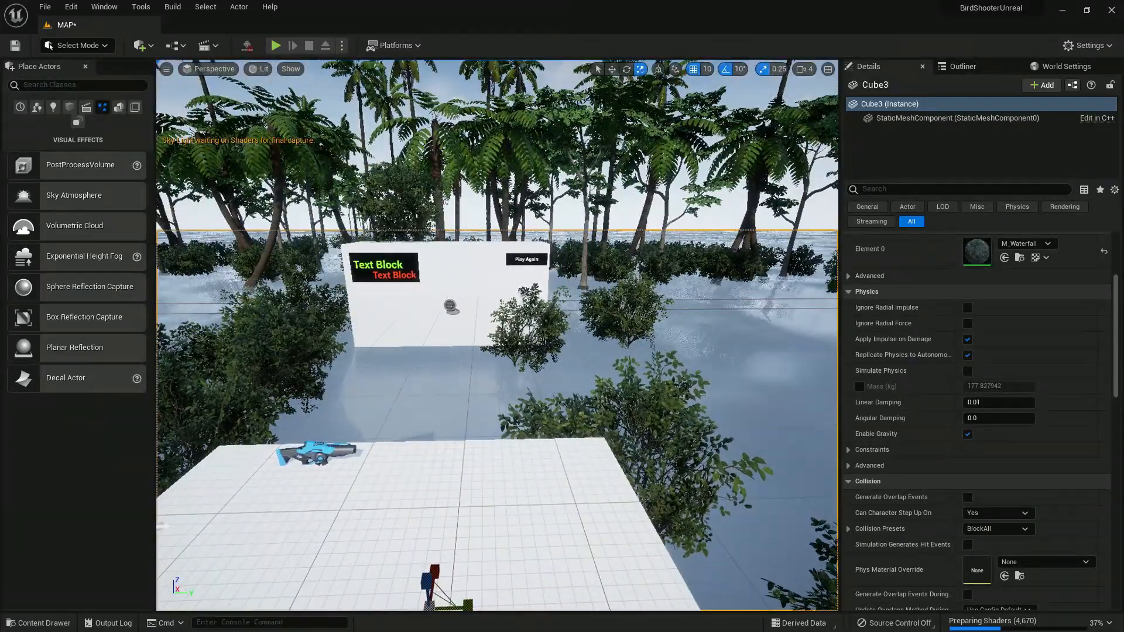
click(44, 623)
click(243, 322)
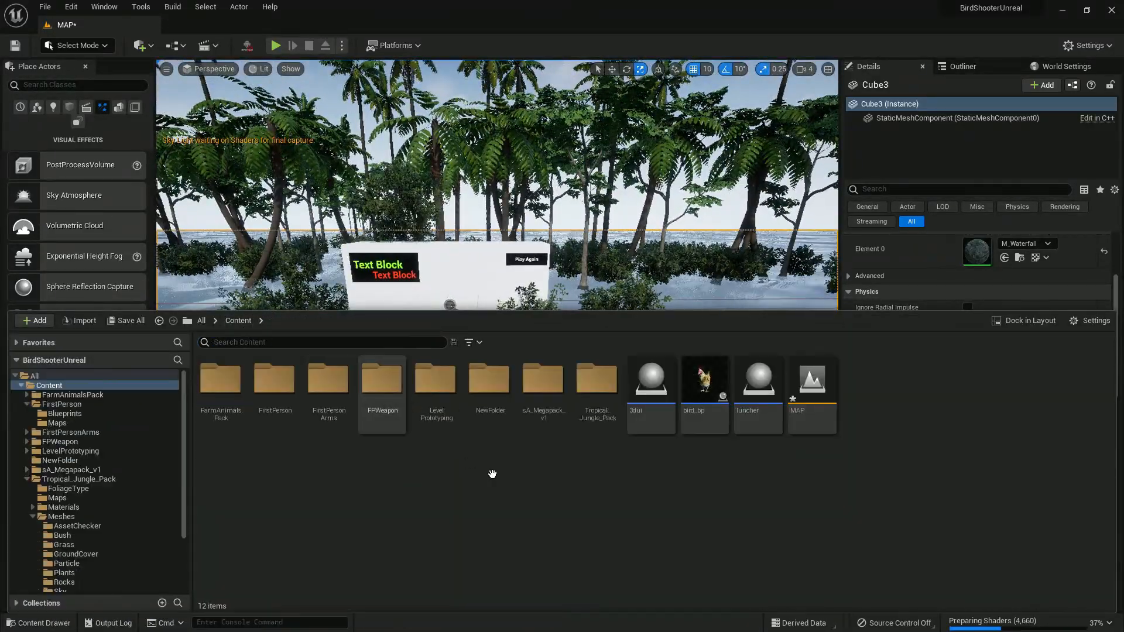
click(34, 320)
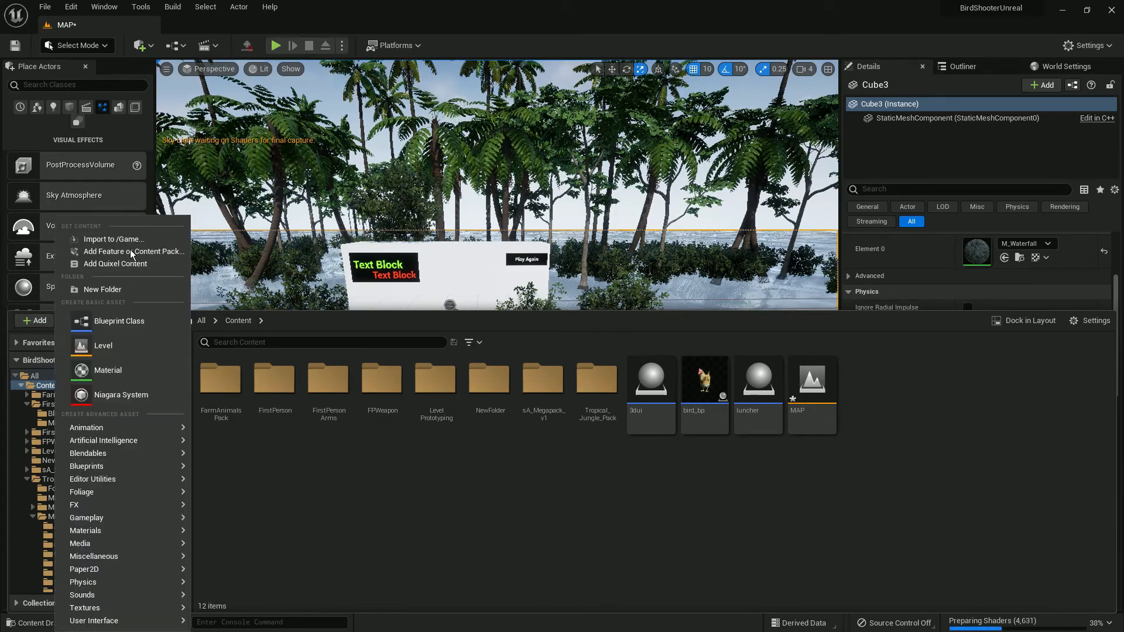
click(134, 256)
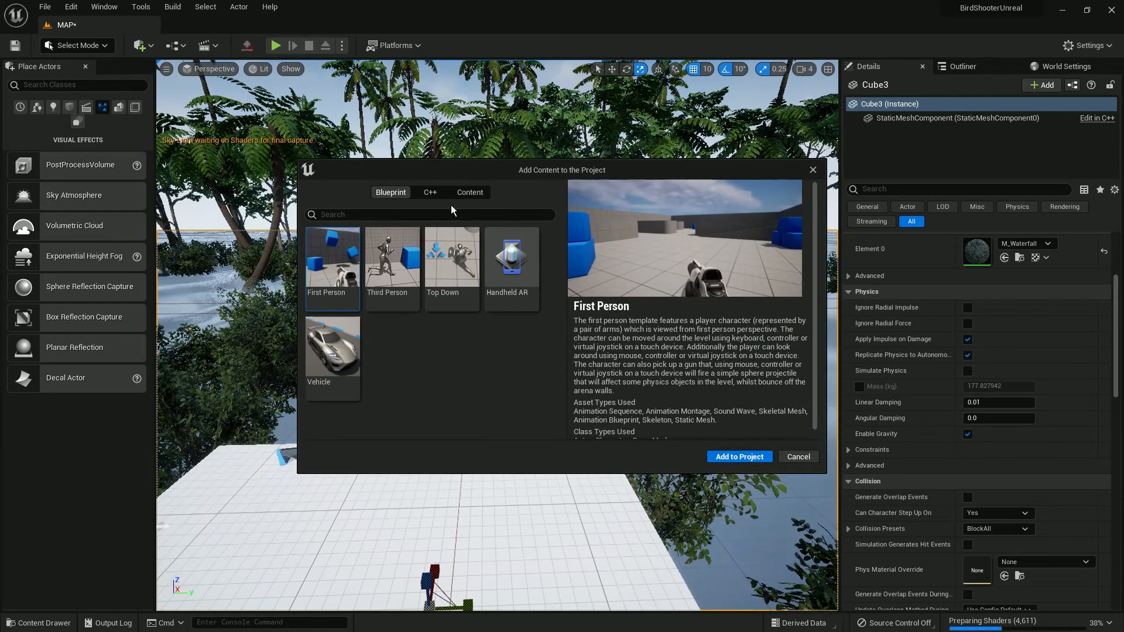
click(470, 192)
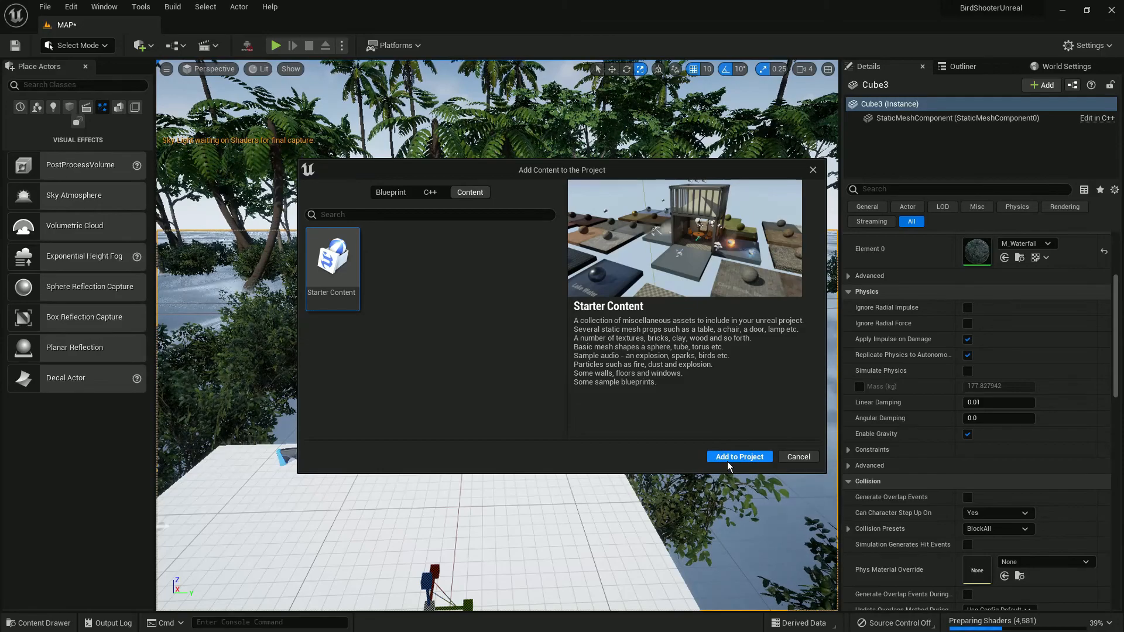
click(813, 171)
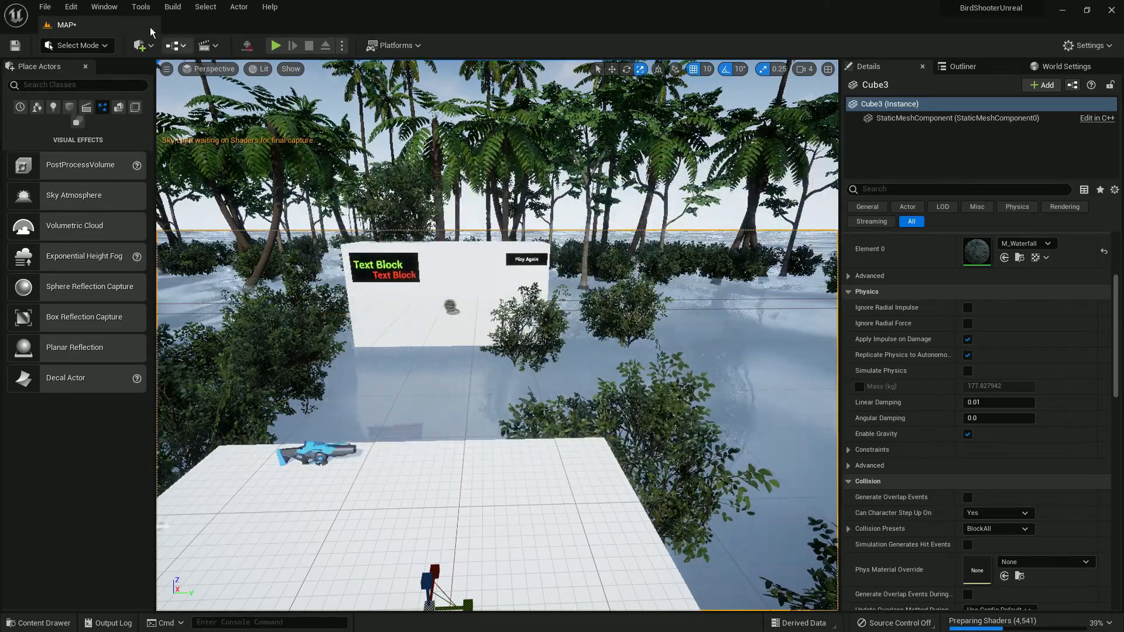
Review the Maps & Modes, Target Hardware and Supported Platforms pages of the Project Settings.
click(71, 7)
click(135, 181)
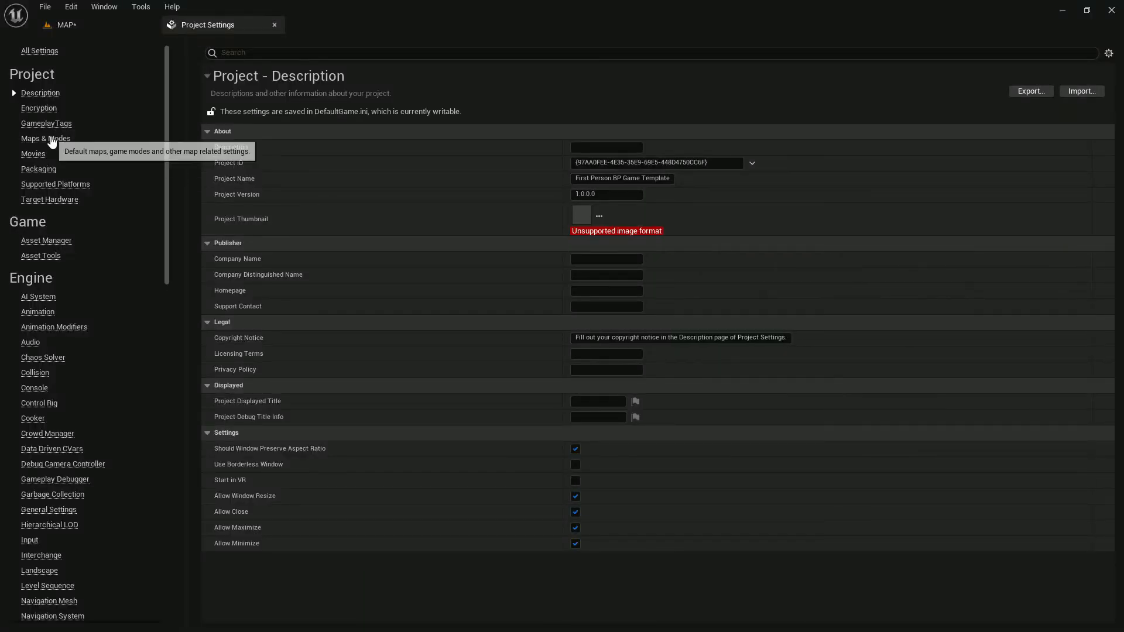
click(51, 140)
click(43, 200)
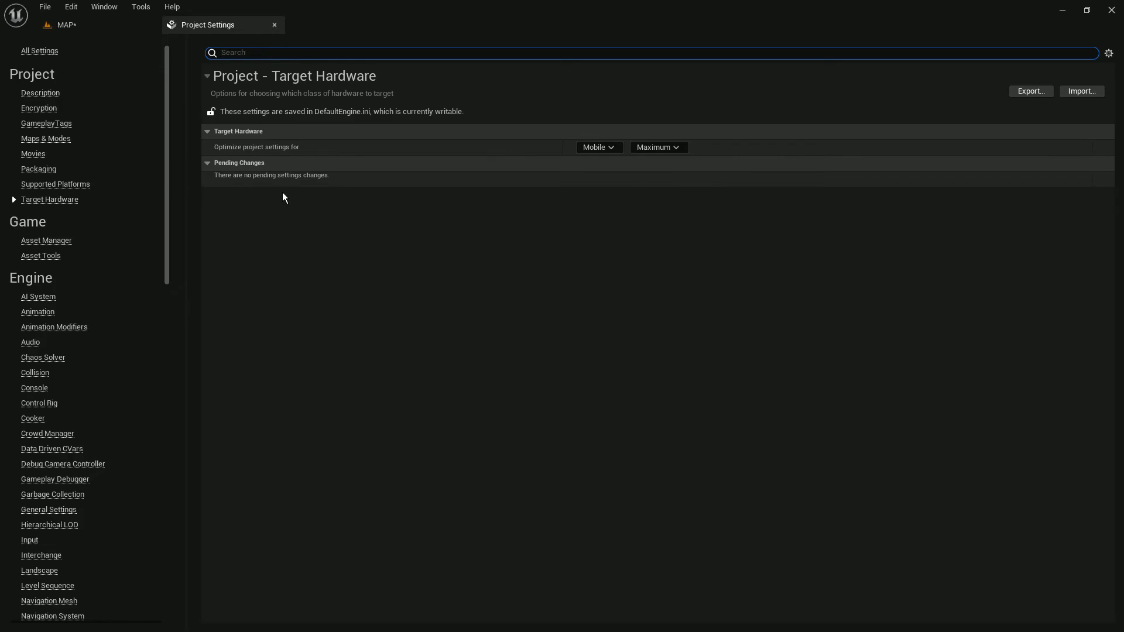
click(56, 185)
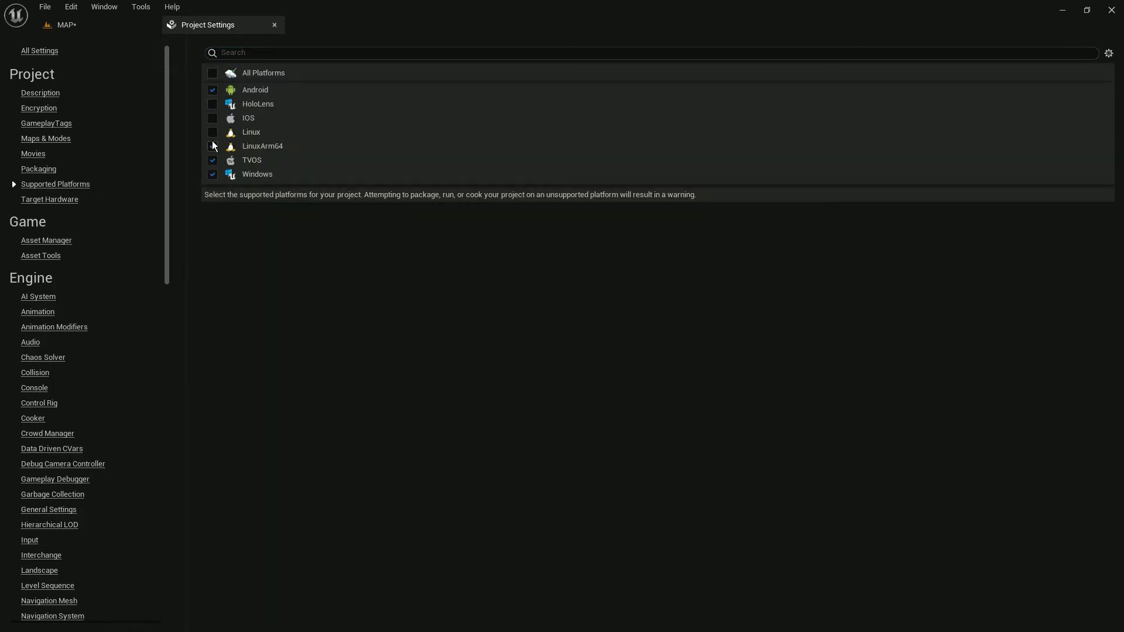
Save the MAP level and add the Starter Content pack to the project.
click(66, 25)
key(ctrl+s)
click(35, 622)
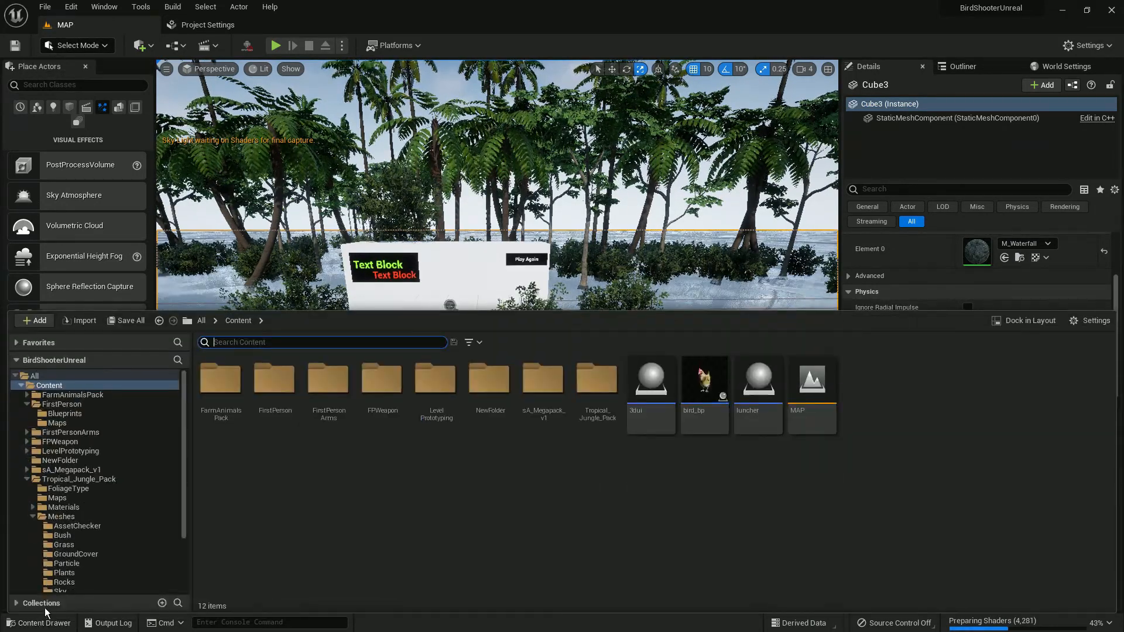
right_click(56, 384)
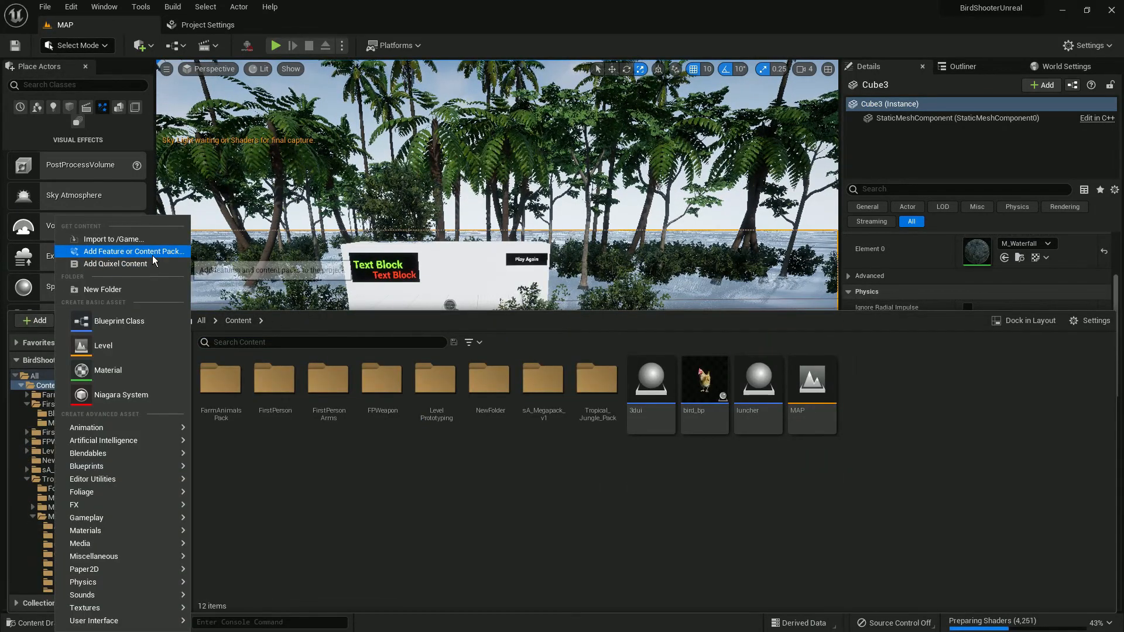
click(153, 254)
click(468, 194)
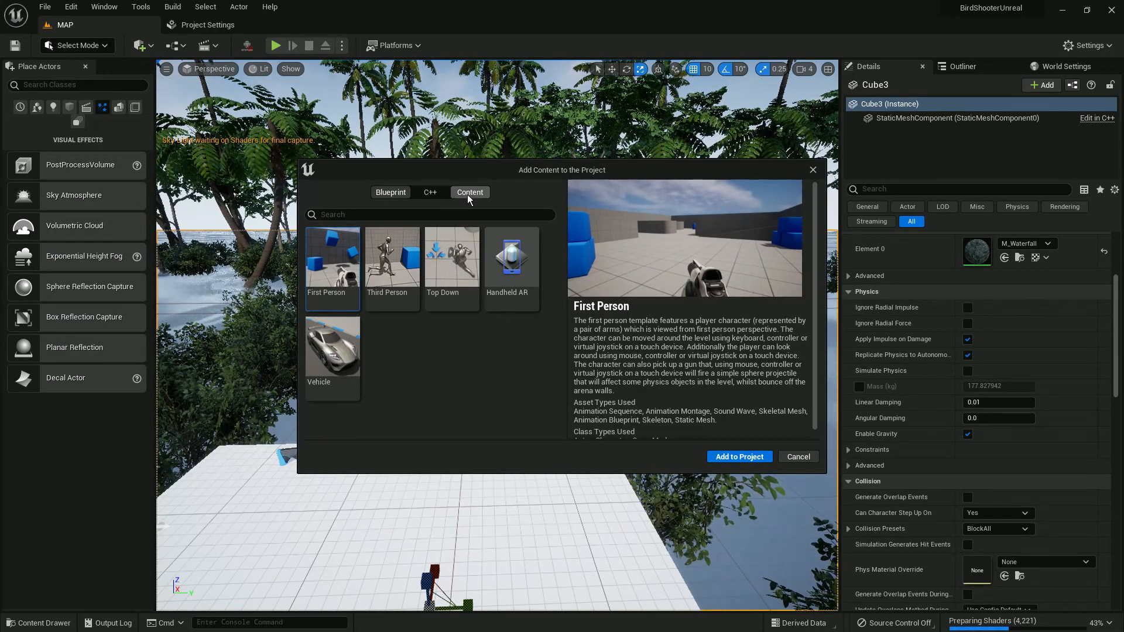
click(756, 458)
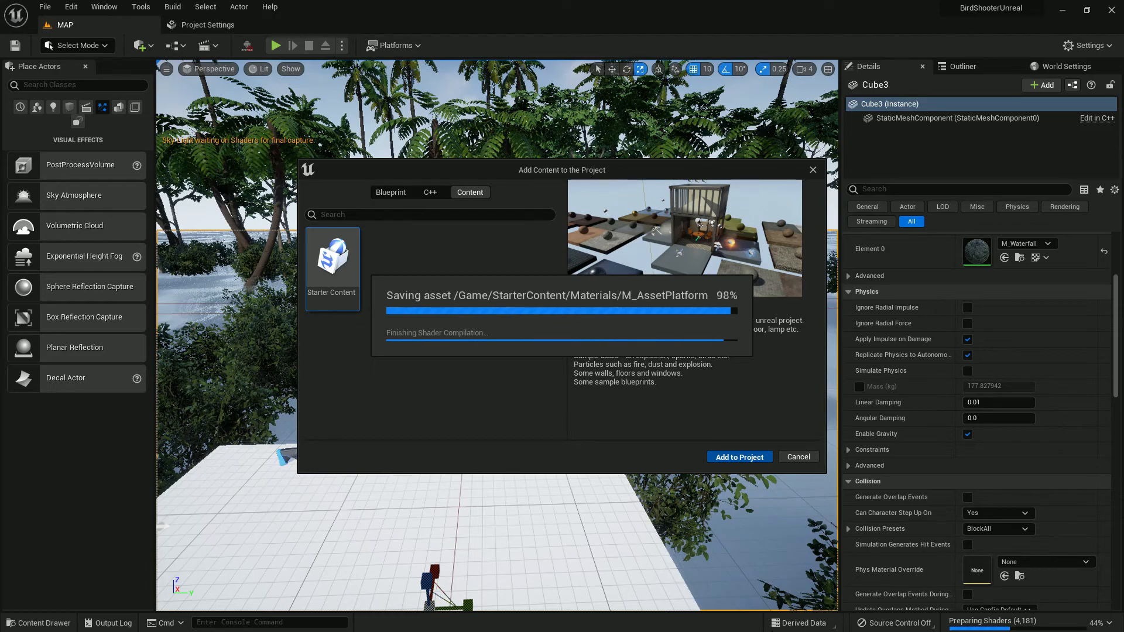
Close the Starter Content import window and assign the M_Water_Ocean material to Element 0 of Cube3.
click(813, 169)
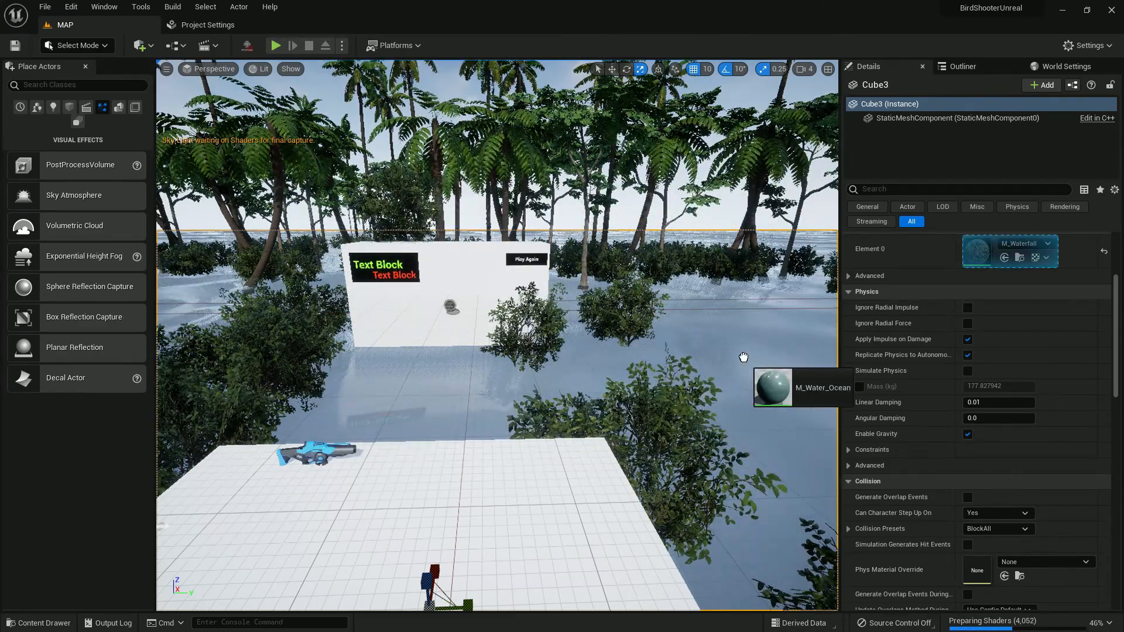
drag(744, 357, 743, 358)
click(84, 68)
key(w)
right_drag(498, 335, 475, 339)
Preview the level at the Android ES31 rendering level, look over the ocean water, and restore the default preview.
click(247, 49)
key(s)
key(s)
right_drag(601, 329, 711, 372)
key(w)
key(s)
key(a)
key(w)
key(super)
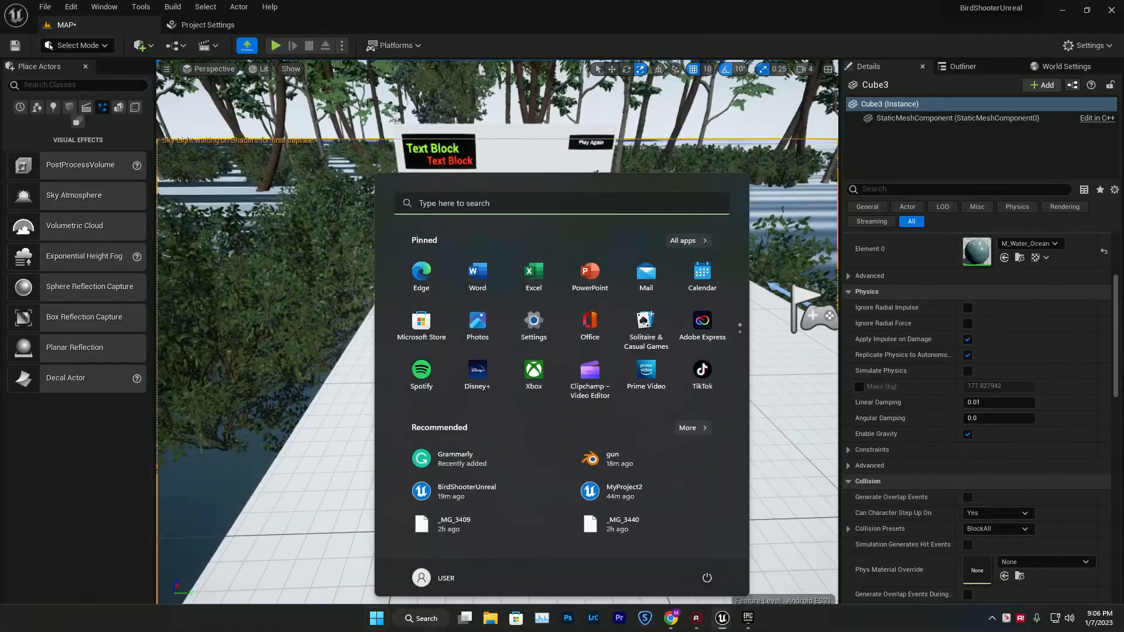
click(243, 46)
right_drag(498, 305, 483, 249)
key(s)
key(w)
key(w)
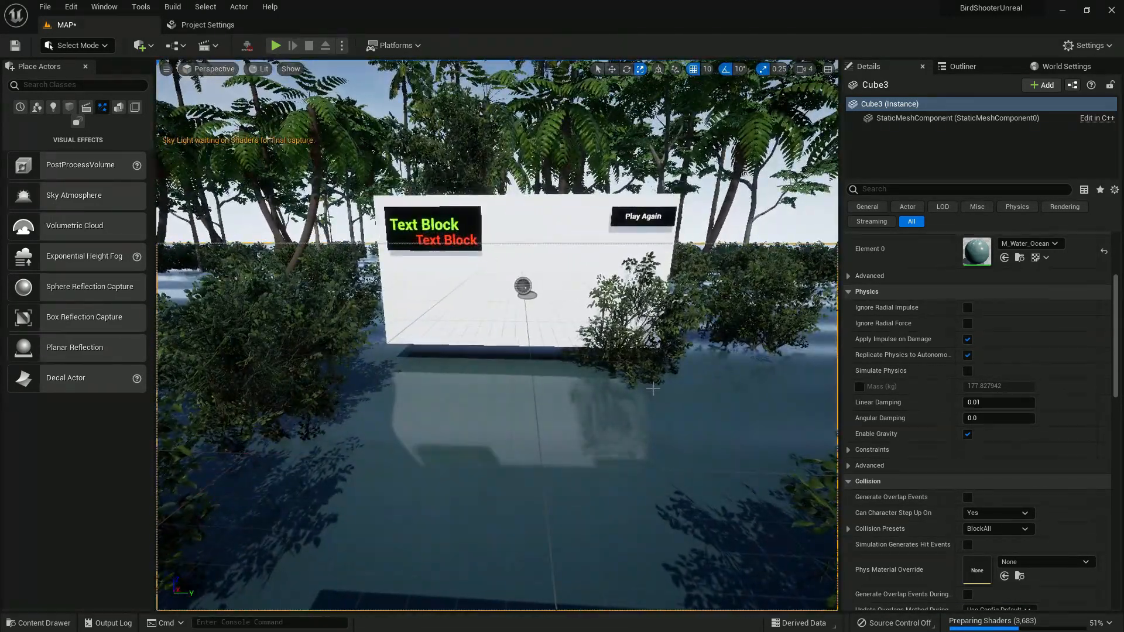
Examine the node graph of the M_Water_Ocean material and close it.
double_click(975, 258)
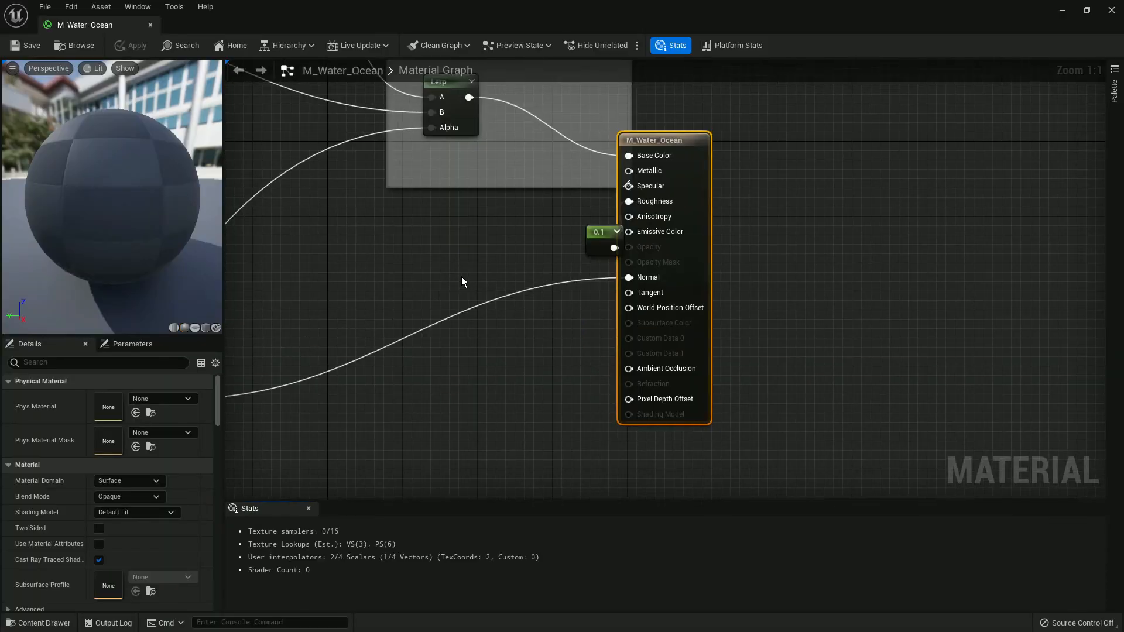
right_drag(553, 323, 925, 319)
right_drag(494, 201, 967, 339)
click(151, 25)
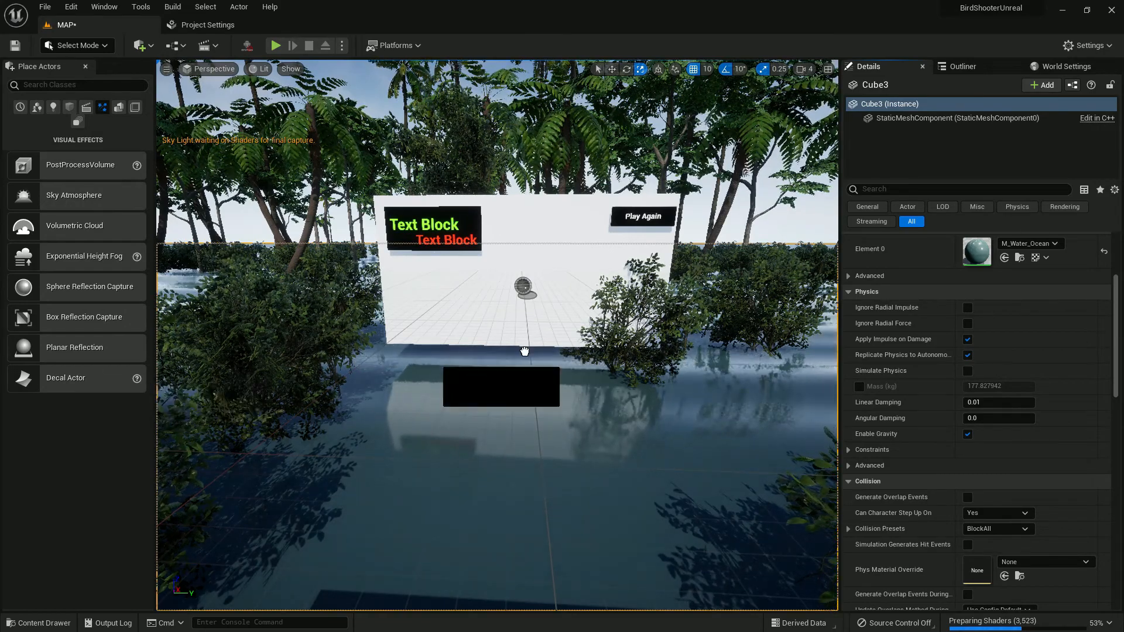
Assign the M_Water_Ocean_Inst material instance to Cube3, override its Noise speed with 1.0, and save the instance.
drag(984, 261, 984, 259)
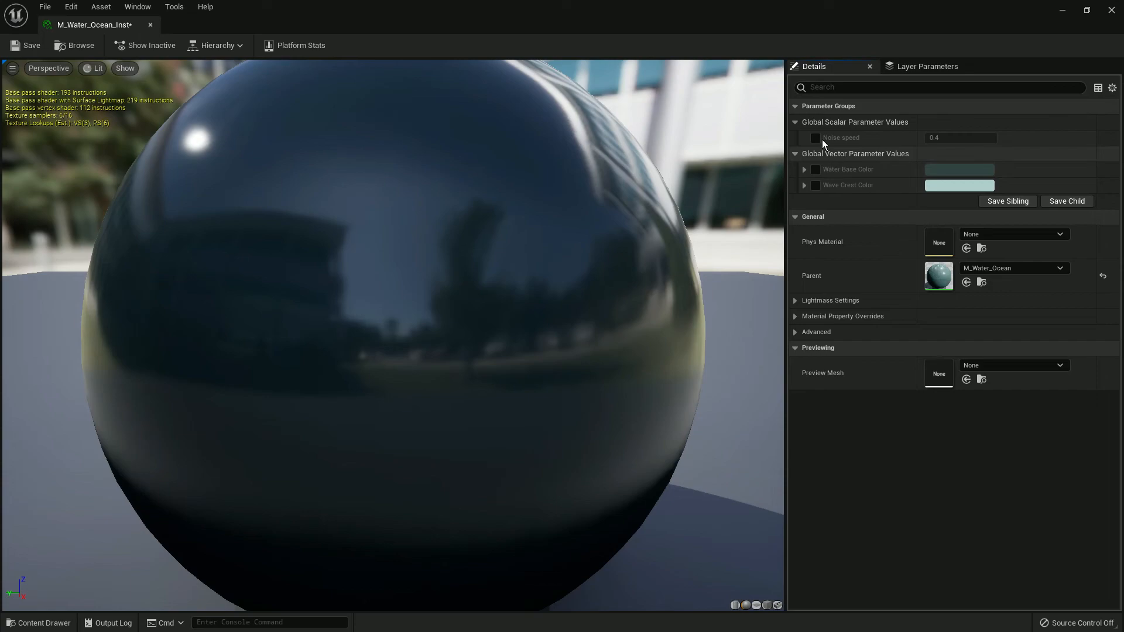
click(816, 138)
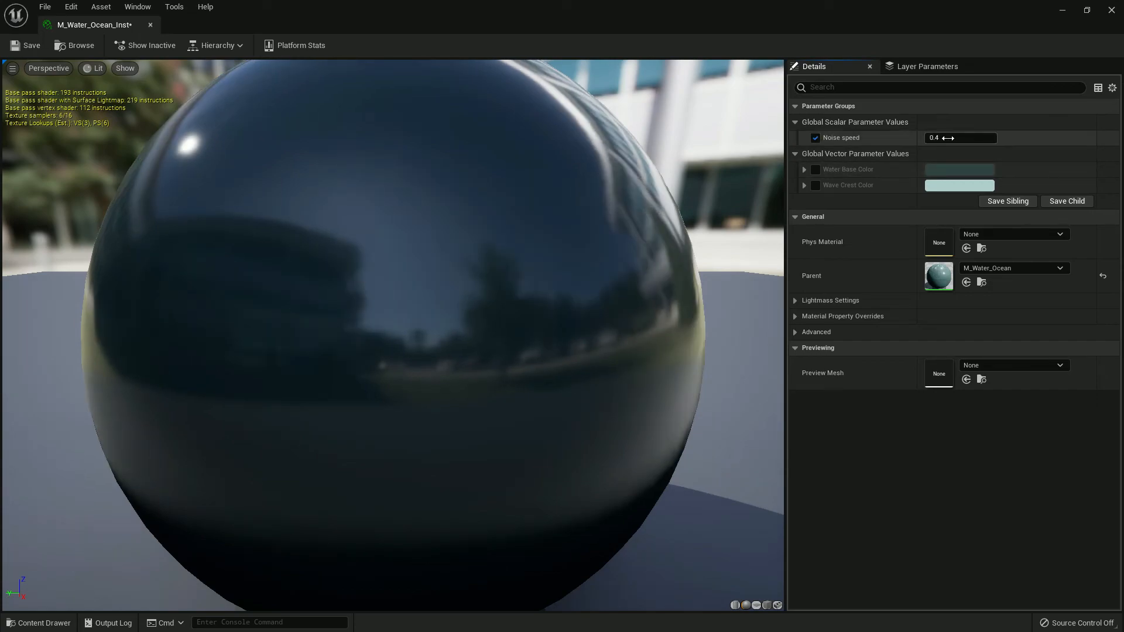
click(948, 139)
text(1)
key(Return)
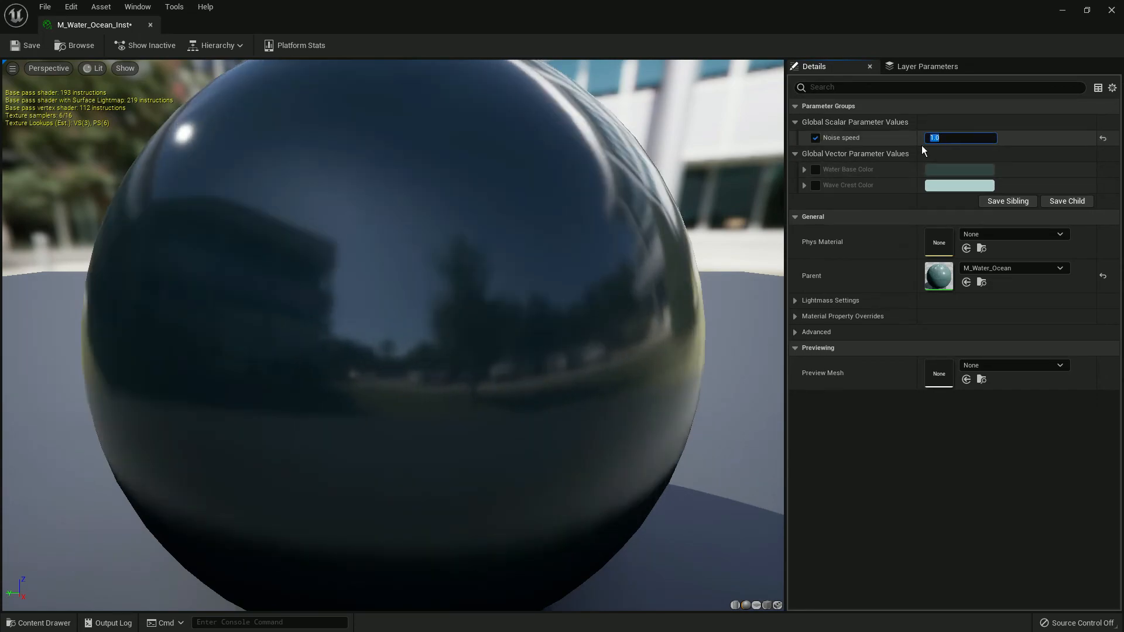
click(20, 48)
drag(356, 25, 0, 117)
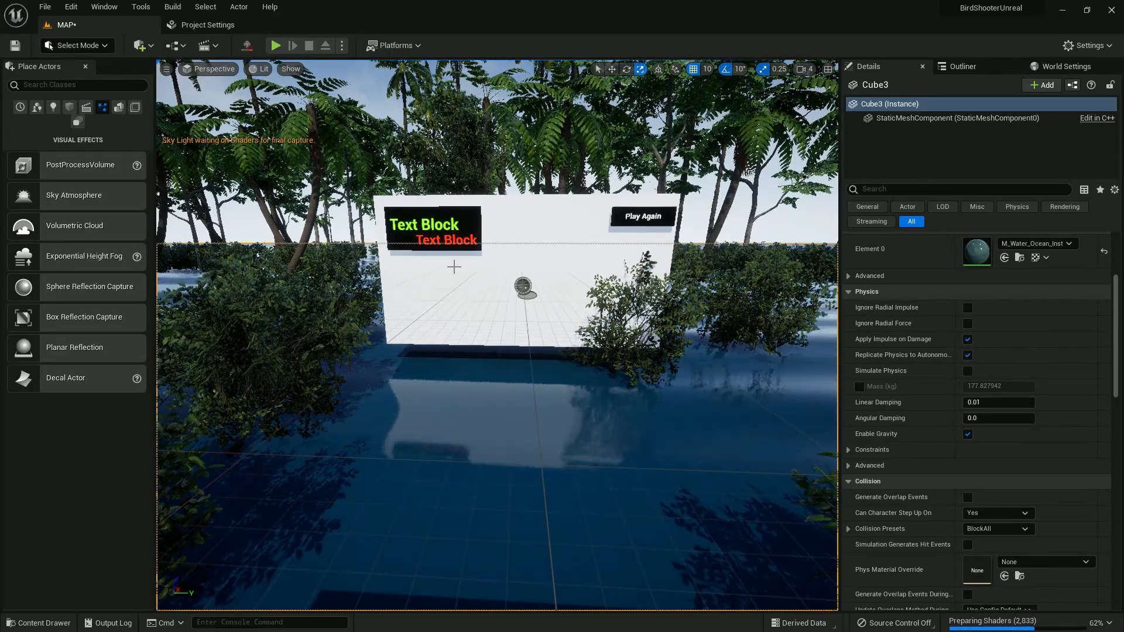
Inspect the updated water and the surrounding scenery from several viewpoints, including a brief play test.
key(s)
right_drag(497, 334, 509, 309)
key(w)
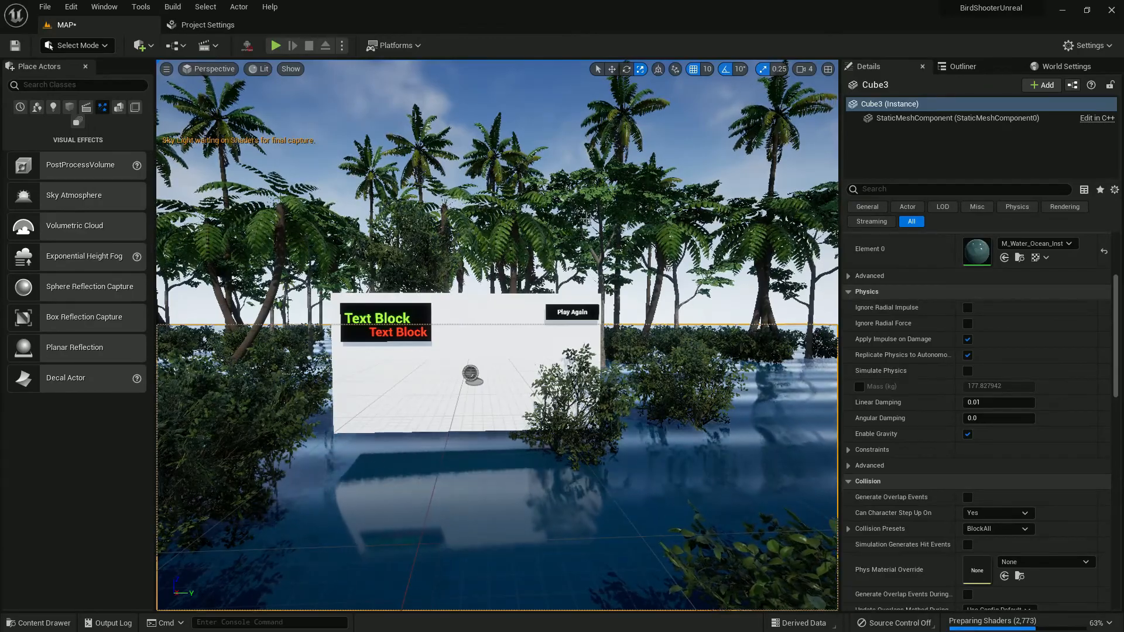
right_drag(509, 309, 486, 309)
key(s)
key(w)
mouse_move(497, 336)
right_down()
mouse_move(374, 334)
mouse_move(512, 327)
mouse_move(529, 295)
mouse_move(507, 323)
right_up()
key(s)
key(w)
key(s)
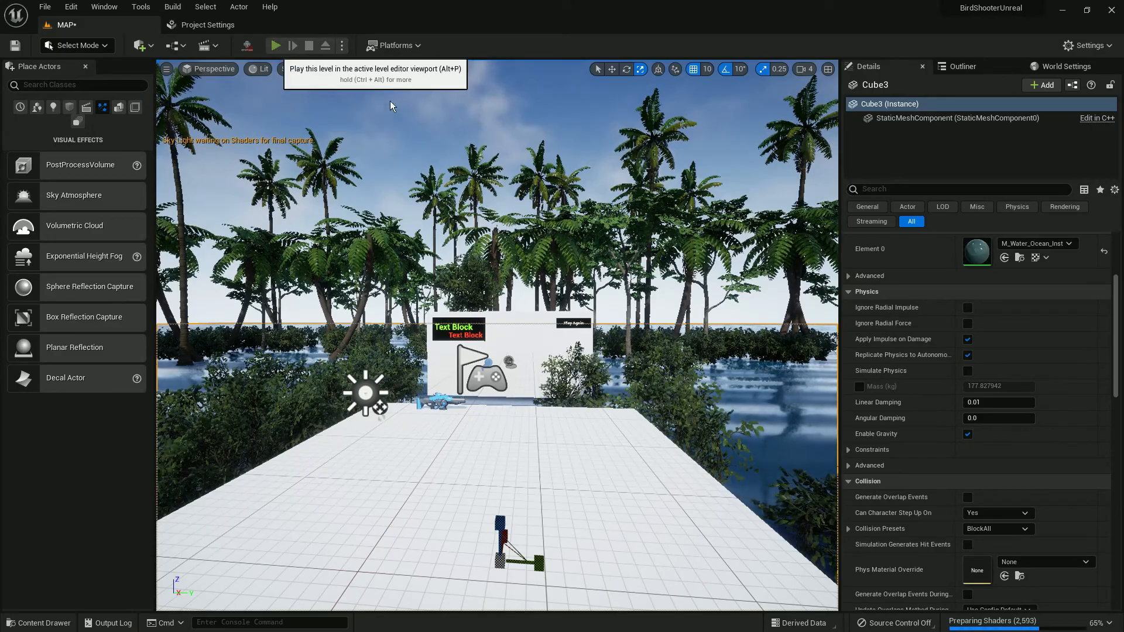
key(alt+p)
key(Escape)
mouse_move(498, 335)
right_down()
mouse_move(500, 314)
mouse_move(585, 331)
mouse_move(503, 323)
right_up()
key(w)
key(s)
Check the new water around the white platform in the Android ES31 preview, then return to the default rendering level.
click(247, 46)
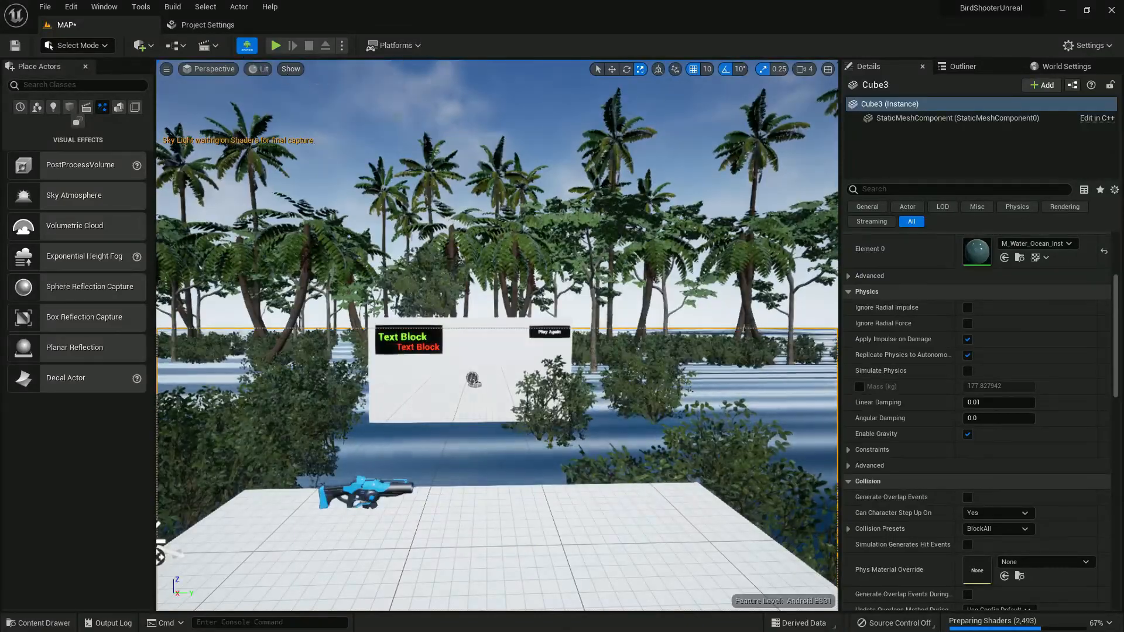
mouse_move(498, 335)
right_down()
mouse_move(563, 358)
mouse_move(673, 358)
mouse_move(544, 336)
mouse_move(549, 364)
mouse_move(486, 350)
mouse_move(380, 357)
mouse_move(493, 356)
right_up()
key(s)
key(s)
key(w)
key(a)
key(a)
key(d)
key(a)
key(w)
key(s)
key(a)
click(247, 46)
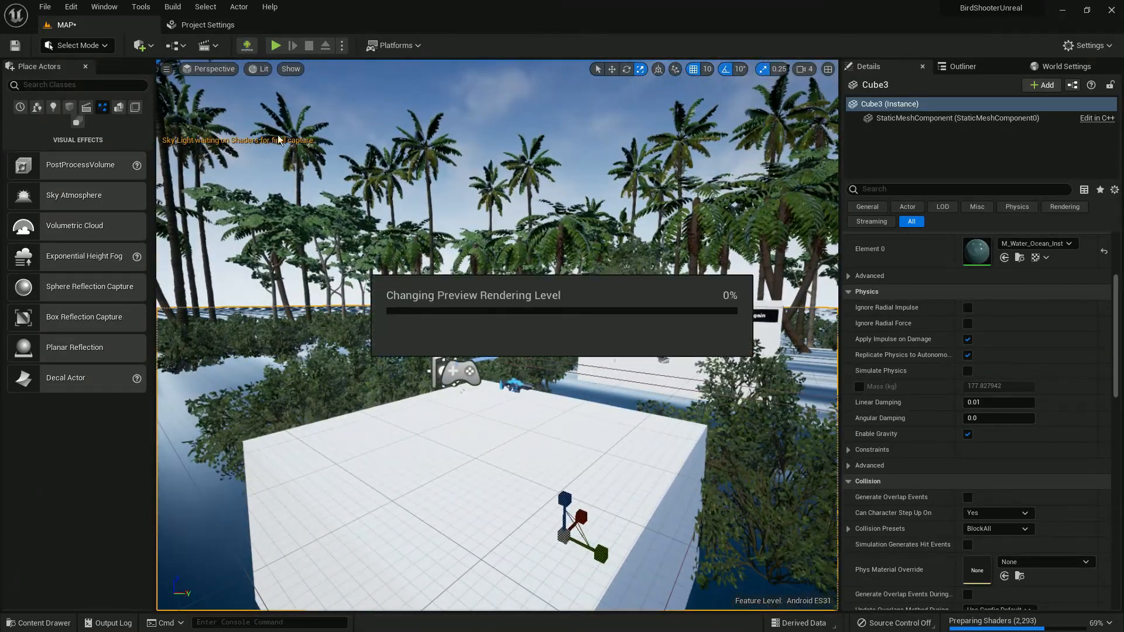
Open the BP_Rifle blueprint from the FirstPerson Blueprints folder and show its 3D viewport.
key(ctrl+space)
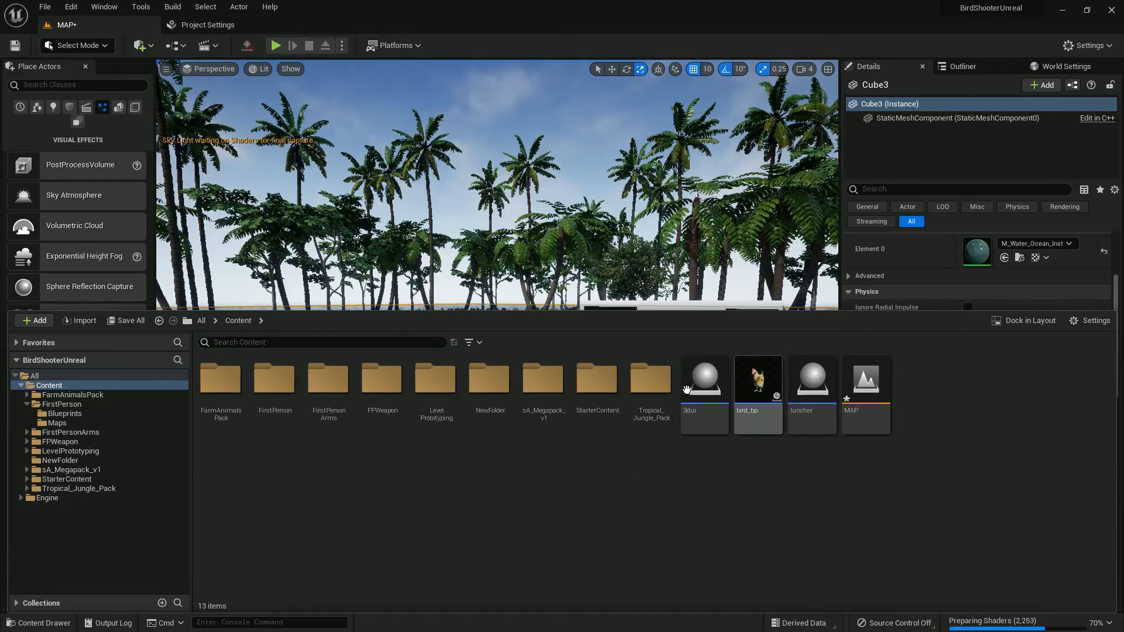
click(651, 383)
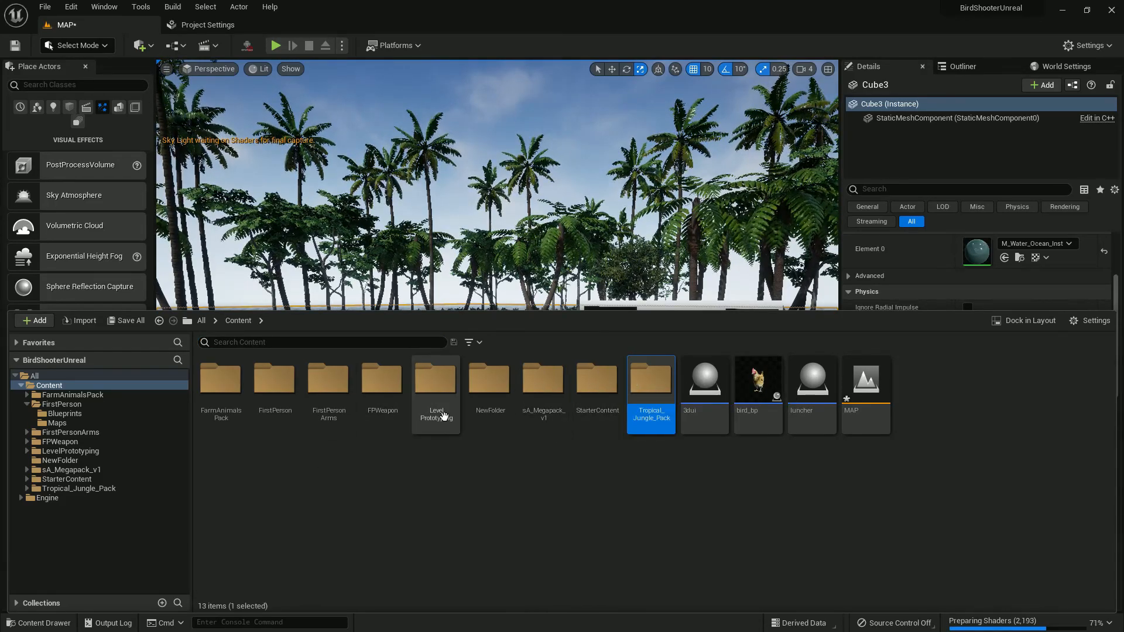
double_click(327, 388)
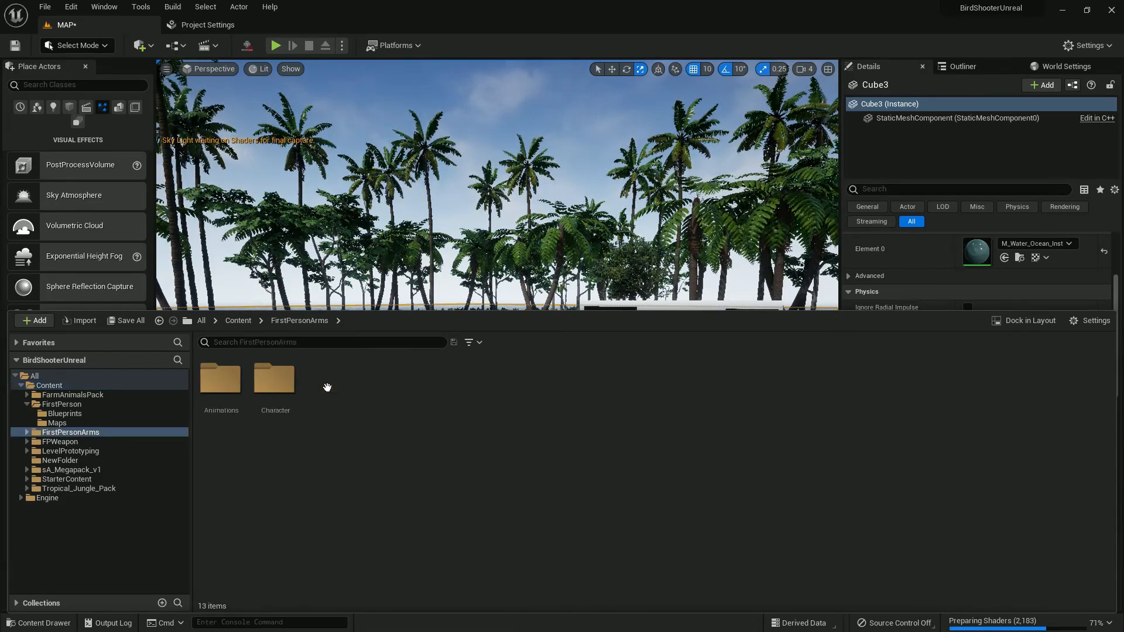
click(237, 321)
double_click(275, 381)
double_click(220, 381)
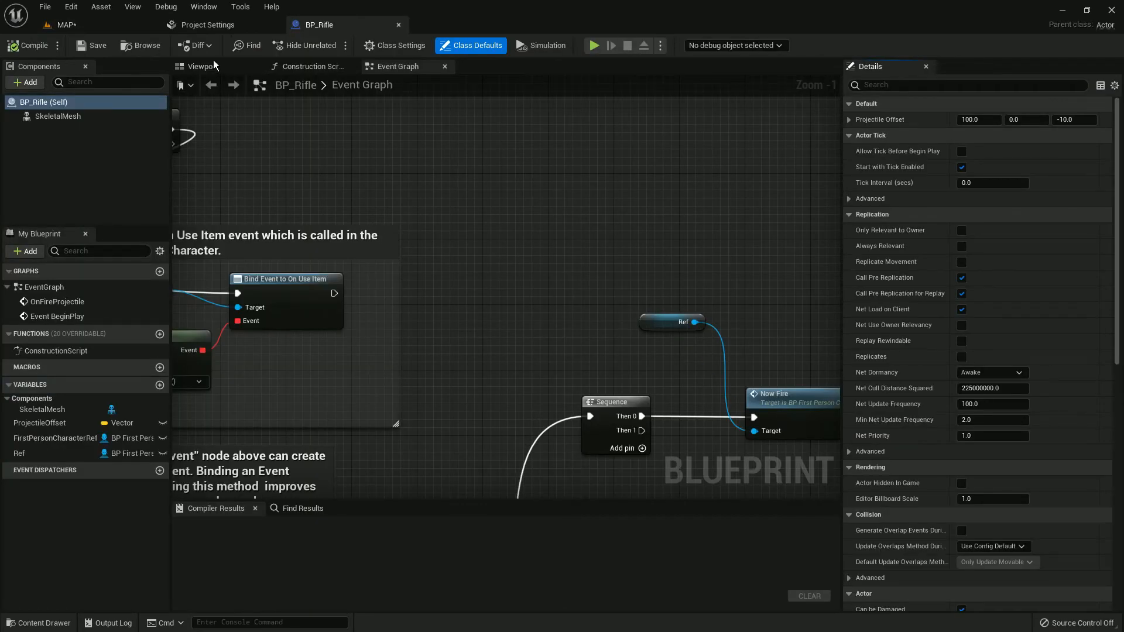
click(213, 64)
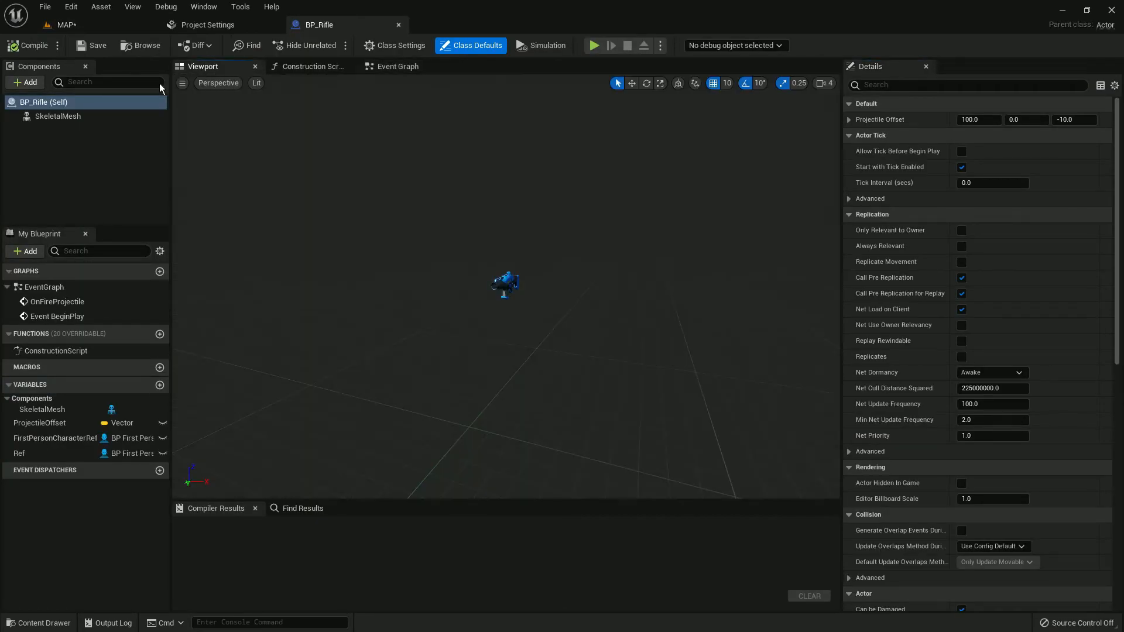
Enable Hidden in Game and disable Visible for BP_Rifle's SkeletalMesh component.
click(55, 119)
scroll(437, 237, up, 3)
right_drag(488, 236, 541, 234)
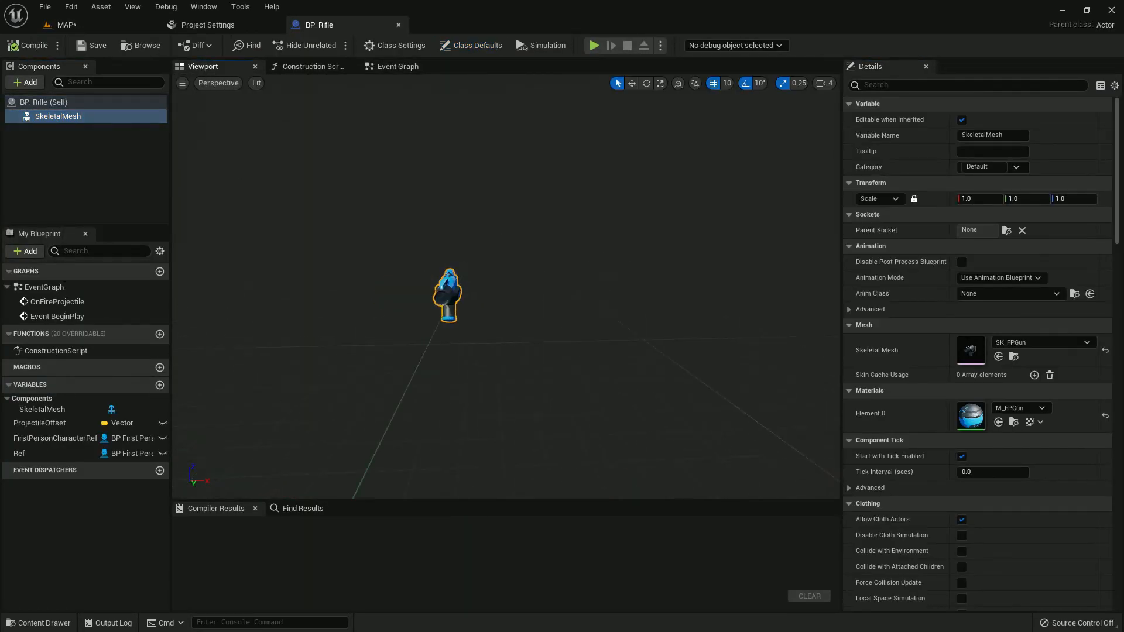
click(39, 623)
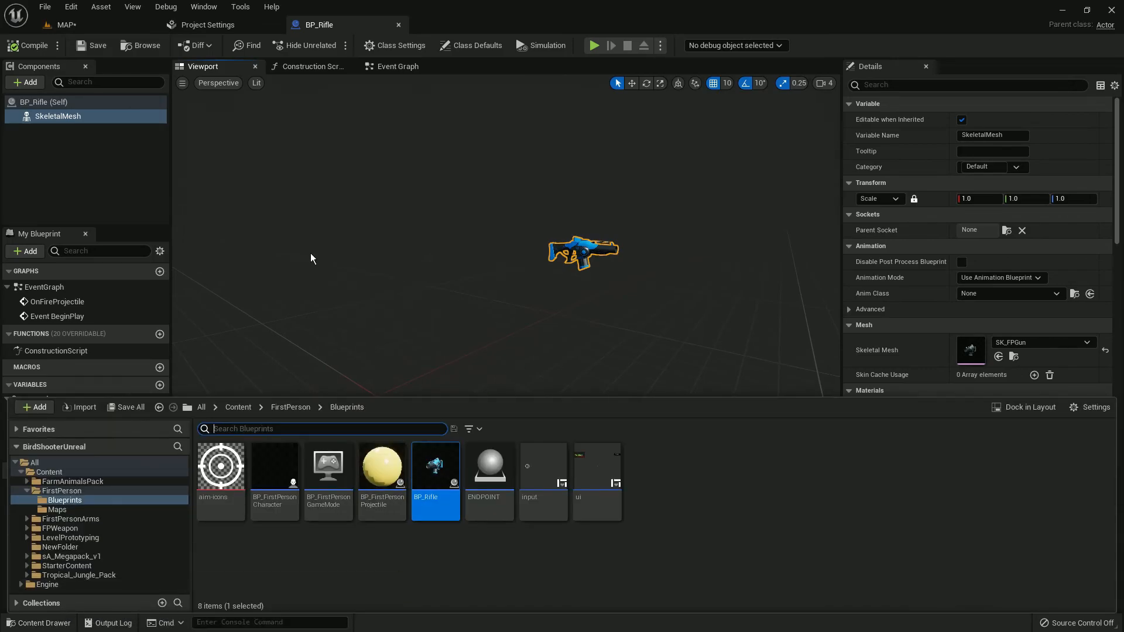
scroll(998, 309, down, 2)
drag(1120, 223, 1112, 401)
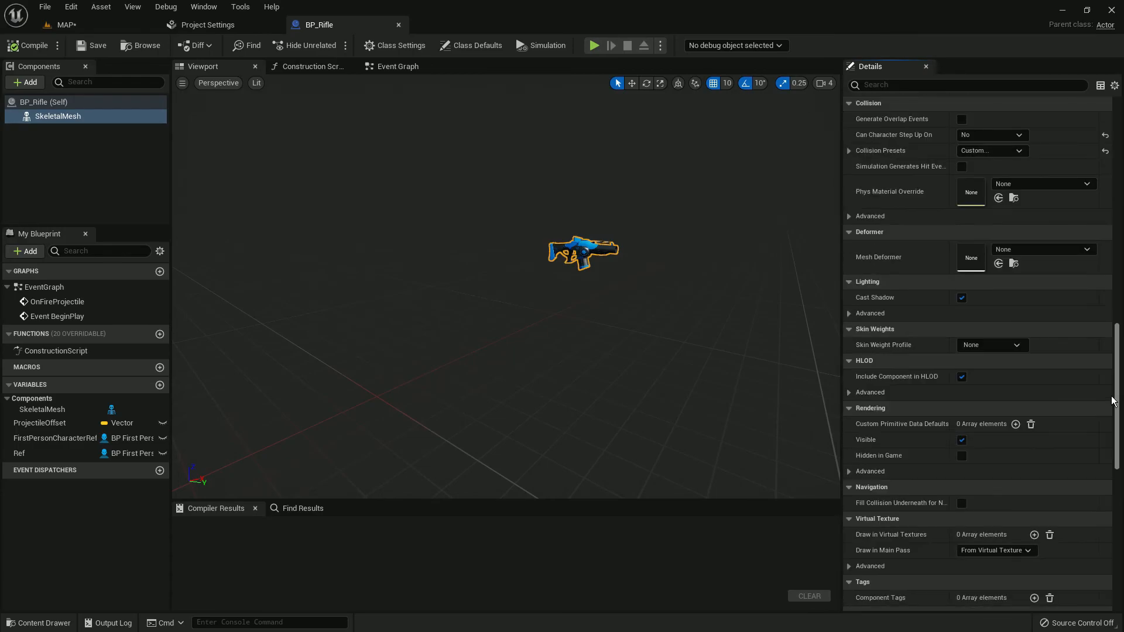
click(961, 455)
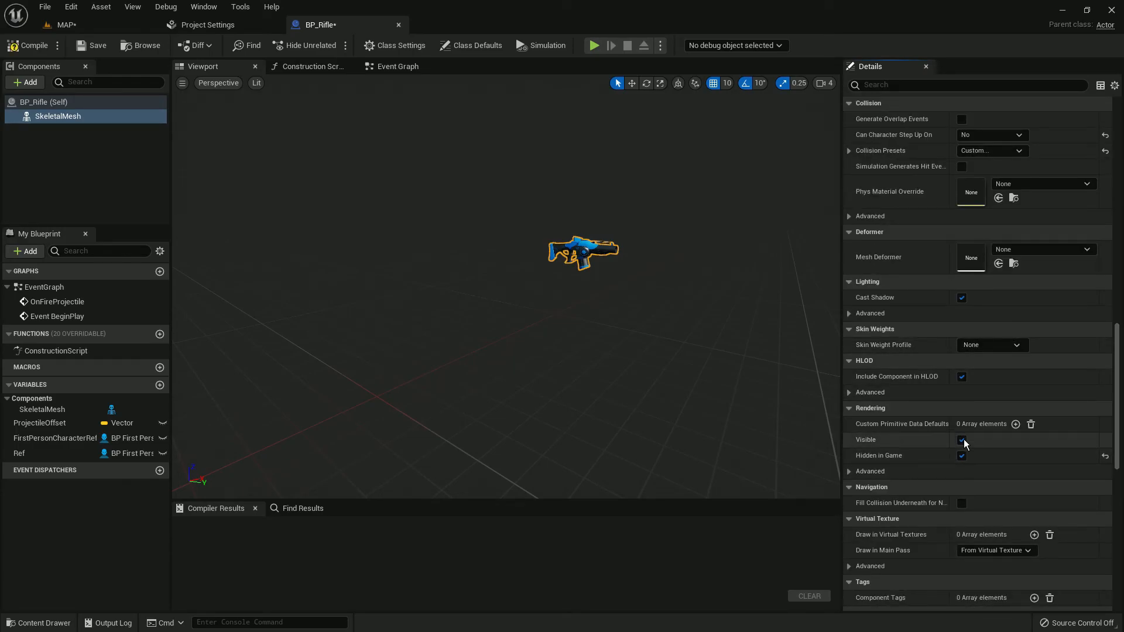
click(962, 439)
Add the gun static mesh from NewFolder as a child component of the SkeletalMesh.
click(52, 629)
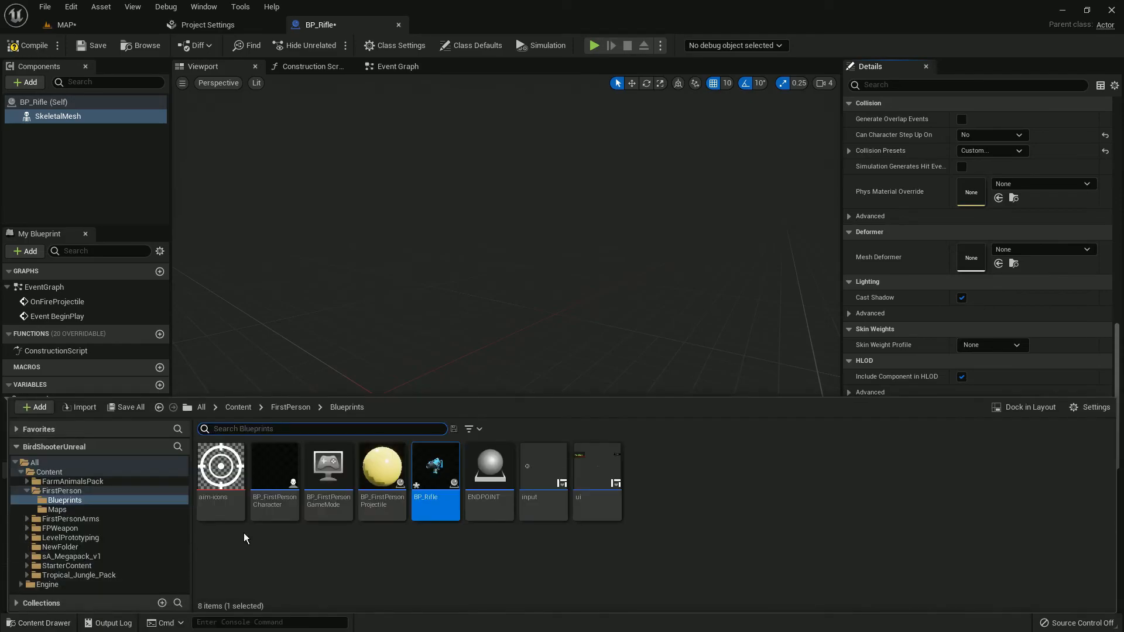
click(239, 407)
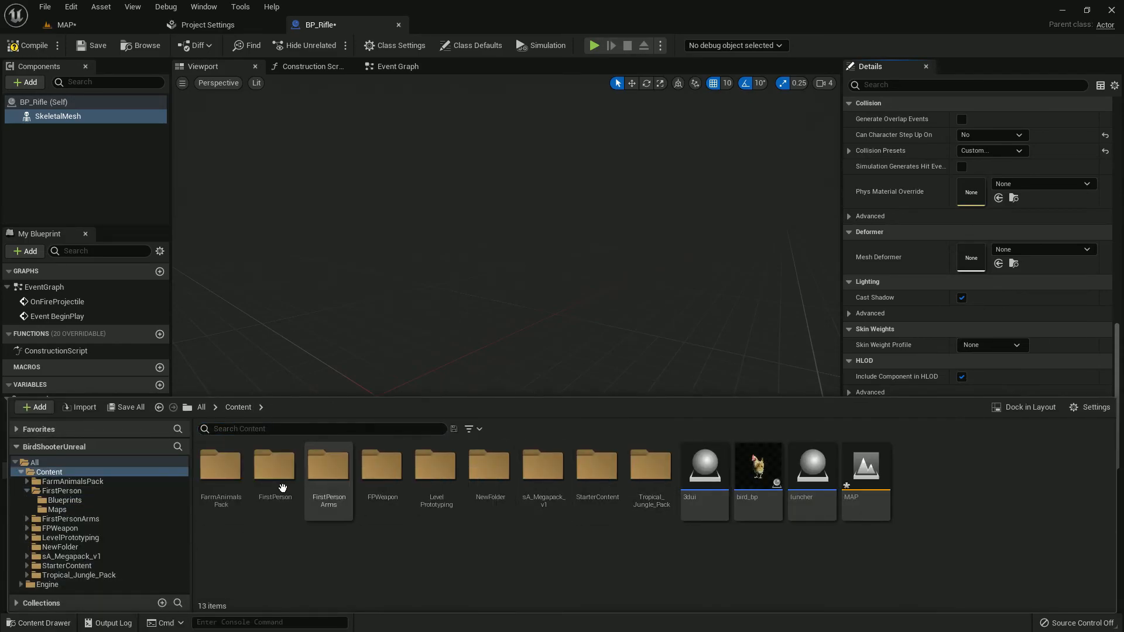
double_click(478, 475)
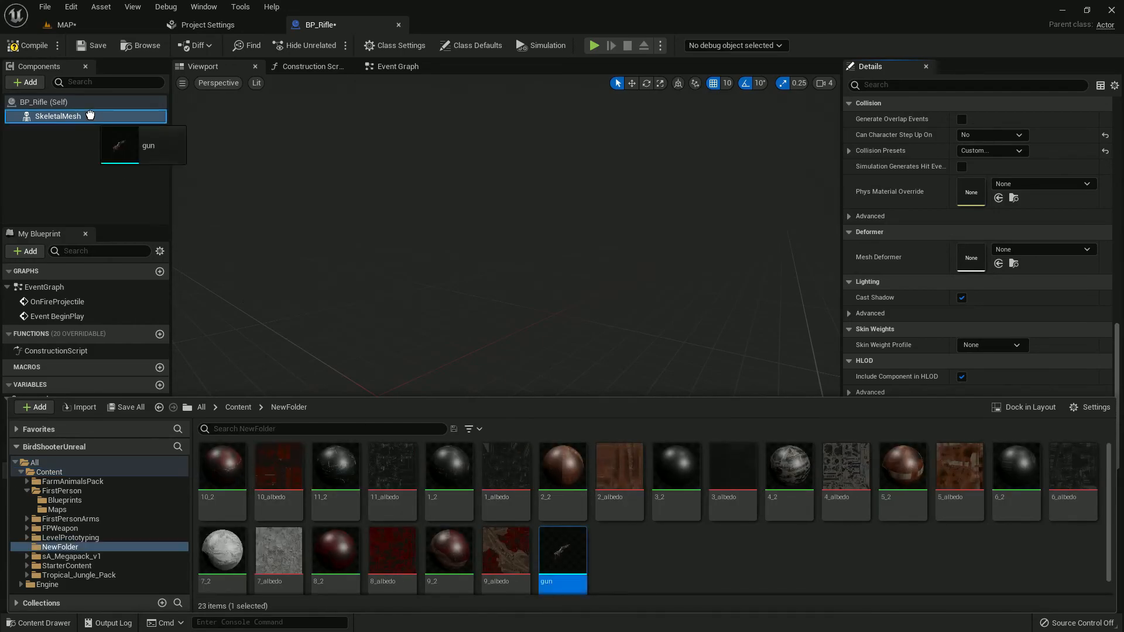
drag(73, 104, 73, 114)
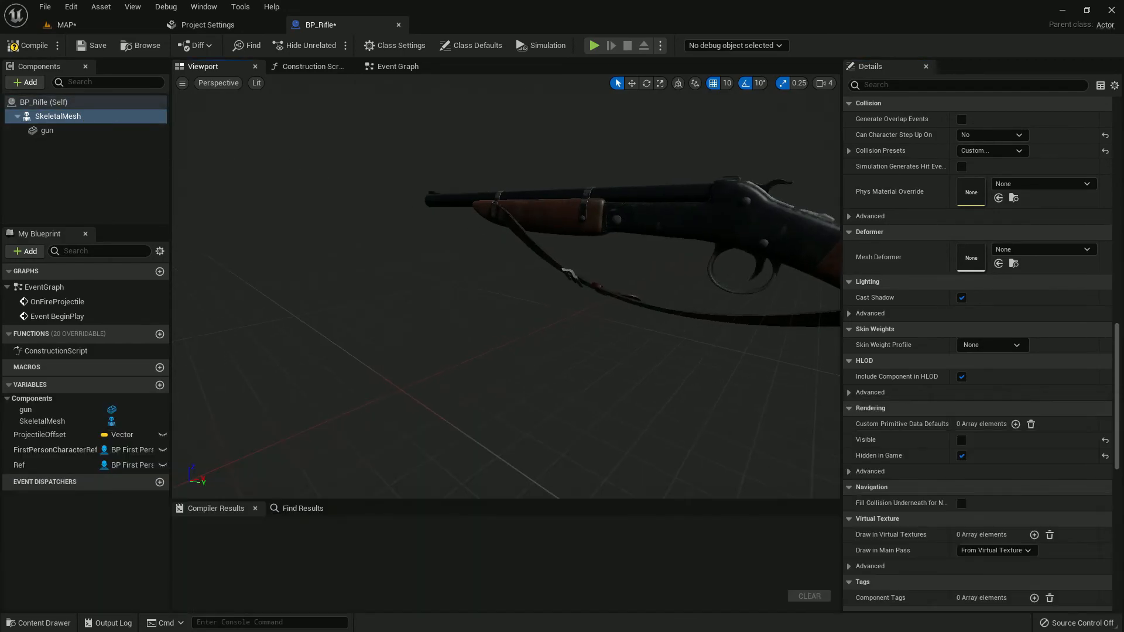
Save the map and play-test it to check how the new gun is held, then stop playing.
click(69, 26)
click(16, 46)
click(276, 46)
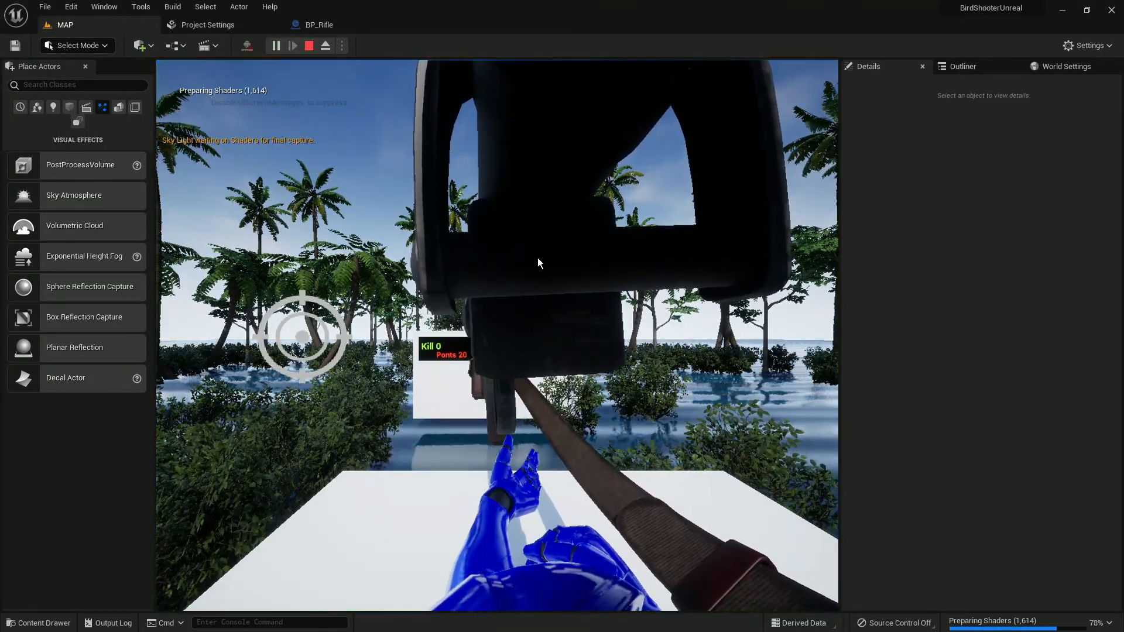
key(Escape)
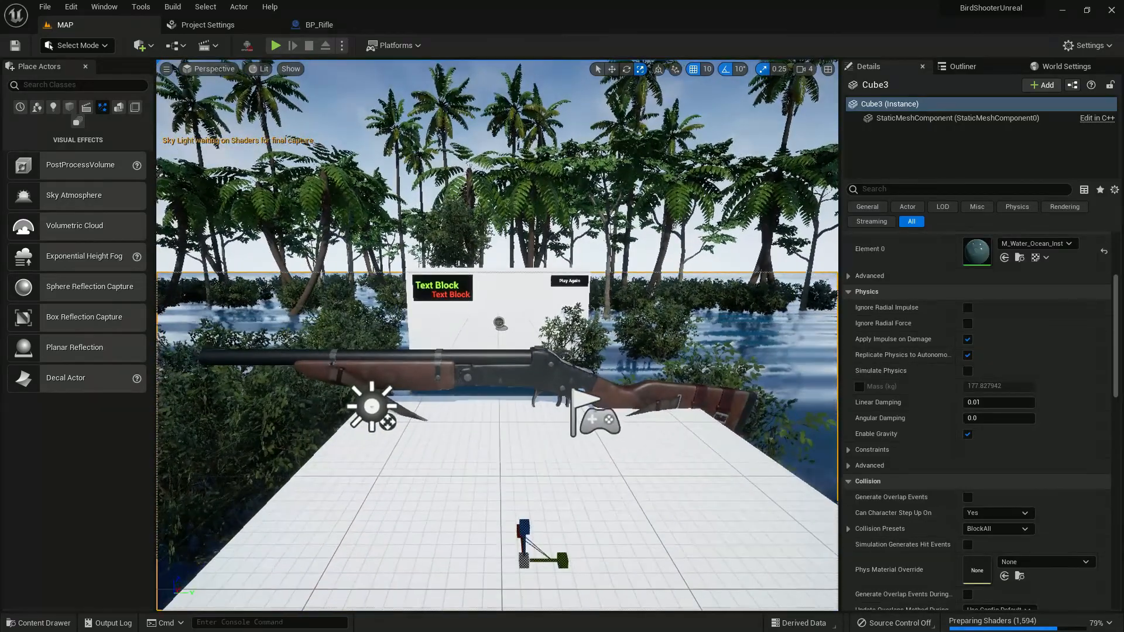
Rotate the gun component in BP_Rifle 180° about the Z axis.
click(319, 24)
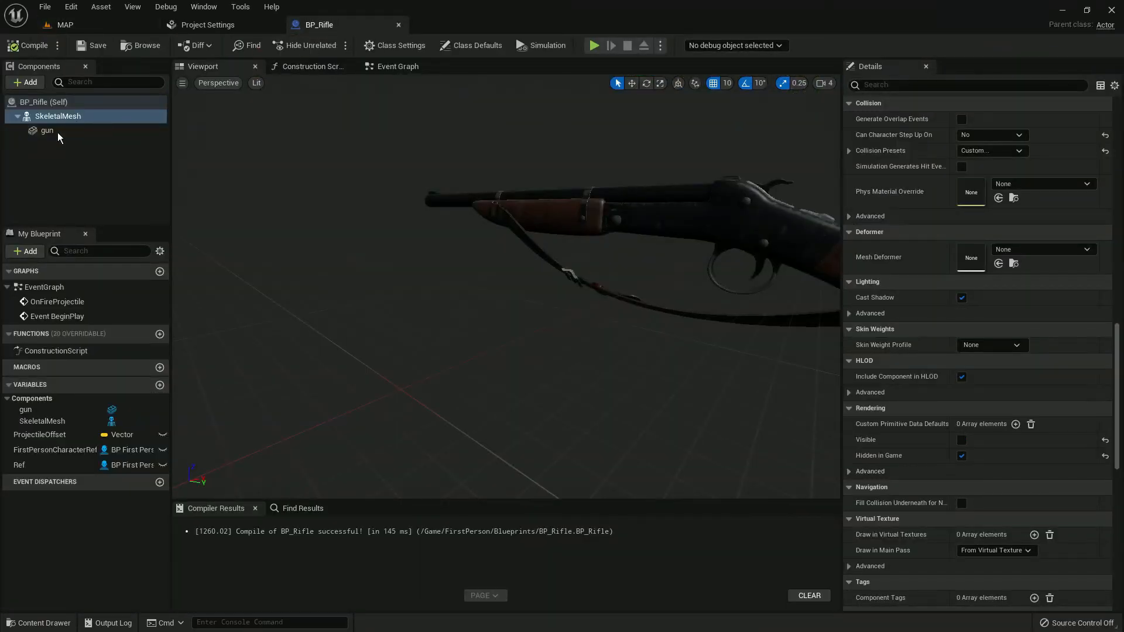
click(60, 133)
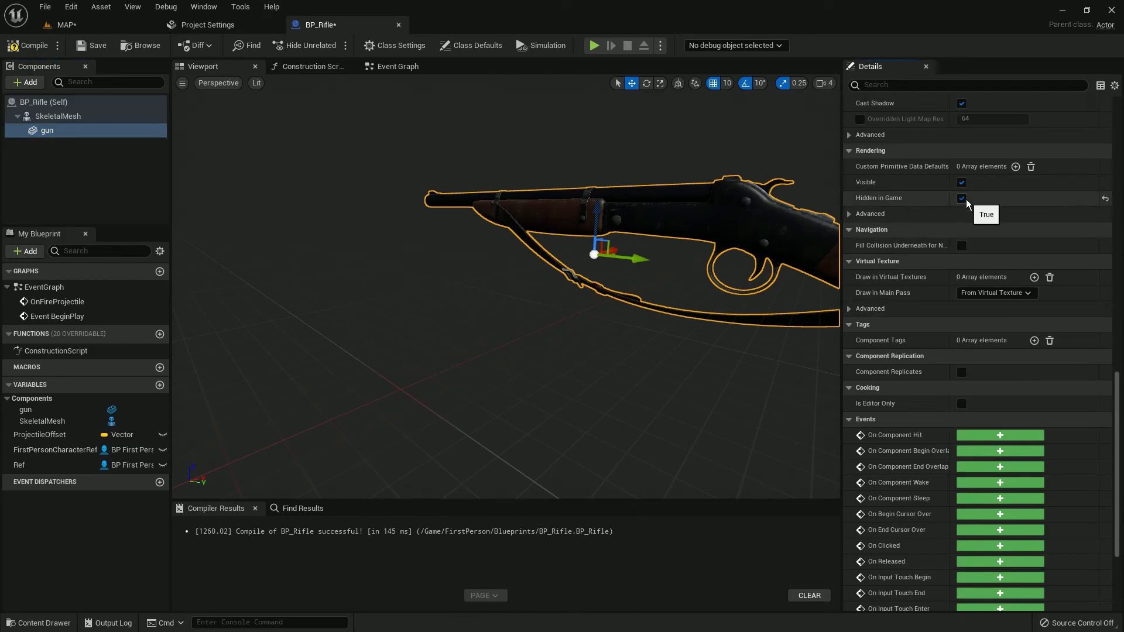
click(58, 116)
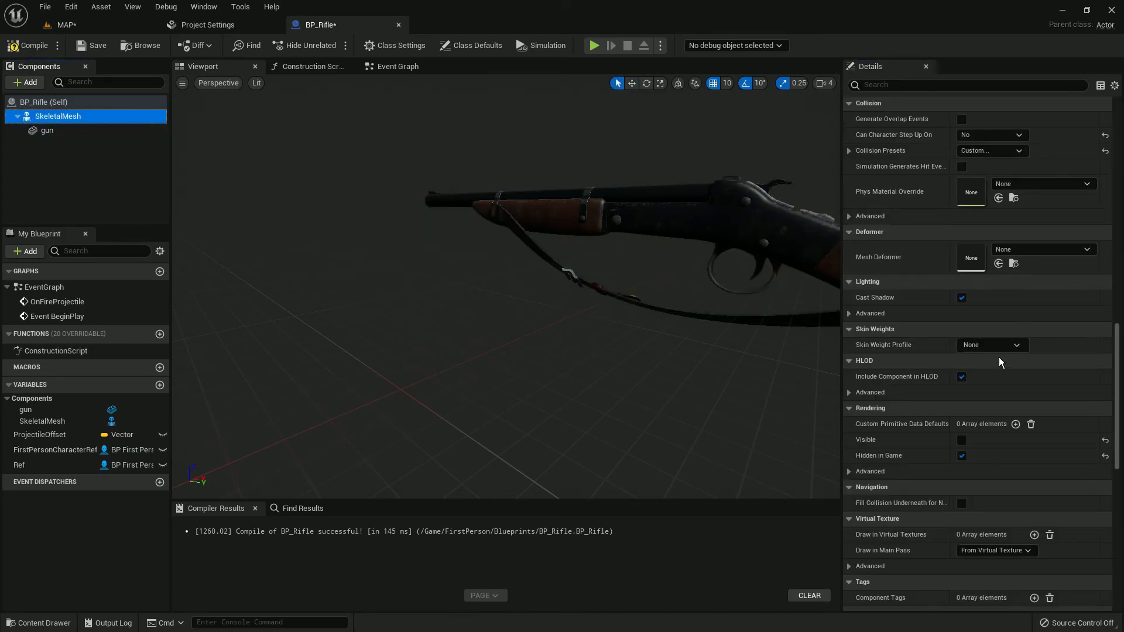
key(w)
right_drag(636, 214, 703, 214)
key(s)
click(526, 227)
key(e)
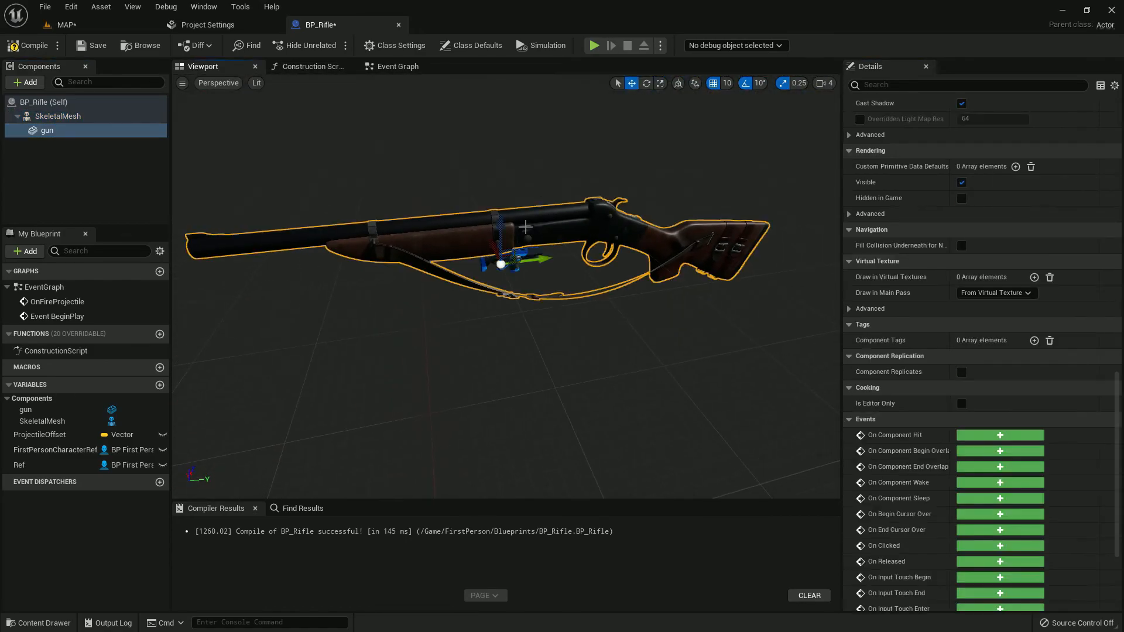
drag(500, 300, 579, 305)
Scale the gun component uniformly to 0.2.
scroll(1000, 186, up, 15)
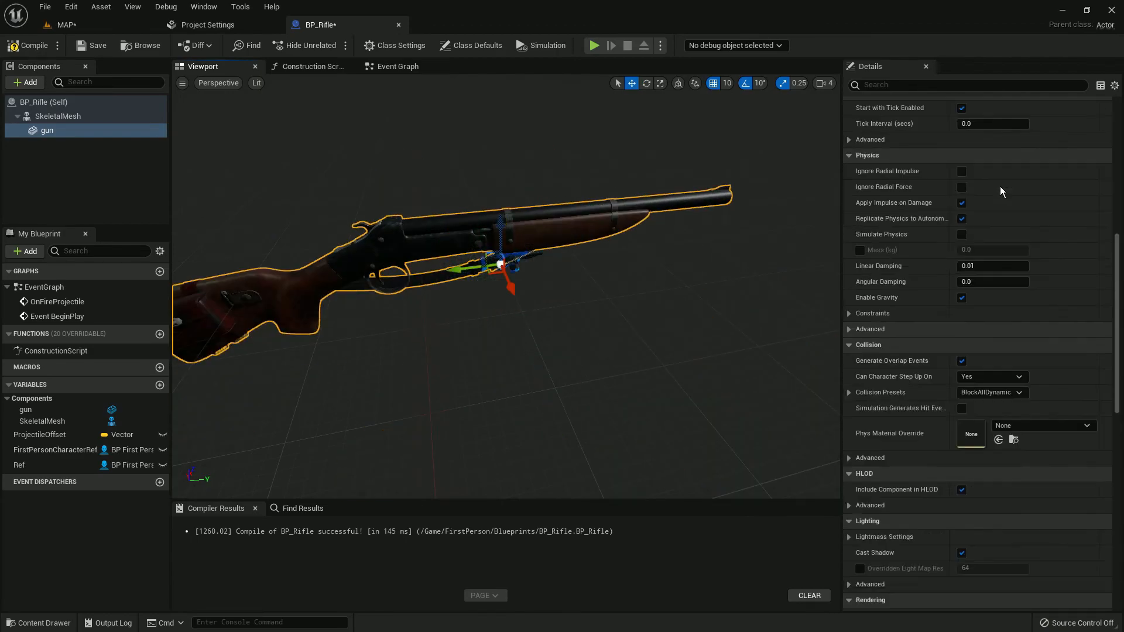
scroll(1010, 187, up, 2)
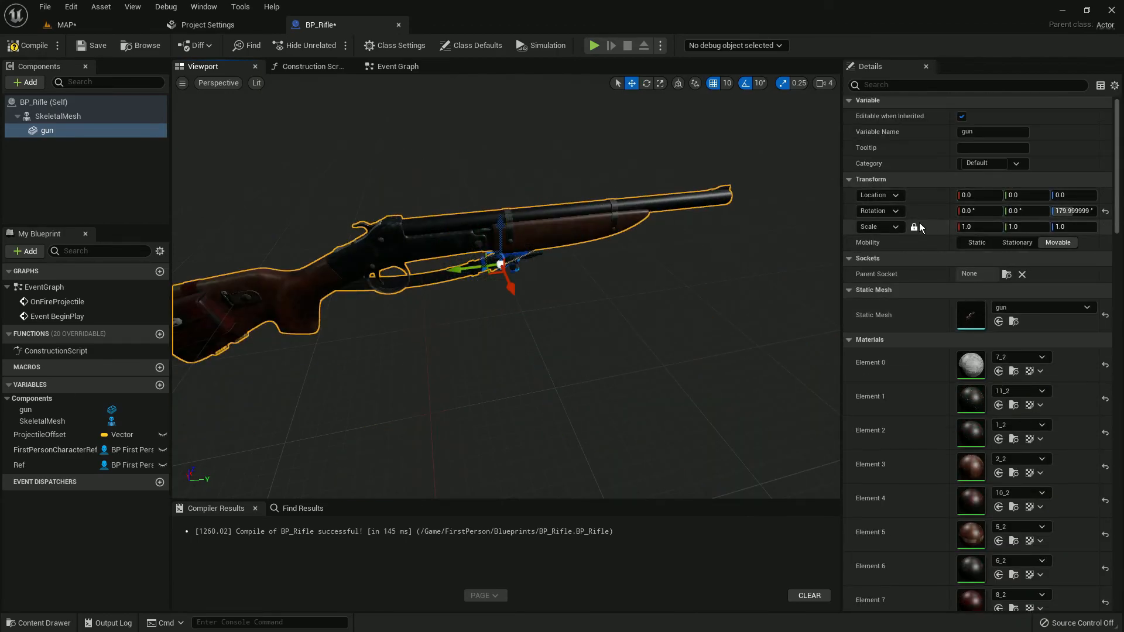
click(987, 228)
text(0.1)
key(Return)
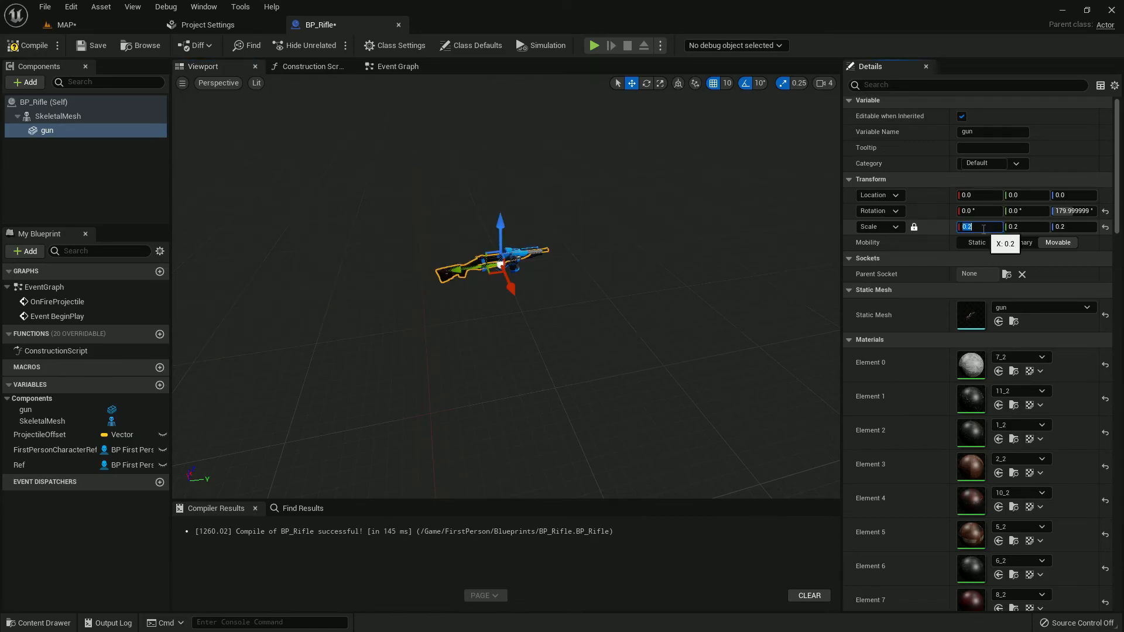
Move the gun component about 31 units along the Y axis in BP_Rifle, then compile and save the blueprint.
key(f)
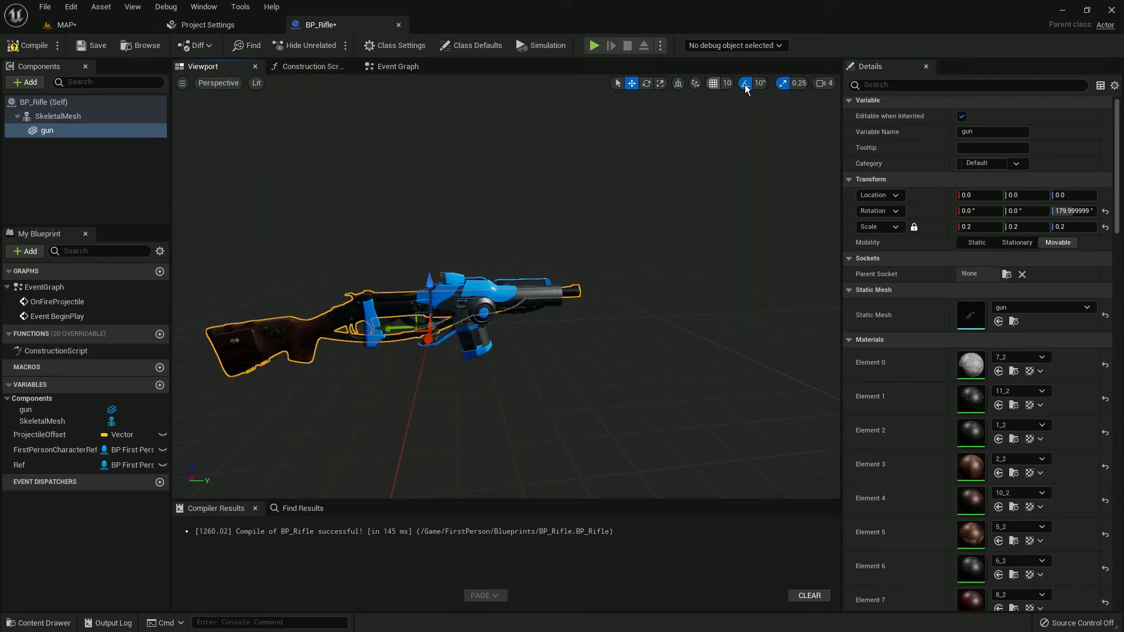
drag(387, 326, 463, 321)
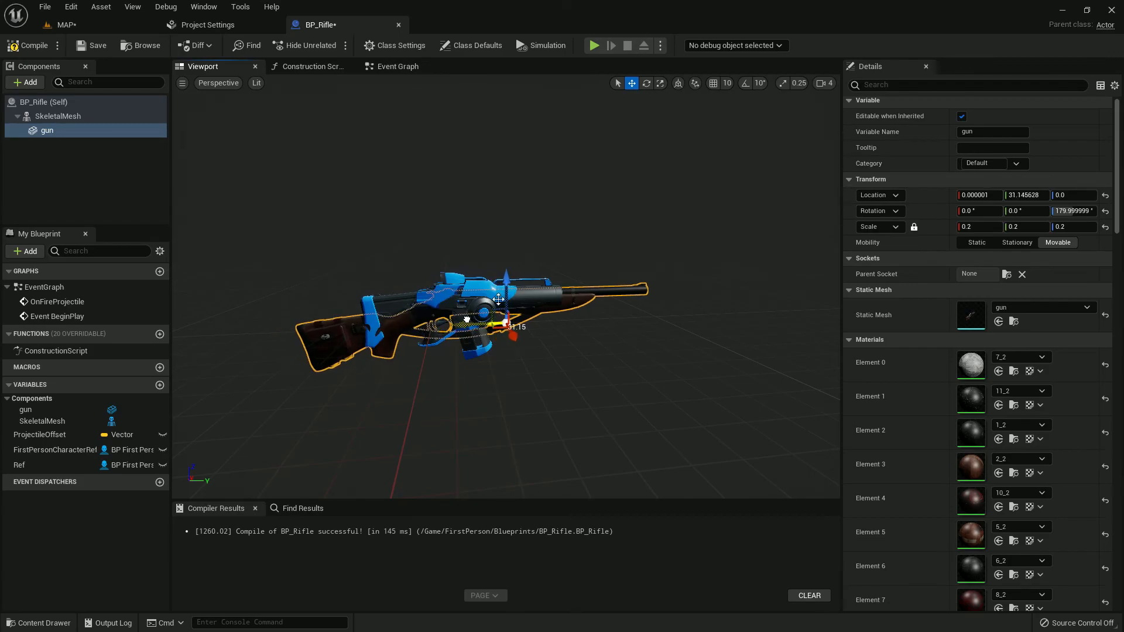
click(24, 49)
click(91, 47)
Save the map and play-test it to check how the repositioned gun sits in the hands, then stop playing.
click(66, 26)
click(18, 46)
click(275, 45)
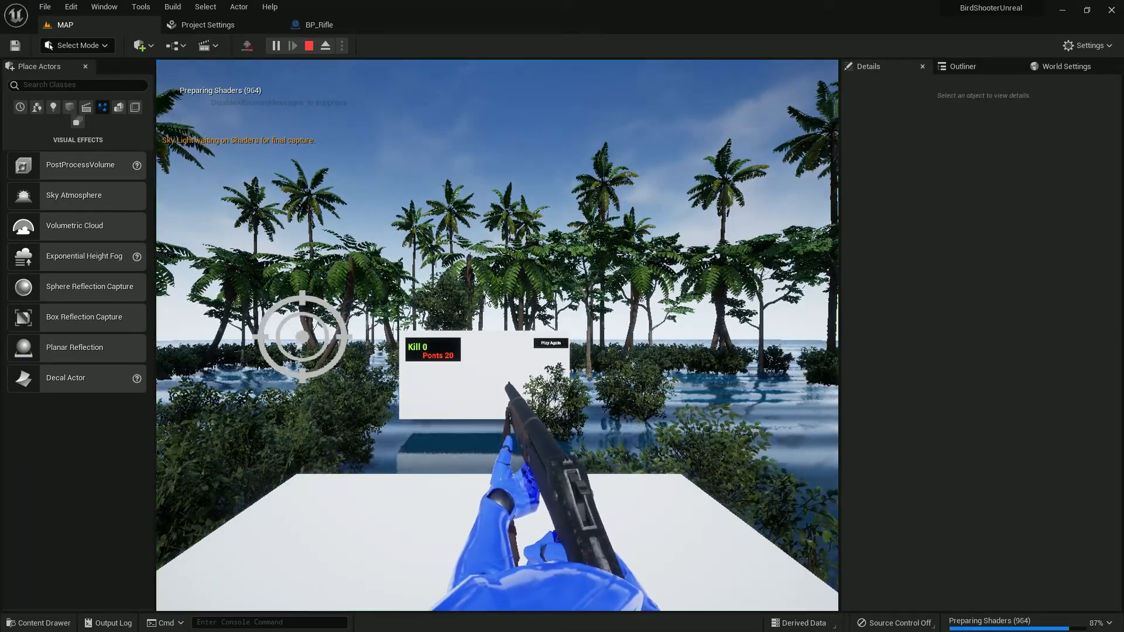
click(541, 347)
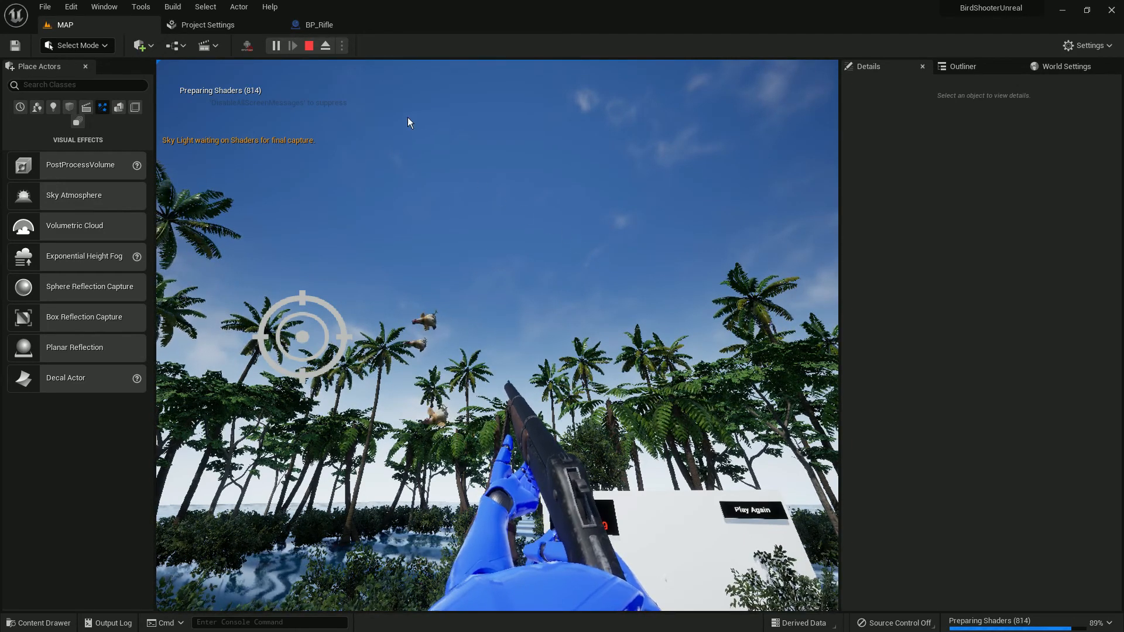
key(Escape)
Shift the gun component in BP_Rifle to about 2.5 on the X axis, then compile and save the blueprint.
click(321, 25)
right_drag(505, 286, 685, 290)
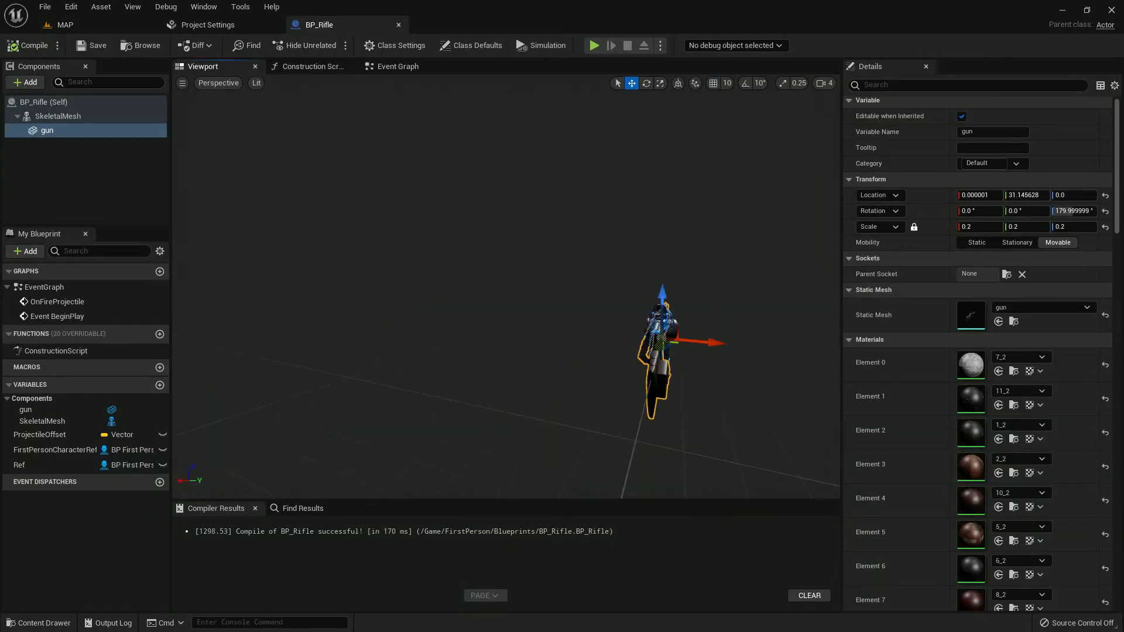
key(s)
right_drag(574, 323, 662, 366)
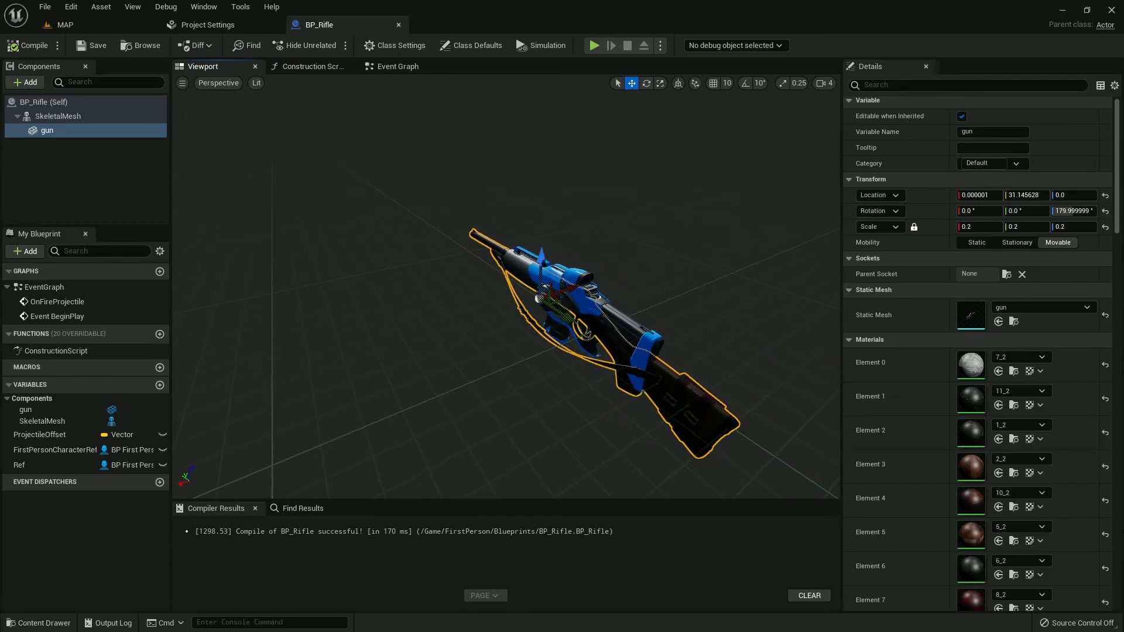
right_drag(649, 304, 579, 303)
key(d)
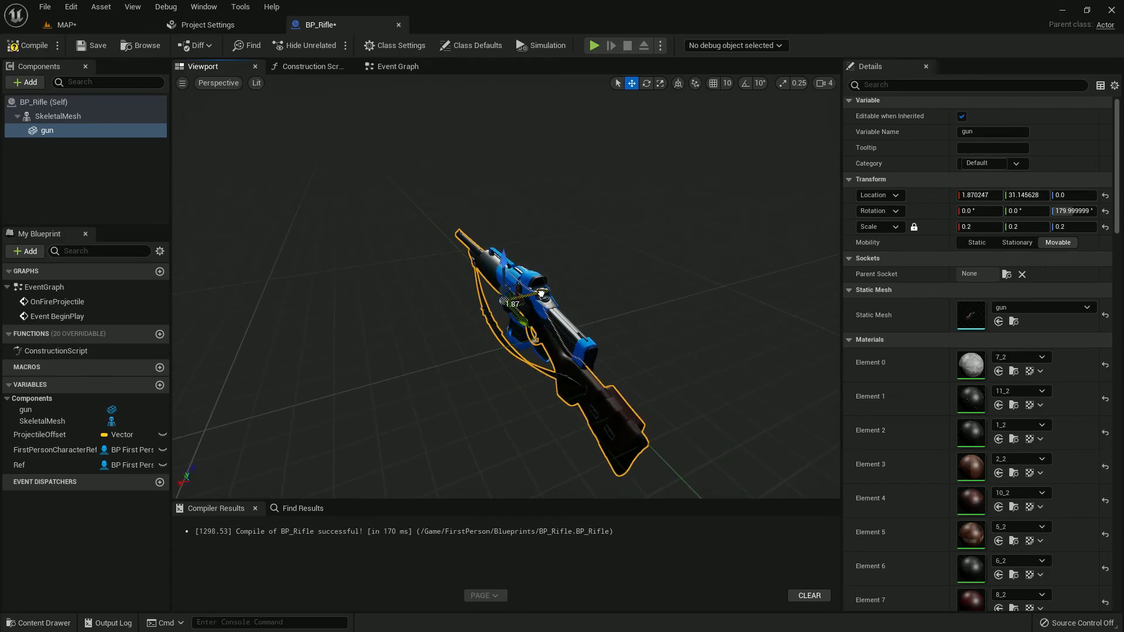
click(44, 48)
click(89, 46)
Save the map and play-test the level, firing several shots to check the gun's alignment, then stop playing.
click(80, 25)
click(17, 46)
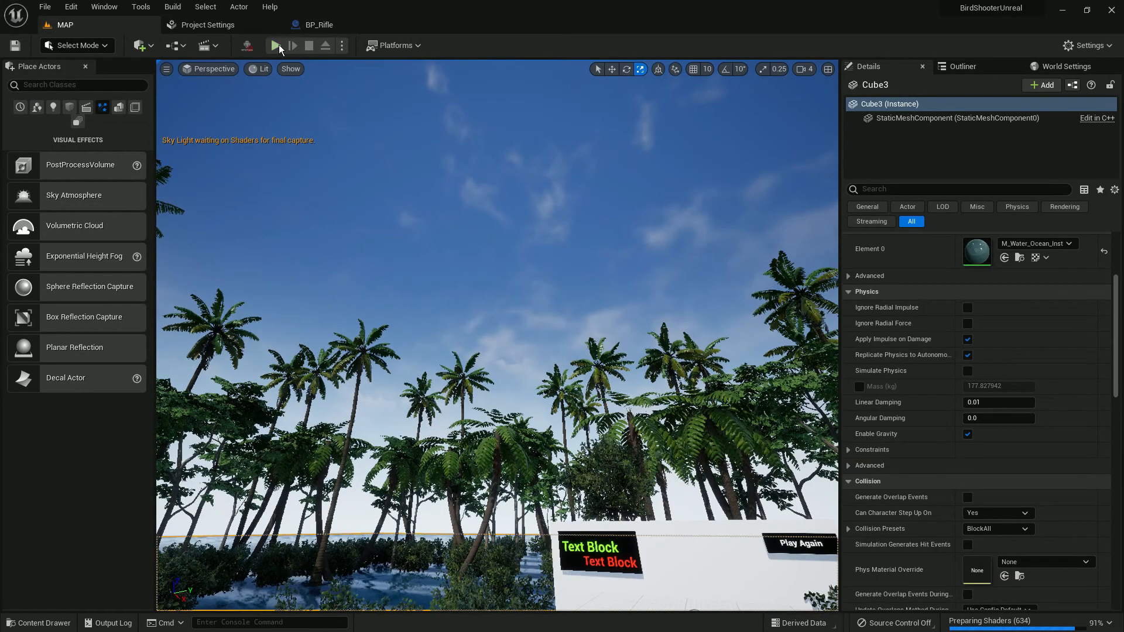
click(276, 45)
drag(557, 220, 484, 287)
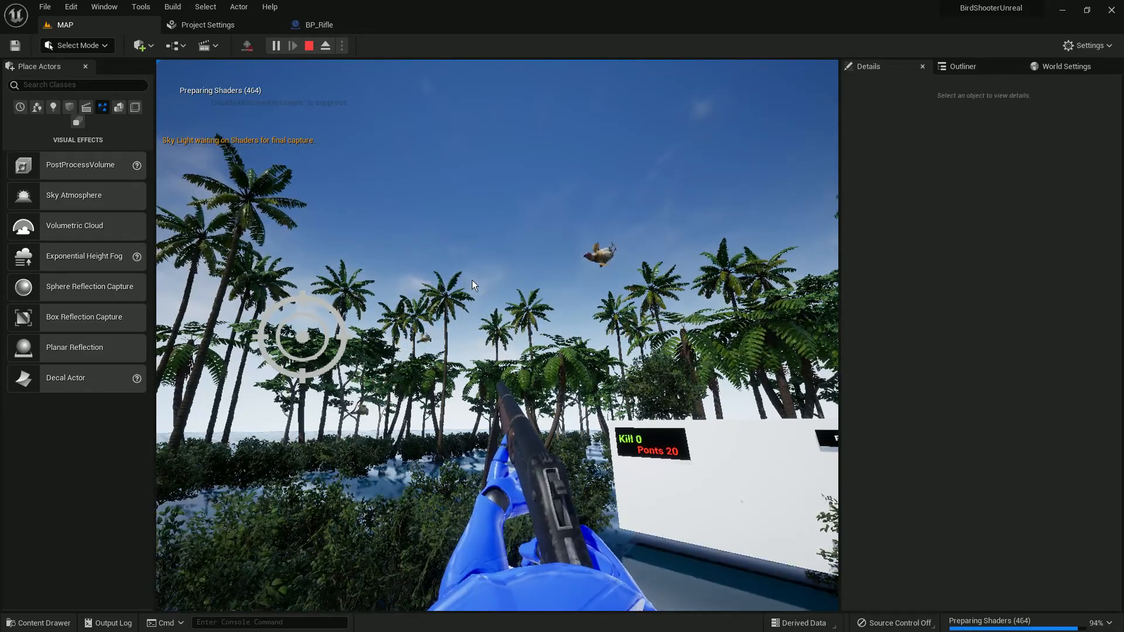
drag(495, 334, 469, 314)
click(265, 335)
click(472, 322)
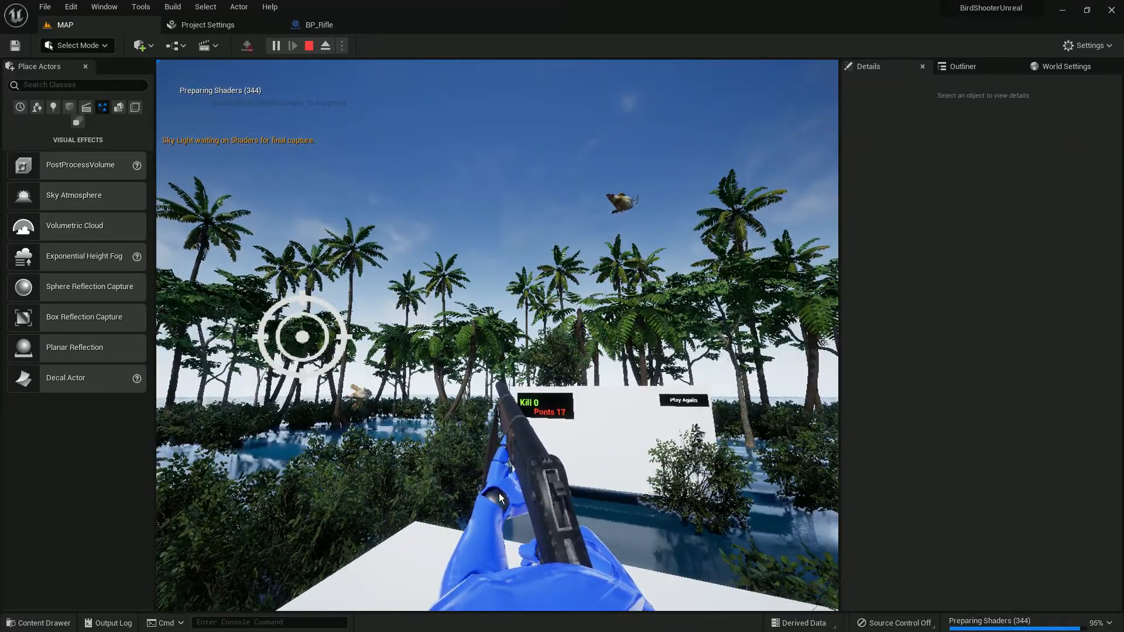
click(496, 515)
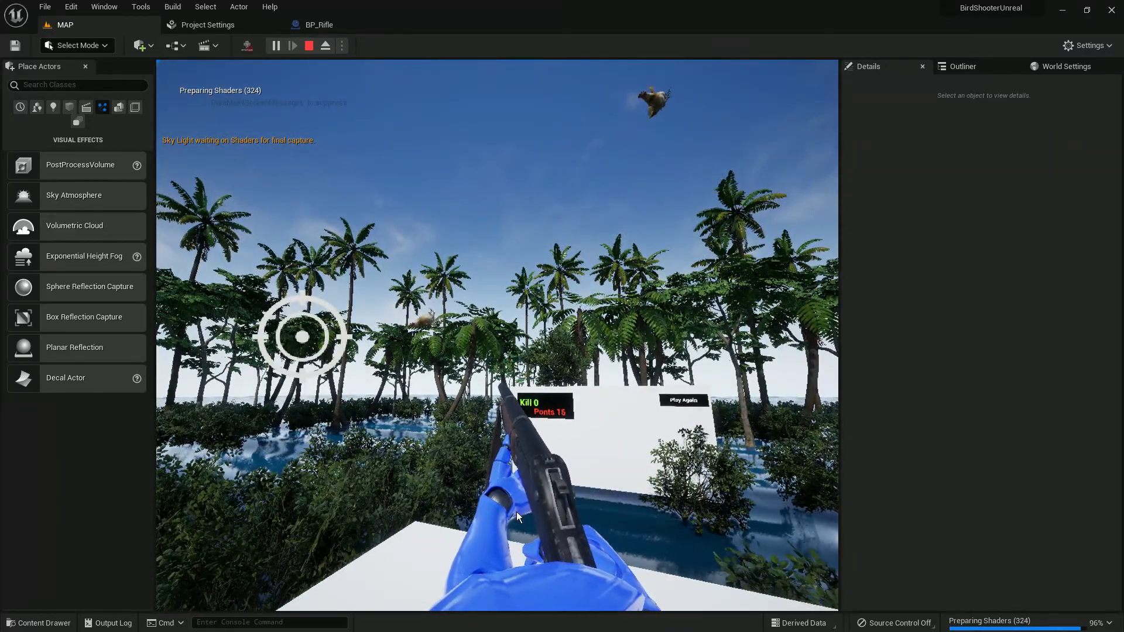
key(Escape)
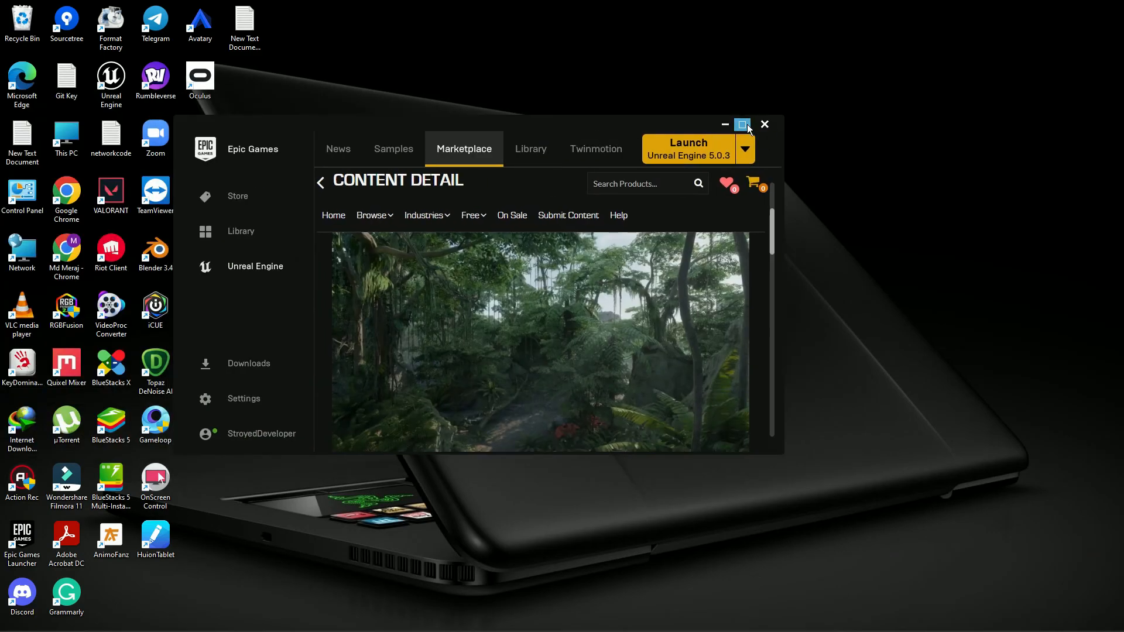
Switch to the Epic Games Launcher, open the Unreal Engine library and include all categories in the vault filter.
click(742, 124)
click(354, 31)
scroll(824, 281, up, 3)
scroll(824, 281, up, 10)
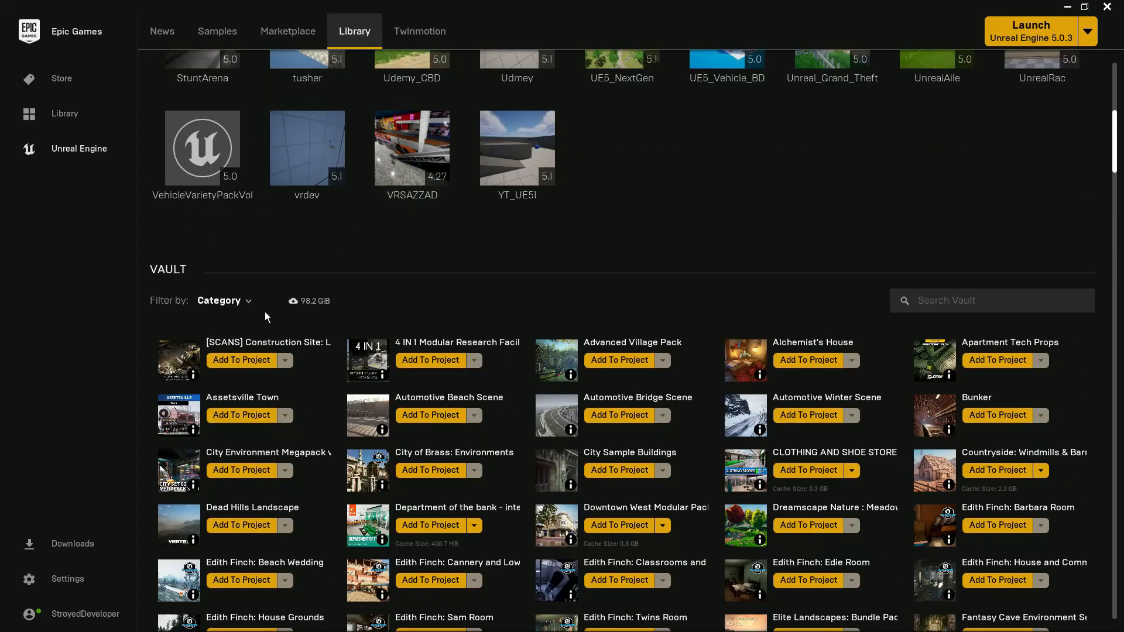
click(241, 301)
click(238, 336)
scroll(239, 336, down, 1)
scroll(717, 229, down, 1)
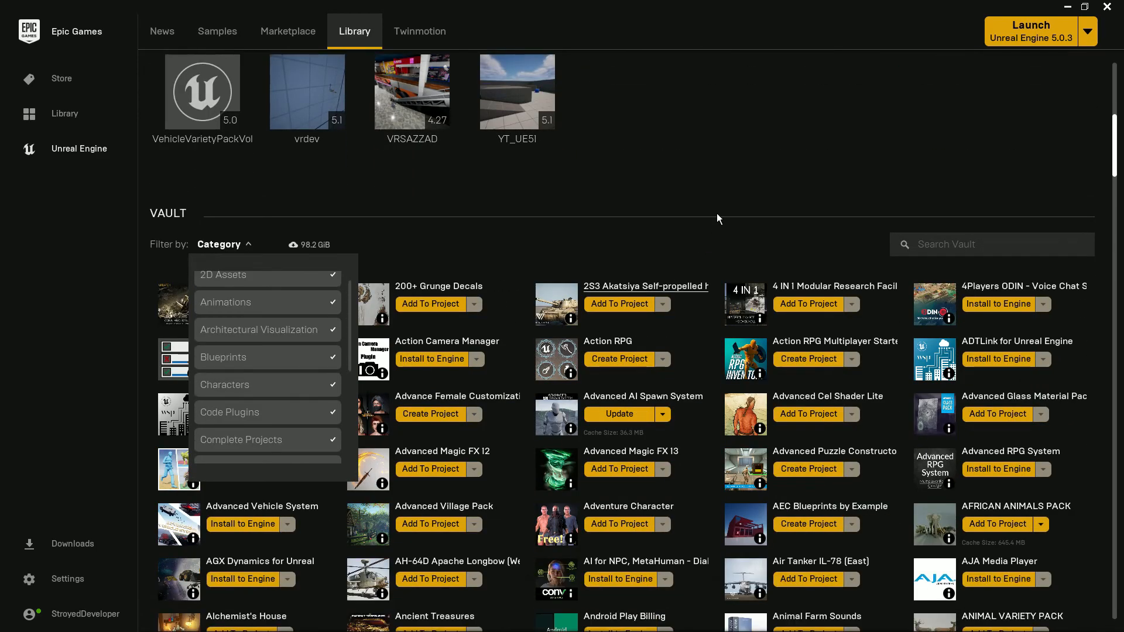
Search the vault for "mod" and add the Stylized Modular Character pack to the BirdShooterUnreal project.
click(785, 199)
click(950, 241)
text(mod)
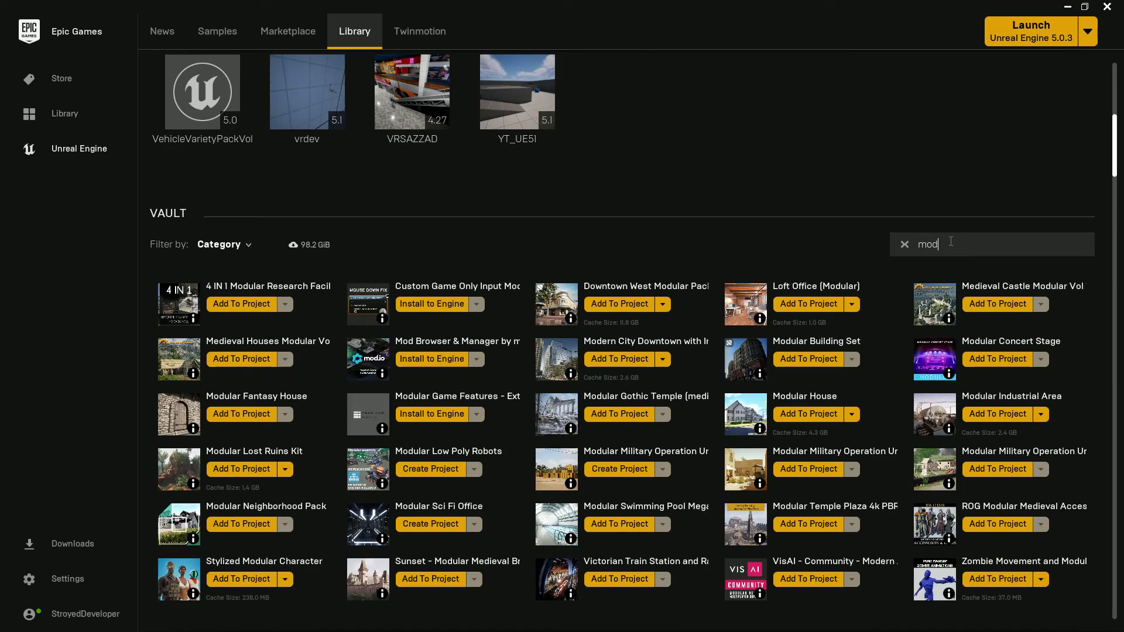
click(276, 579)
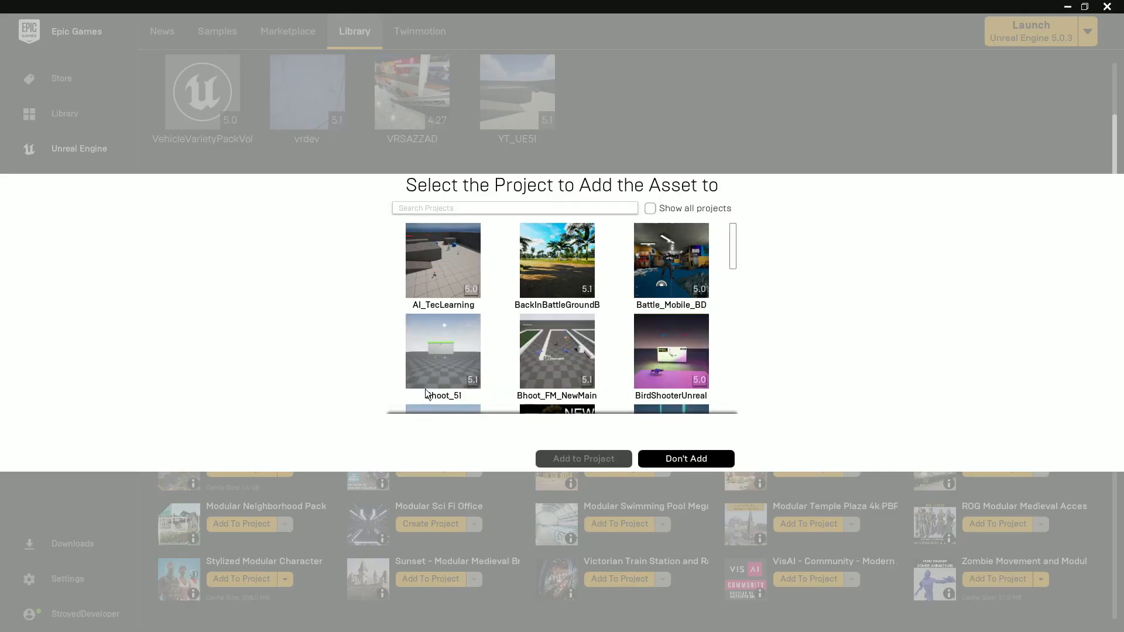
click(501, 210)
text(sh)
click(417, 264)
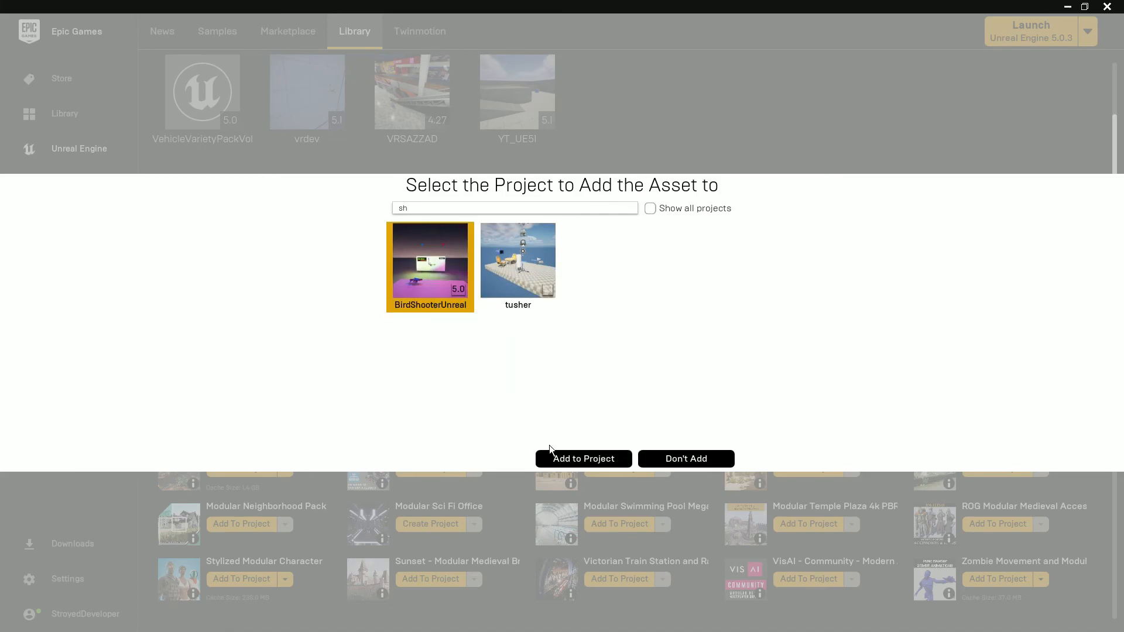
click(578, 460)
scroll(331, 559, down, 2)
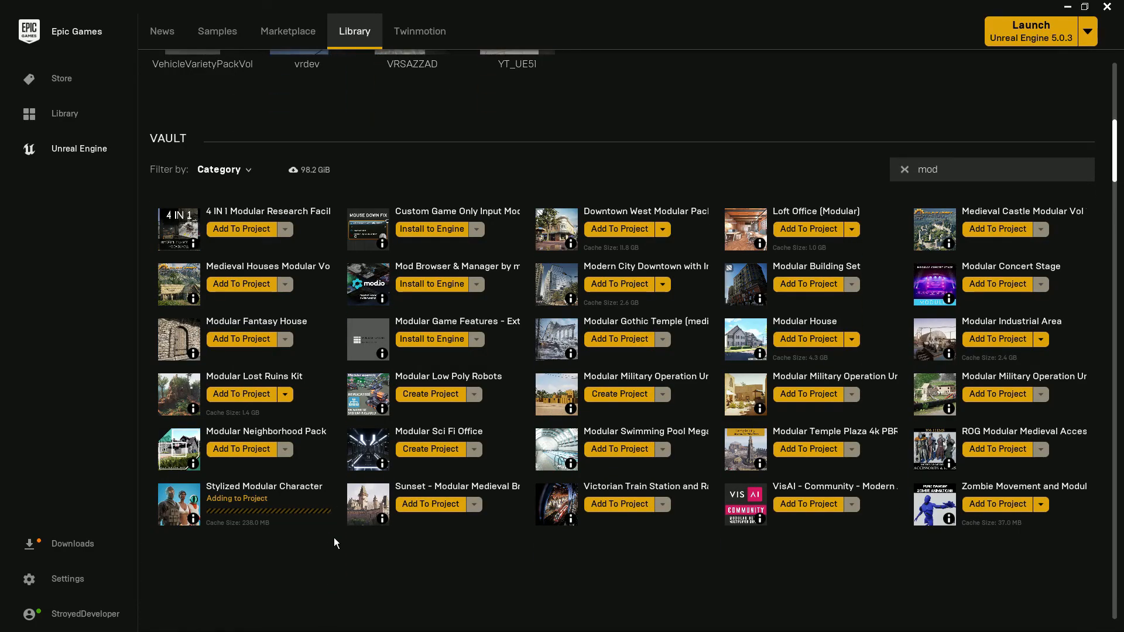
Switch back to Unreal Editor and show the project's top-level Content folder to check for the StylizedModularChar folder.
click(1067, 7)
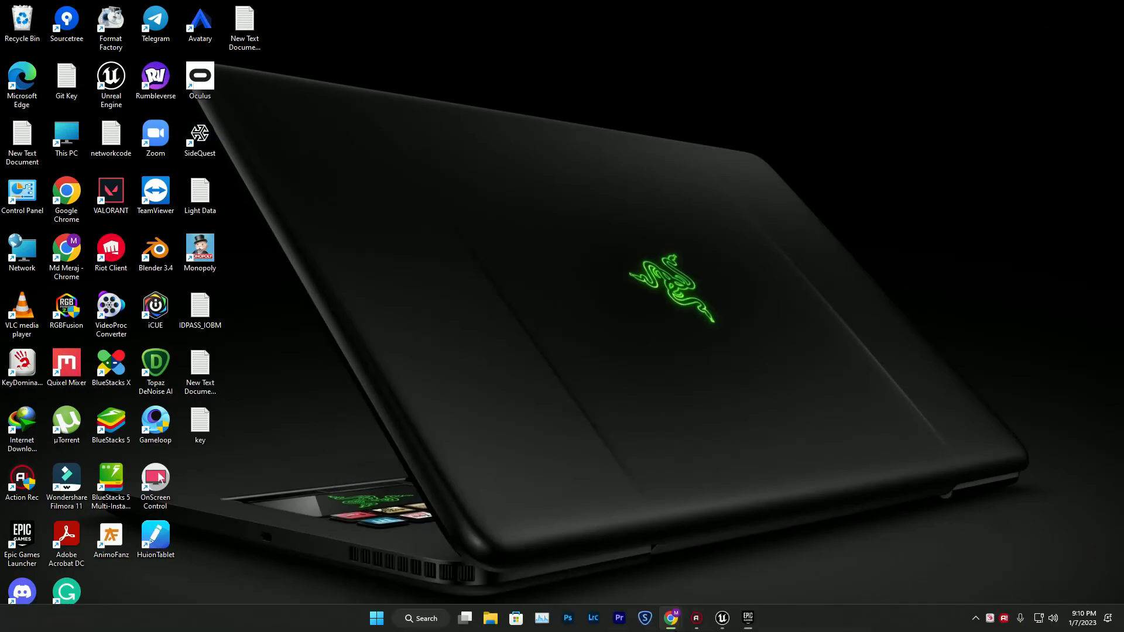
click(720, 619)
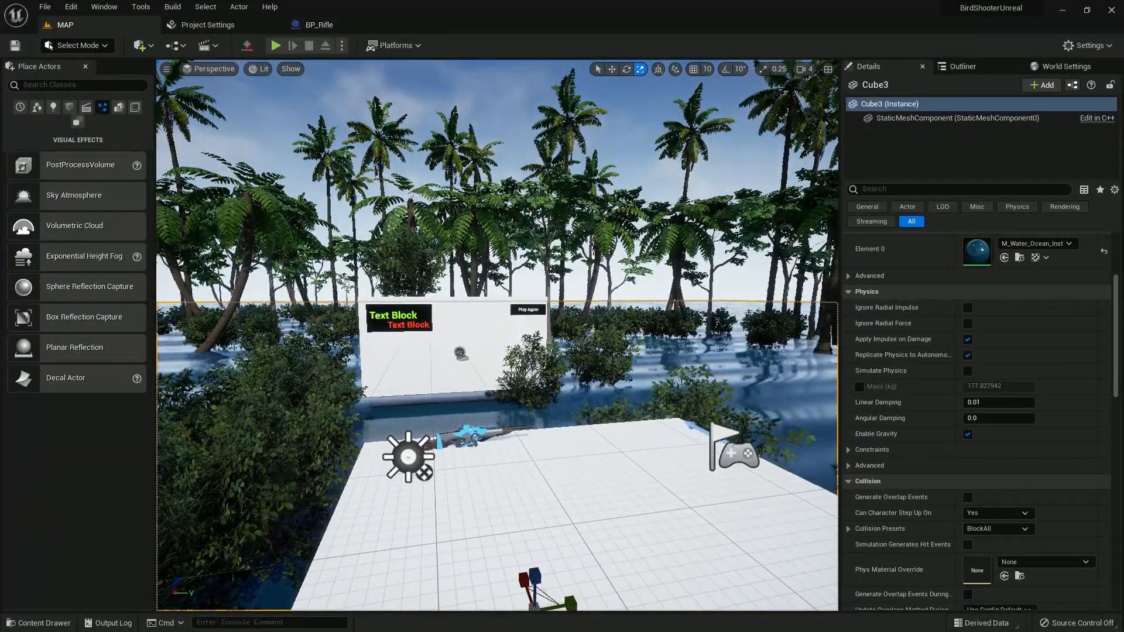
click(44, 622)
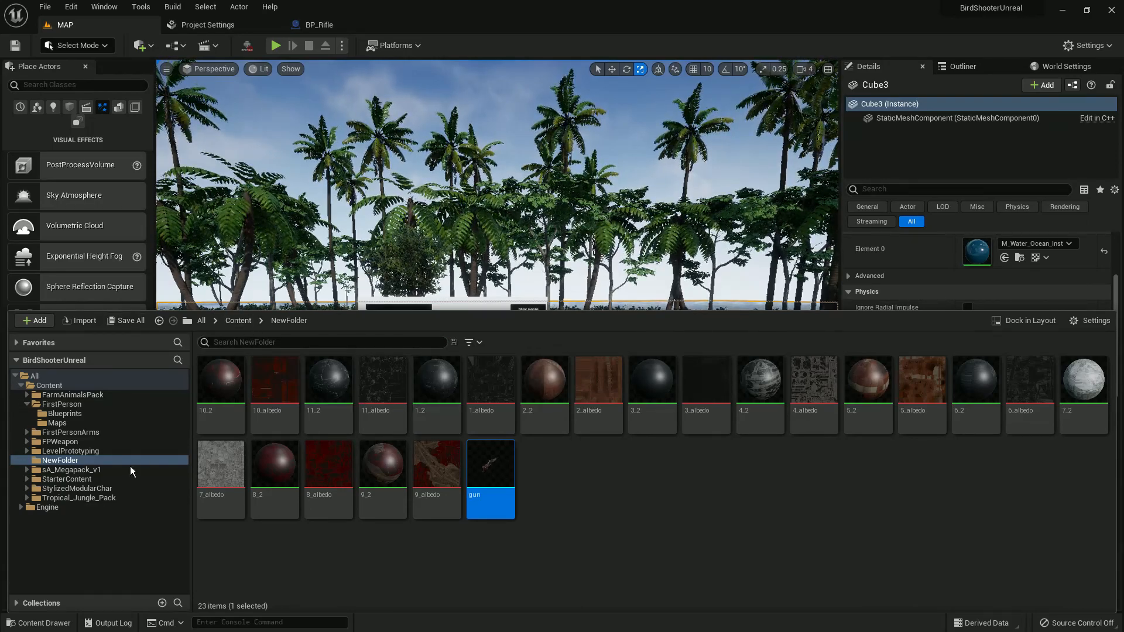
click(162, 319)
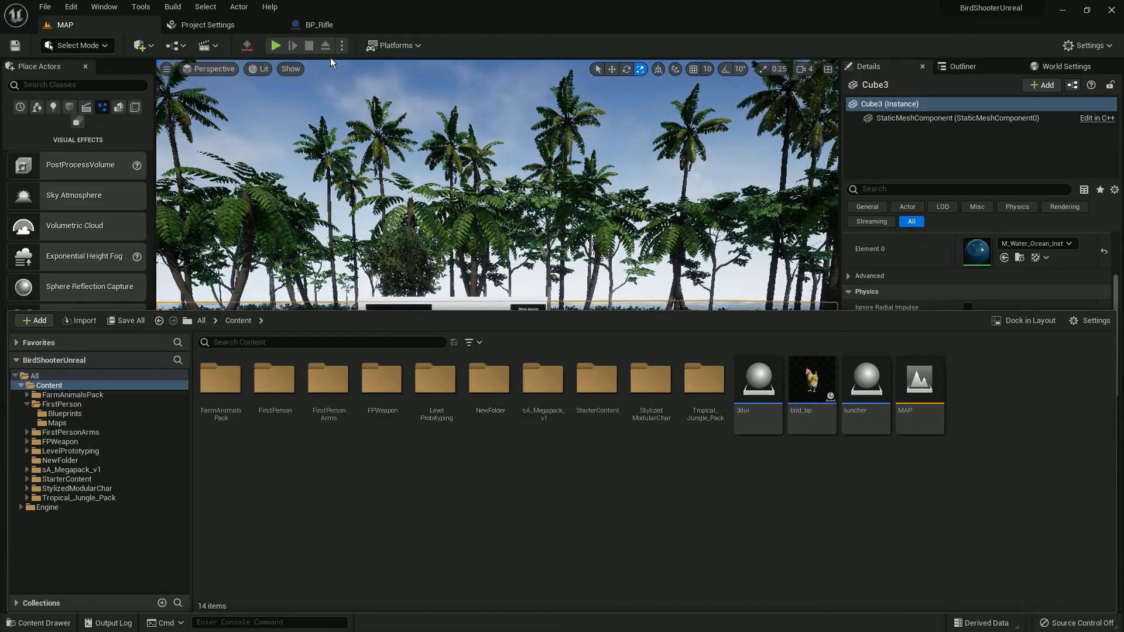
Play-test the level in full screen, shooting at the flying birds, then stop playing.
click(273, 46)
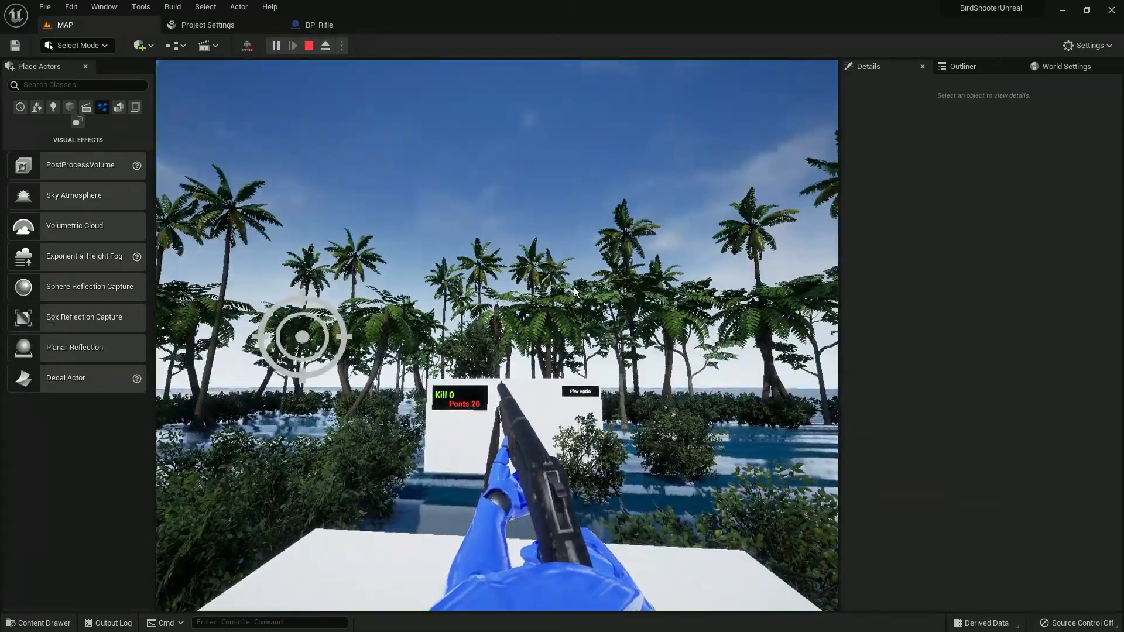
key(F11)
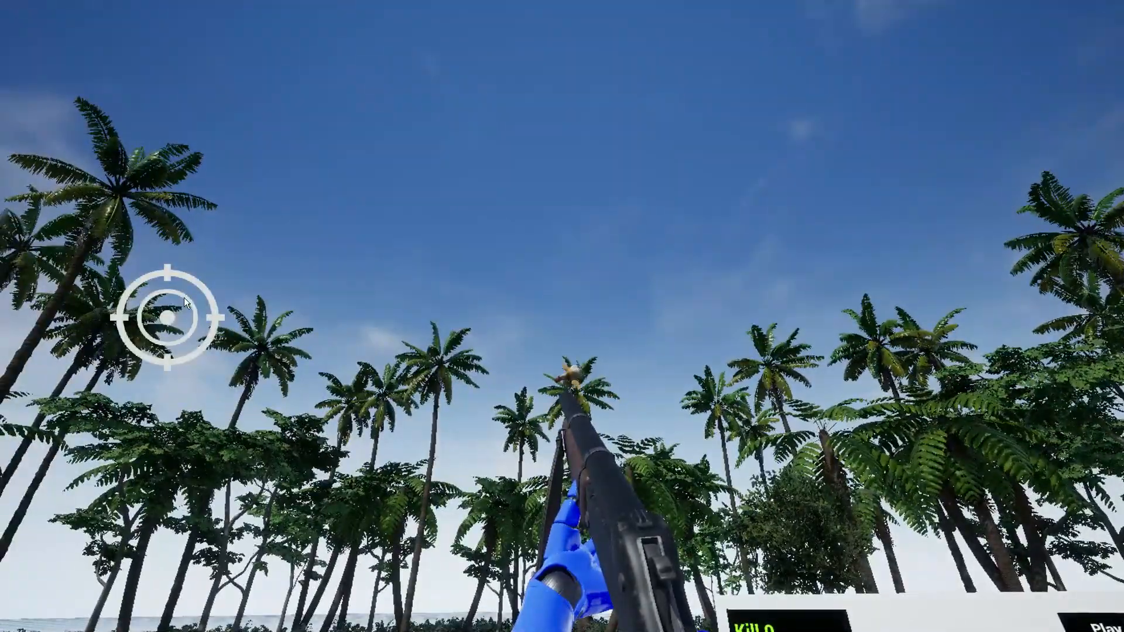
click(614, 340)
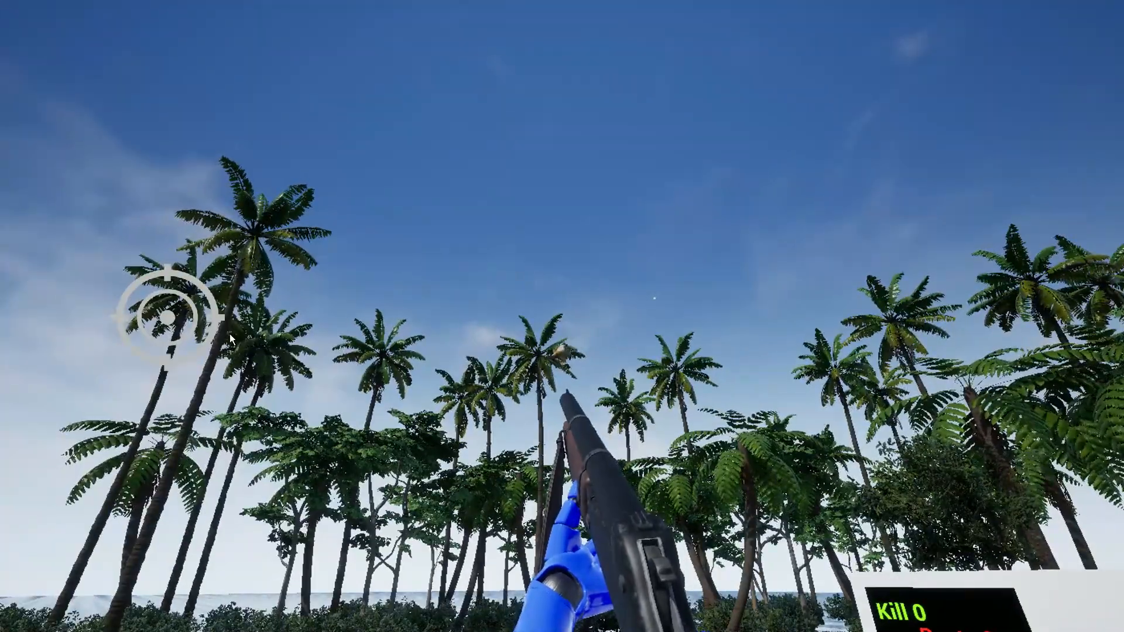
click(230, 334)
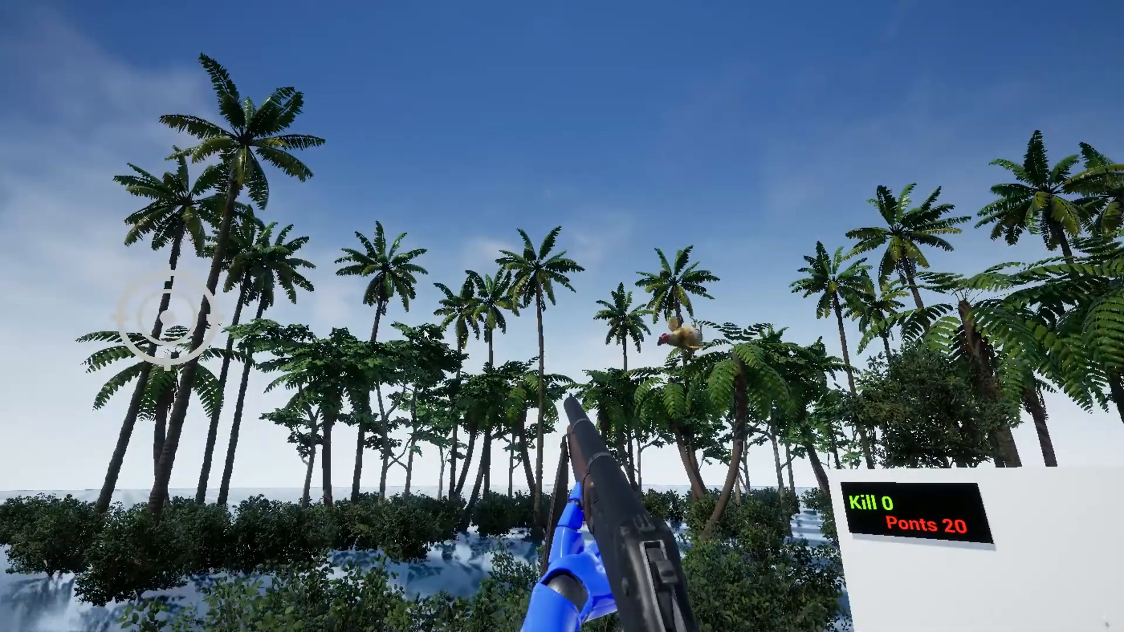
click(585, 333)
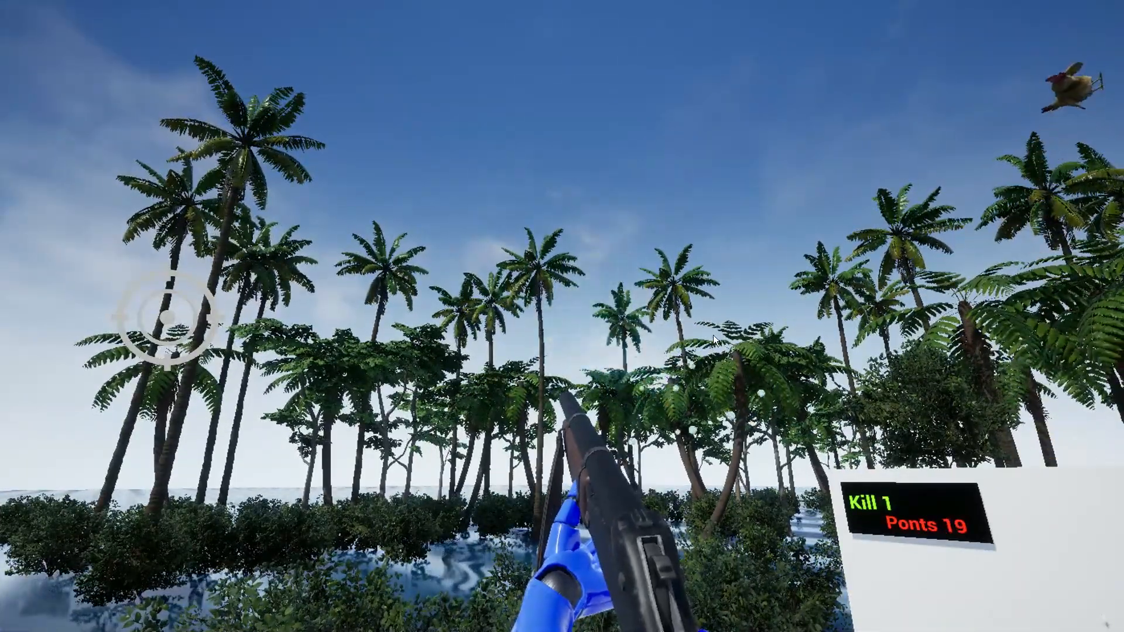
key(Escape)
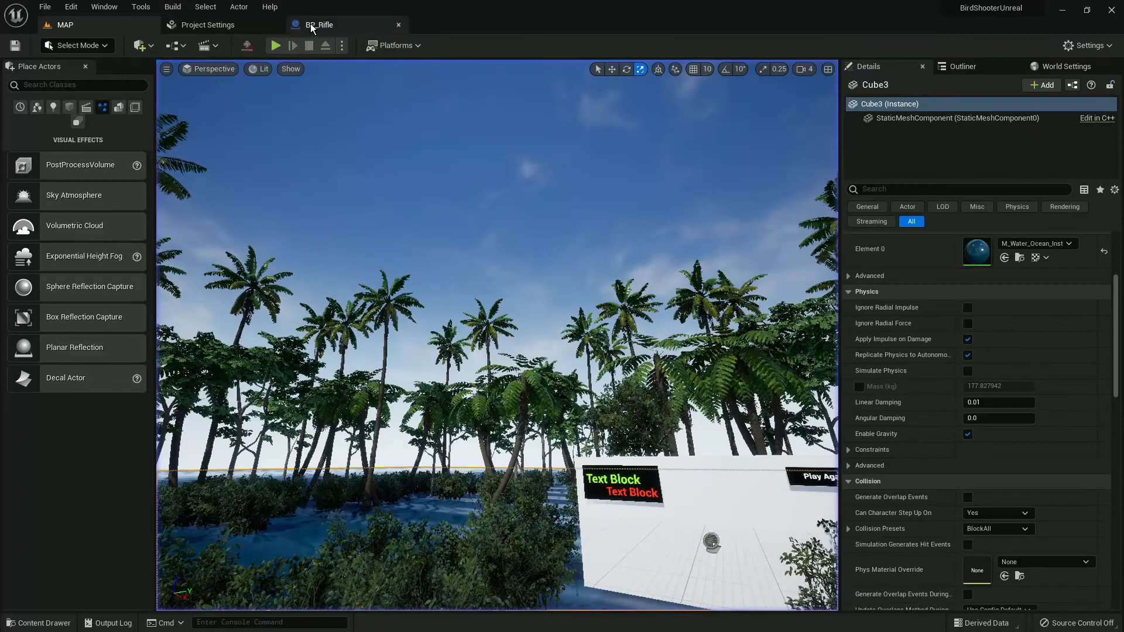
Open the input widget from the FirstPerson/Blueprints folder for editing.
click(310, 23)
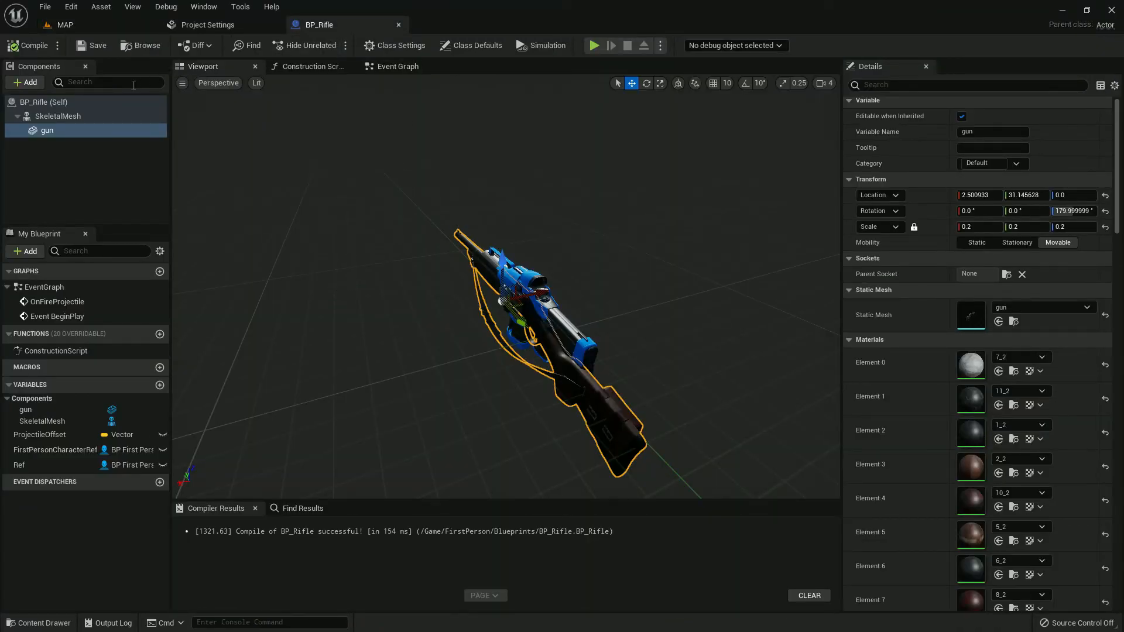
click(60, 25)
key(ctrl+space)
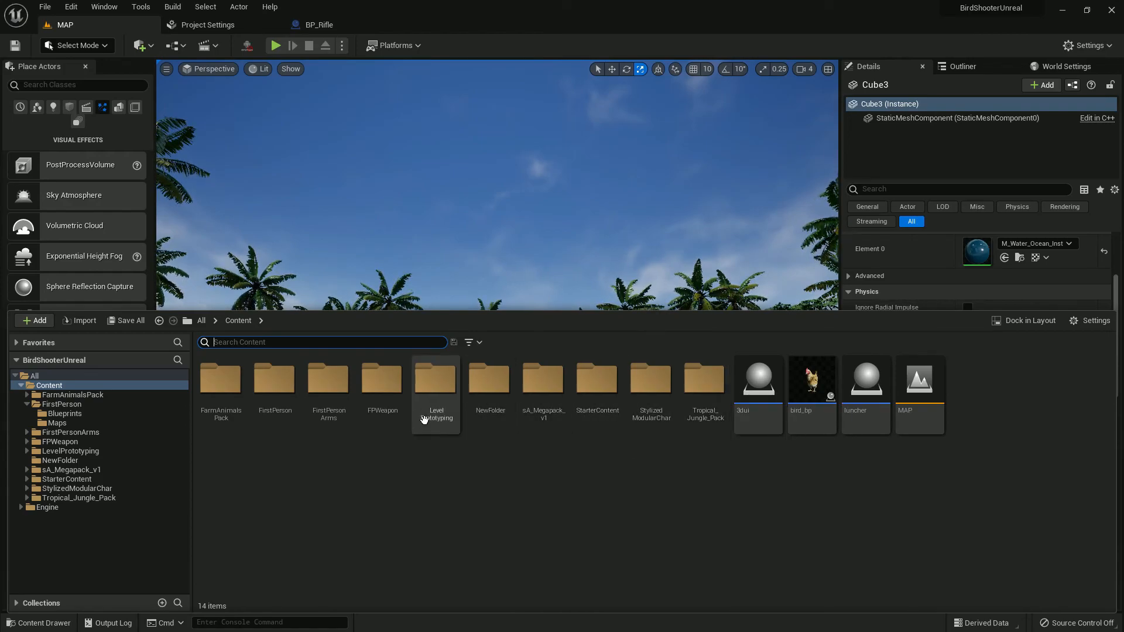
double_click(274, 380)
double_click(221, 380)
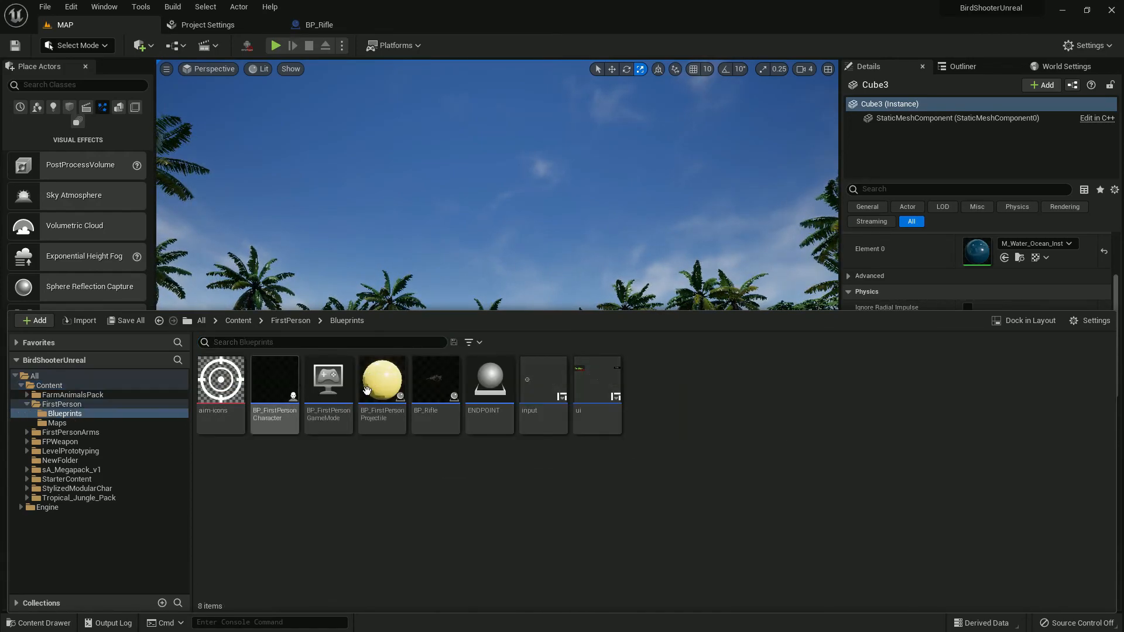
double_click(537, 371)
scroll(346, 428, down, 2)
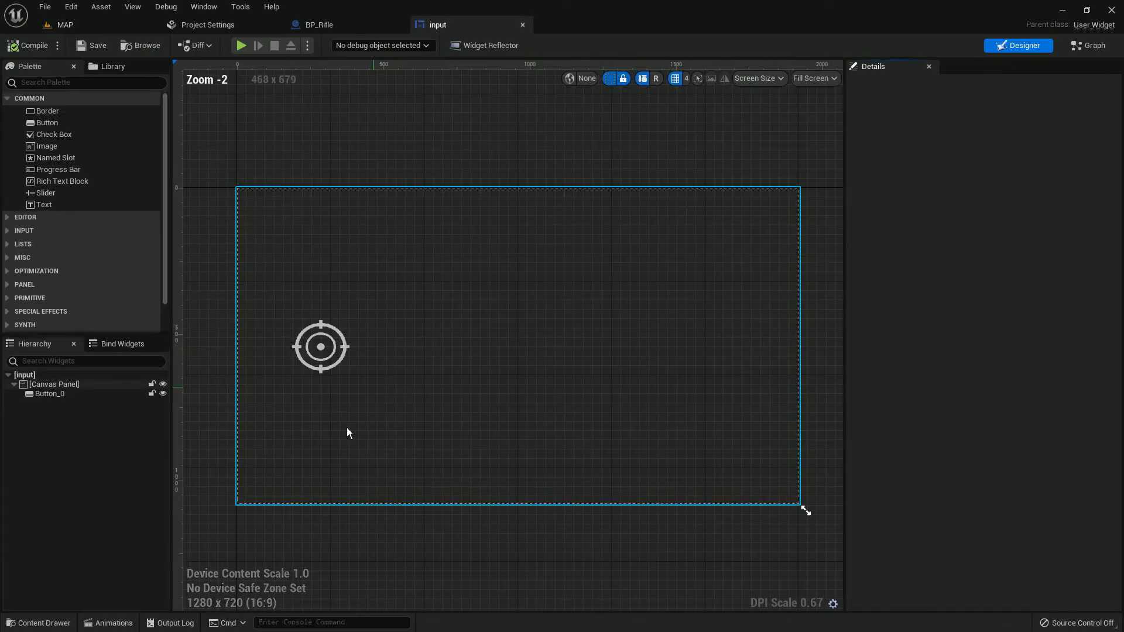
Import the AIM_IOC1 image from the Game Icones folder on the G: drive into the FirstPerson/Blueprints folder.
click(44, 623)
right_click(514, 550)
click(470, 192)
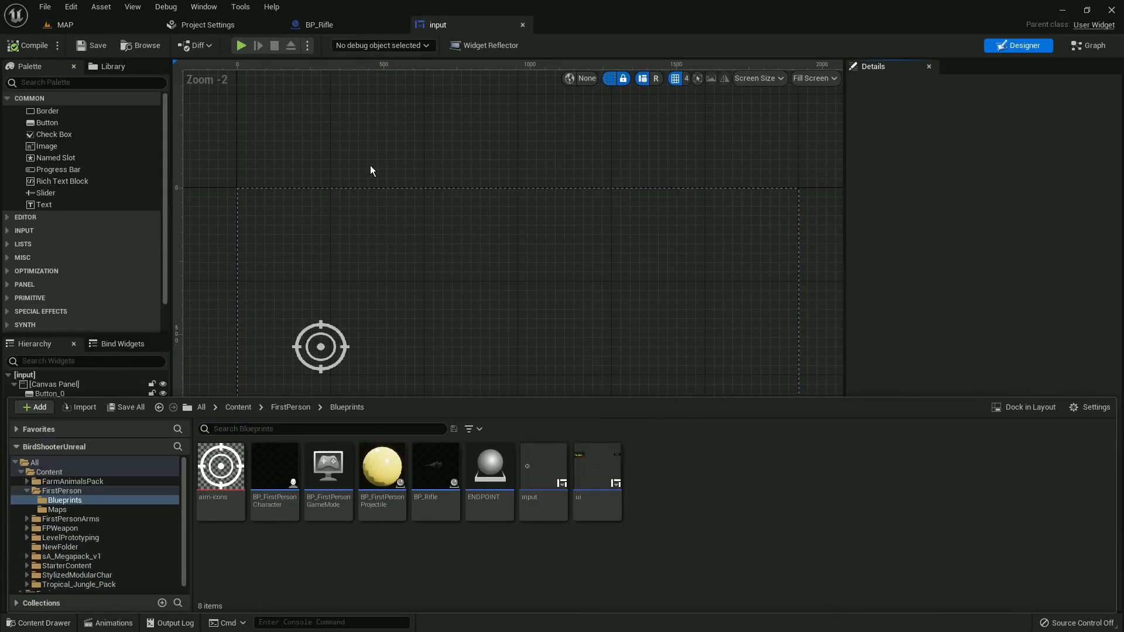
scroll(75, 212, down, 5)
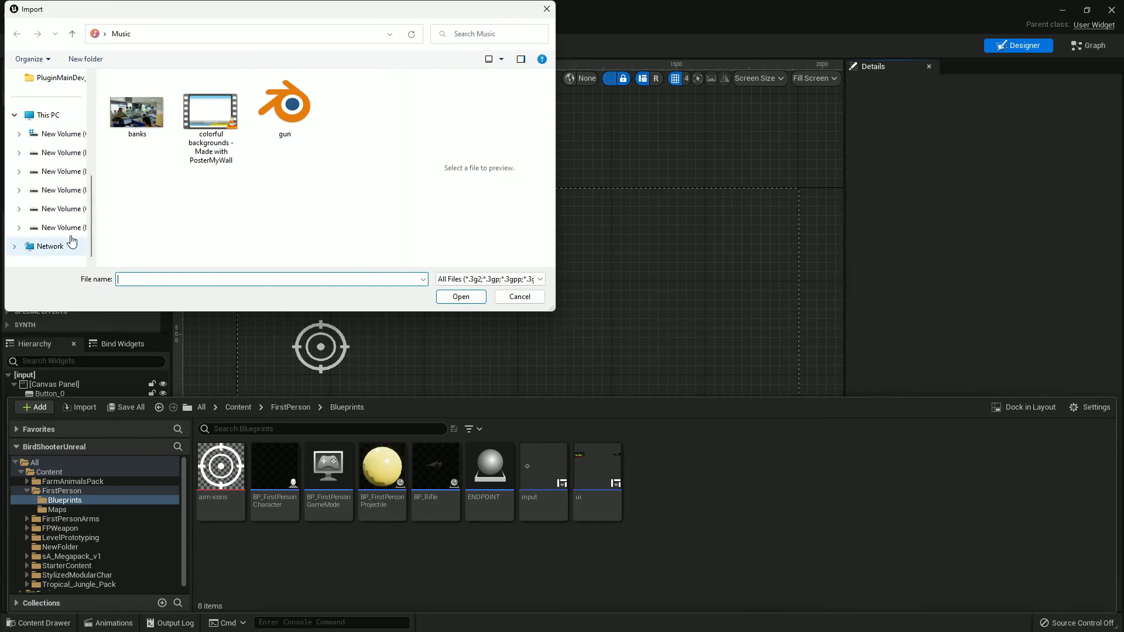
click(70, 210)
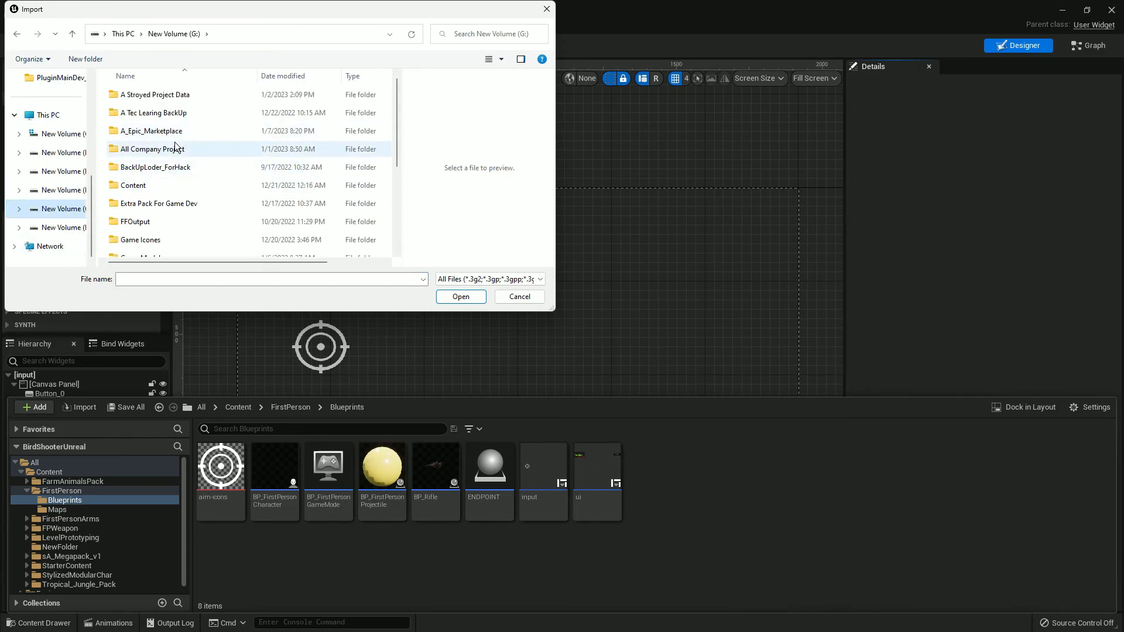
scroll(178, 183, down, 1)
double_click(162, 193)
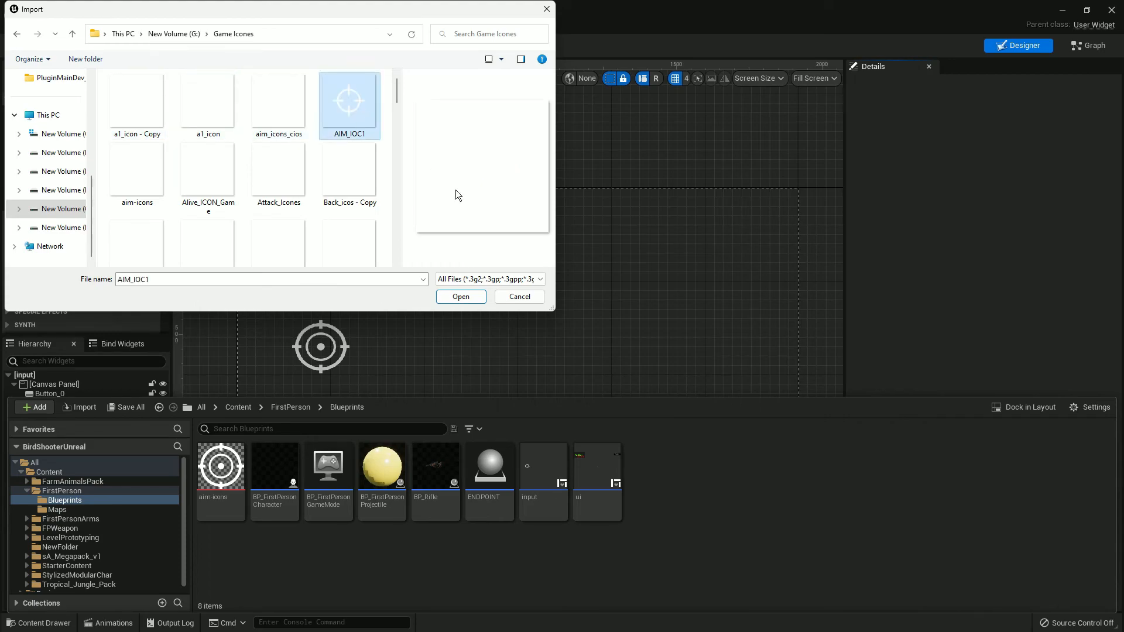
click(461, 297)
Apply the sprite texture settings to the imported AIM_IOC1 texture.
right_click(673, 462)
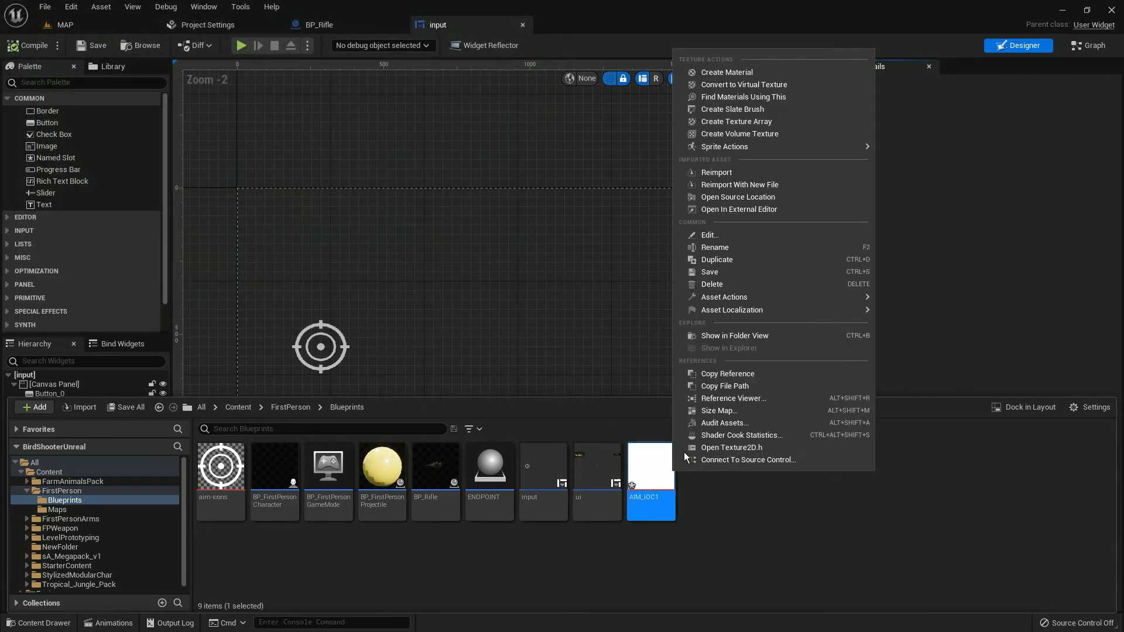
mouse_move(861, 147)
click(931, 172)
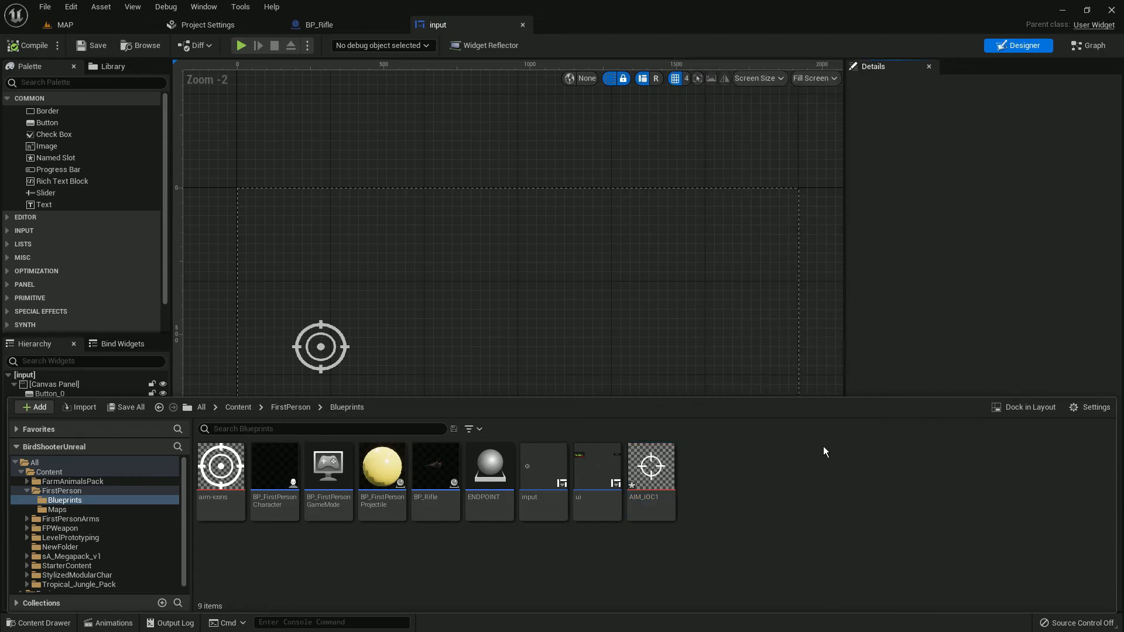
Place the AIM_IOC1 crosshair on the input widget's canvas, set its Size Y to 100, and anchor it to the centre.
drag(665, 462, 529, 346)
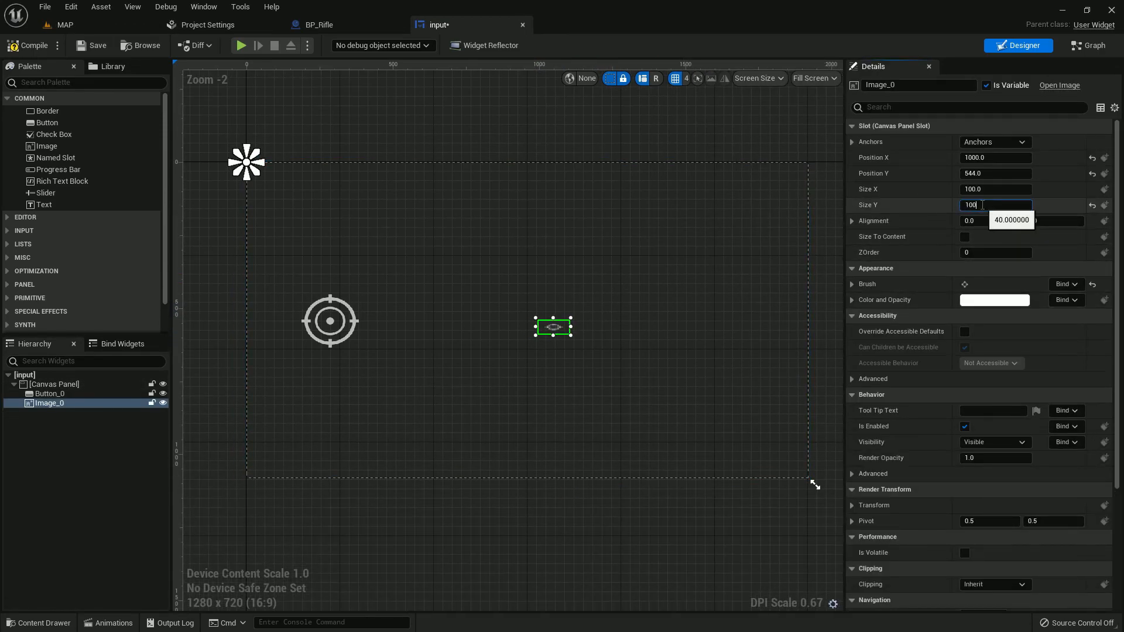
click(976, 142)
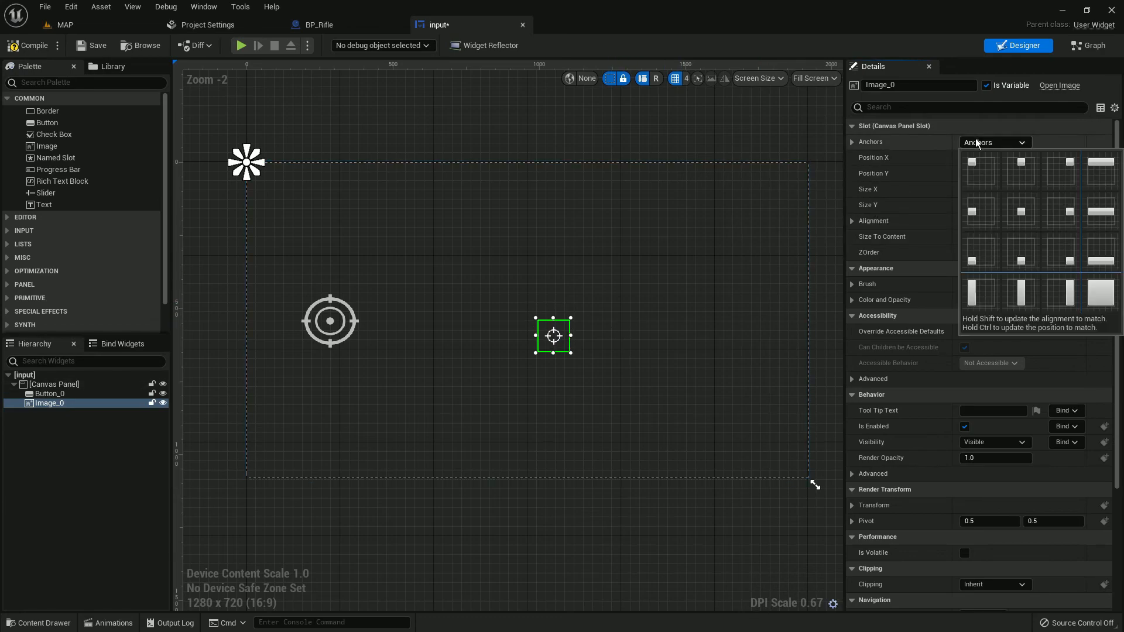
click(1016, 211)
Move the crosshair image onto the centre anchor, at about -49, -48.5, so the crosshair is centred on it.
scroll(630, 304, up, 10)
right_drag(354, 418, 620, 344)
scroll(592, 359, up, 6)
drag(577, 356, 363, 227)
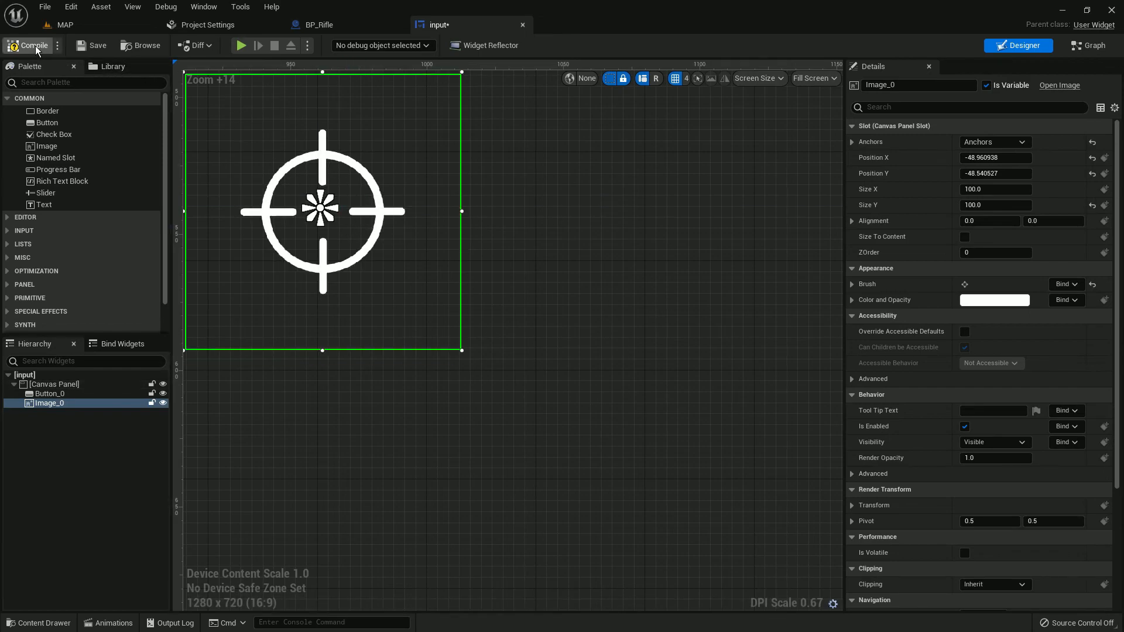
Play-test the MAP level to check the new crosshair, try the on-screen aim button, and stop playing.
click(66, 26)
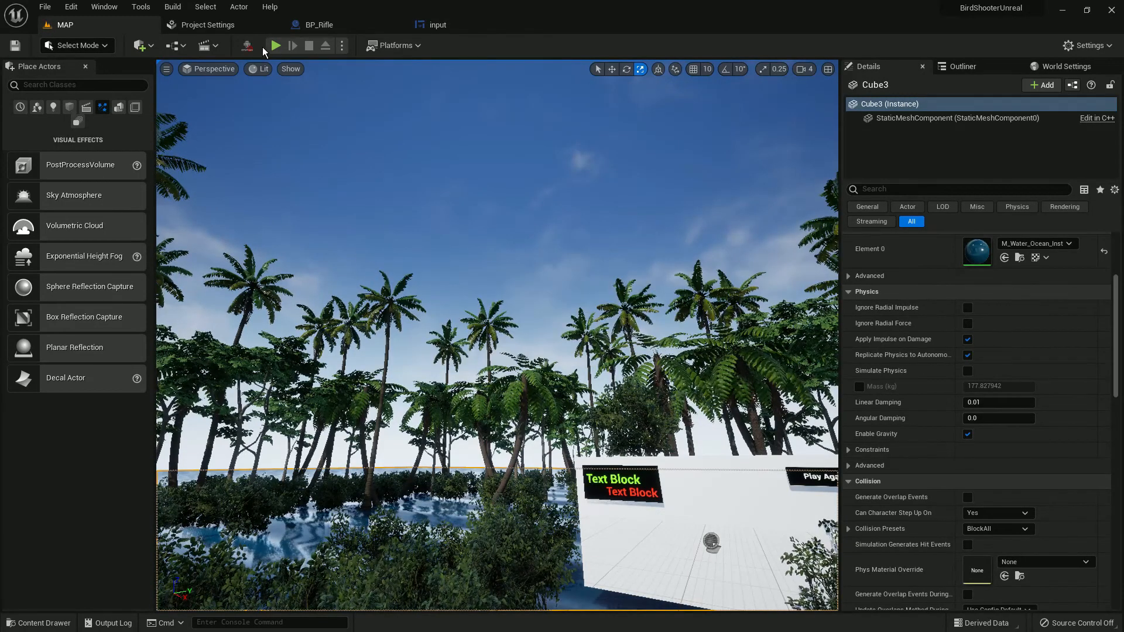
click(275, 45)
click(579, 285)
key(shift+F1)
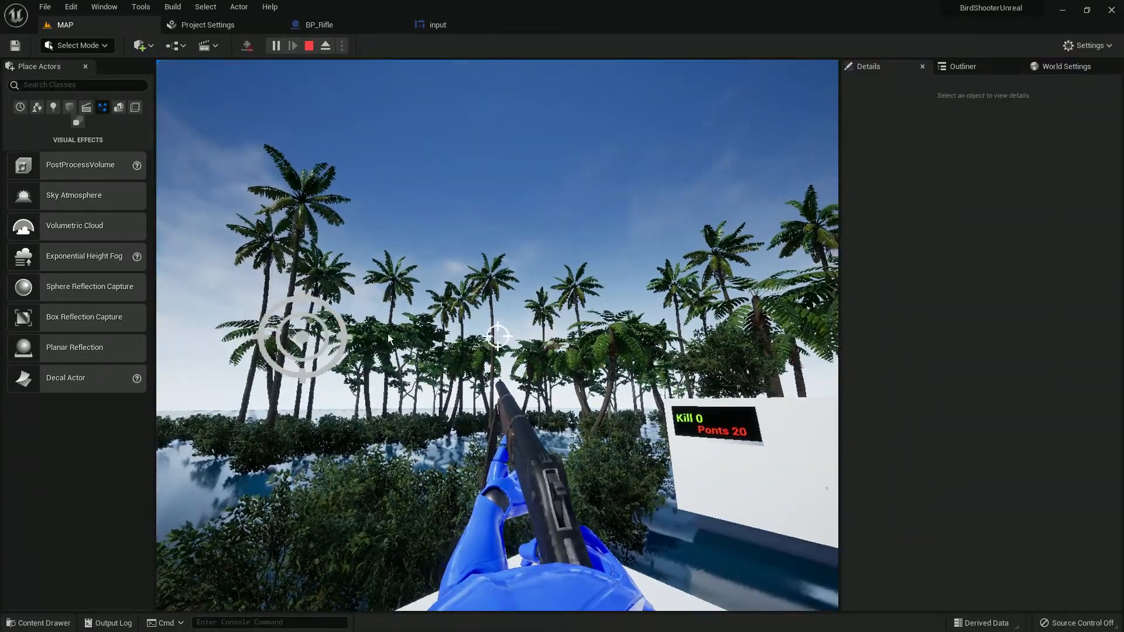
click(302, 338)
key(Escape)
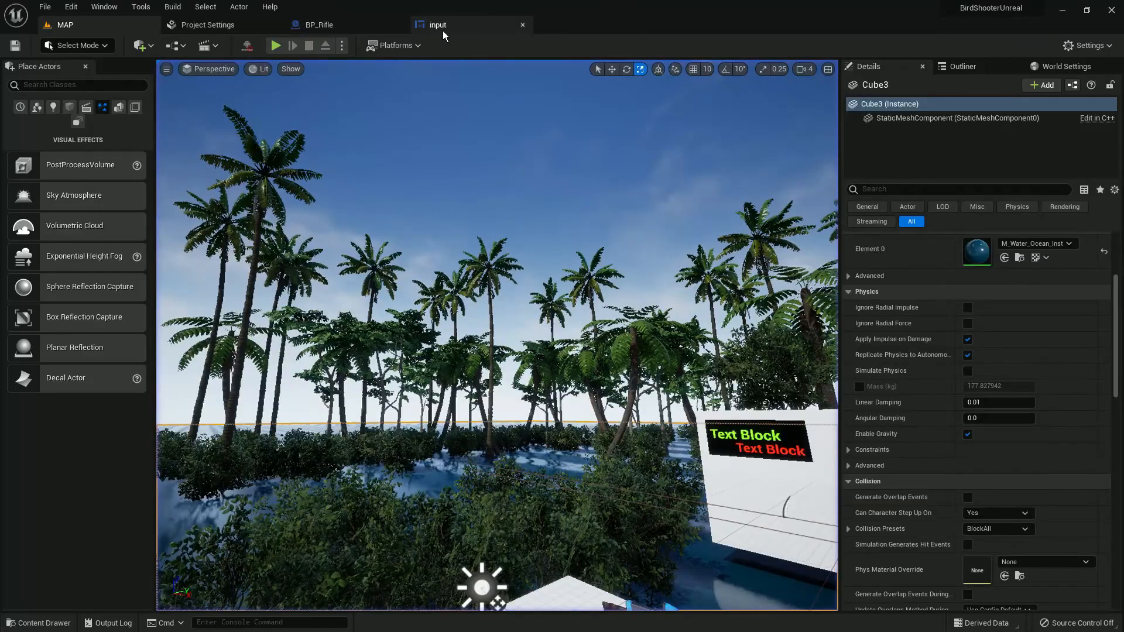
Set the crosshair image's size to 50 by 50, re-centre it on the anchor, and save the input widget.
click(440, 26)
click(989, 204)
text(50)
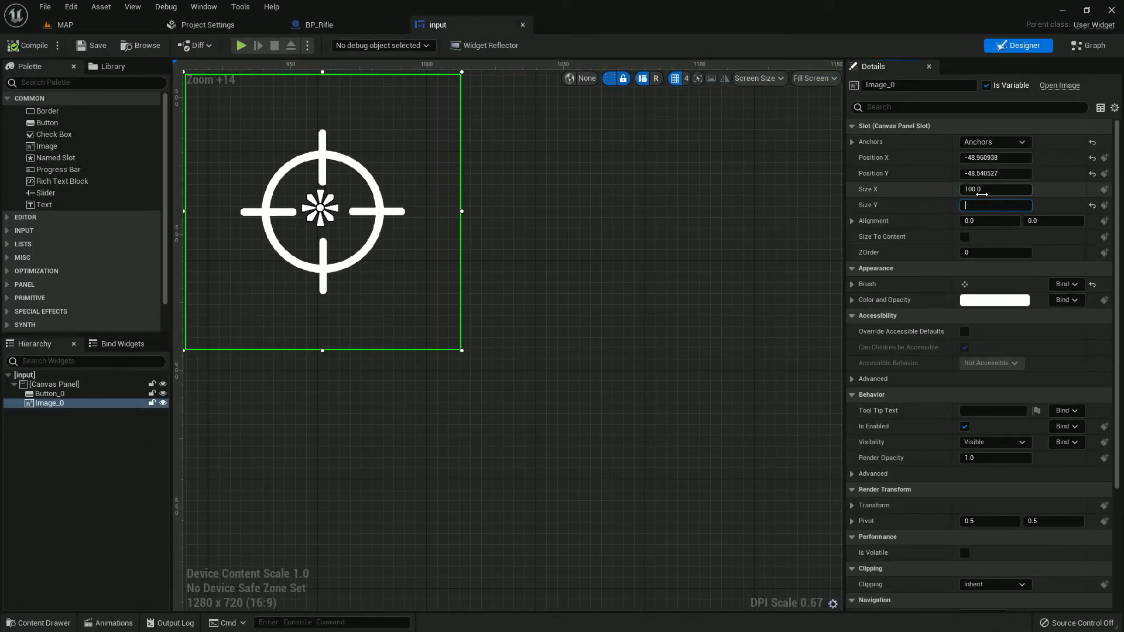
key(Return)
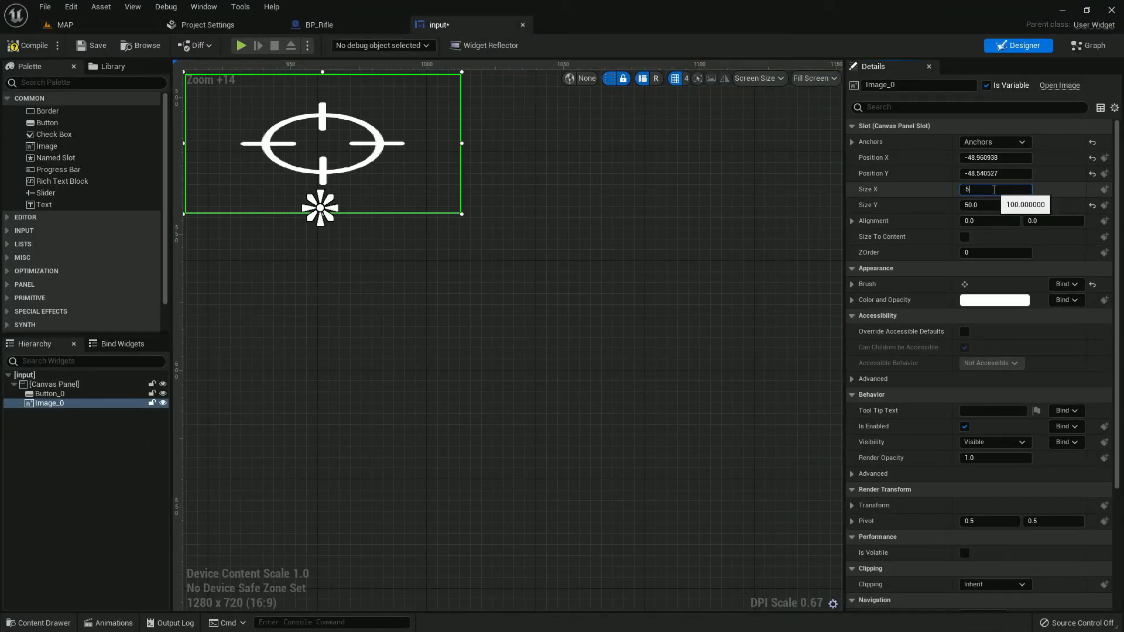
drag(246, 129, 309, 194)
click(91, 49)
Return to the MAP level, save it, and show the project's top-level Content folder.
click(76, 28)
click(16, 46)
click(39, 623)
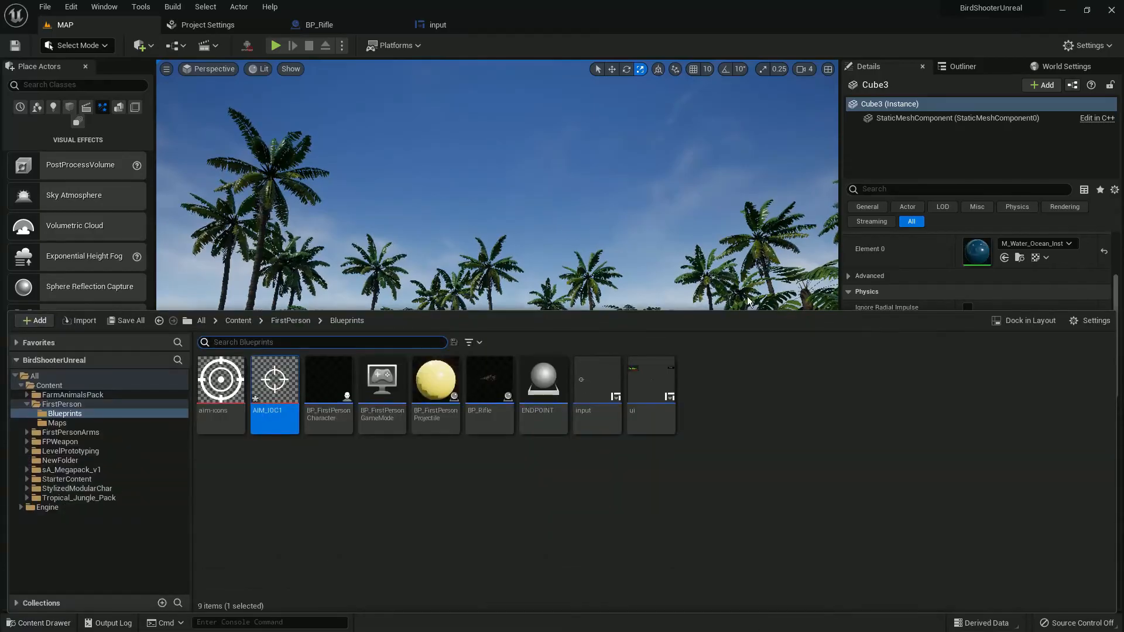
click(1087, 10)
click(956, 50)
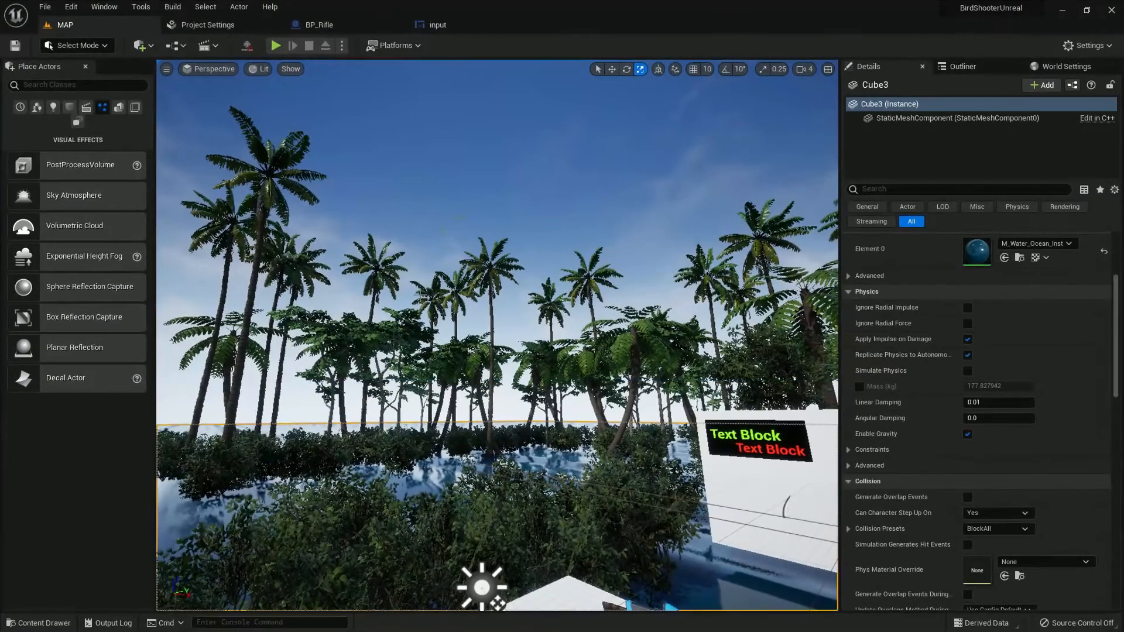
click(39, 623)
click(238, 320)
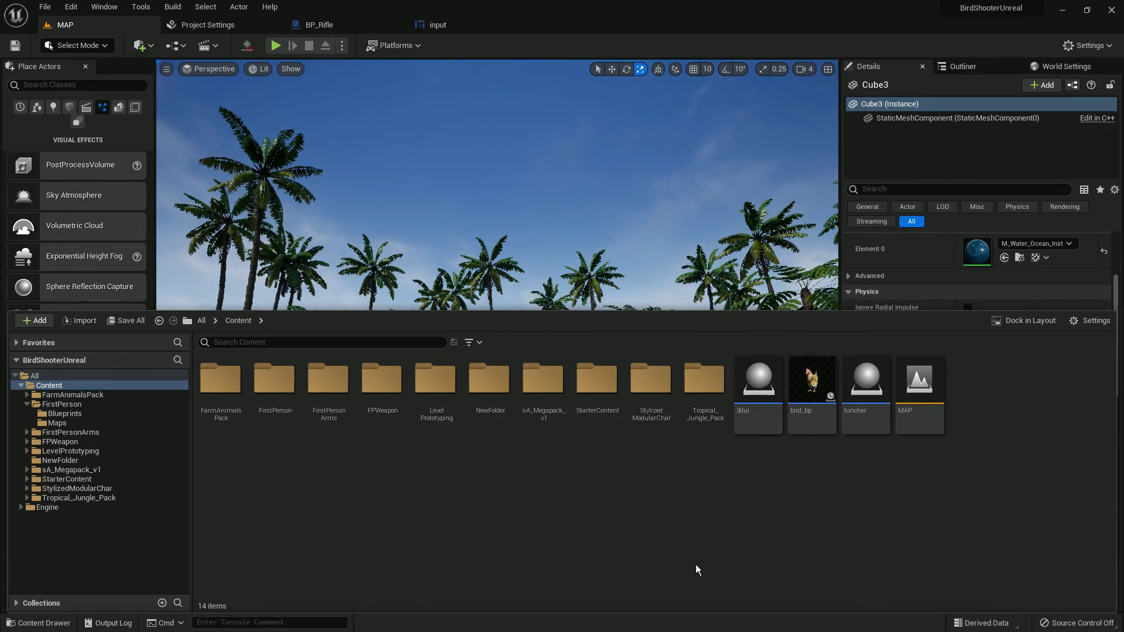
key(super)
click(901, 519)
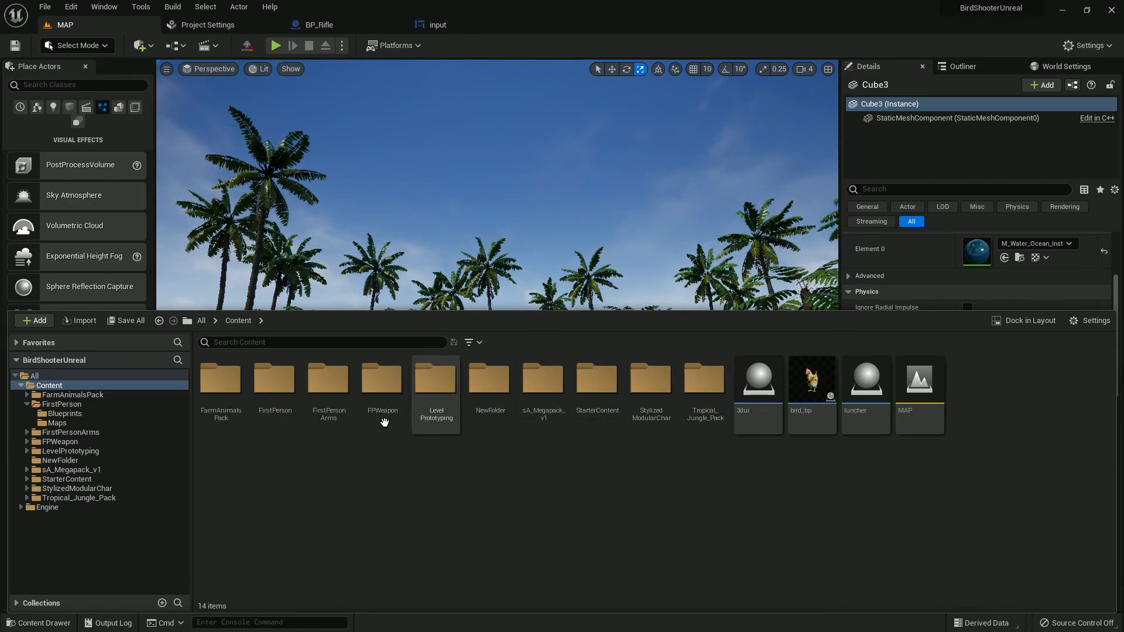
Look through the FirstPersonArms/Character/Mesh folder for the player's arm meshes.
double_click(341, 404)
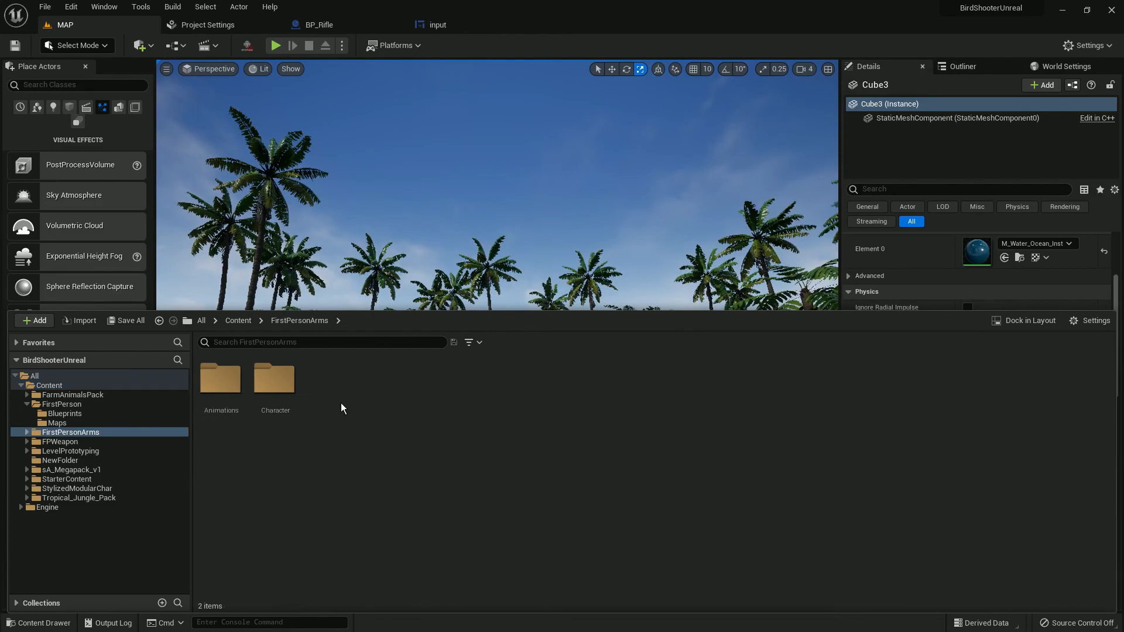
double_click(275, 384)
double_click(275, 383)
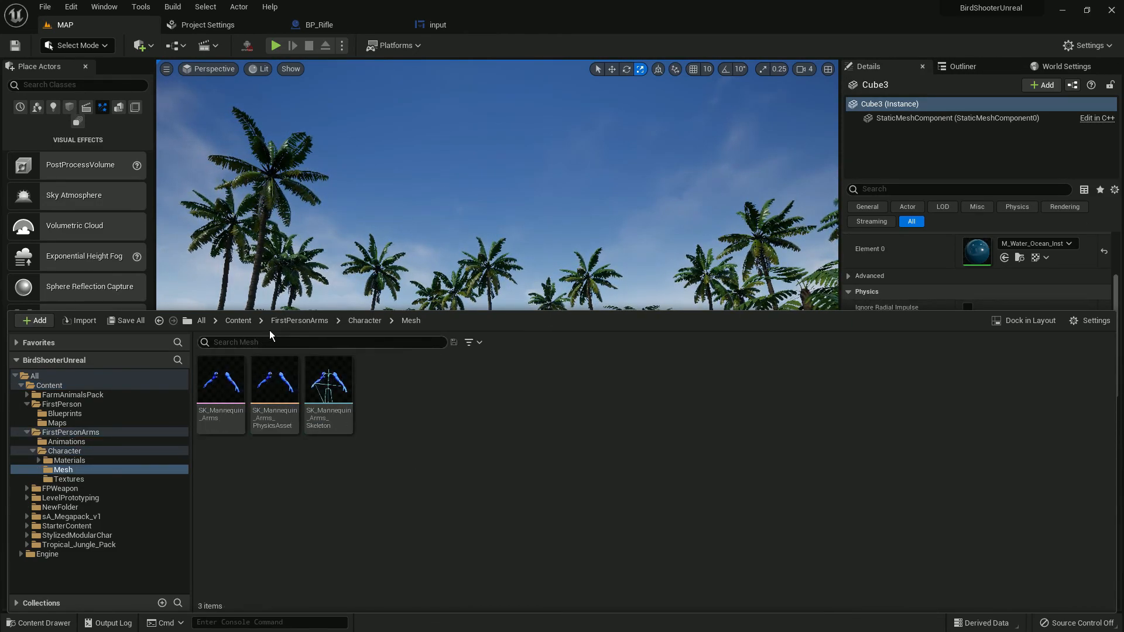
Browse to StylizedModularChar/Meshes/Male/Hands and examine the available hand meshes.
click(237, 321)
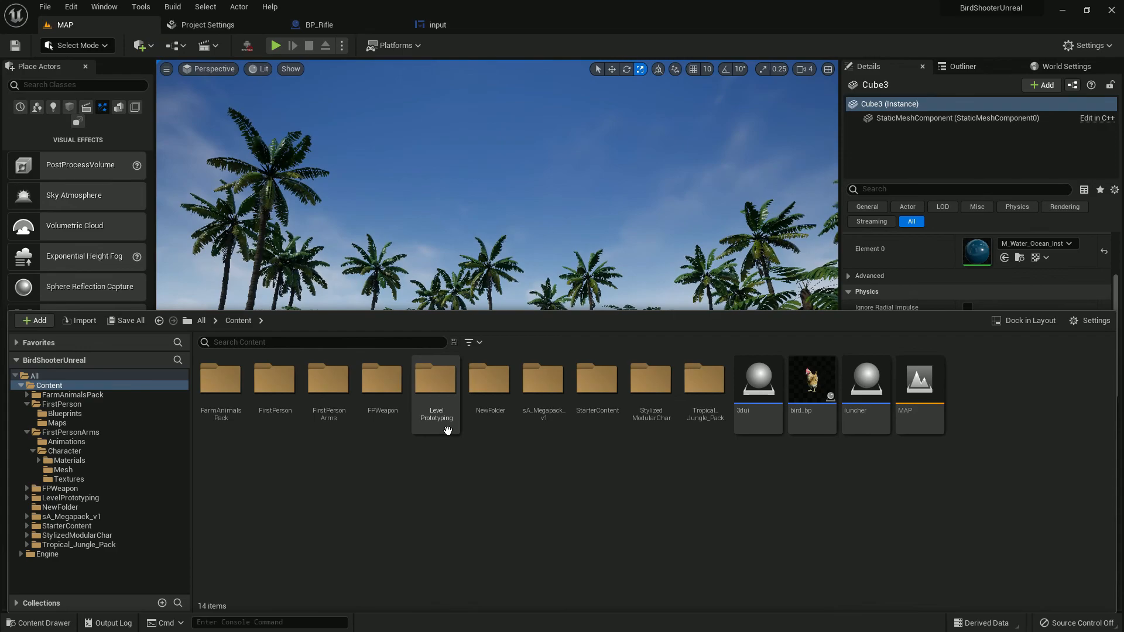
double_click(654, 395)
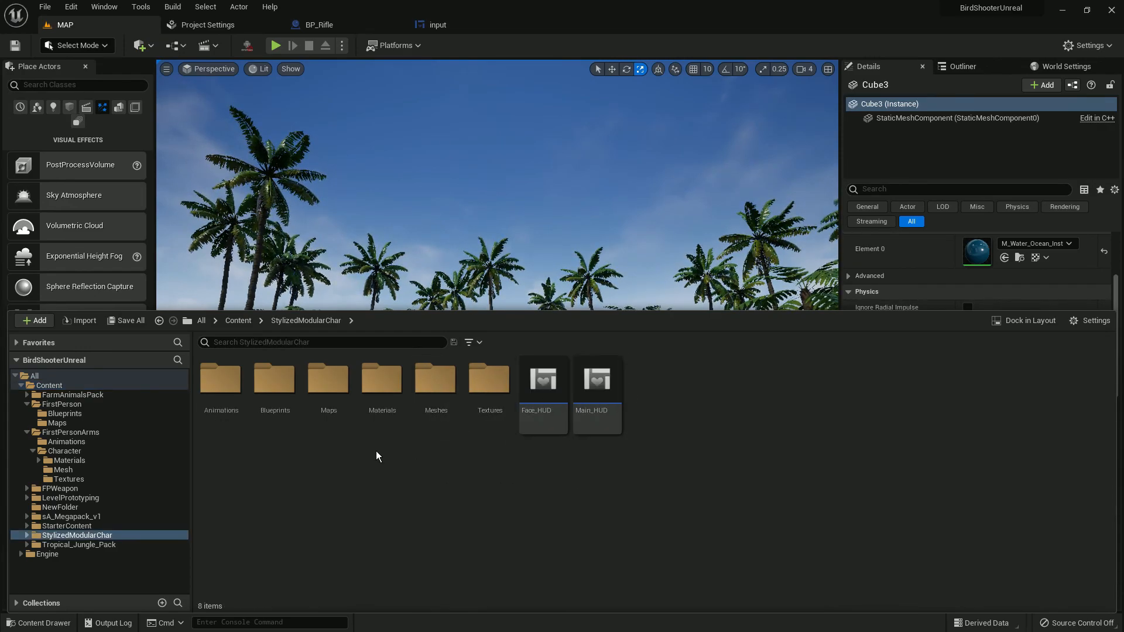
double_click(421, 400)
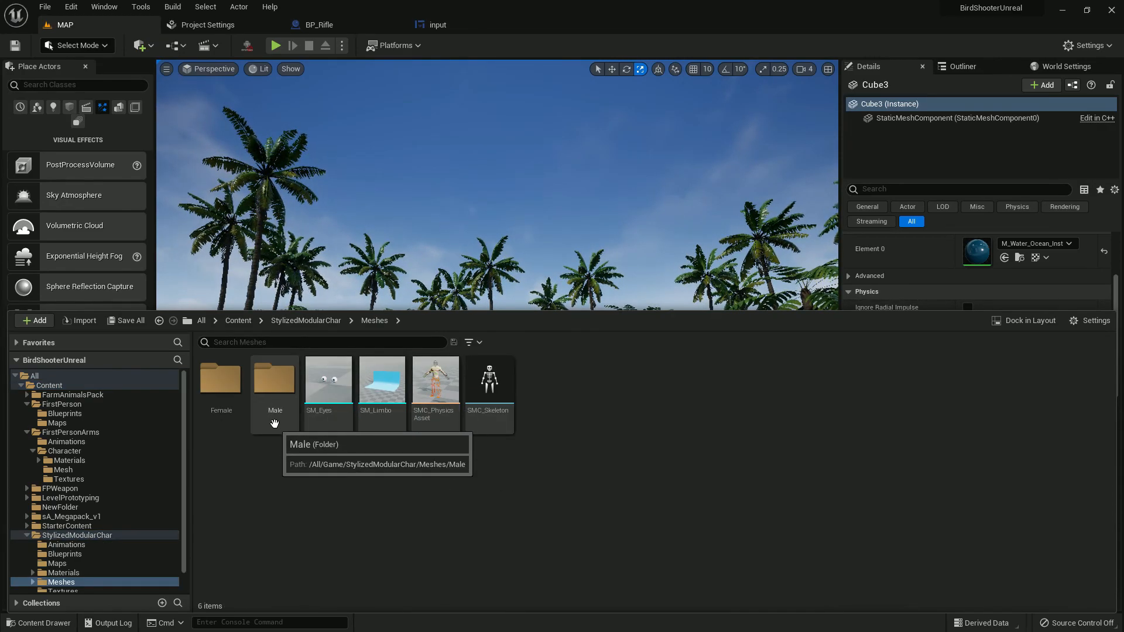
double_click(275, 390)
double_click(382, 379)
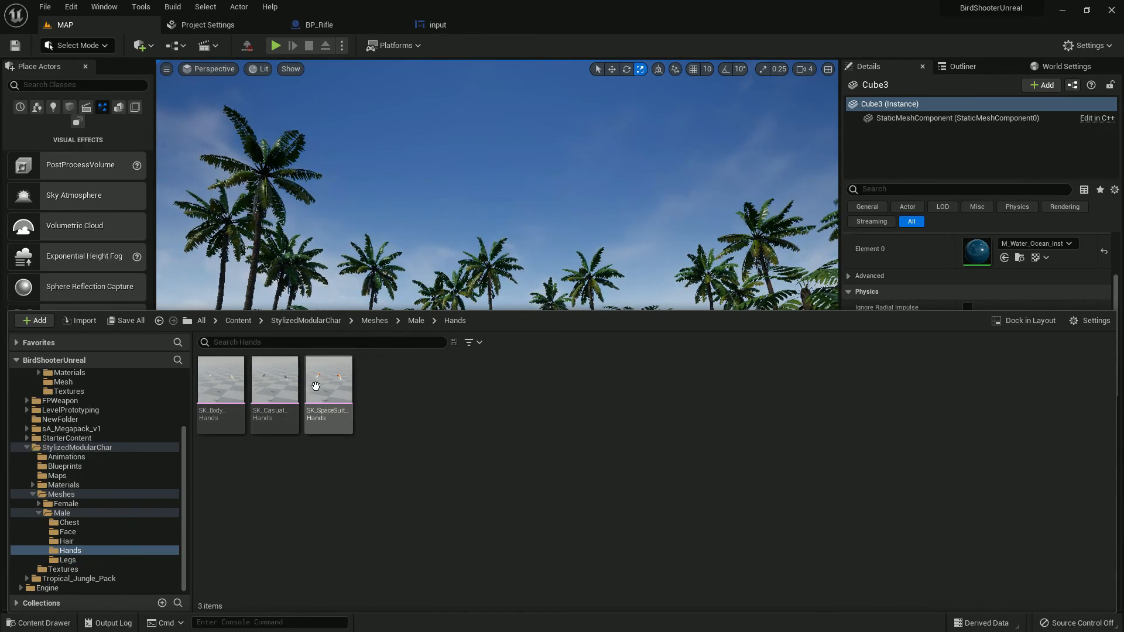
Open the Overview level from the StylizedModularChar/Maps folder.
click(316, 323)
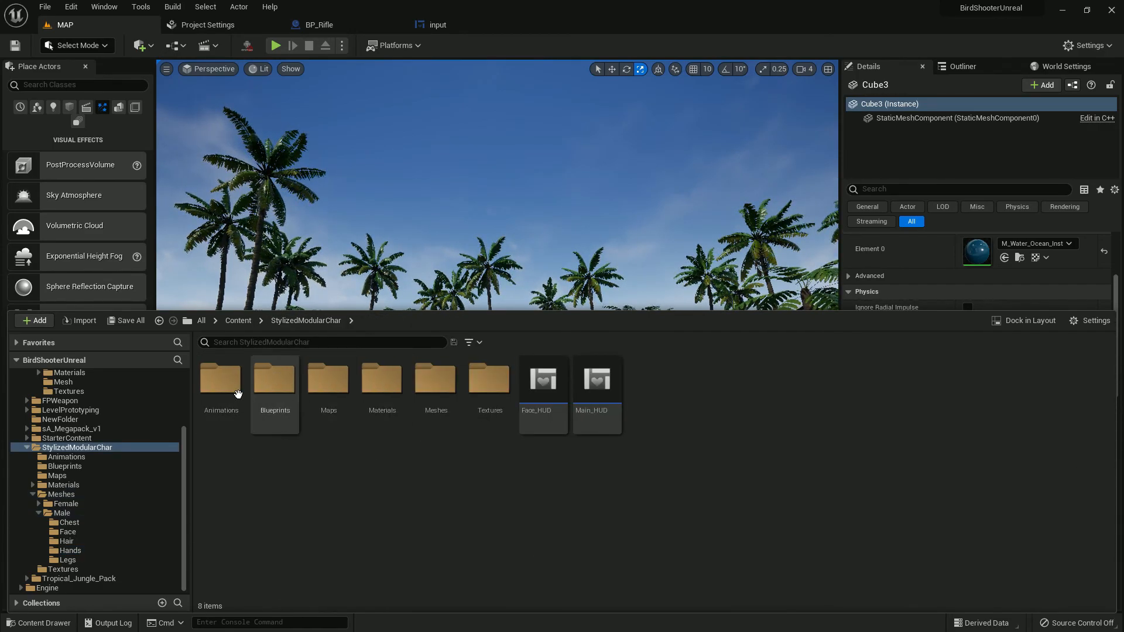
double_click(328, 384)
double_click(275, 389)
click(597, 454)
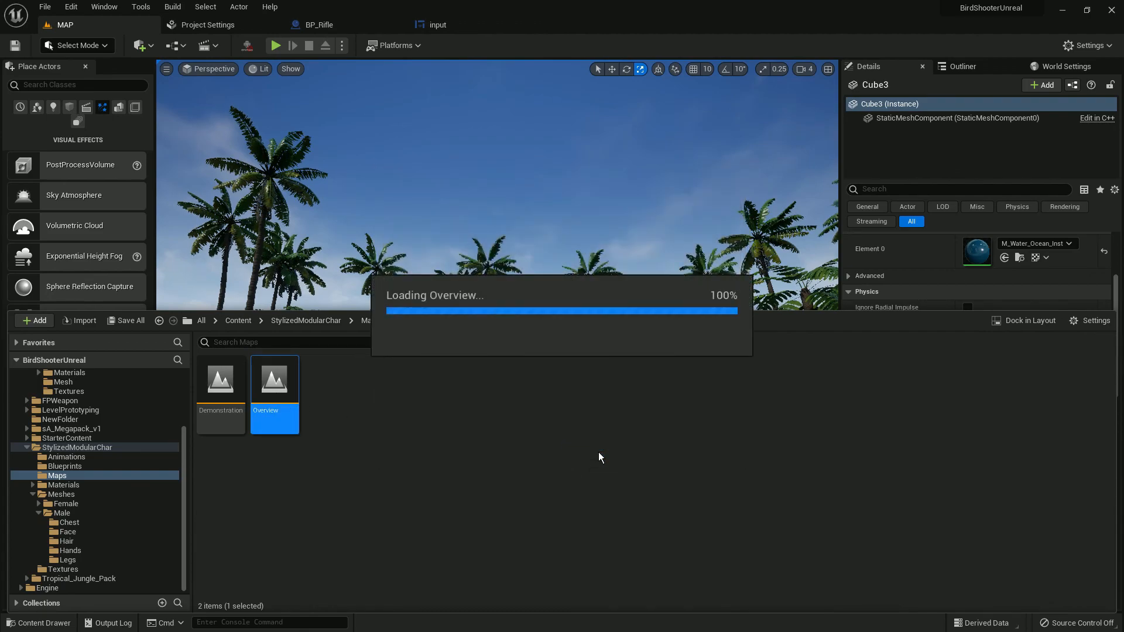
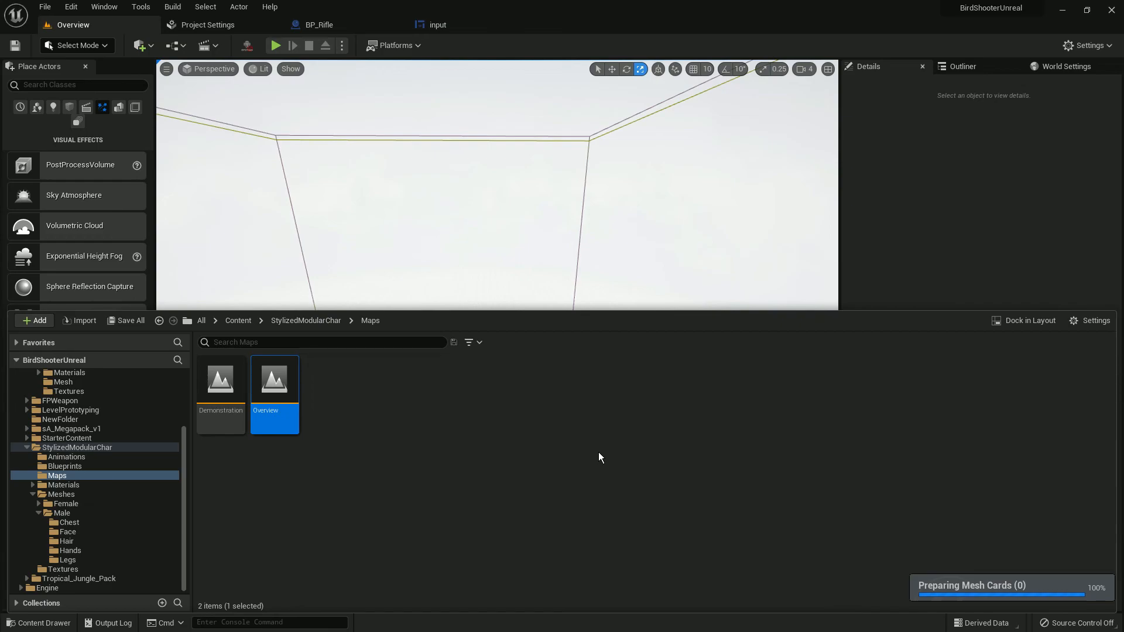
Select the female aviator chest in the Overview level and open its skeletal mesh for inspection.
click(415, 245)
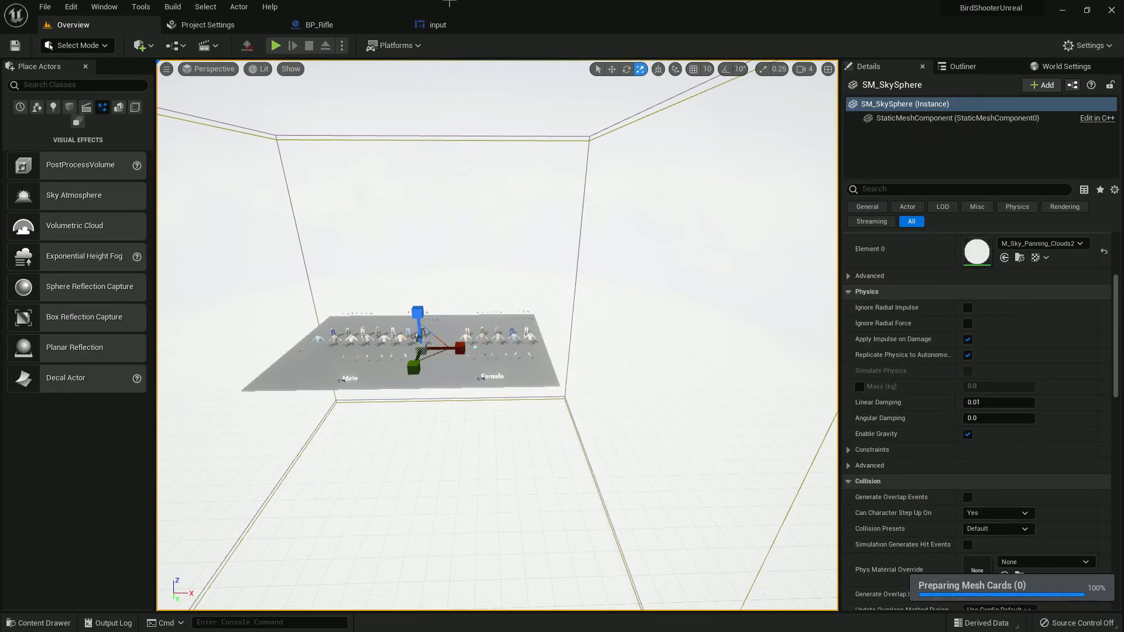
scroll(723, 364, up, 2)
click(477, 336)
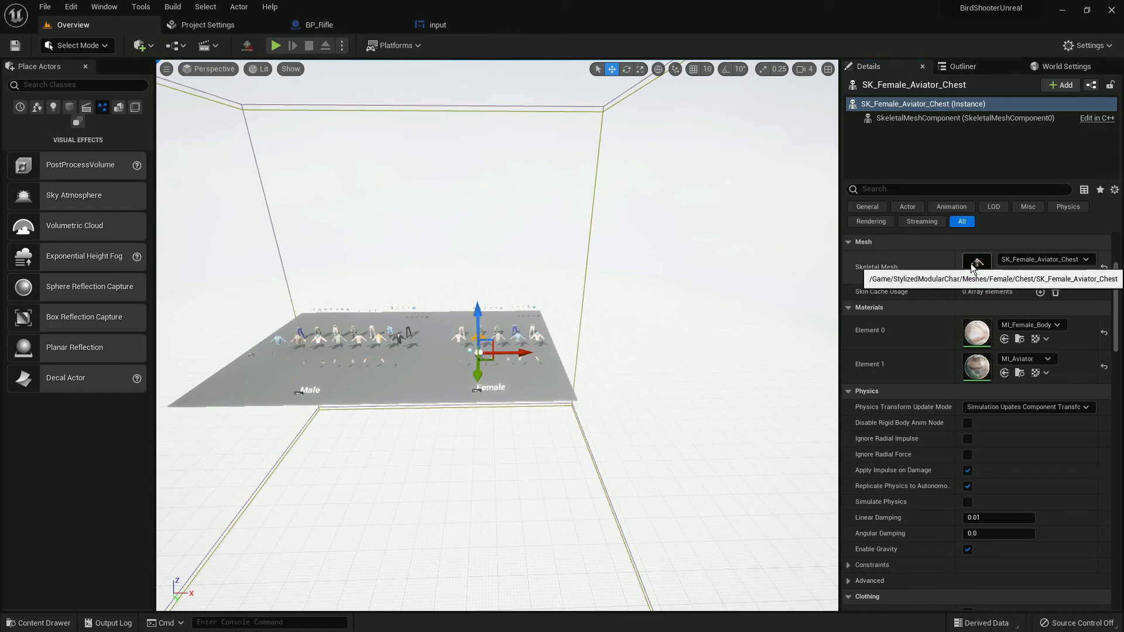
drag(0, 115, 590, 109)
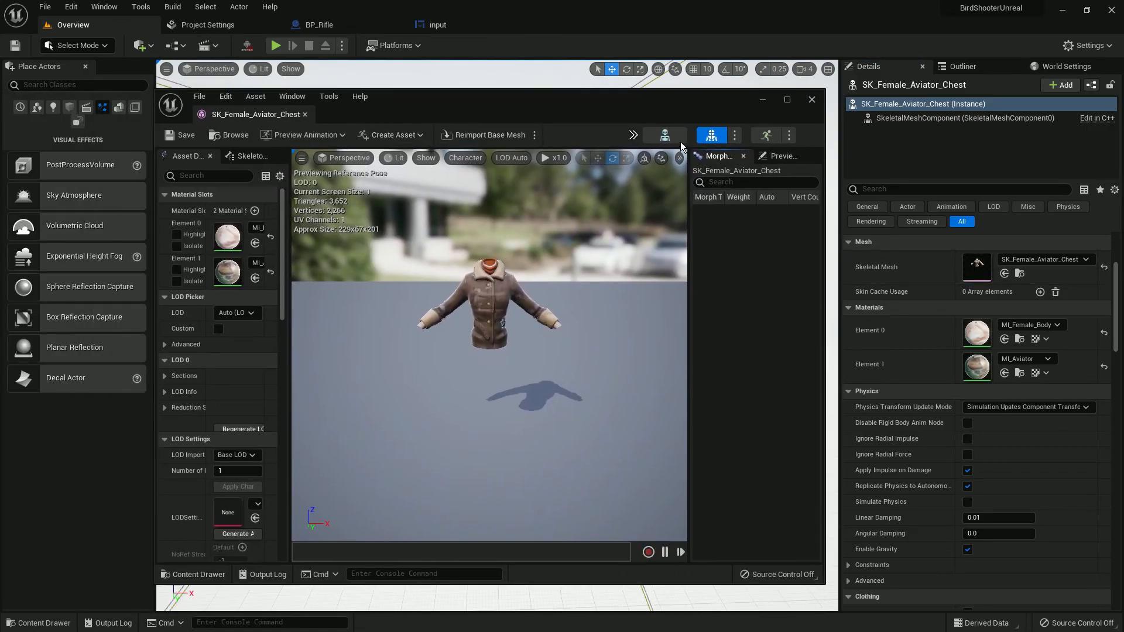
Show the chest's skeleton, widen the editor window, locate its preview mesh in the content, and open SK_Body_Chest before returning to the skeleton.
click(668, 137)
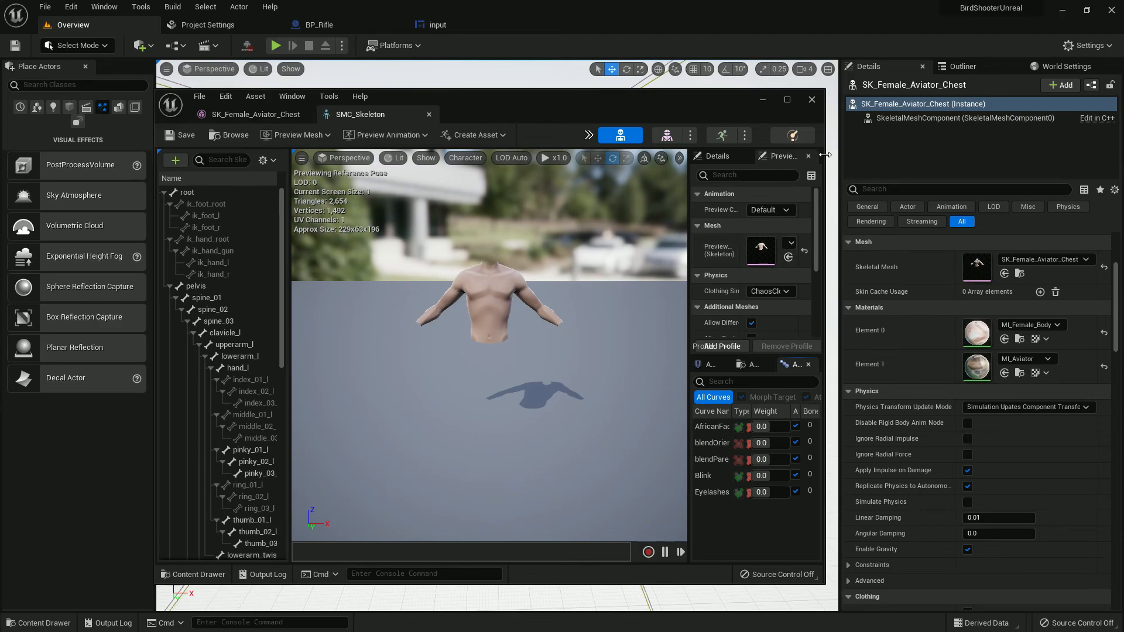
drag(825, 155, 954, 154)
click(917, 256)
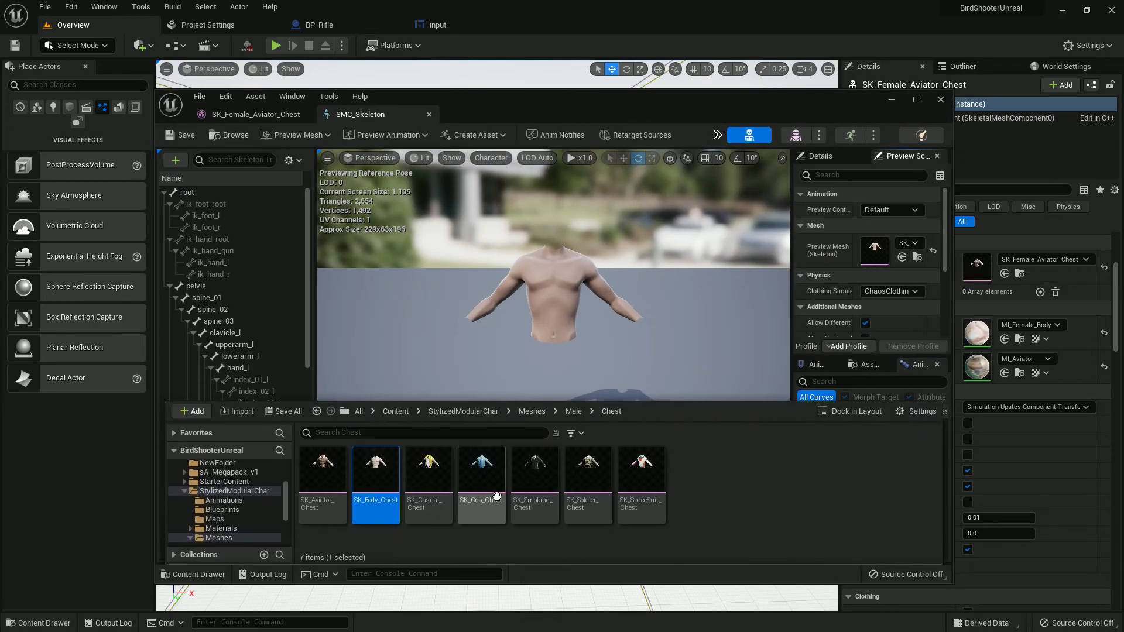
click(795, 135)
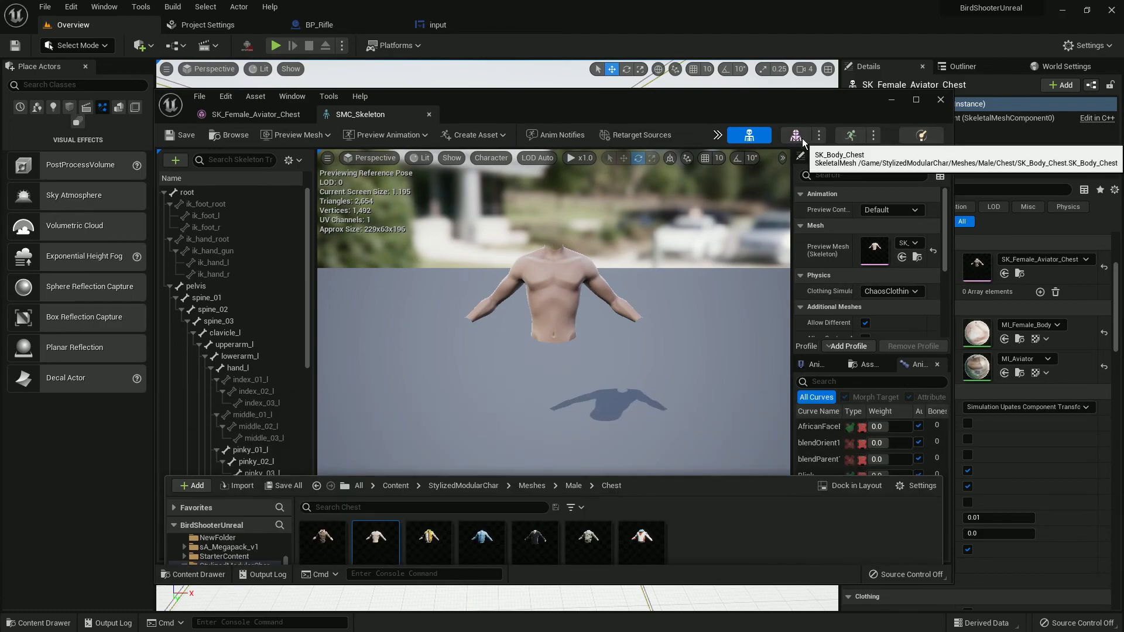
click(749, 135)
Browse from the StylizedModularChar Meshes folder into the Male folder to look over its body-part folders.
click(191, 575)
click(532, 411)
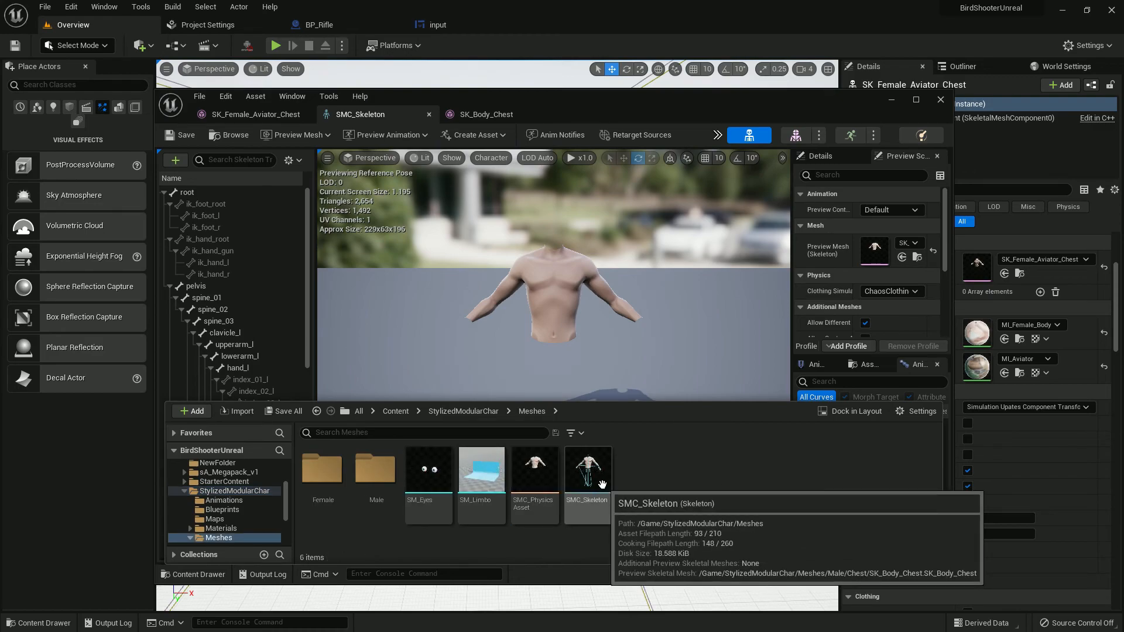
double_click(376, 470)
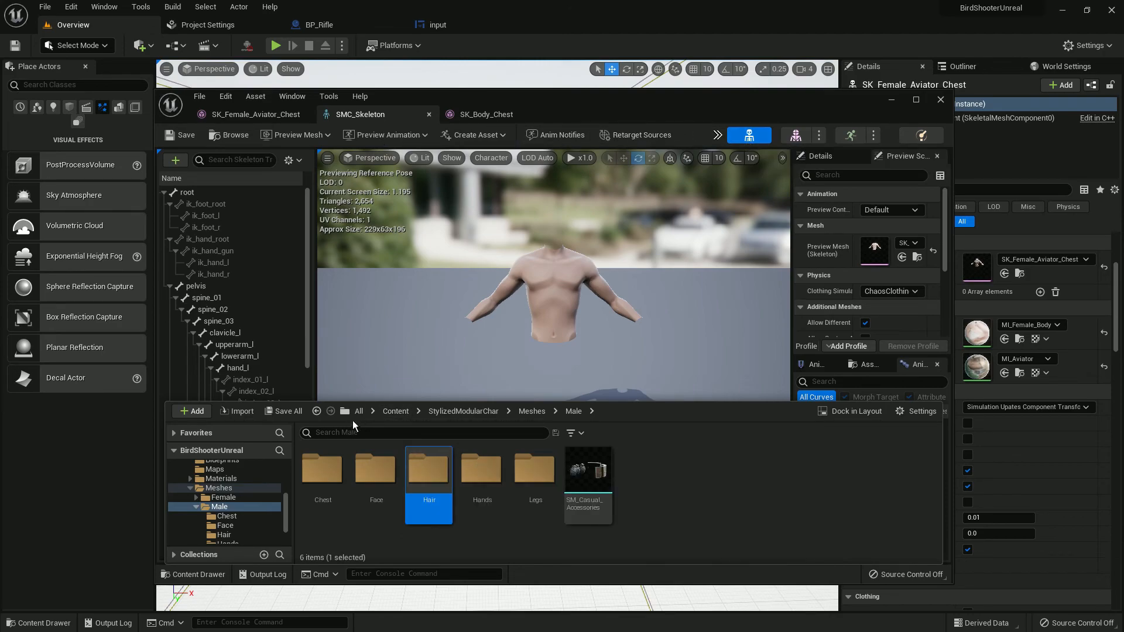
Delete SMC_Skeleton from the StylizedModularChar Meshes folder, replacing its references with SK_Mannequin_Arms_Skeleton, and save all the affected assets.
click(447, 413)
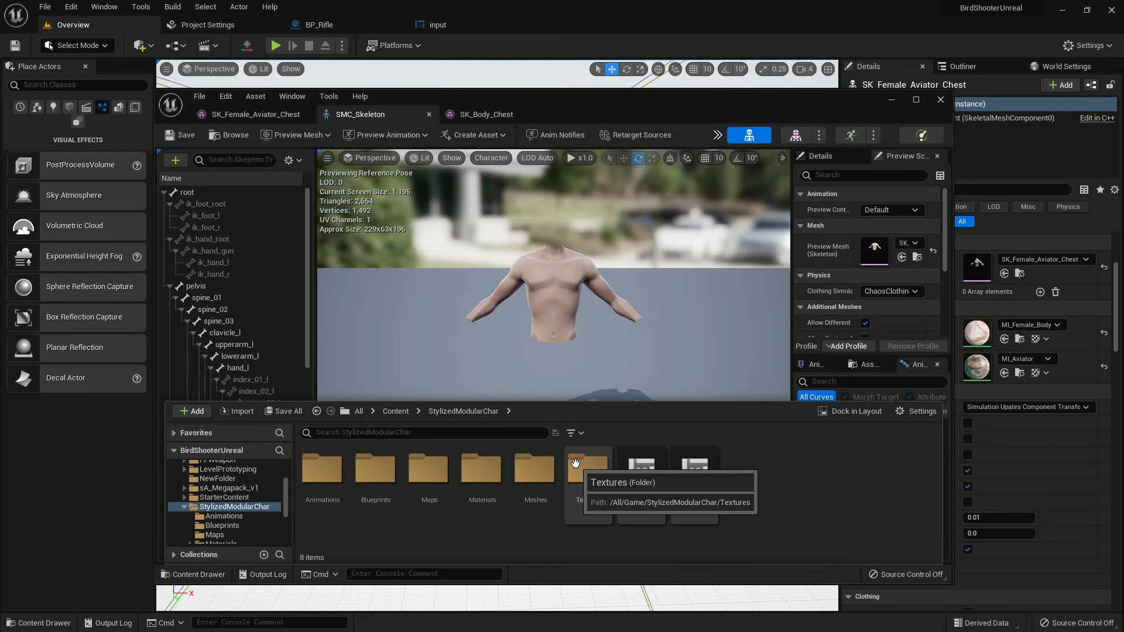
double_click(533, 468)
click(587, 469)
right_click(592, 468)
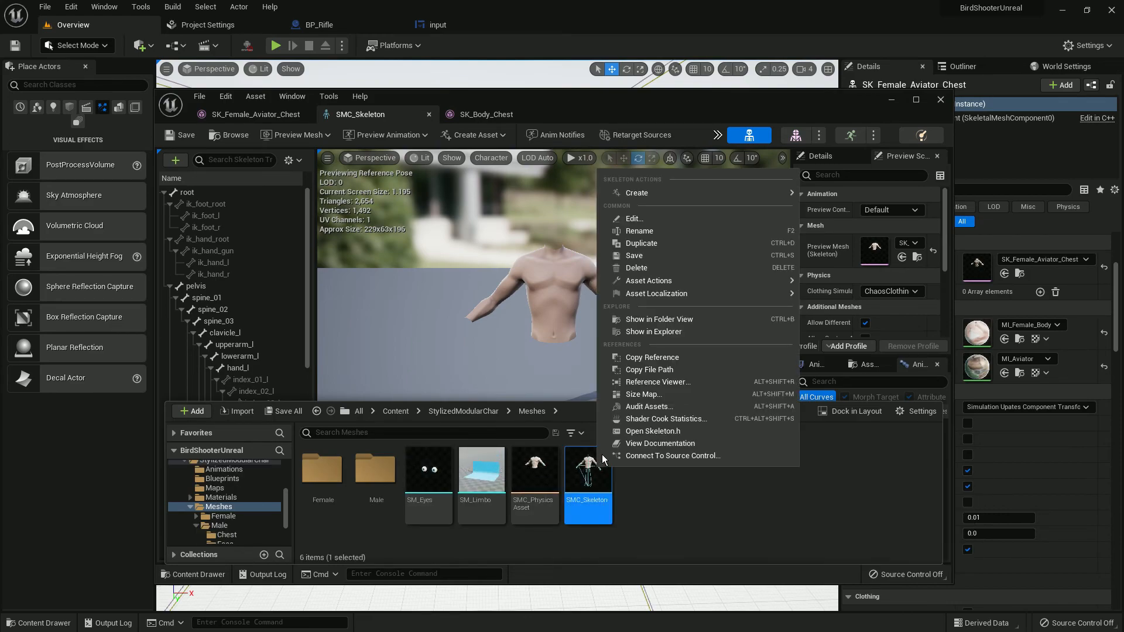
click(648, 273)
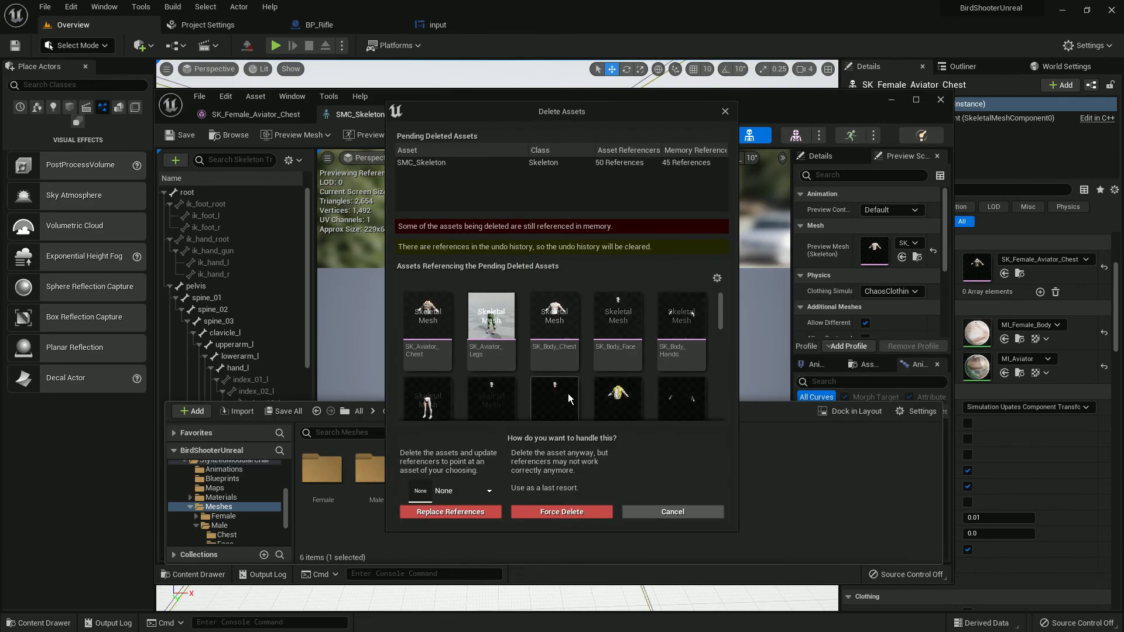
click(455, 492)
scroll(503, 416, down, 3)
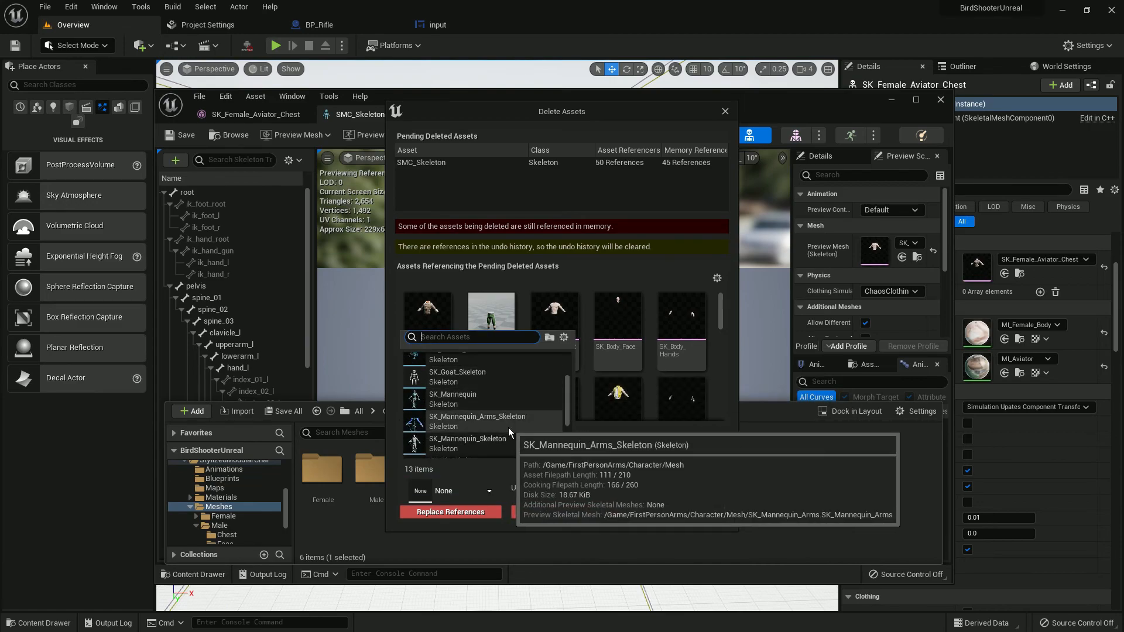
click(505, 420)
click(462, 513)
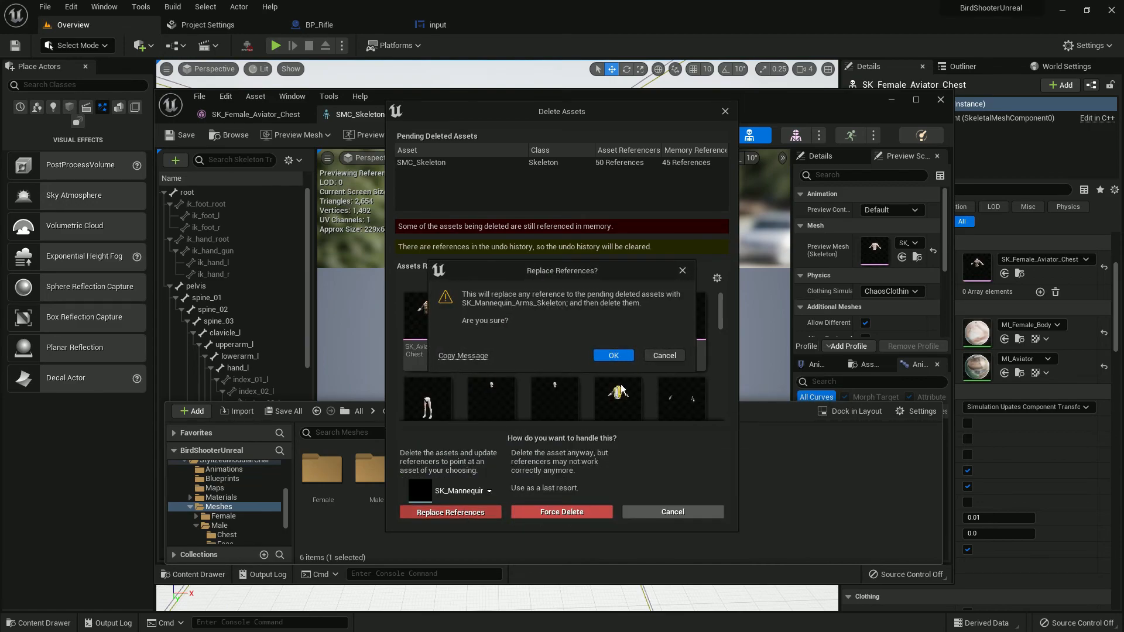
click(613, 355)
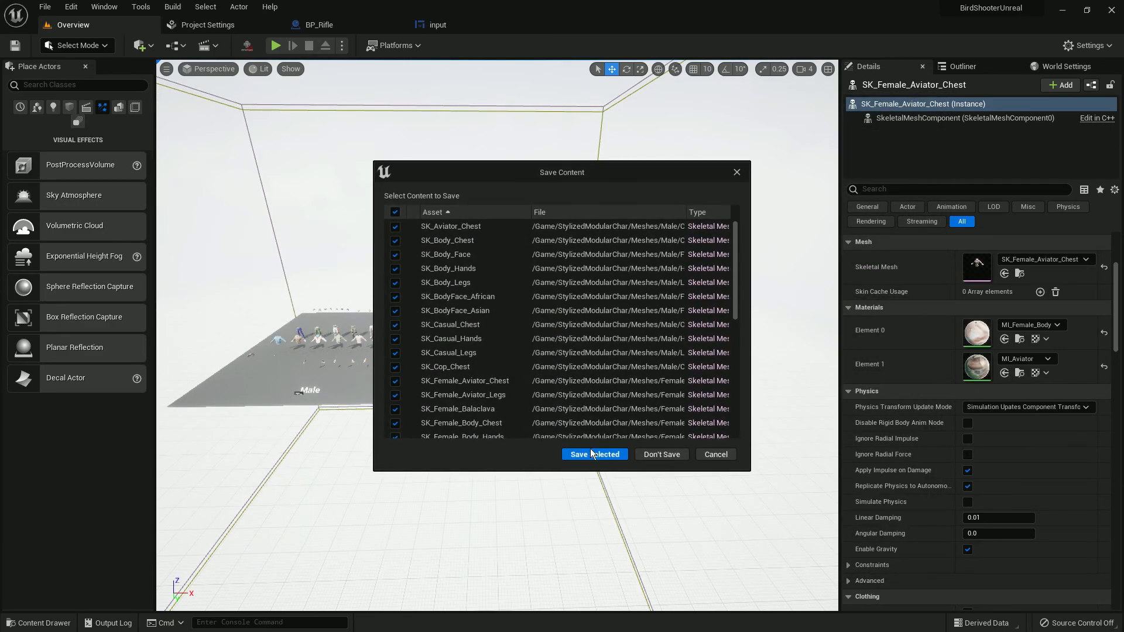
click(593, 453)
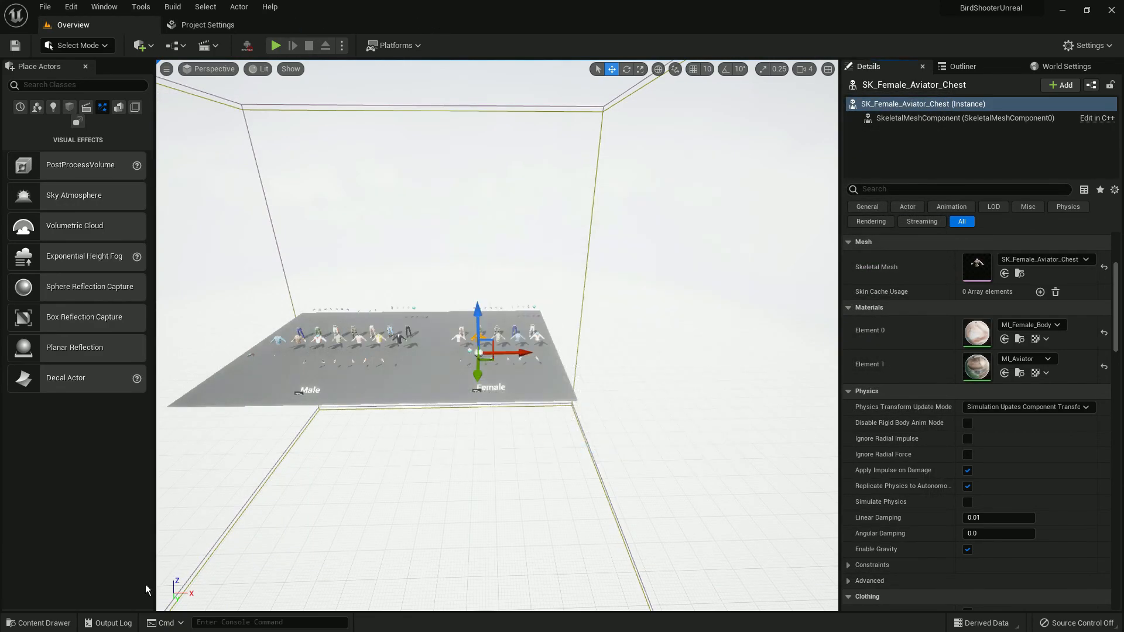
Return to the root Content folder and open the MAP level.
click(39, 622)
click(132, 326)
click(655, 454)
click(238, 320)
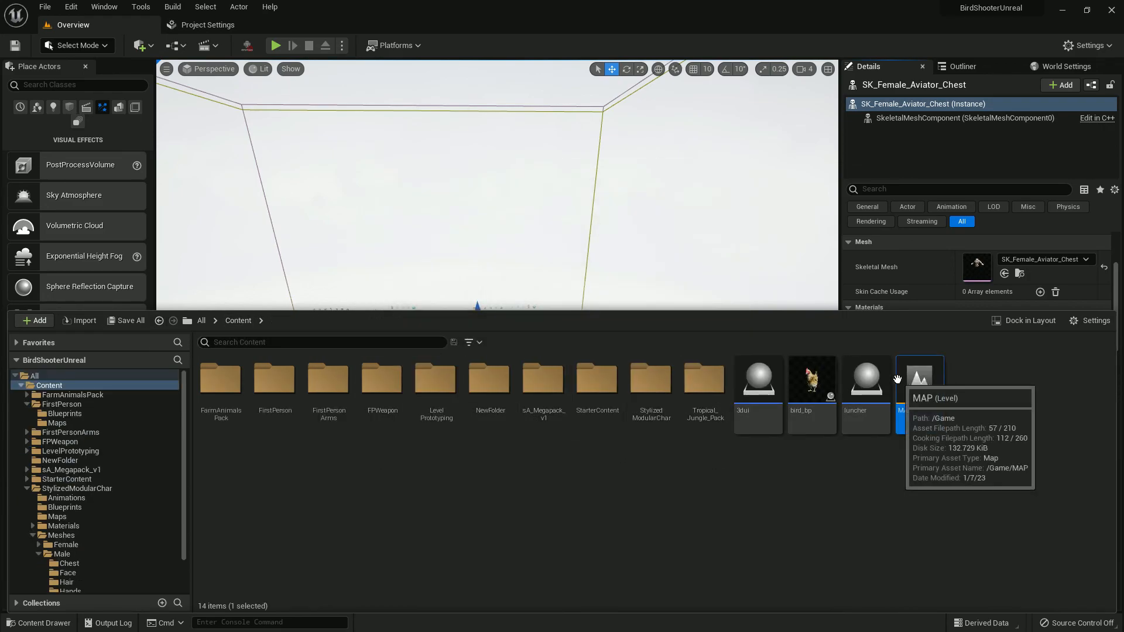
double_click(919, 380)
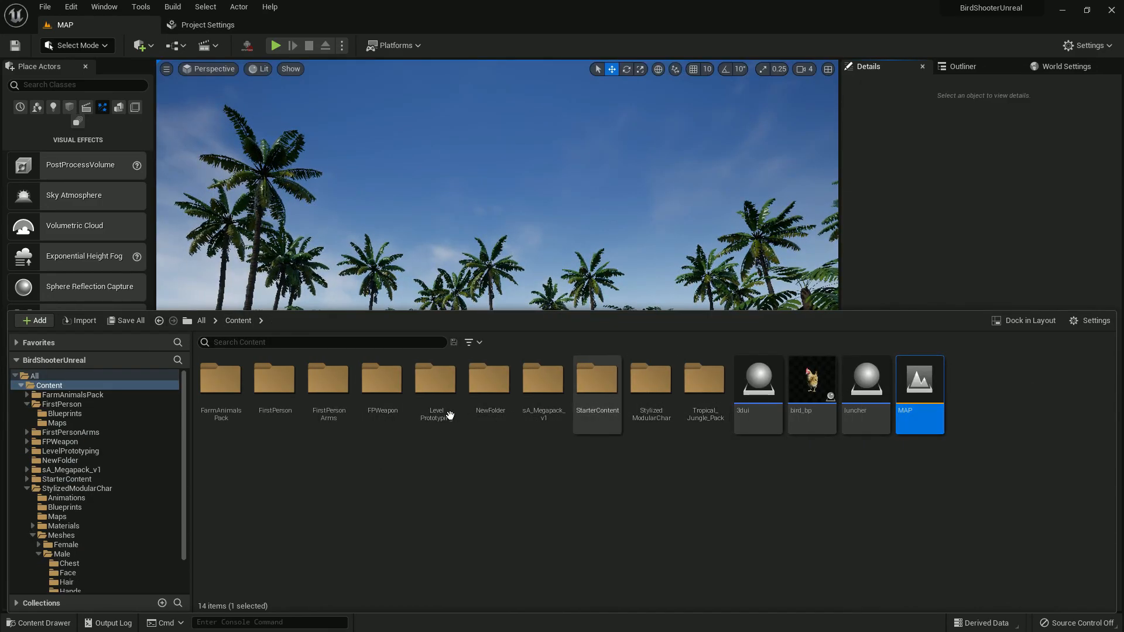
Open BP_FirstPersonCharacter from the FirstPerson/Blueprints folder and show its 3D viewport.
double_click(331, 385)
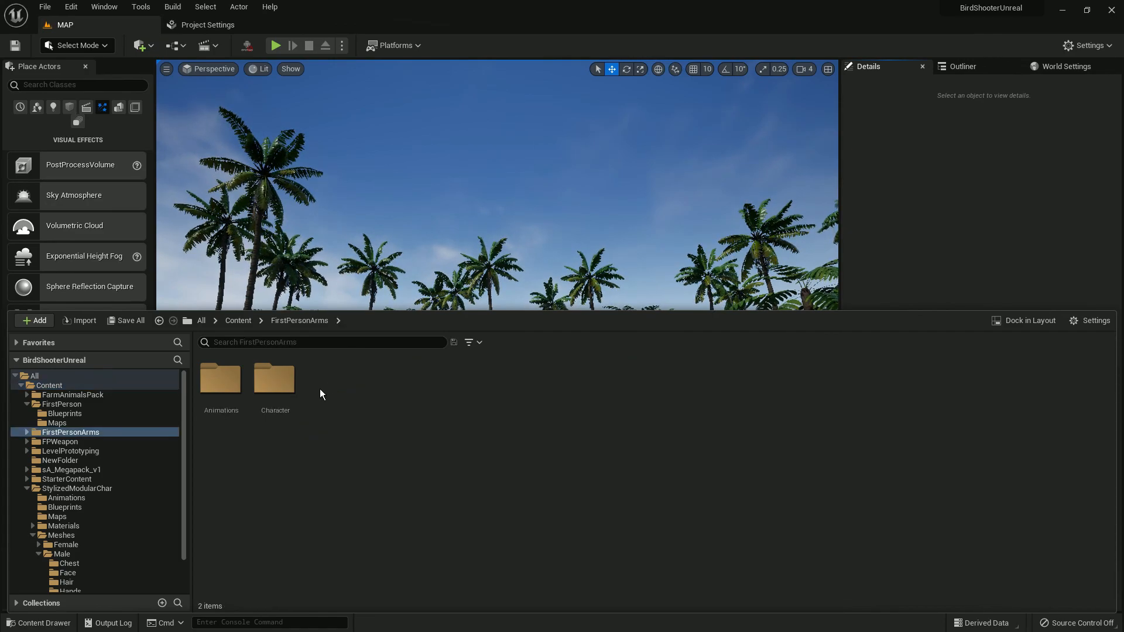
double_click(274, 379)
click(297, 322)
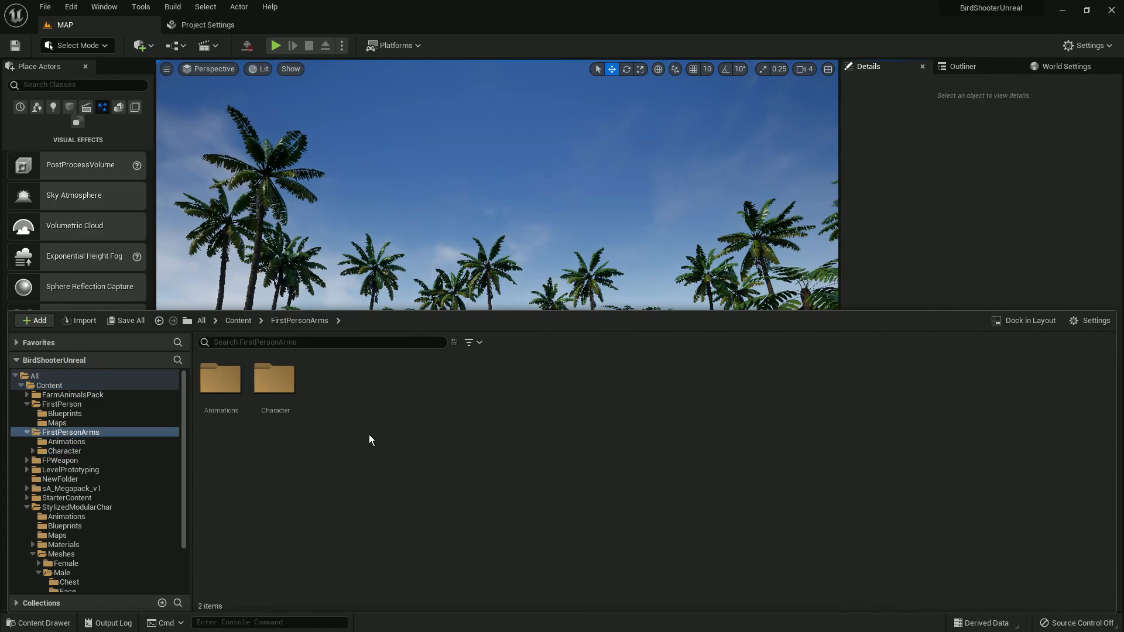
click(240, 321)
double_click(282, 376)
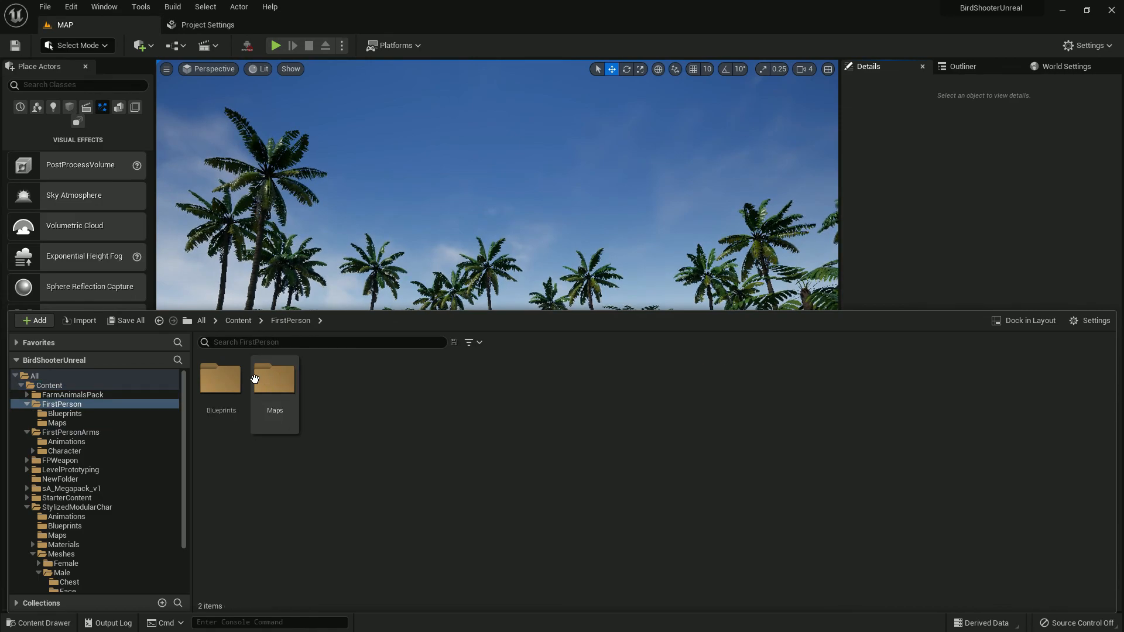
double_click(220, 378)
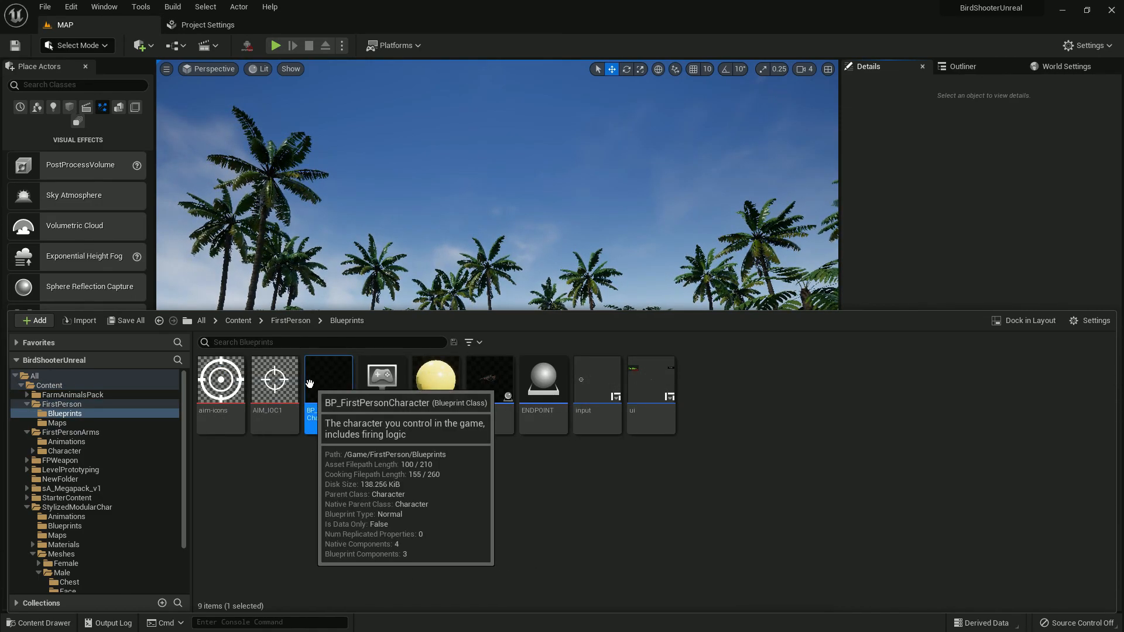
double_click(310, 384)
click(189, 68)
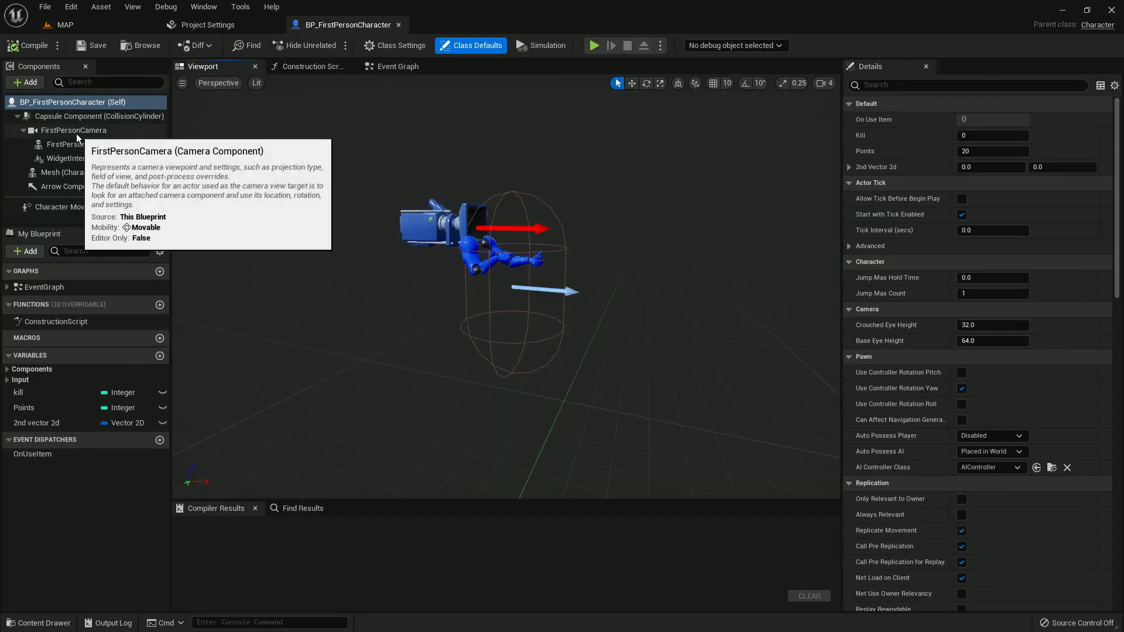
Try SK_SpaceSuit_Hands as the skeletal mesh of the FirstPersonMesh component.
click(76, 144)
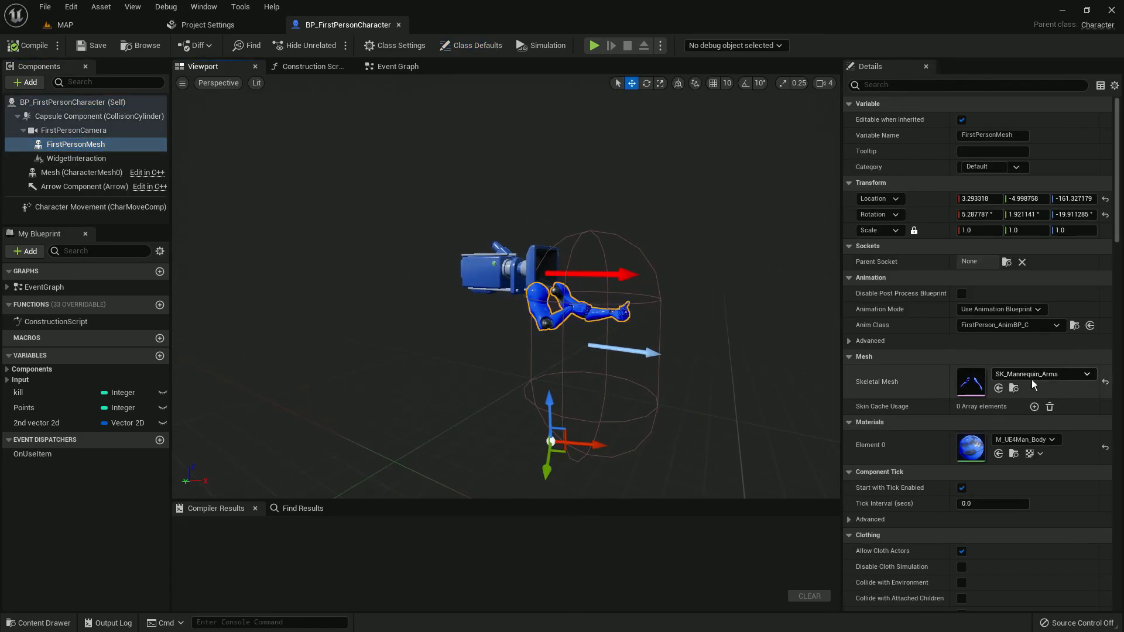
click(1036, 374)
scroll(1027, 319, down, 4)
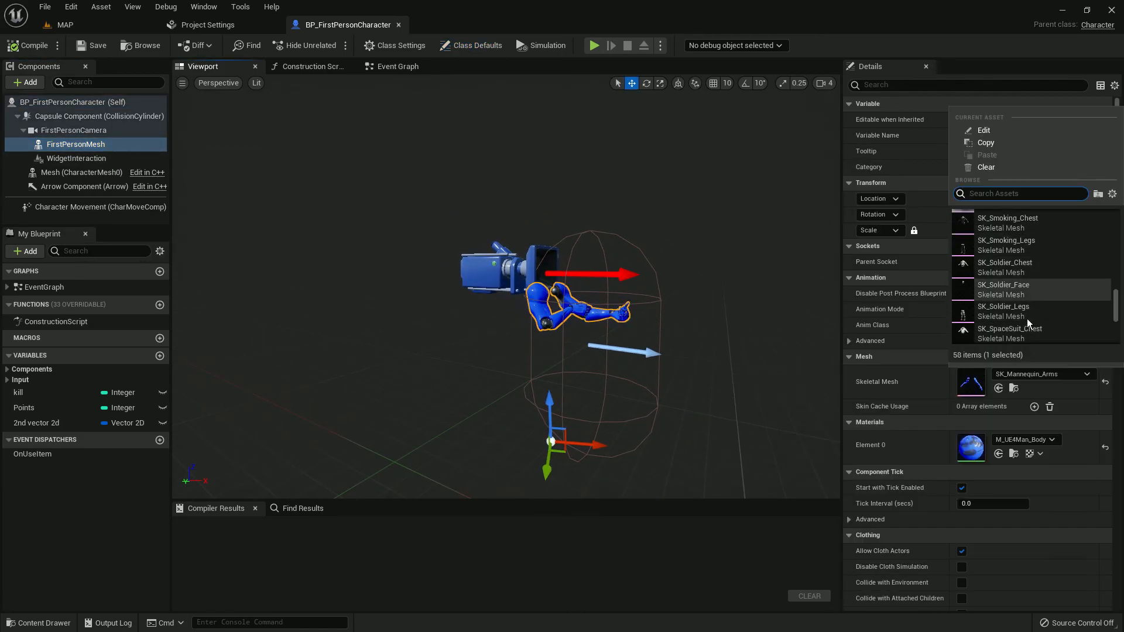
scroll(1028, 279, up, 3)
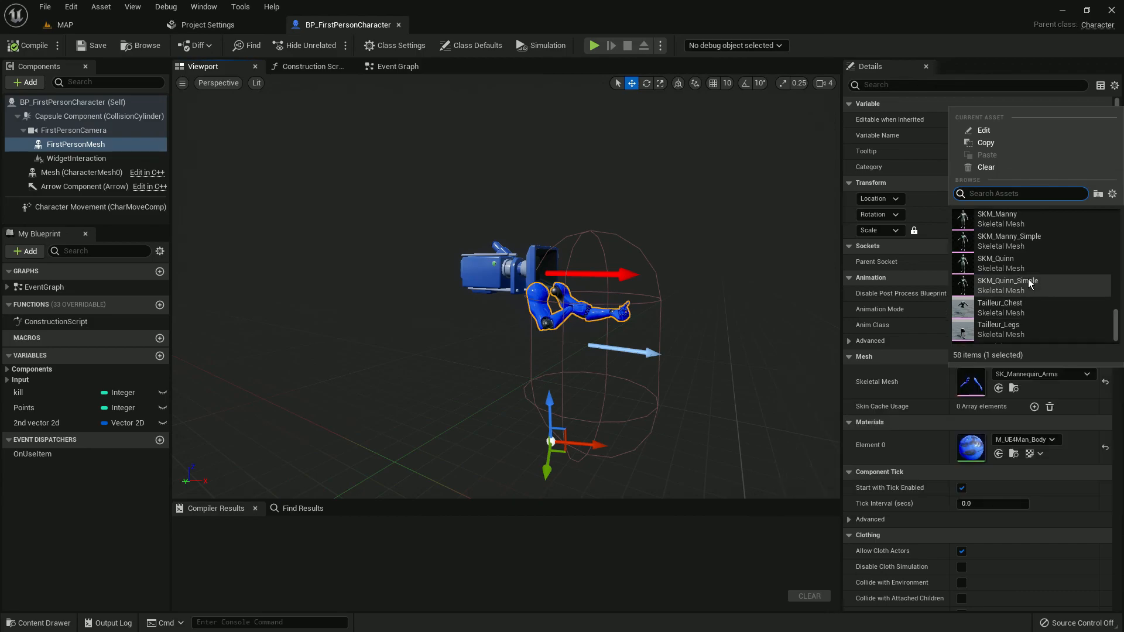
scroll(1018, 252, up, 1)
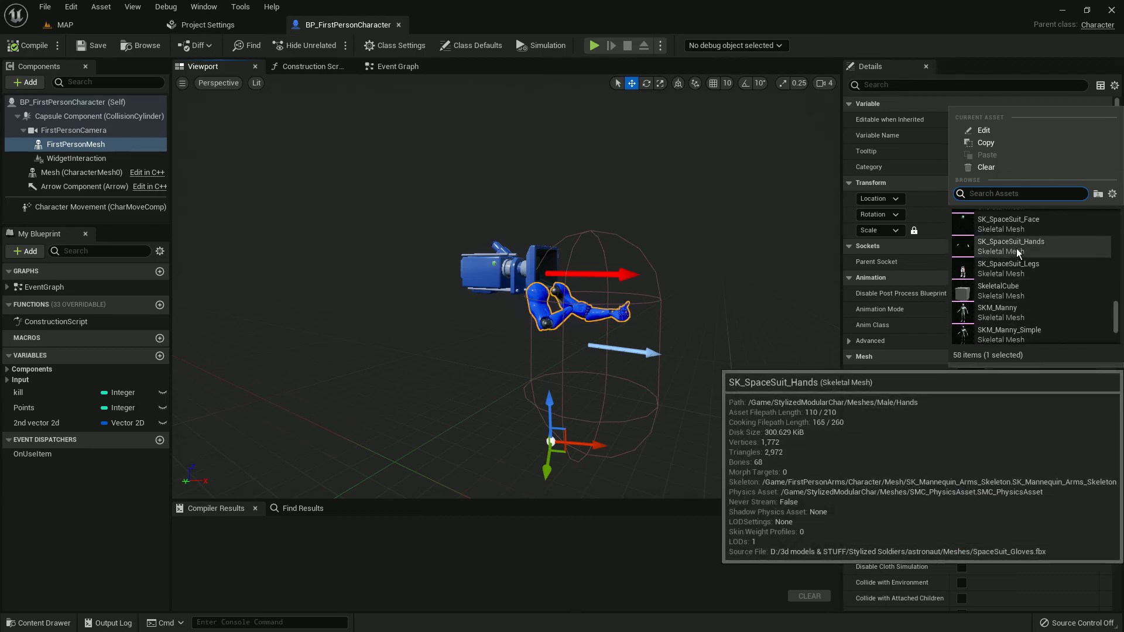
click(1017, 248)
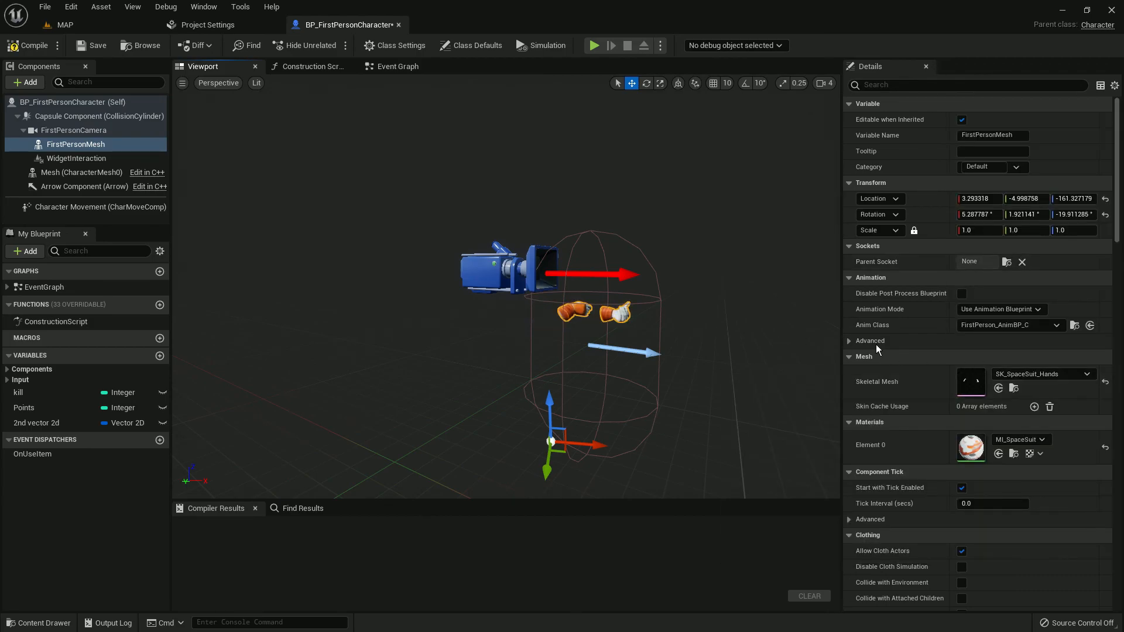
Search the skeletal meshes for "hand", assign SK_Body_Hands to FirstPersonMesh, and inspect the hands up close.
click(1037, 374)
scroll(1006, 279, down, 3)
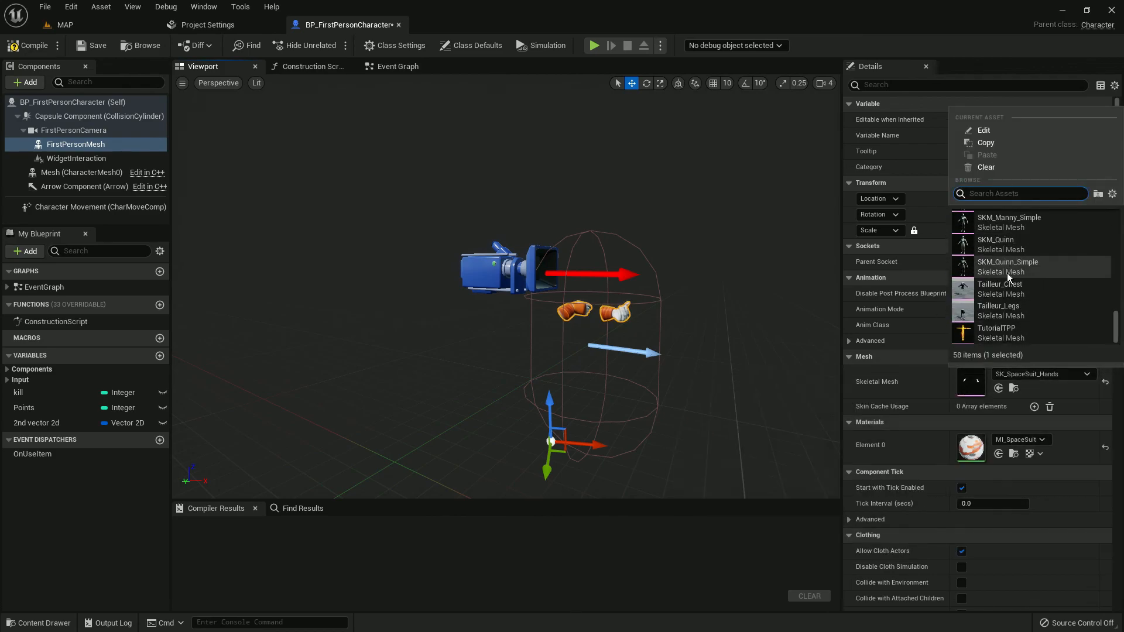
text(h)
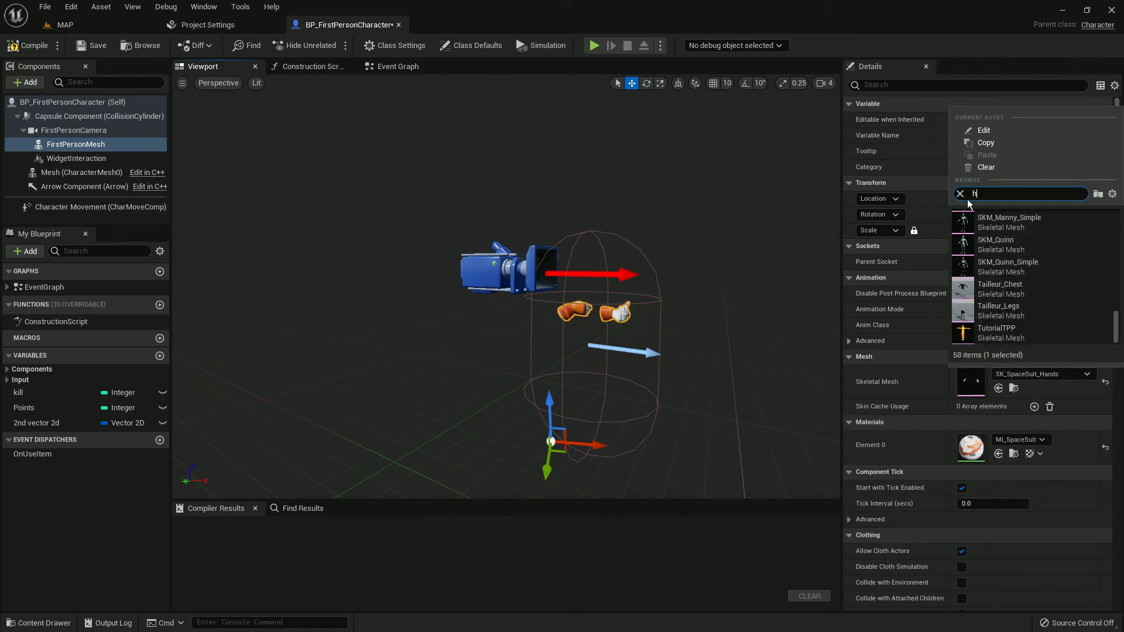
text(and)
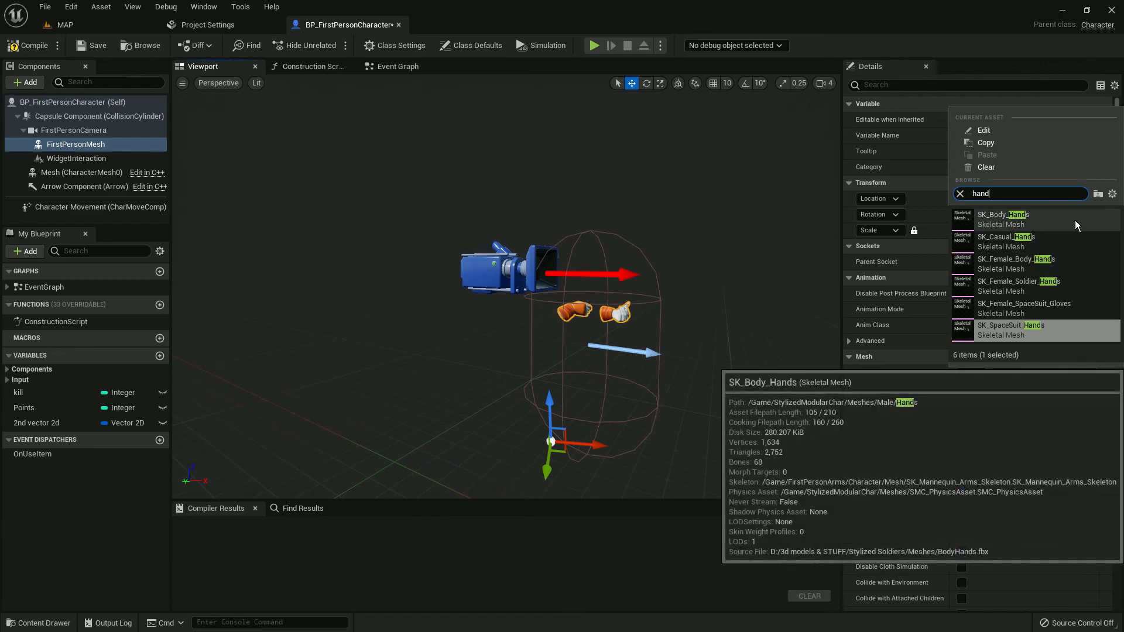
click(1065, 219)
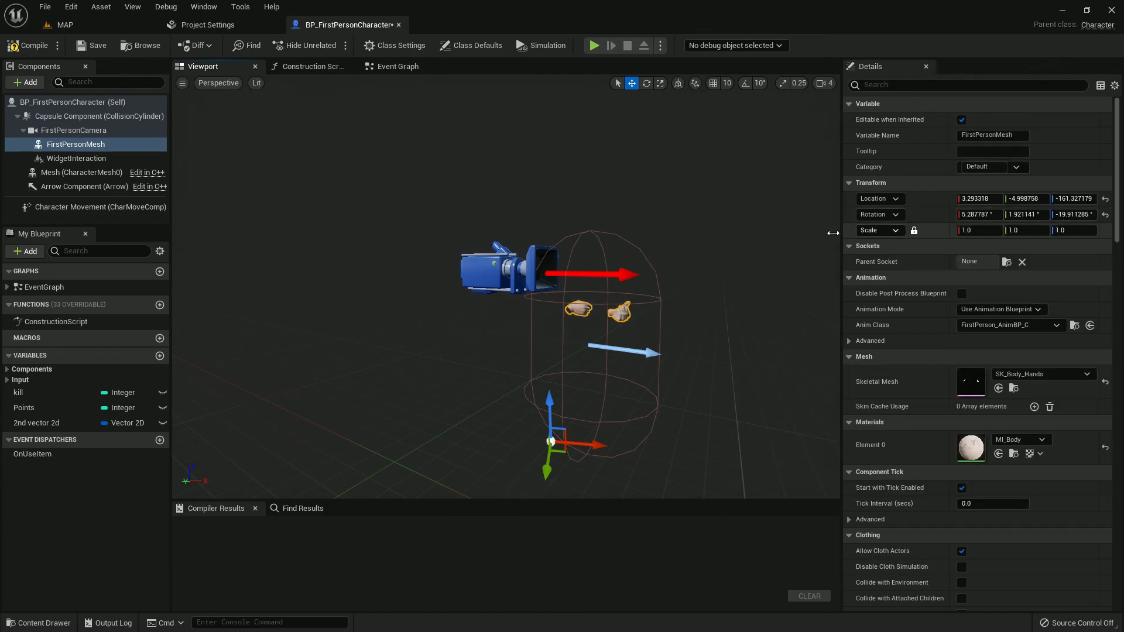
key(s)
right_drag(506, 287, 534, 288)
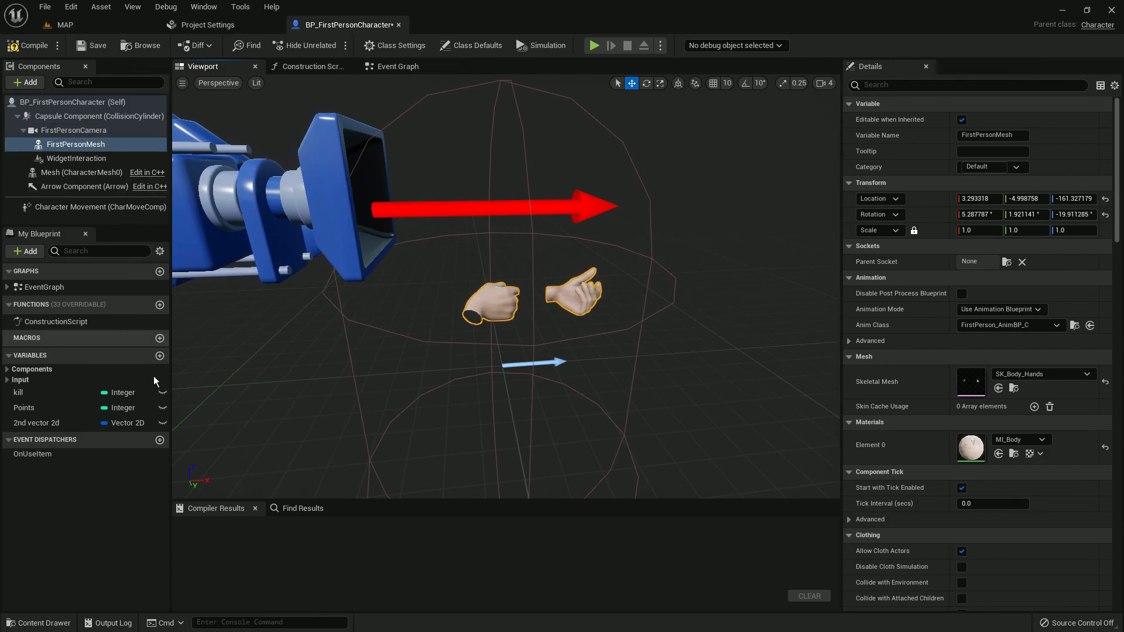
Locate the current hands mesh in the content and assign SK_Casual_Hands from the same folder to FirstPersonMesh.
click(39, 623)
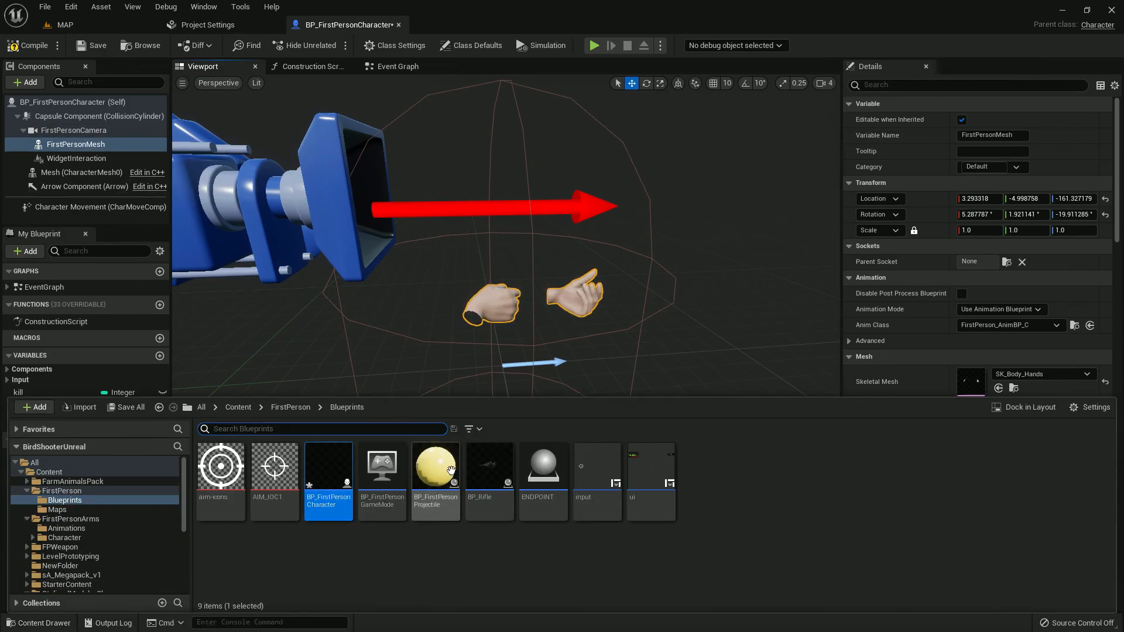
click(1017, 385)
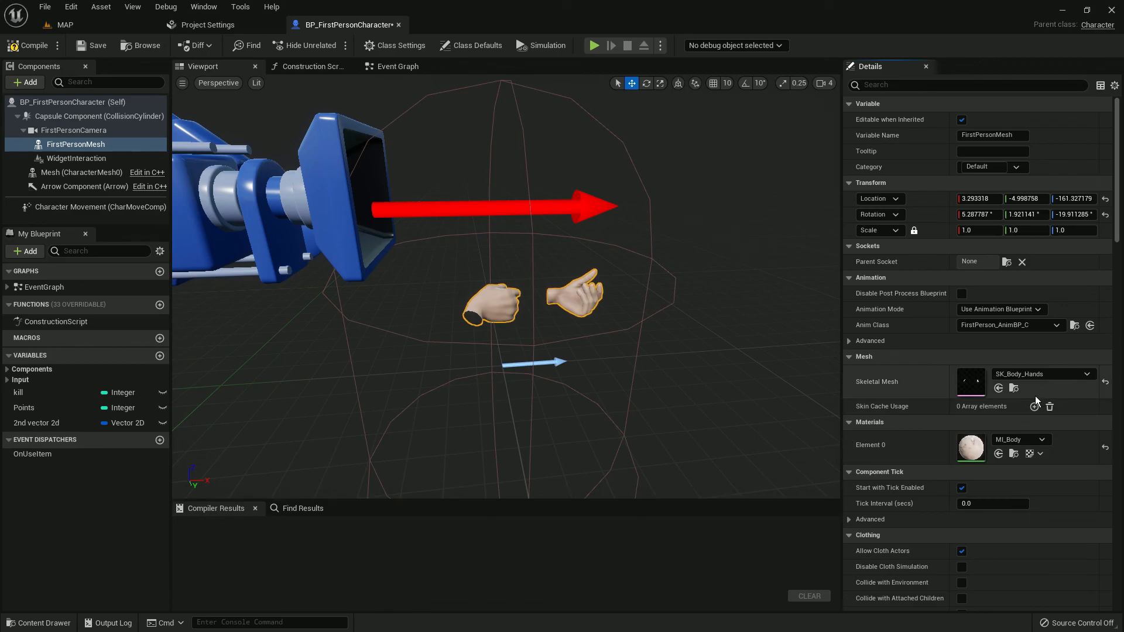
click(1012, 389)
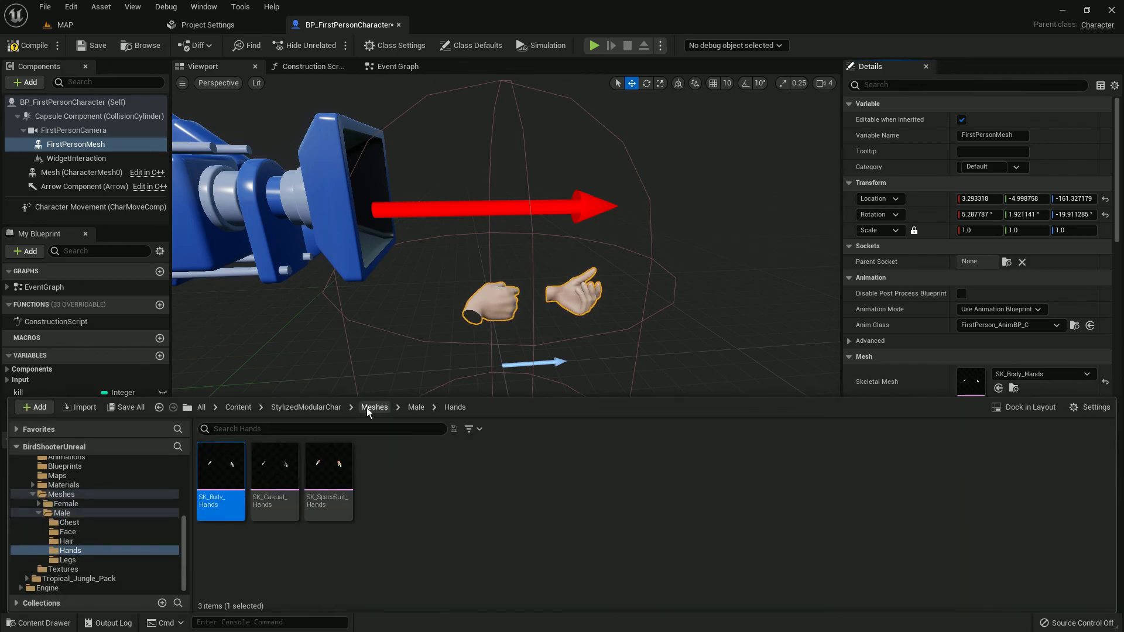
drag(274, 469, 968, 382)
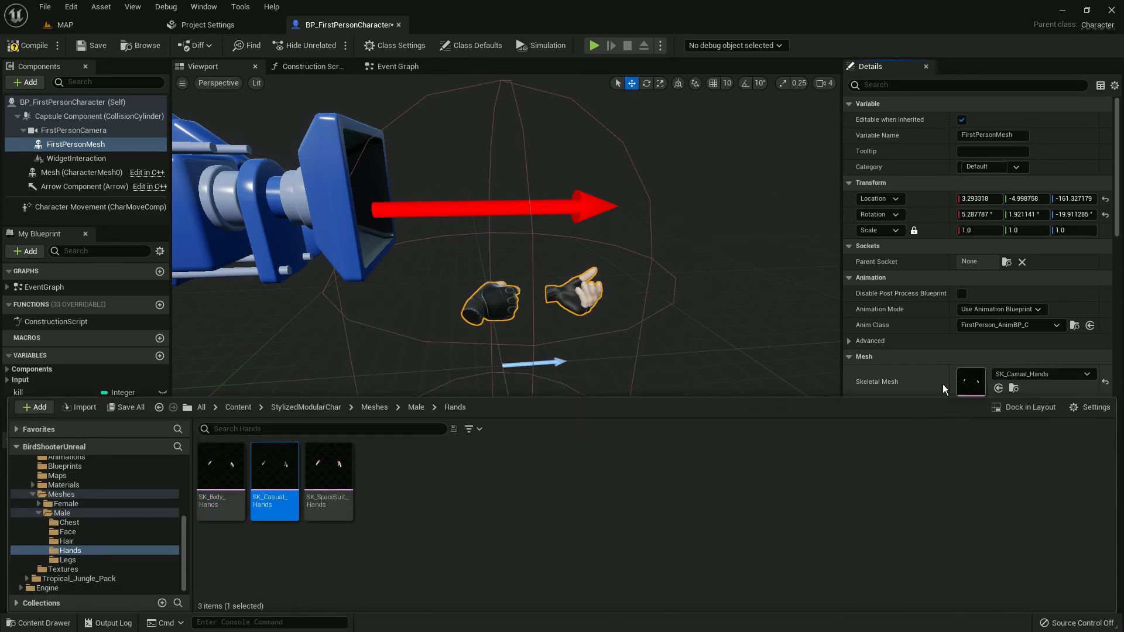
Browse to the Chest folder of the male StylizedModularChar meshes.
click(362, 406)
double_click(269, 450)
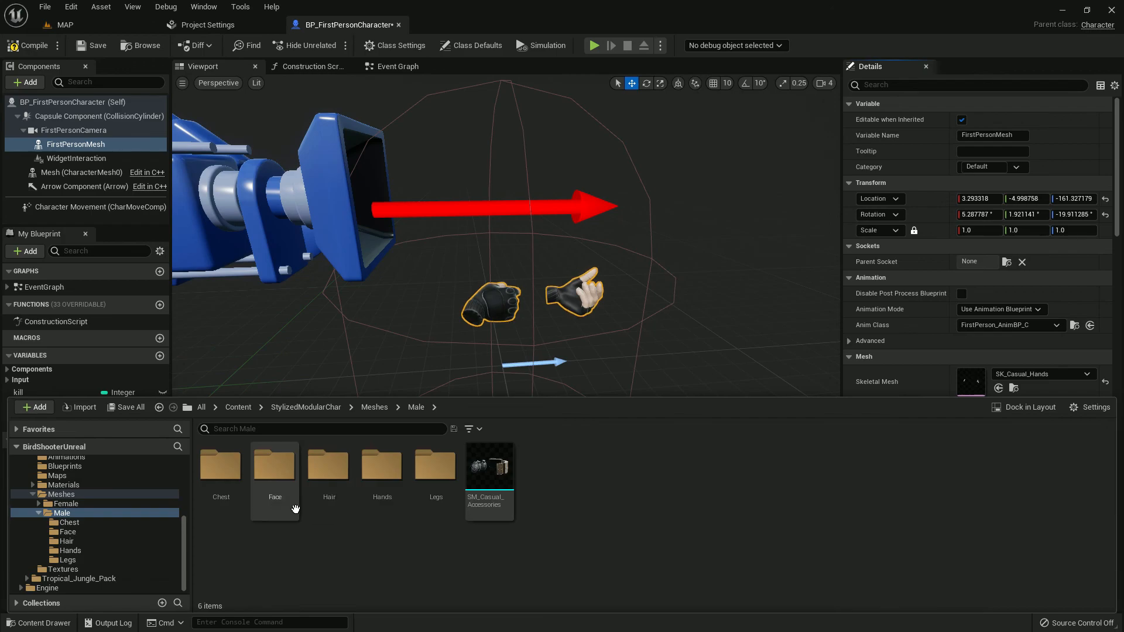
double_click(238, 489)
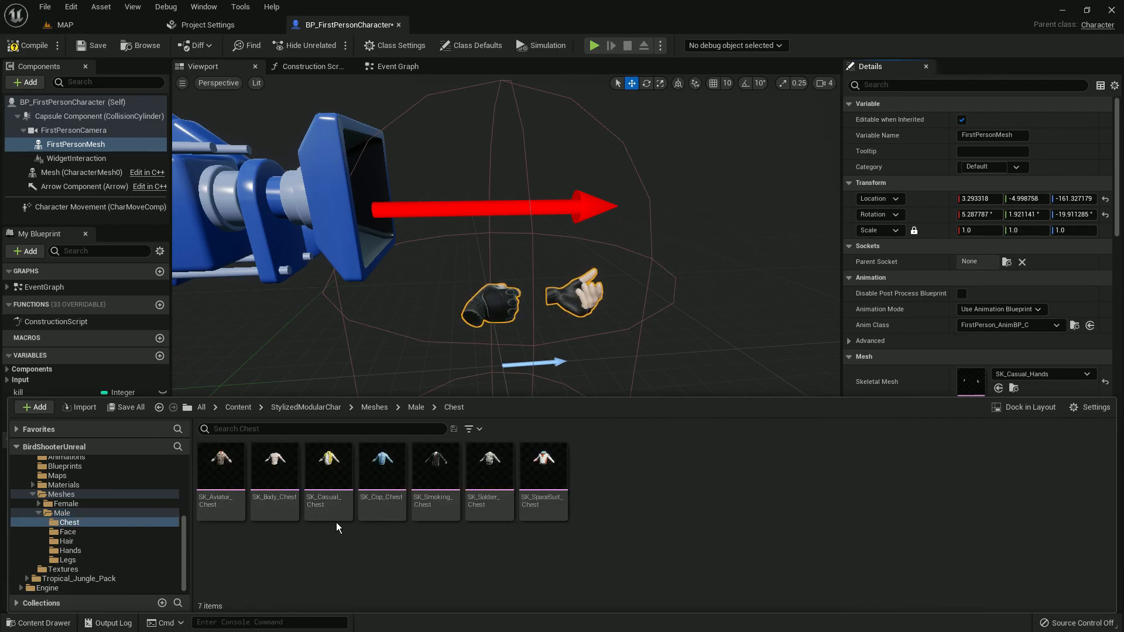
Try to assign SK_Aviator_Chest as the skeletal mesh of the inherited Mesh (CharacterMesh0) component.
drag(221, 465, 326, 522)
click(81, 173)
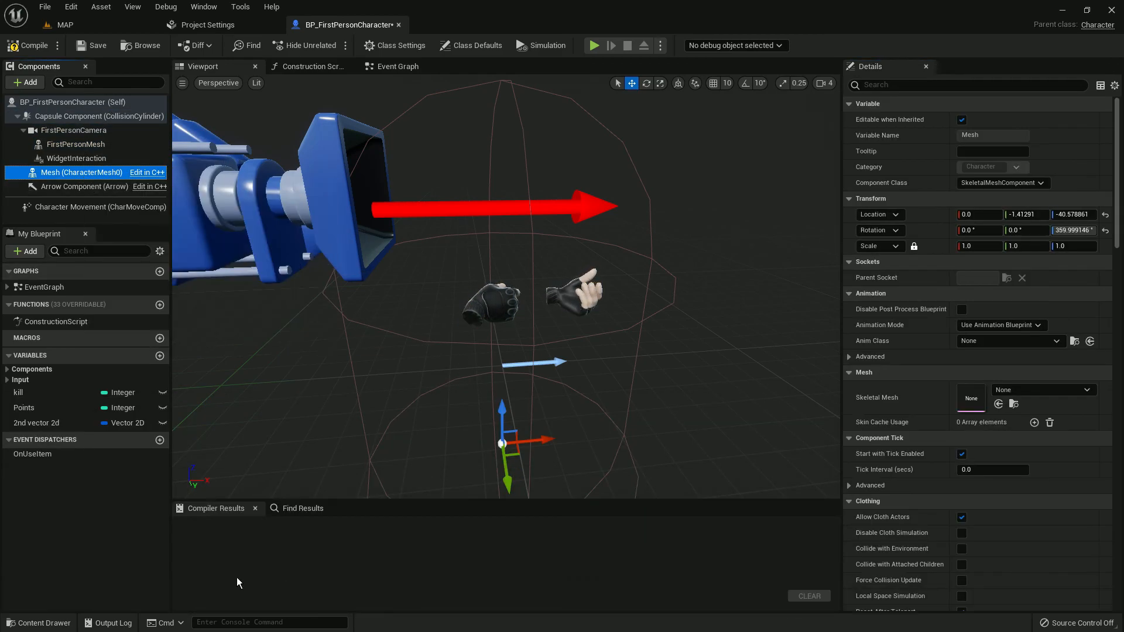
click(38, 622)
drag(221, 465, 981, 388)
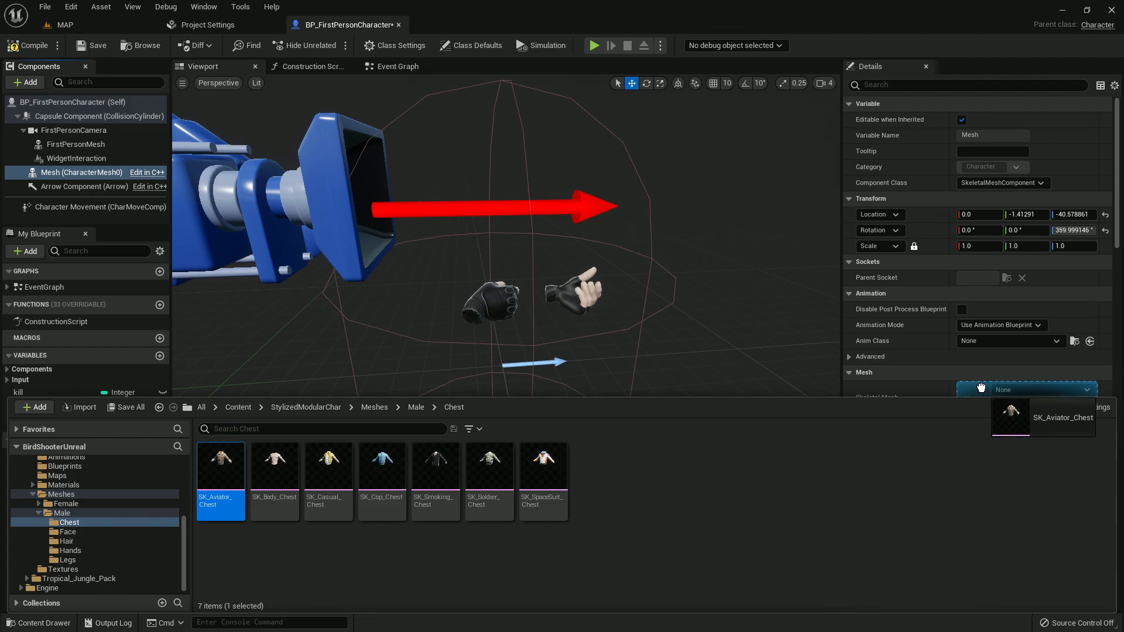
right_drag(749, 353, 750, 410)
scroll(750, 353, down, 5)
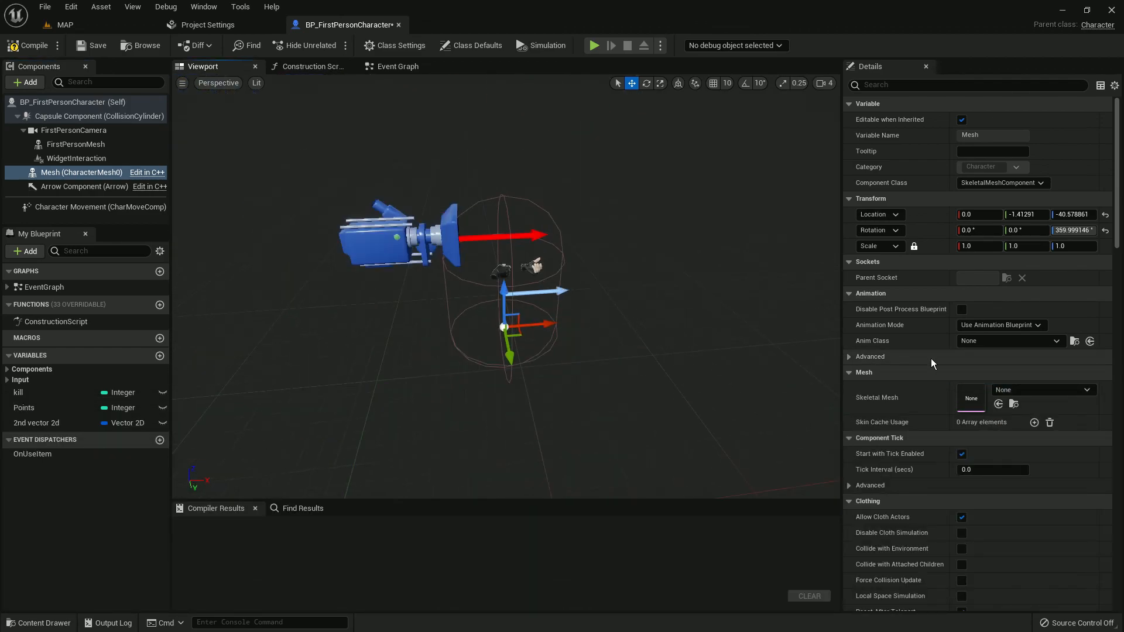
scroll(931, 361, down, 1)
Add SK_Aviator_Chest from the Chest folder as a child component of Mesh (CharacterMesh0).
click(39, 622)
drag(221, 465, 98, 157)
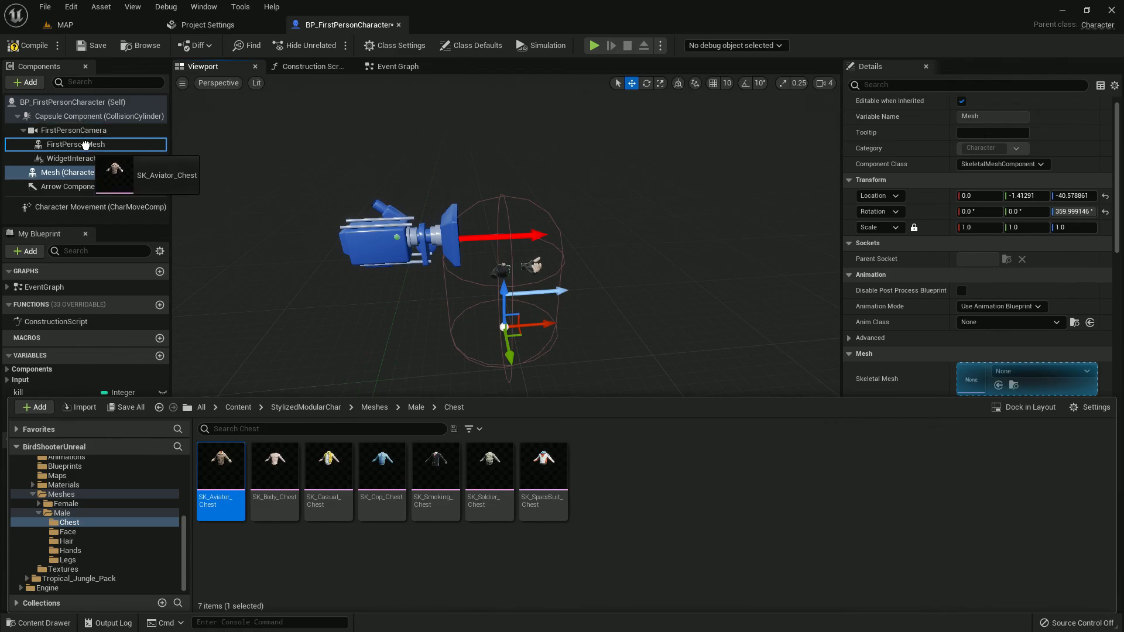
drag(85, 144, 87, 149)
right_drag(809, 320, 823, 306)
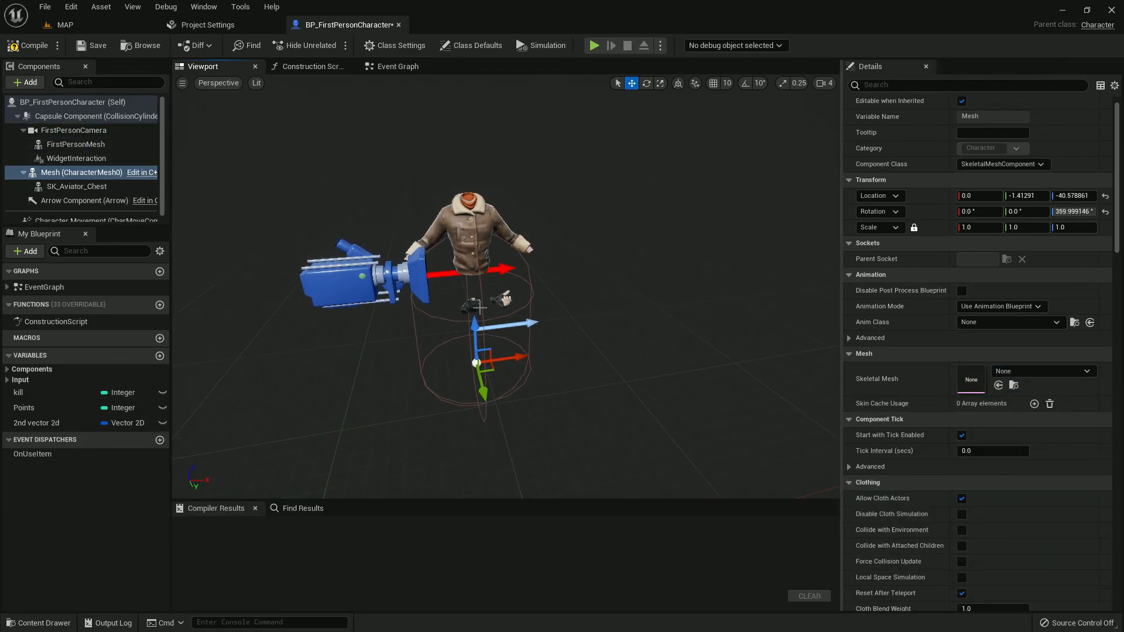
Assign FirstPerson_AnimBP as the Anim Class of the SK_Aviator_Chest component, matching the animation class used by FirstPersonMesh.
click(472, 234)
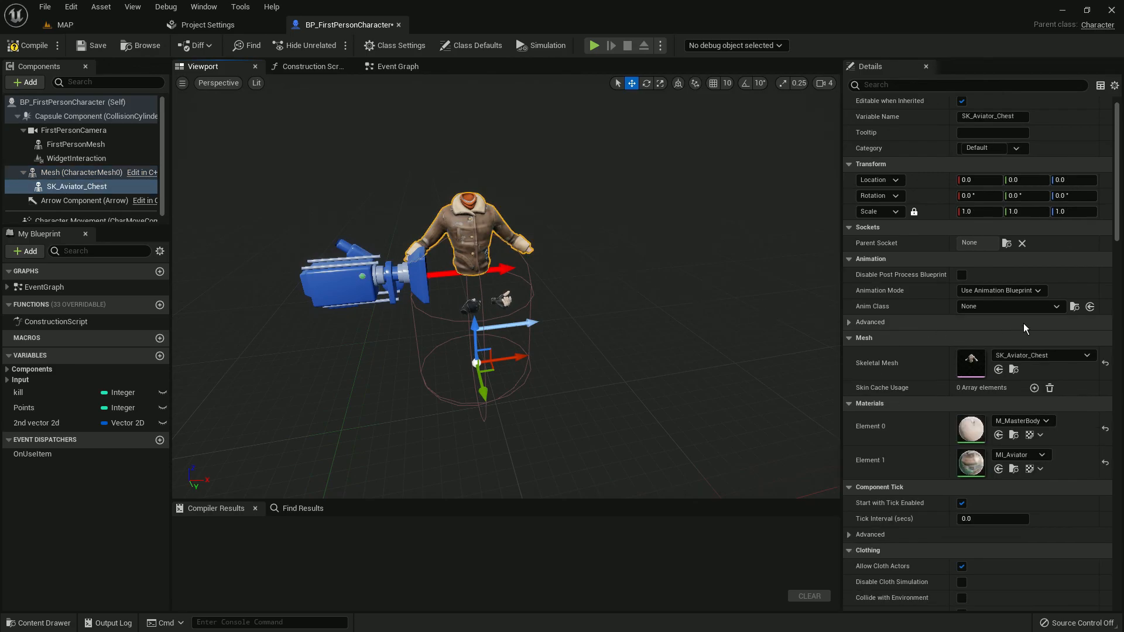
click(1003, 293)
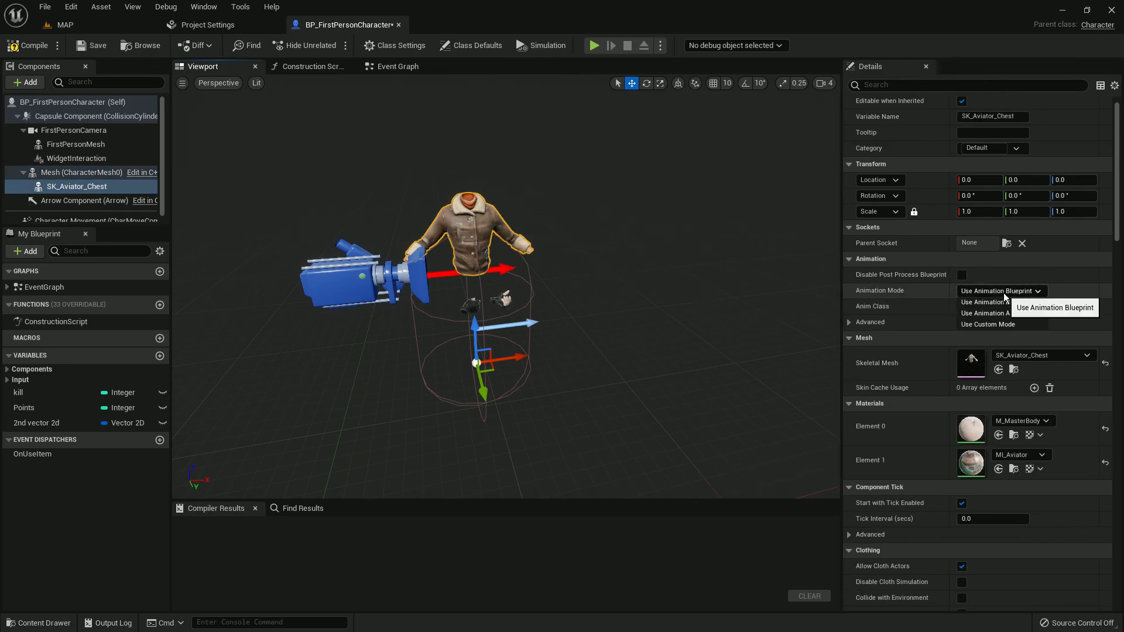
click(1003, 303)
click(1002, 306)
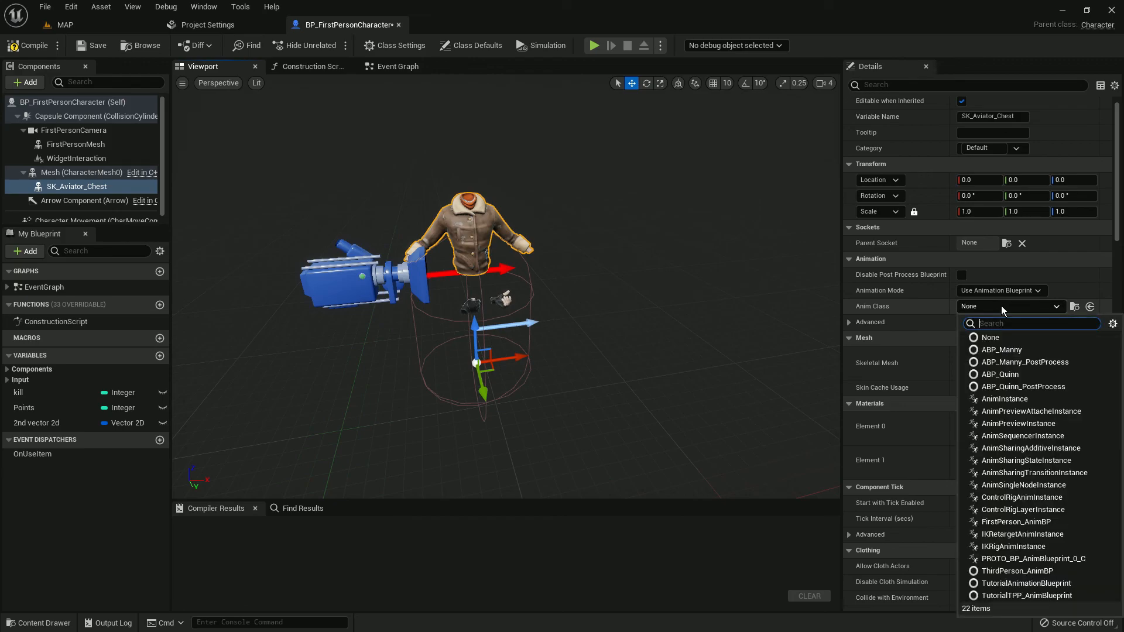
drag(648, 322, 640, 322)
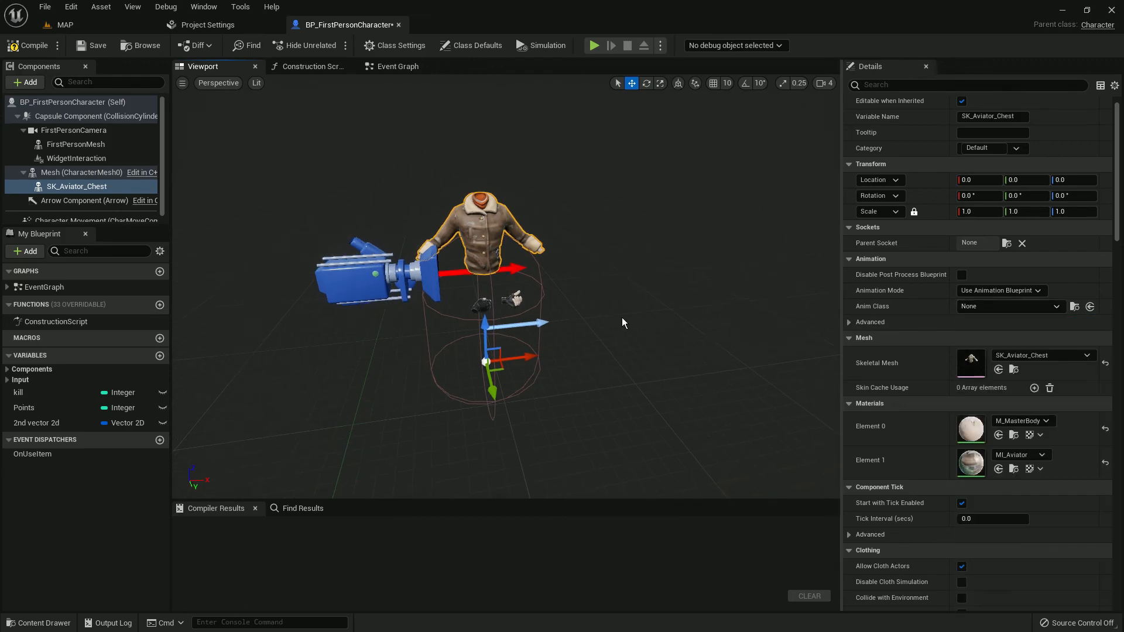
click(493, 306)
click(484, 305)
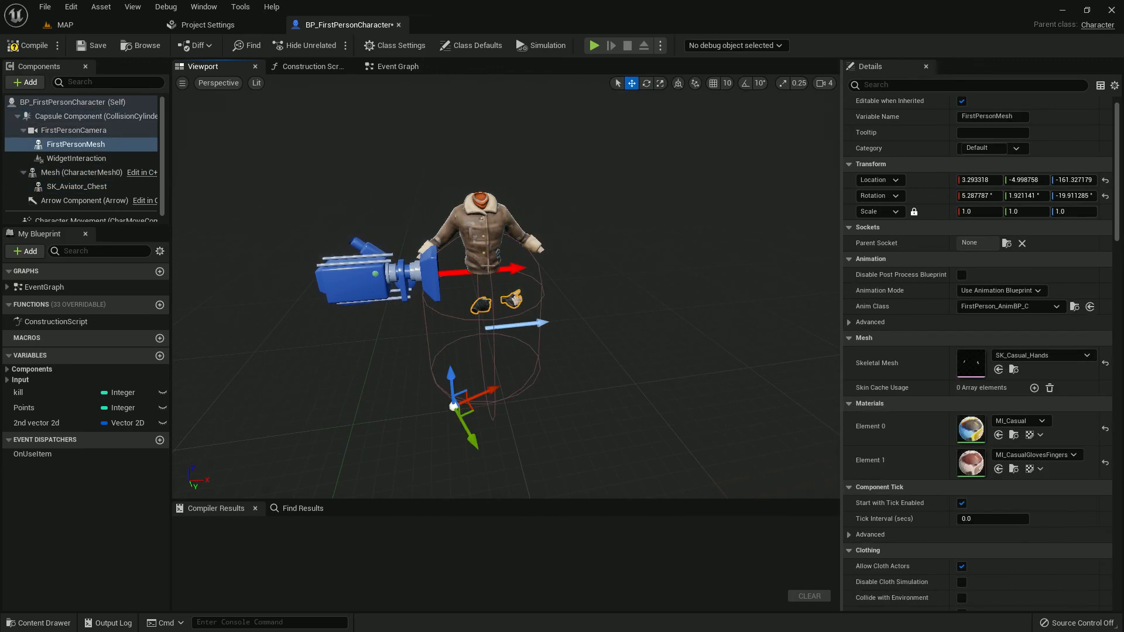
click(492, 252)
click(1019, 309)
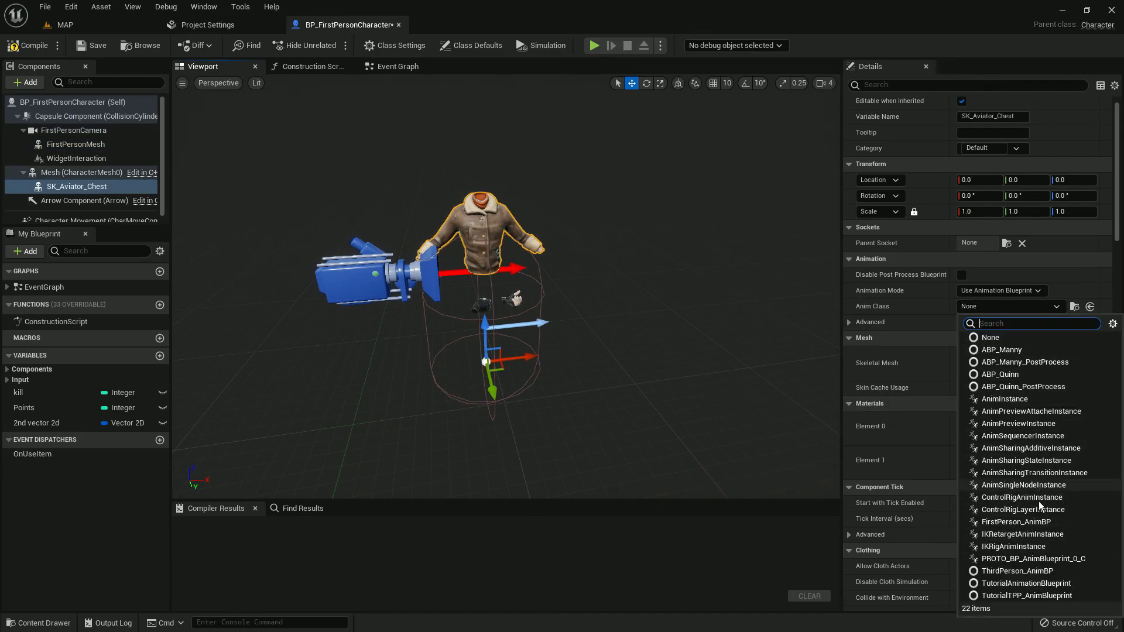
click(1016, 522)
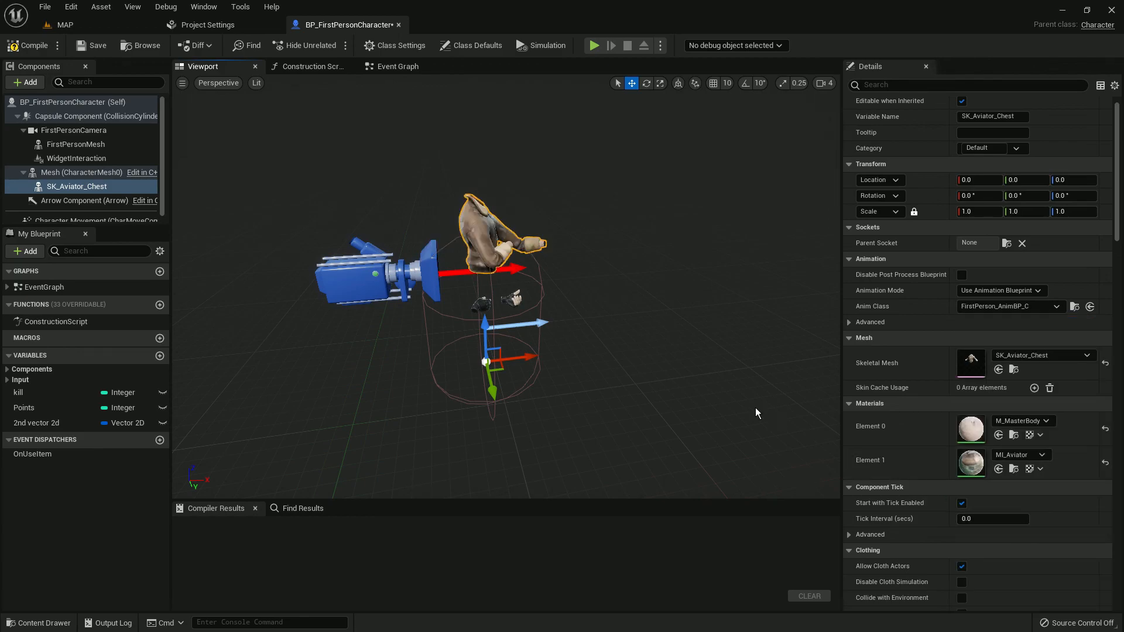
Reparent SK_Aviator_Chest under FirstPersonMesh and reset its location and rotation to the defaults.
scroll(588, 264, up, 4)
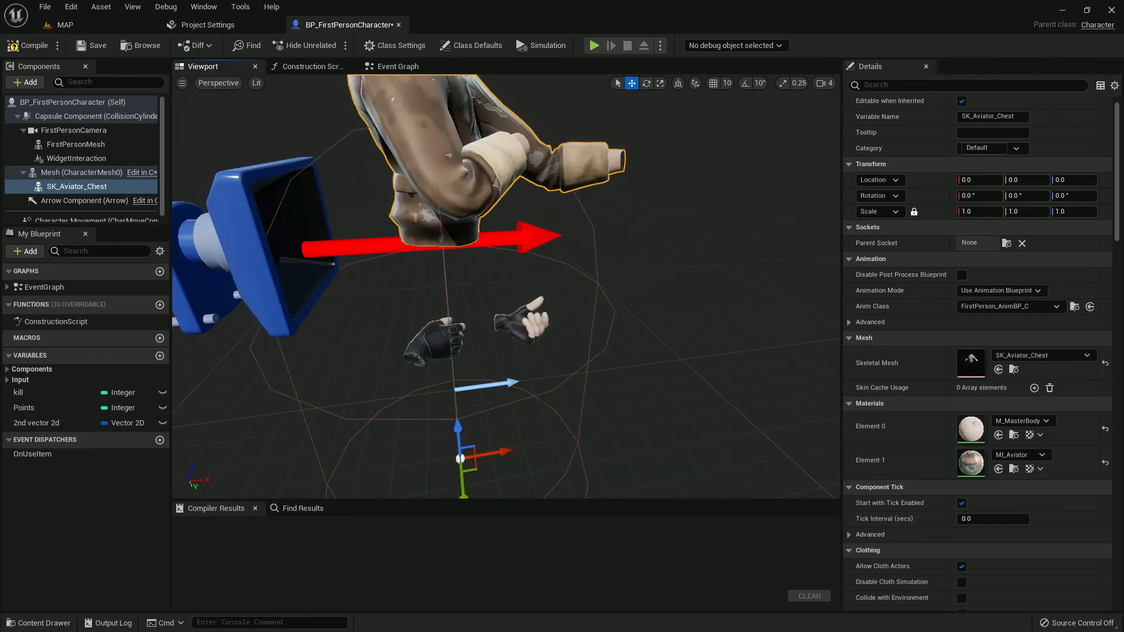
click(75, 144)
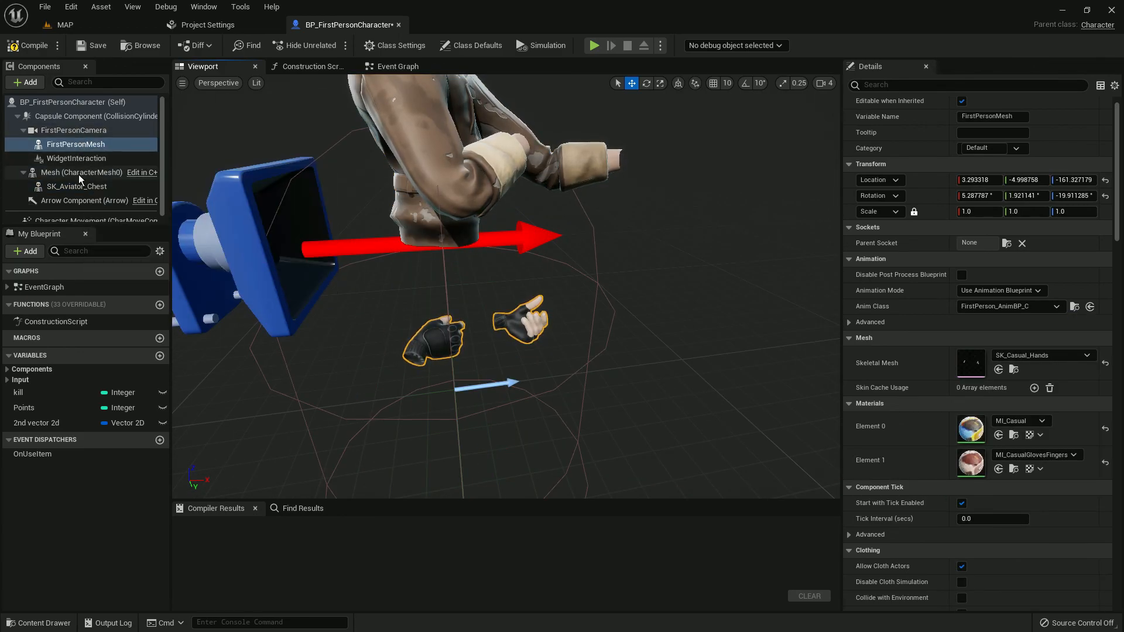
click(77, 186)
drag(77, 186, 71, 149)
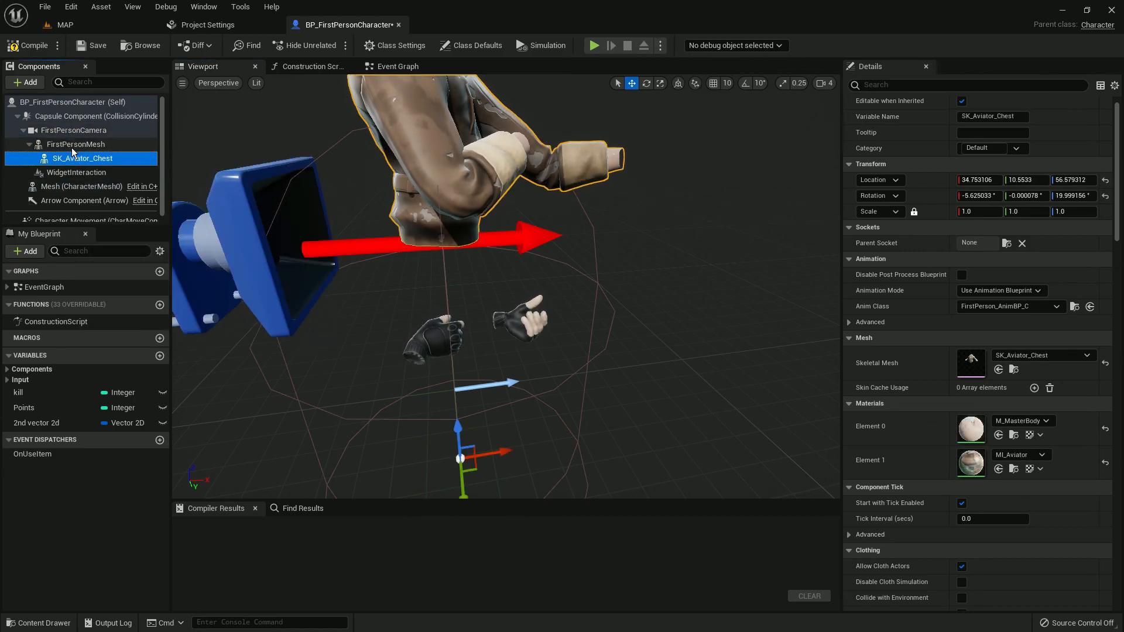
click(1106, 196)
click(1105, 180)
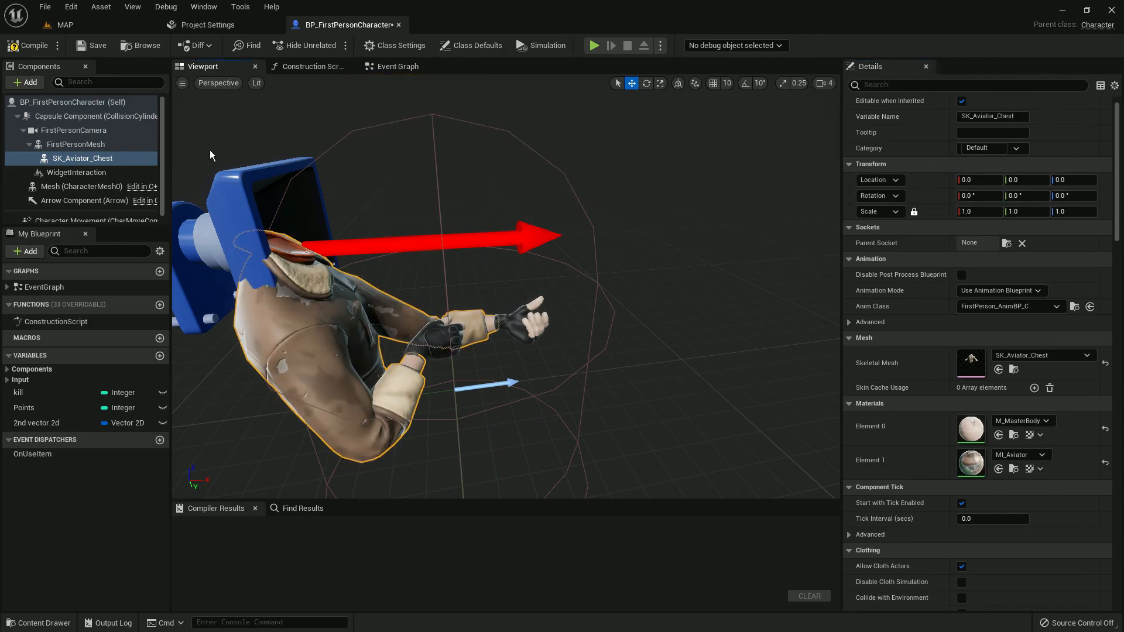
Compile and save the BP_FirstPersonCharacter blueprint.
click(36, 46)
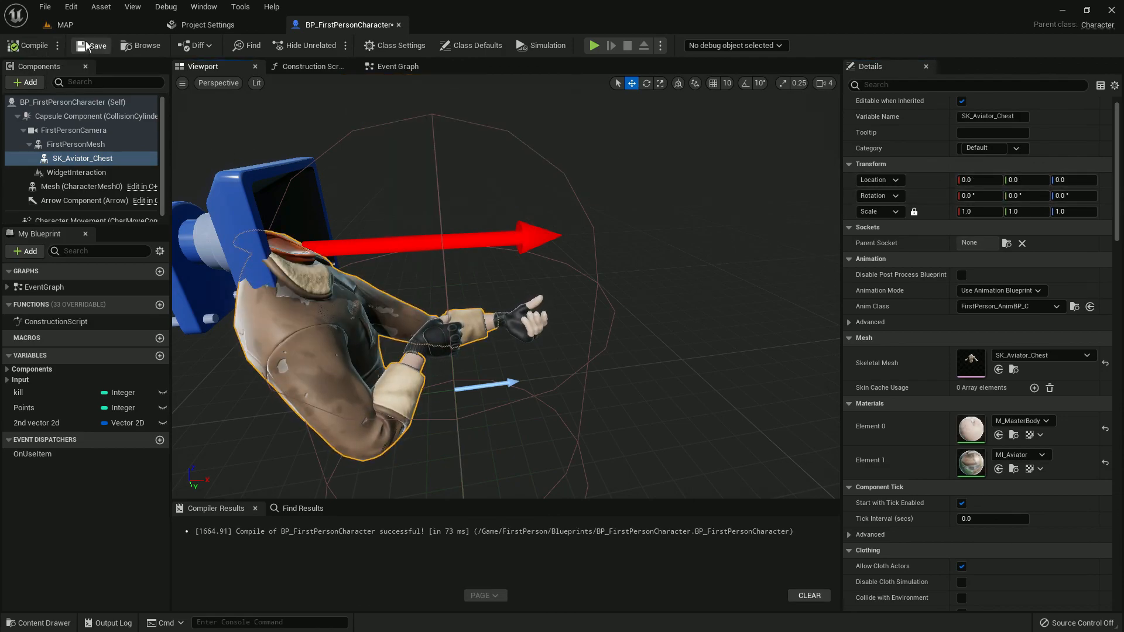
key(s)
mouse_move(637, 205)
right_down()
mouse_move(632, 191)
mouse_move(637, 205)
right_up()
click(61, 26)
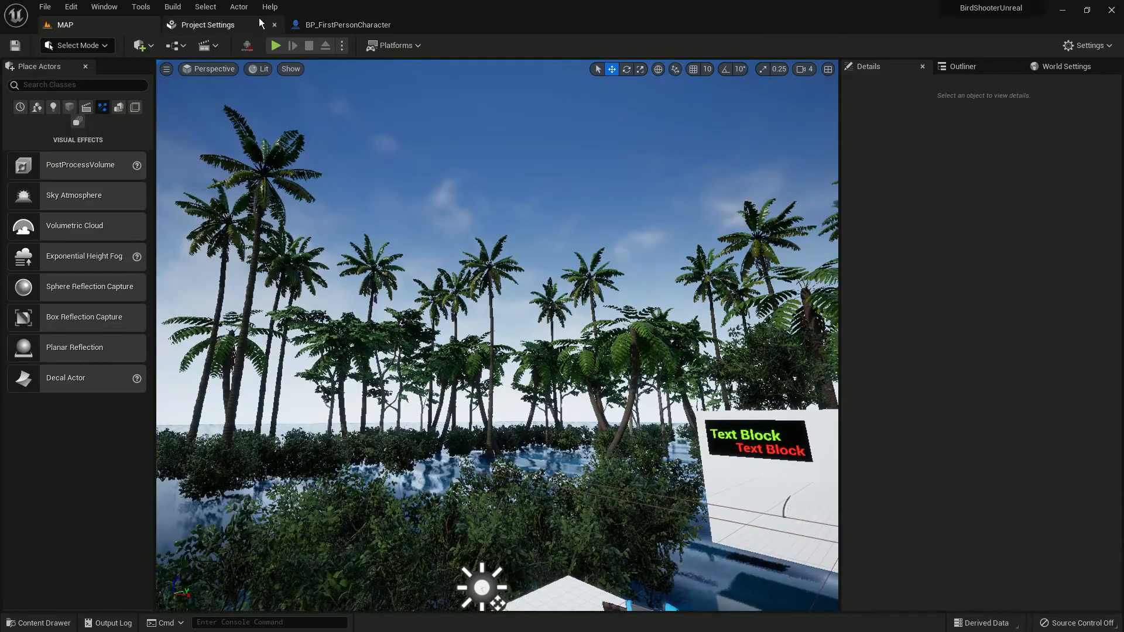
click(338, 26)
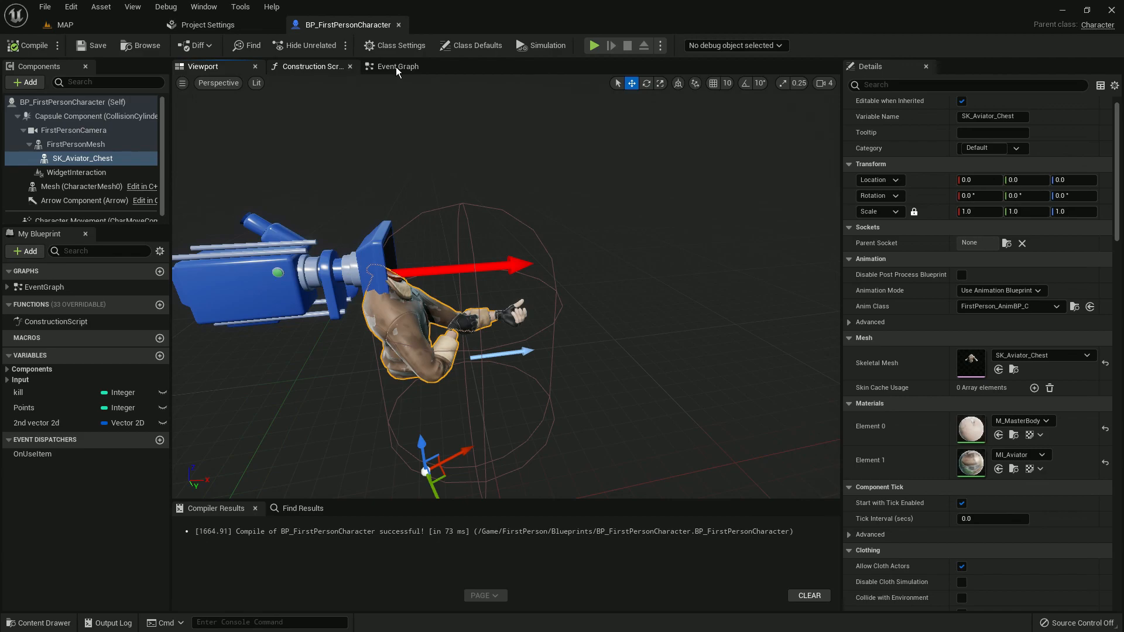
In the Construction Script, place a First Person Mesh reference and add a Set Master Pose Component node from it.
click(334, 67)
right_drag(478, 234, 501, 167)
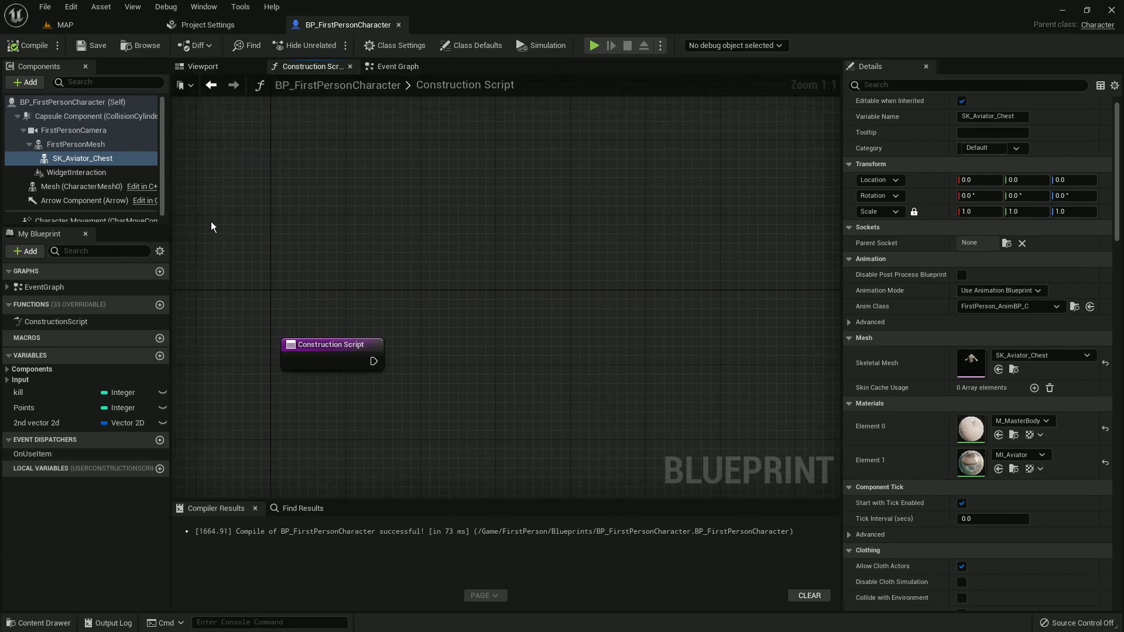
right_drag(275, 273, 322, 182)
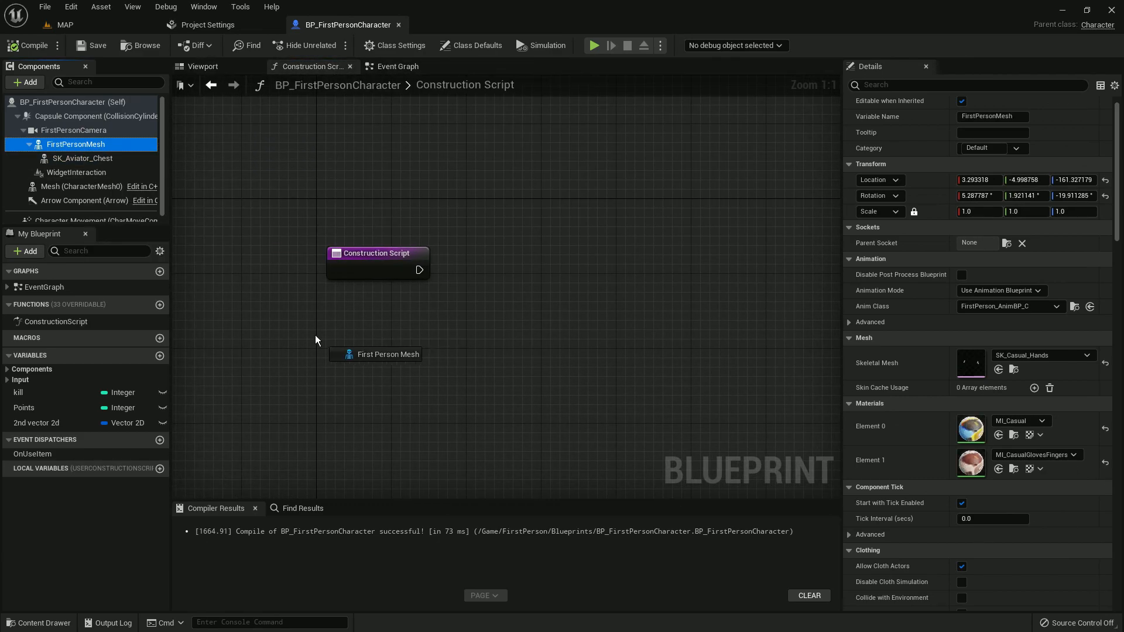
drag(315, 341, 316, 342)
drag(390, 349, 499, 269)
text(set )
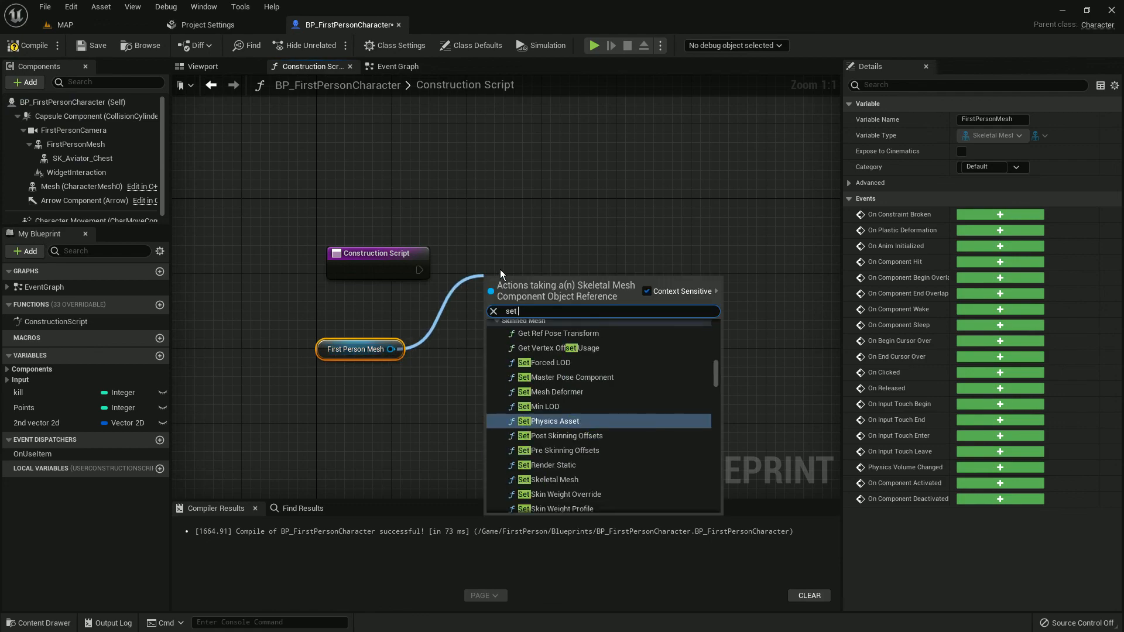
text(master)
click(579, 351)
Wire First Person Mesh as New Master Bone Component and SK Aviator Chest as Target, executing the node from Construction Script.
drag(546, 312, 391, 349)
drag(90, 153, 319, 370)
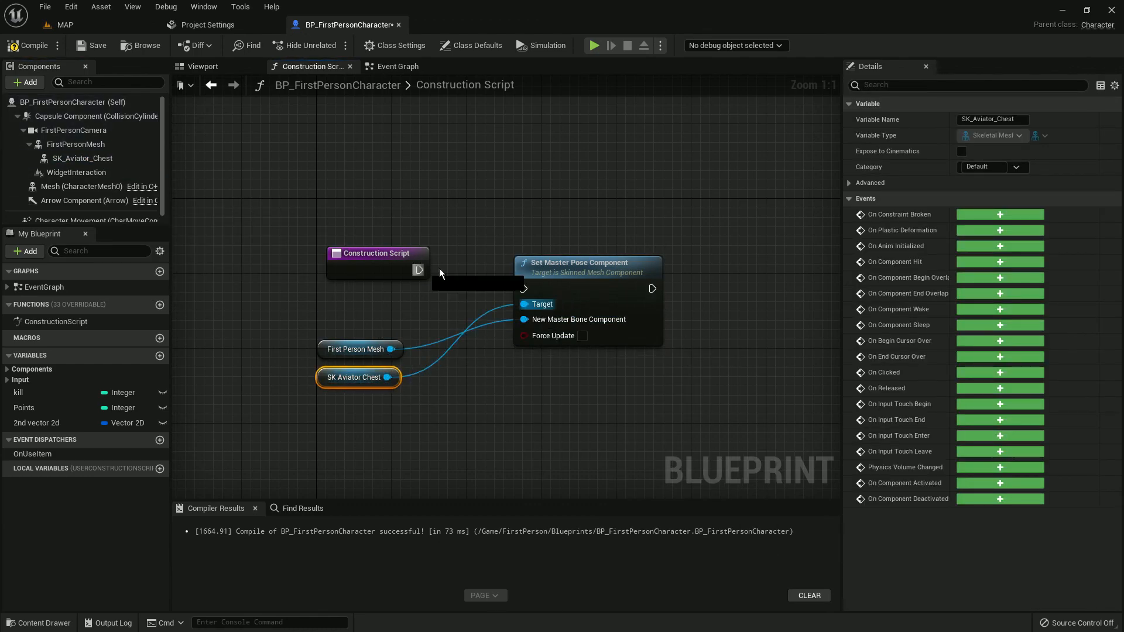
drag(546, 281, 546, 271)
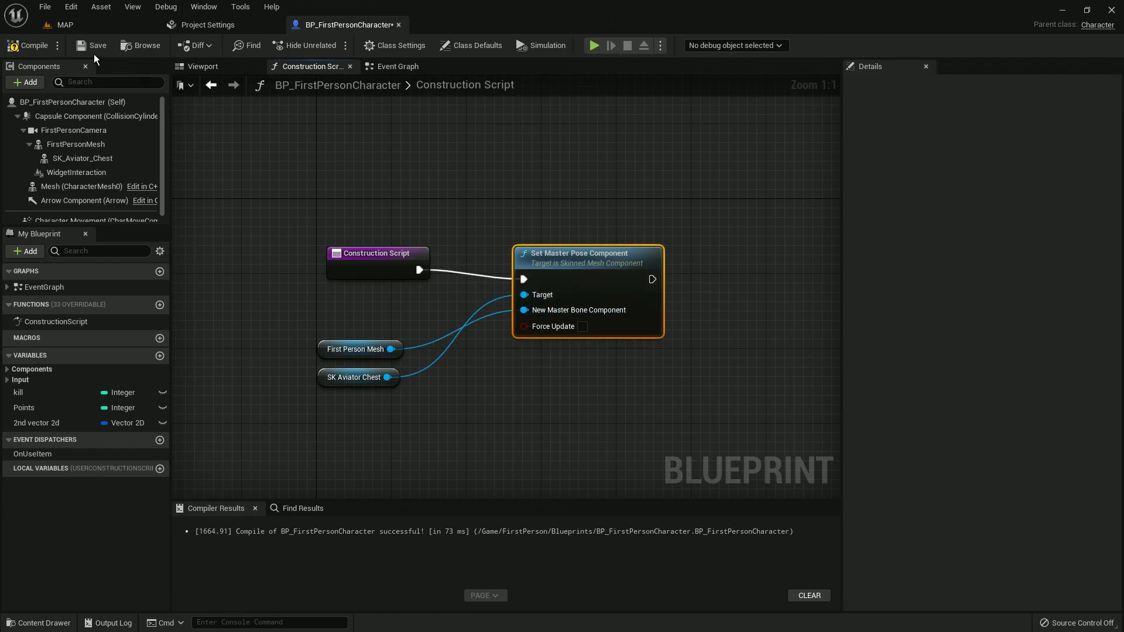
Playtest the map to check the aviator sleeves and hands on the rifle, and end the play session.
click(94, 24)
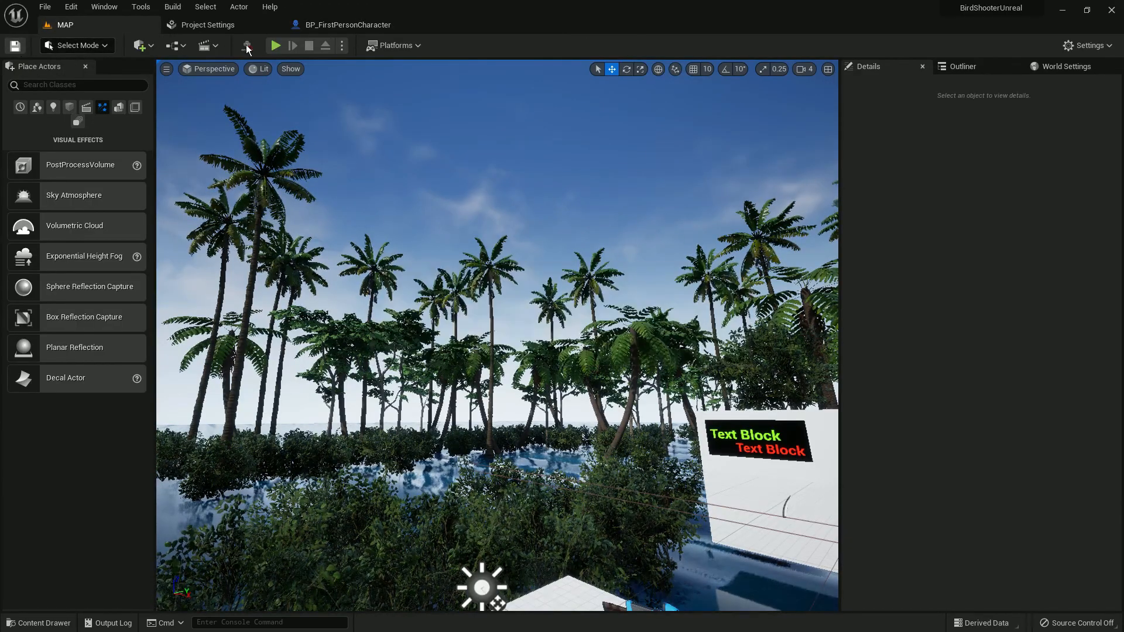
click(276, 47)
key(w)
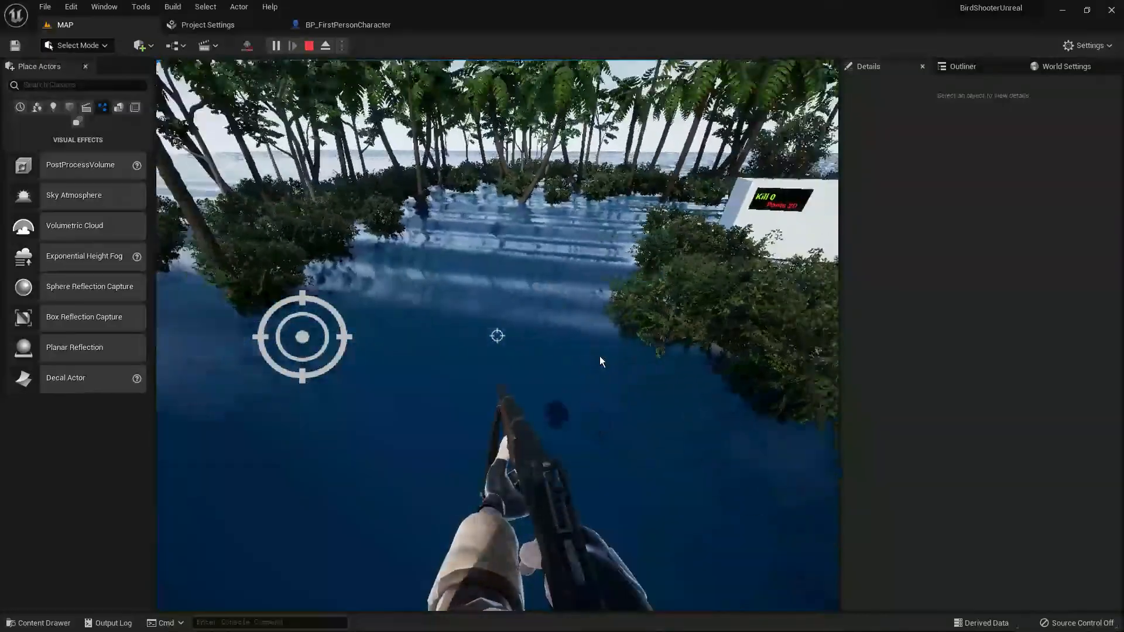
key(Escape)
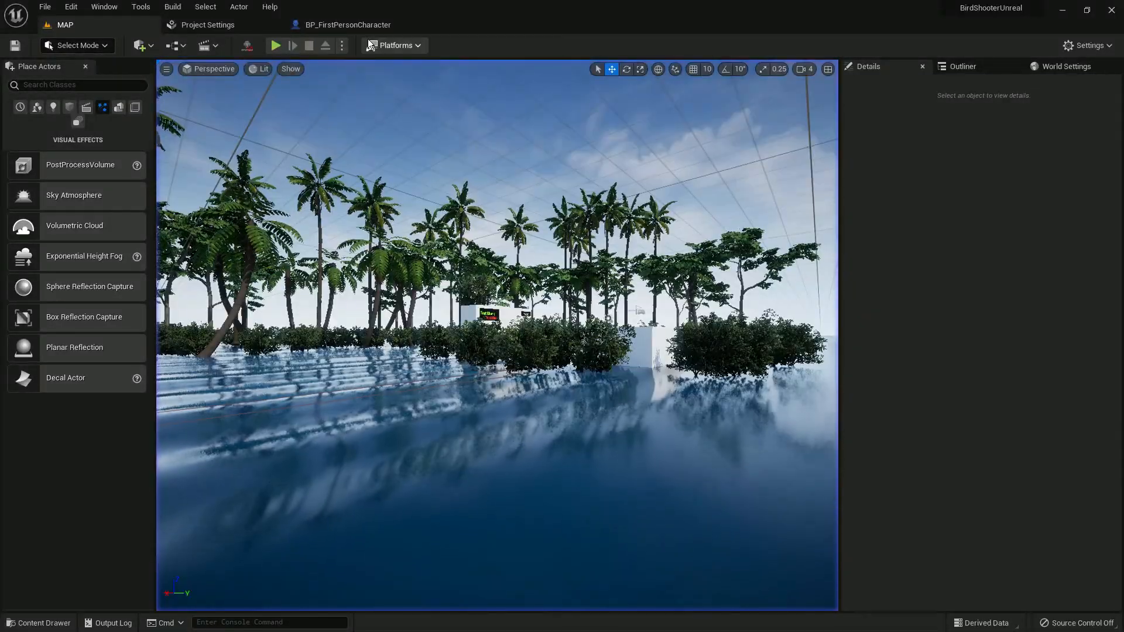
Set Collision Presets to NoCollision for both FirstPersonMesh and SK_Aviator_Chest.
click(348, 25)
click(203, 66)
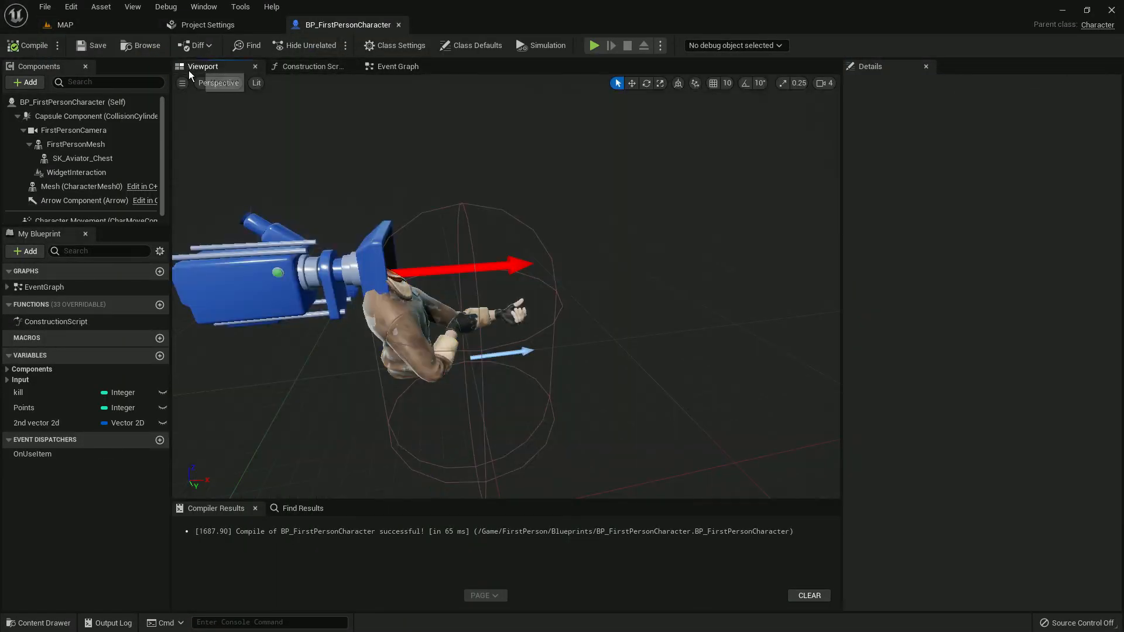
click(83, 161)
ctrl+click(94, 145)
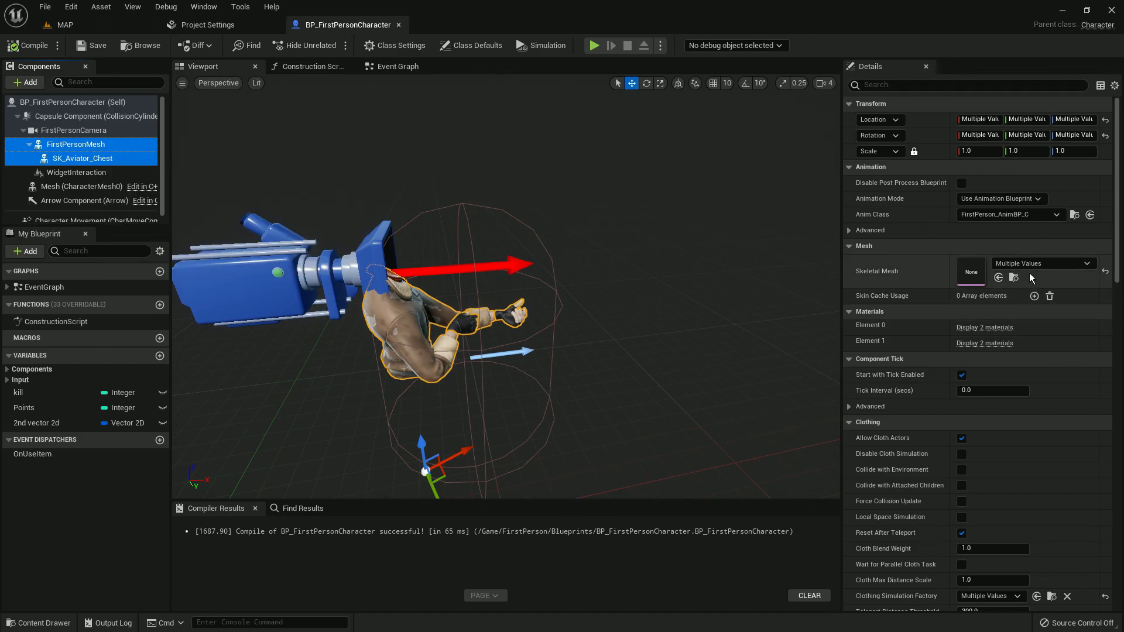
scroll(1075, 315, down, 2)
drag(1117, 209, 1108, 364)
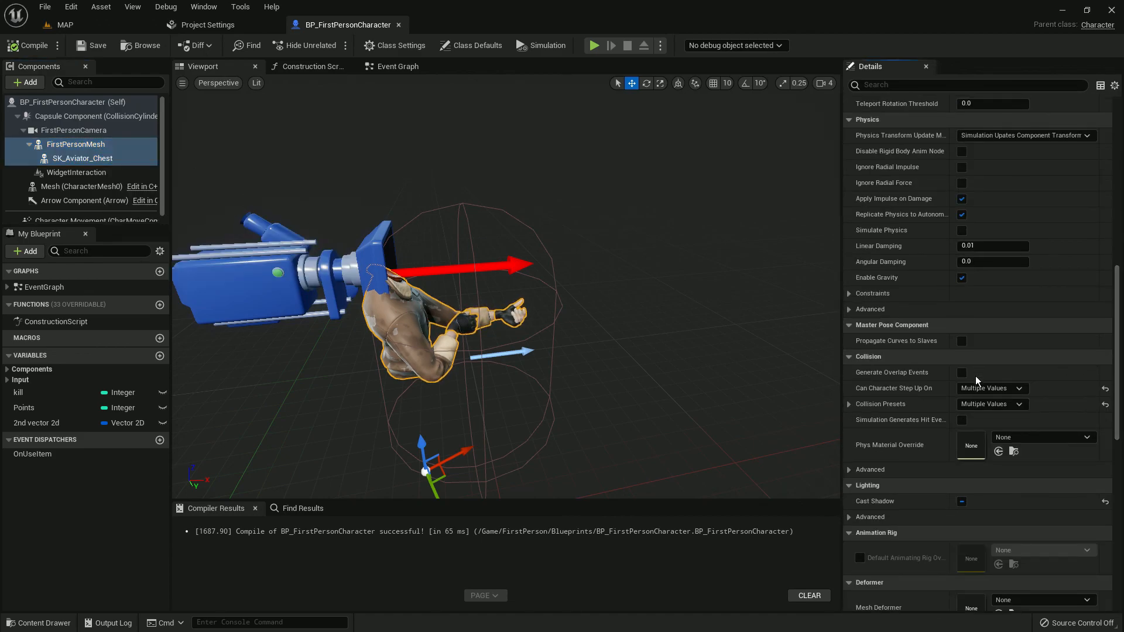
click(995, 403)
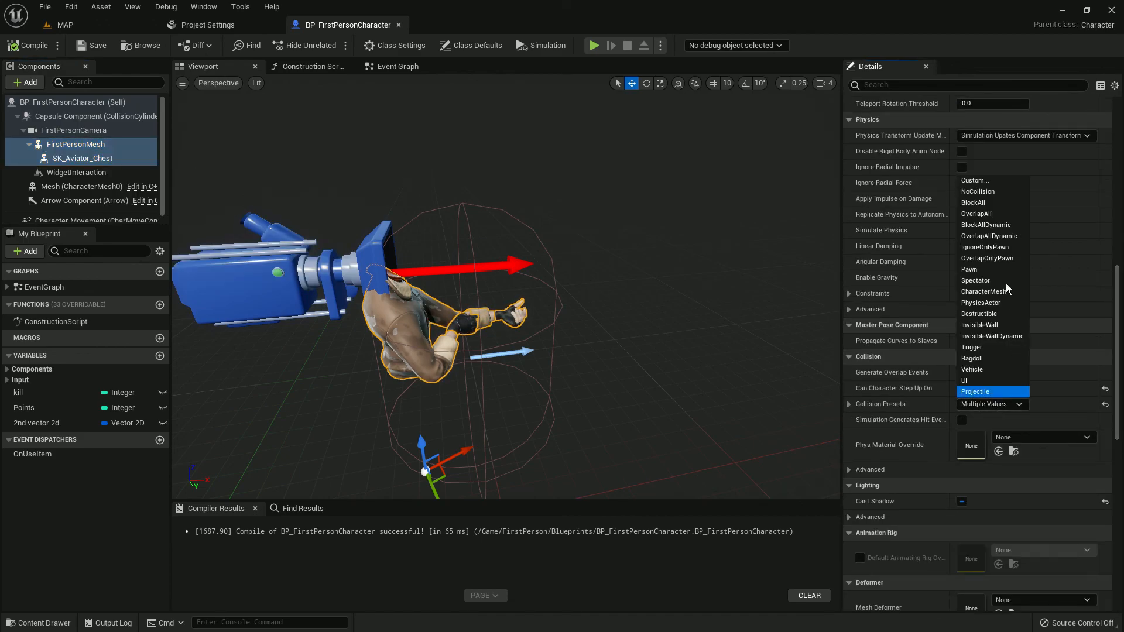
click(992, 195)
For both selected meshes, set Can Character Step Up On to Yes and Collision Presets to Pawn.
click(1003, 388)
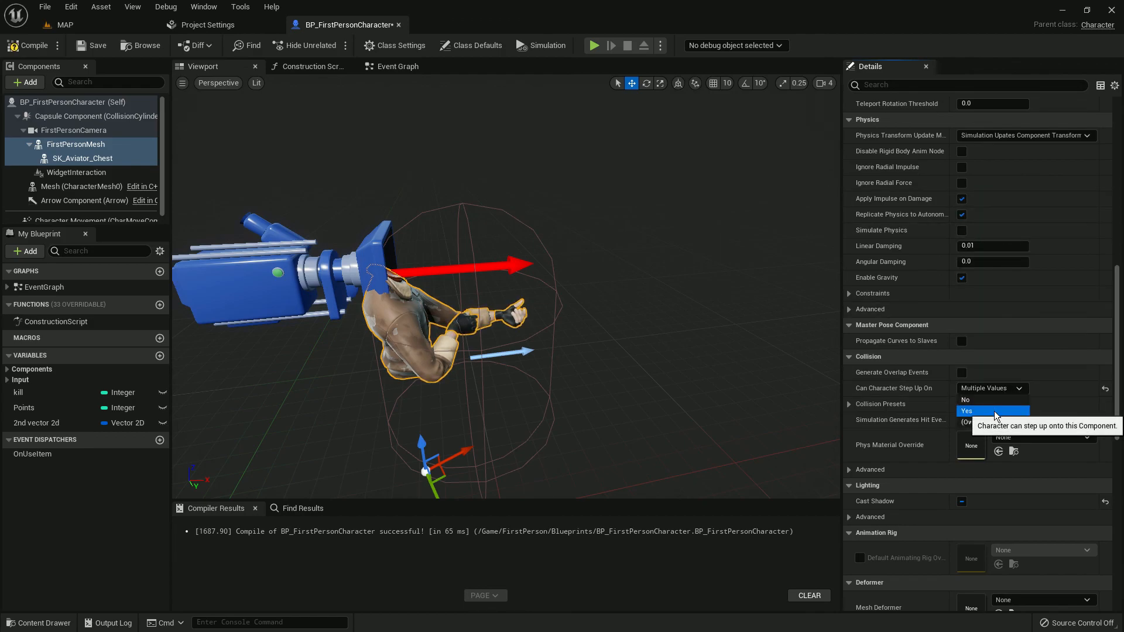
click(994, 411)
click(992, 406)
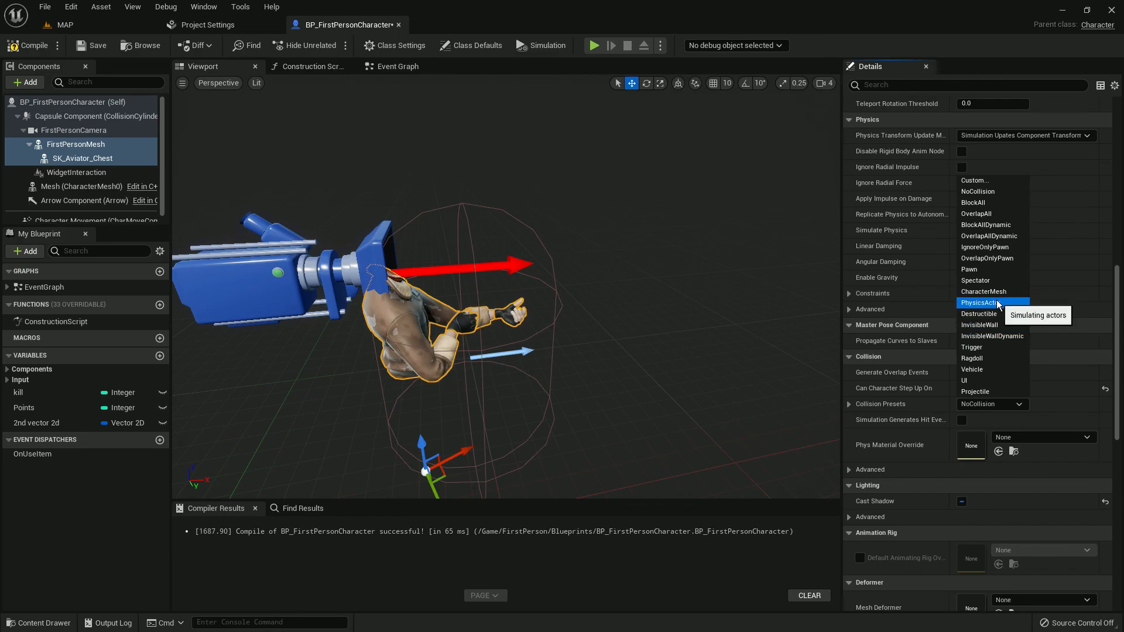
click(1001, 270)
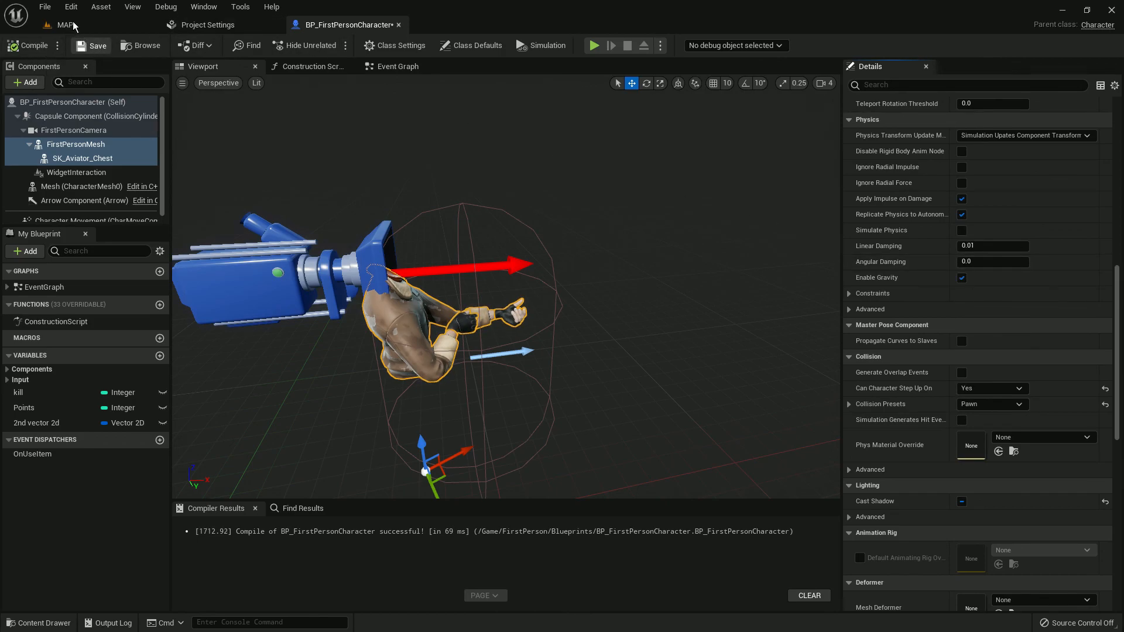
click(64, 25)
click(349, 25)
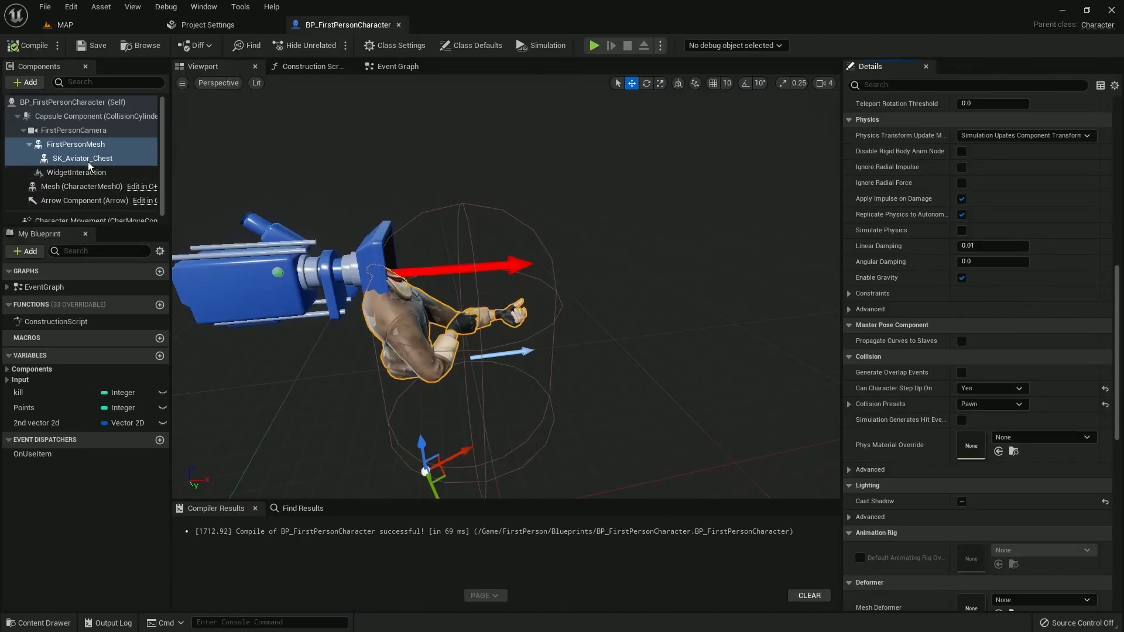
scroll(140, 173, down, 1)
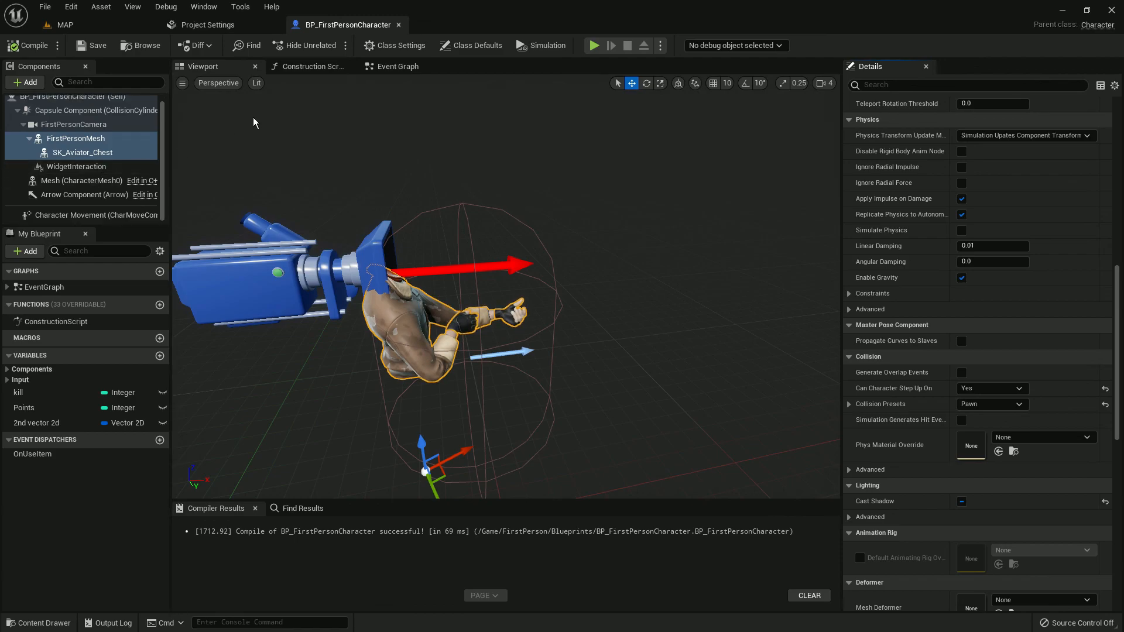
Open the BP_Rifle blueprint from the FirstPerson Blueprints folder of the project content.
click(106, 24)
click(38, 623)
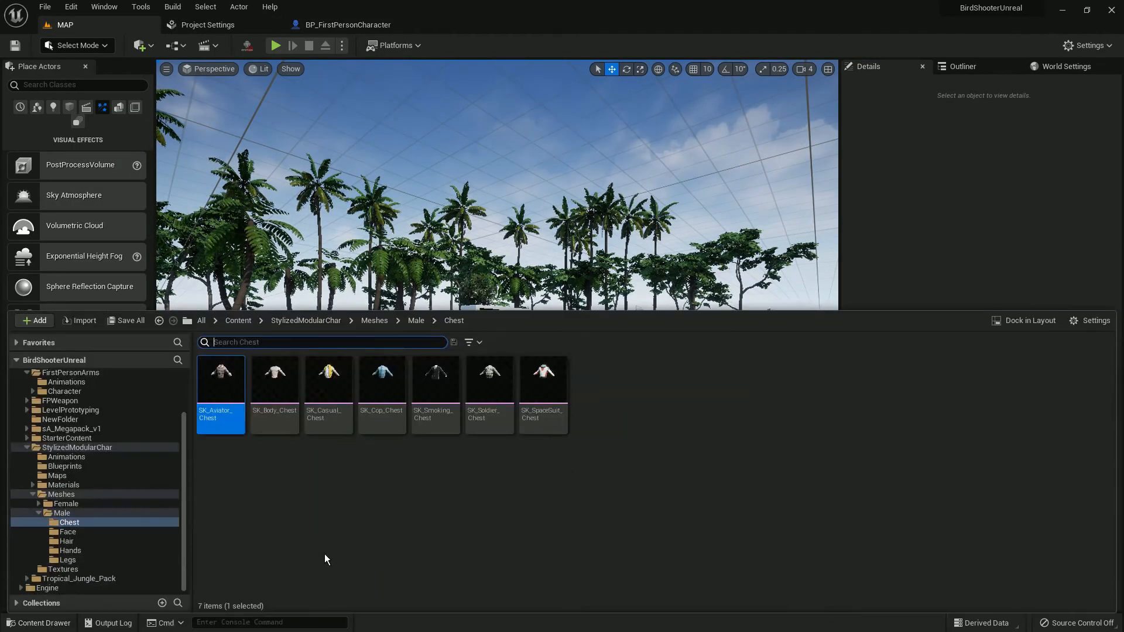
click(237, 321)
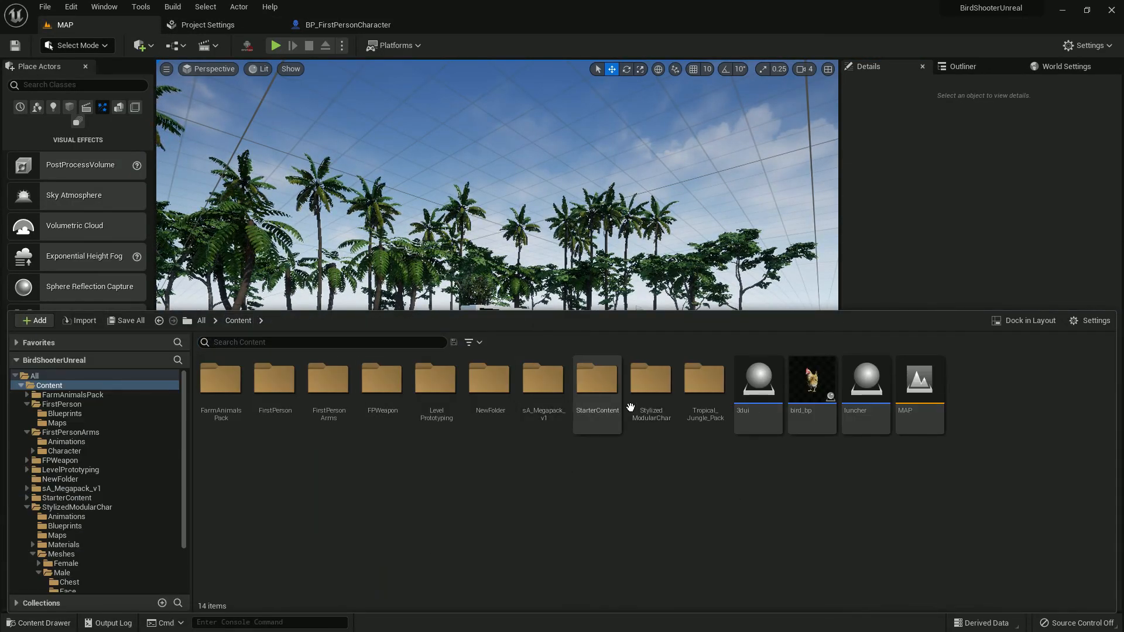
double_click(272, 386)
double_click(221, 379)
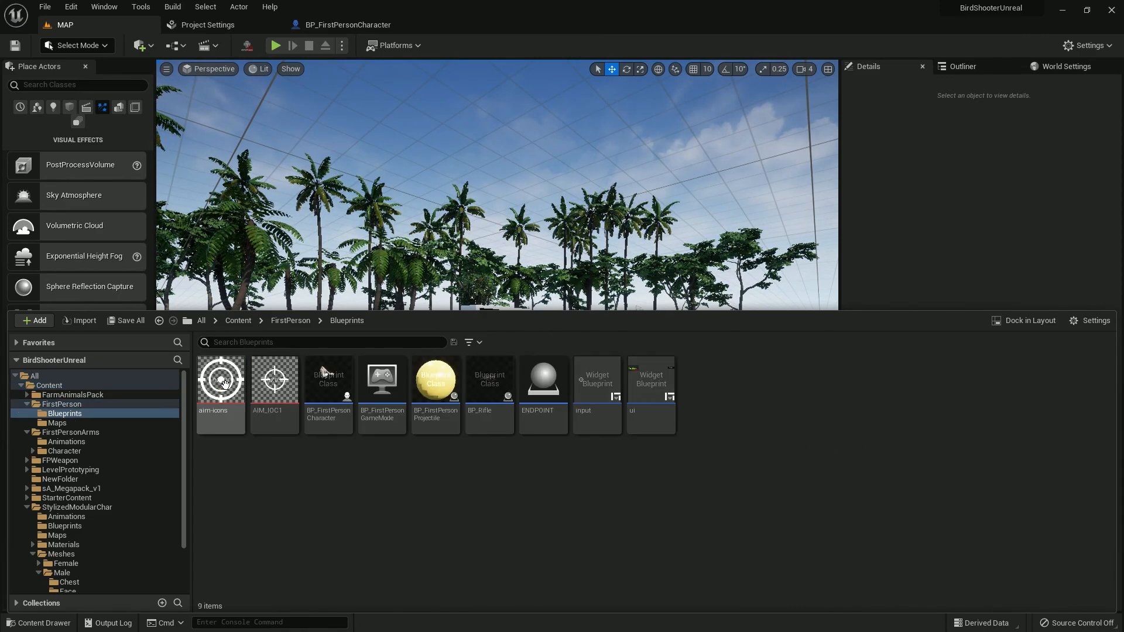
click(511, 384)
double_click(511, 383)
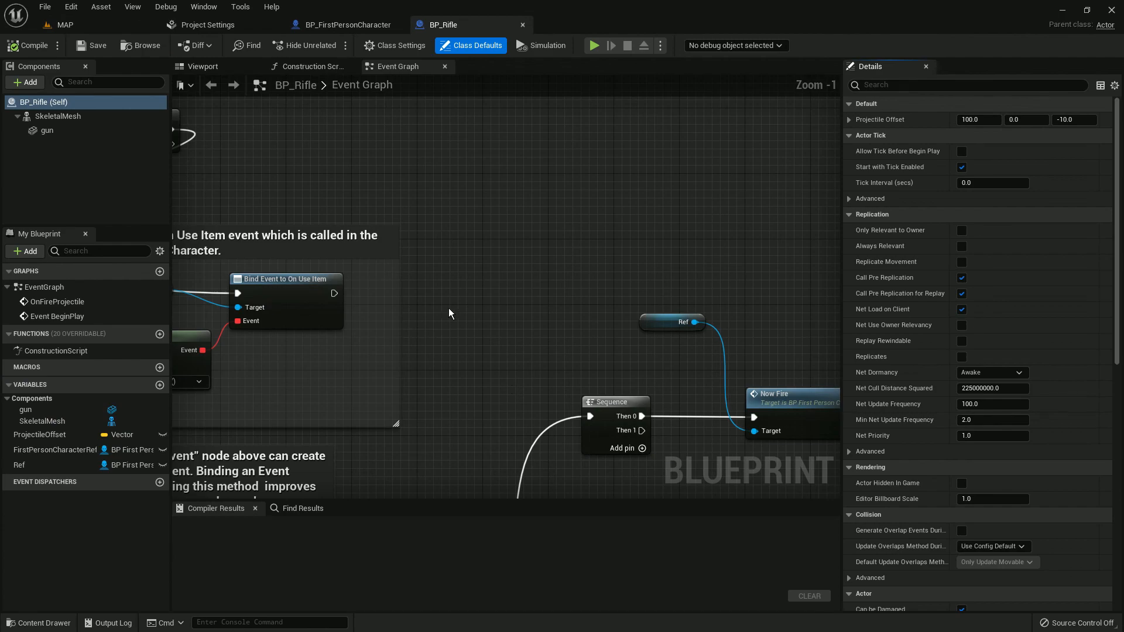
Set the gun mesh's Collision Presets to NoCollision in the BP_Rifle blueprint.
click(199, 67)
click(93, 119)
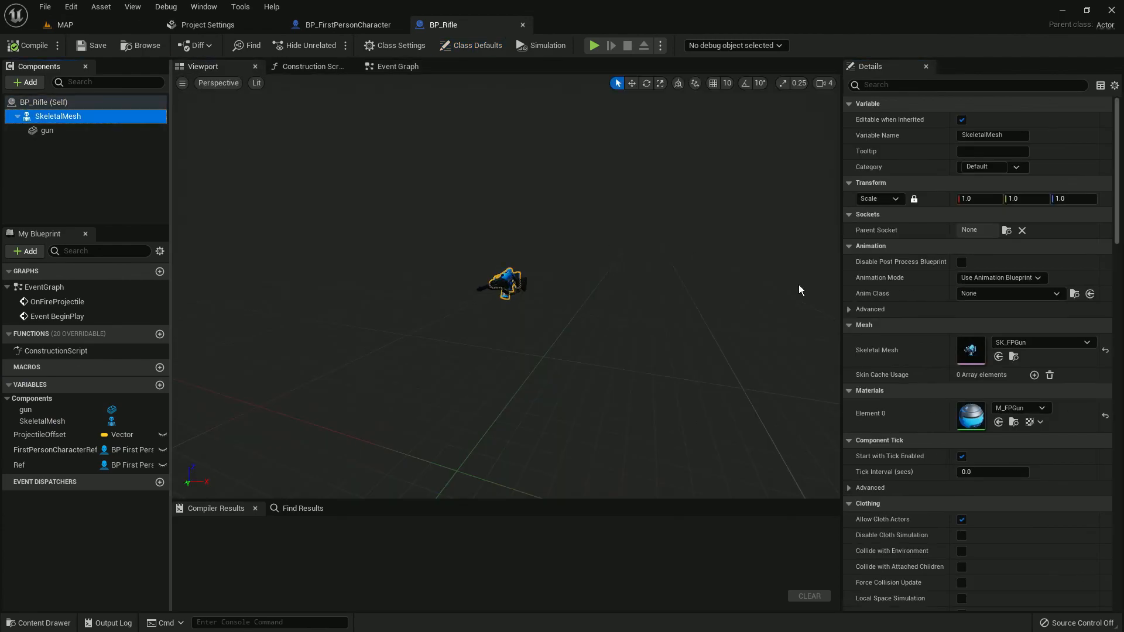
click(484, 285)
drag(1118, 206, 1117, 375)
click(995, 283)
click(980, 317)
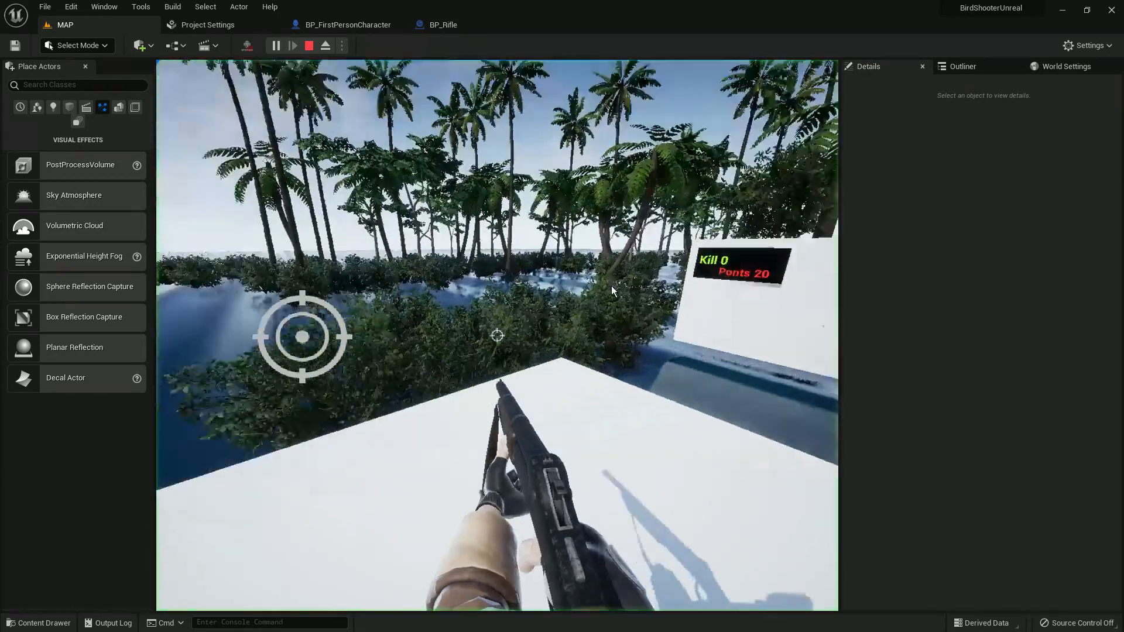
Playtest the map in full screen to check the hands and rifle, and end the play session.
drag(611, 286, 679, 248)
key(F11)
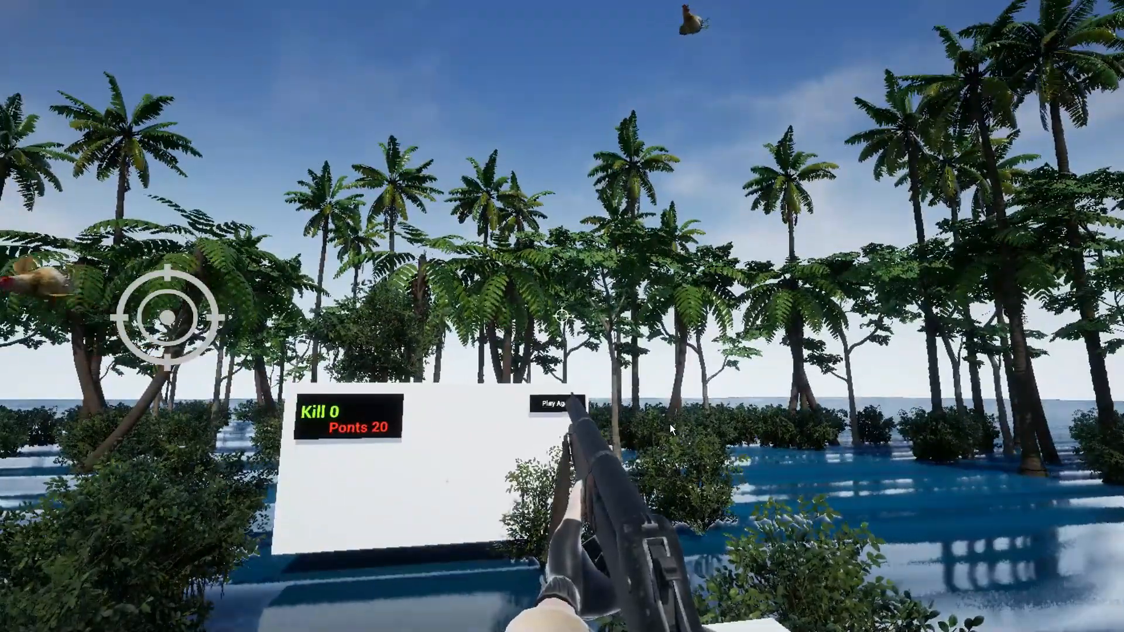
key(Escape)
Adjust the gun mesh's height in the BP_Rifle viewport, compile the blueprint, and playtest the map.
click(448, 25)
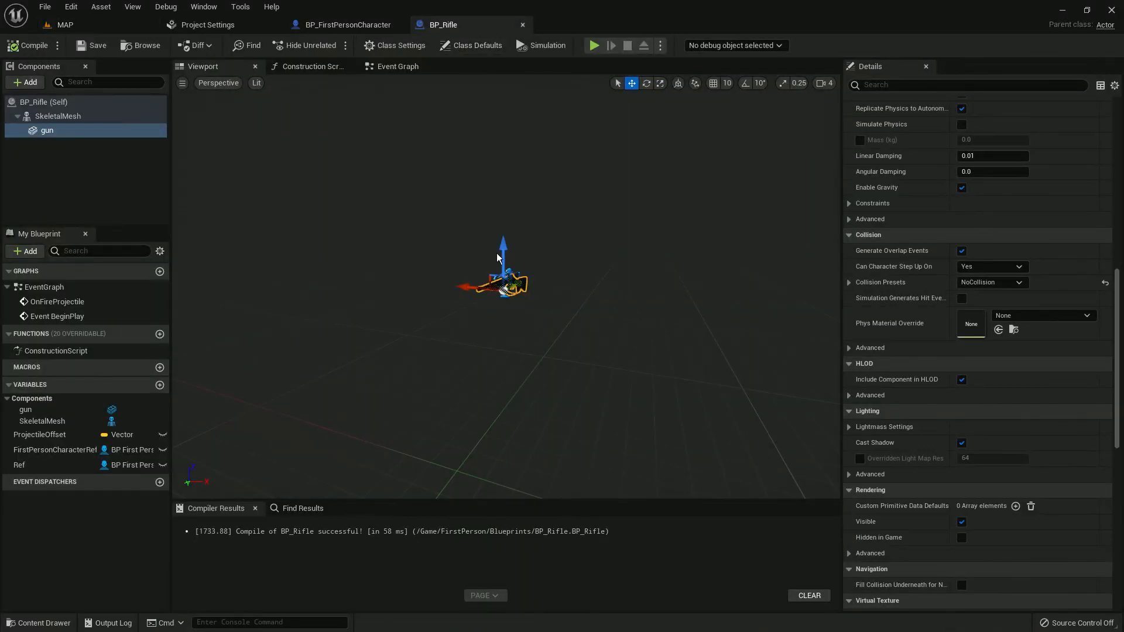
right_drag(579, 271, 436, 303)
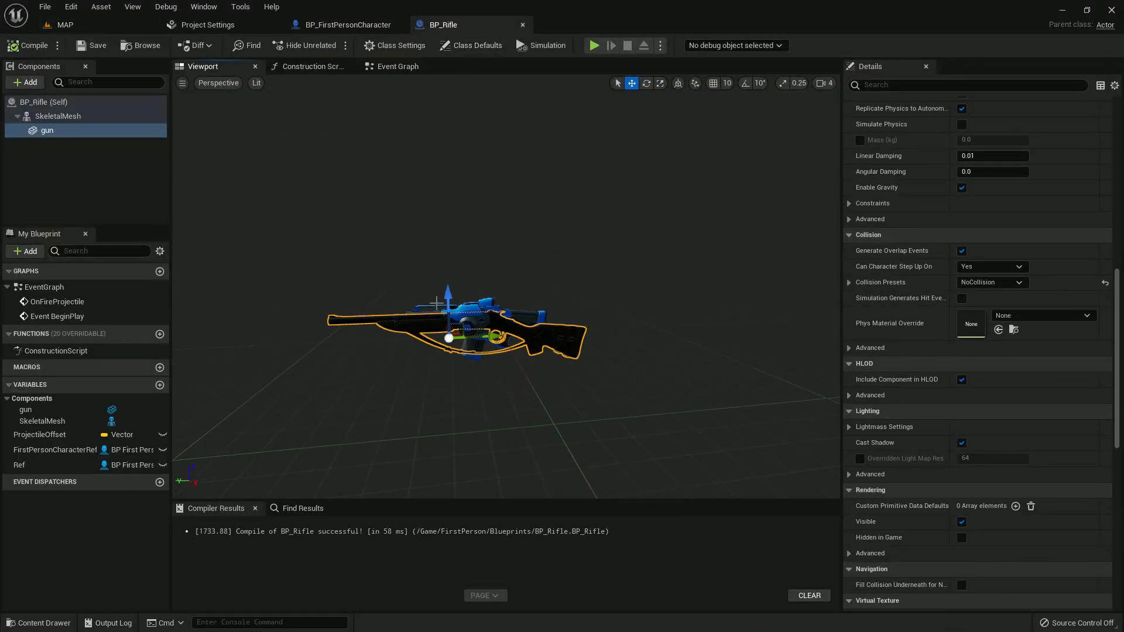
click(33, 46)
click(65, 24)
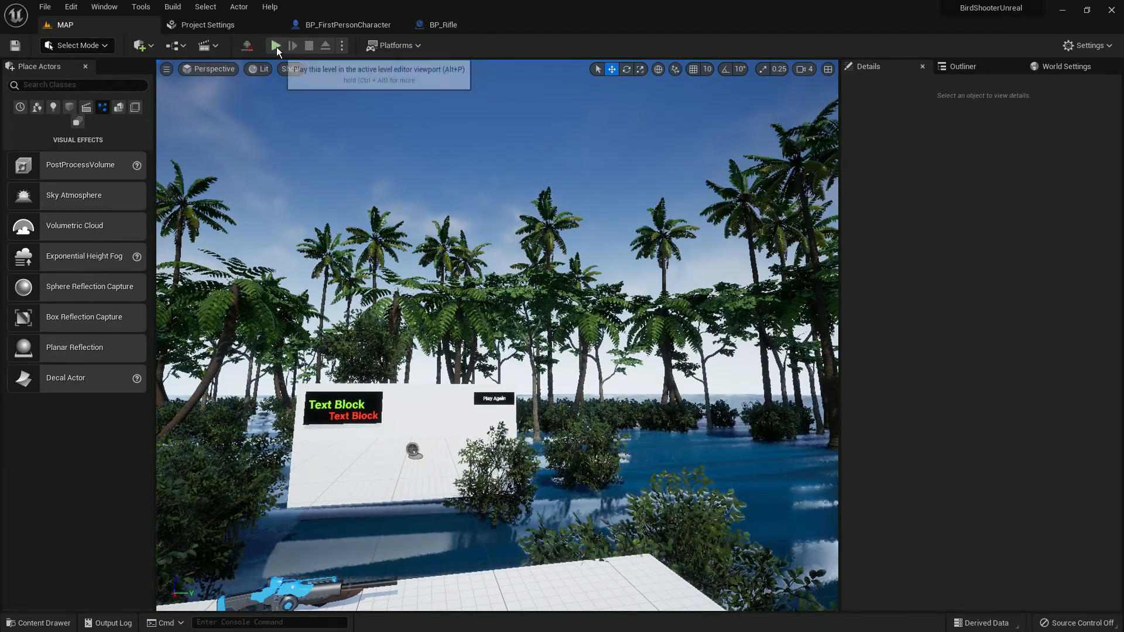
click(276, 46)
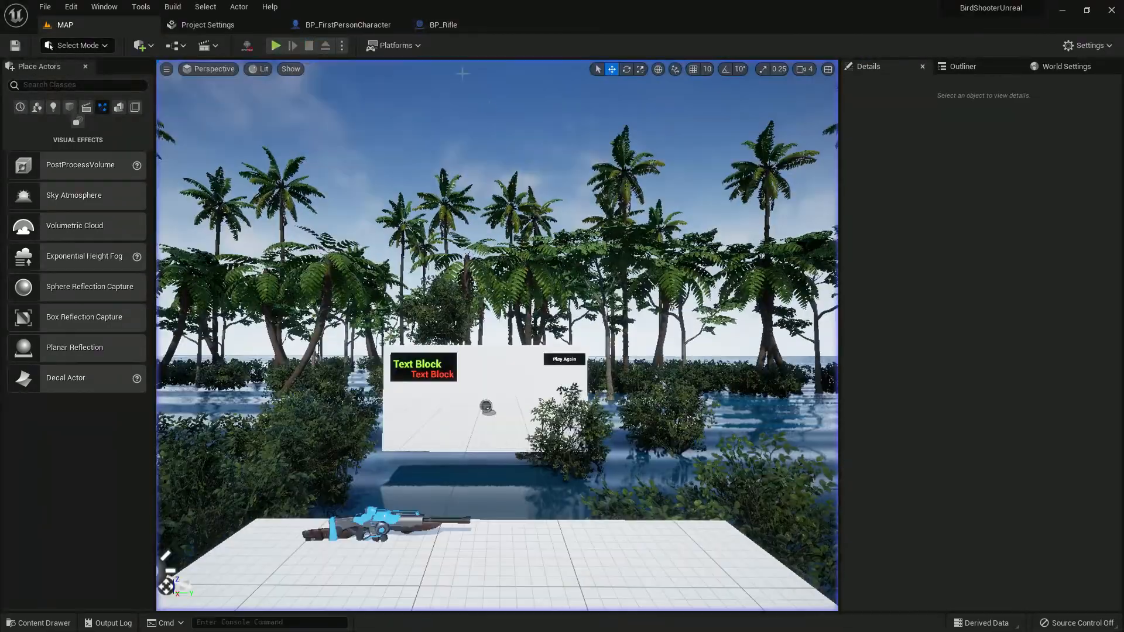
Lower the gun mesh slightly in BP_Rifle and recheck the rifle grip in a full-screen playtest of the map.
click(443, 25)
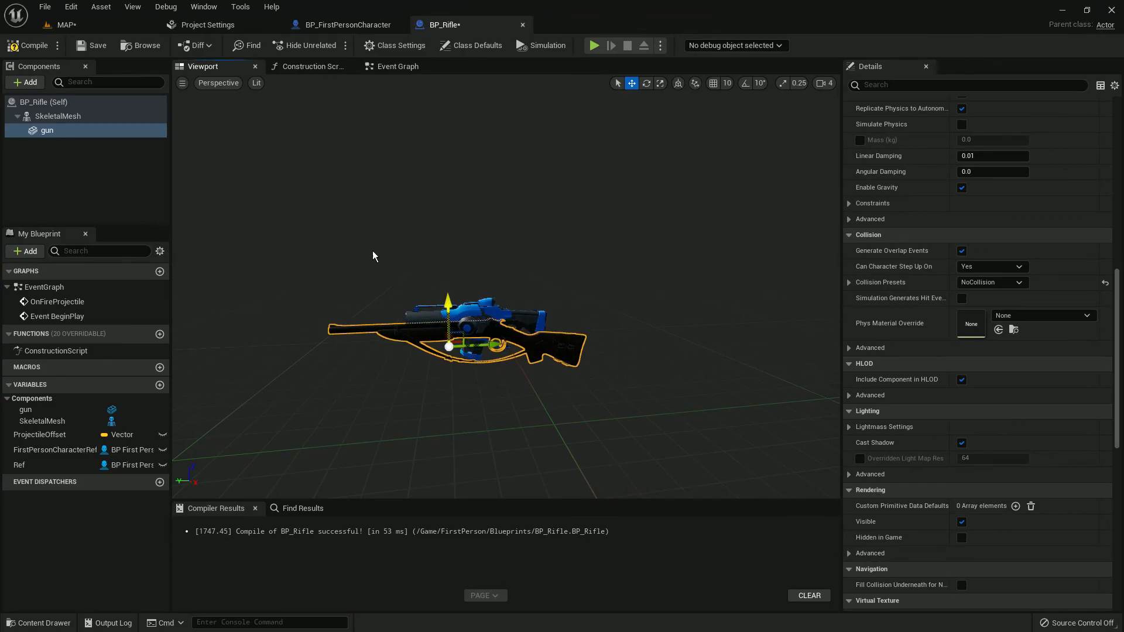
click(64, 25)
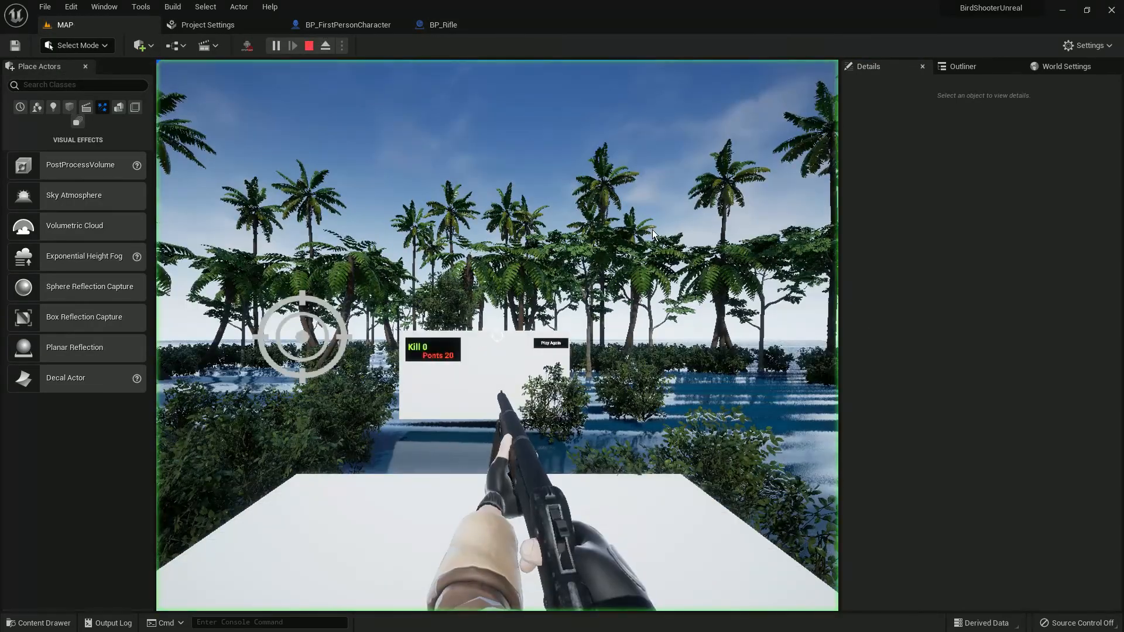
mouse_move(652, 230)
mouse_down()
mouse_move(639, 241)
mouse_move(673, 236)
mouse_up()
key(F11)
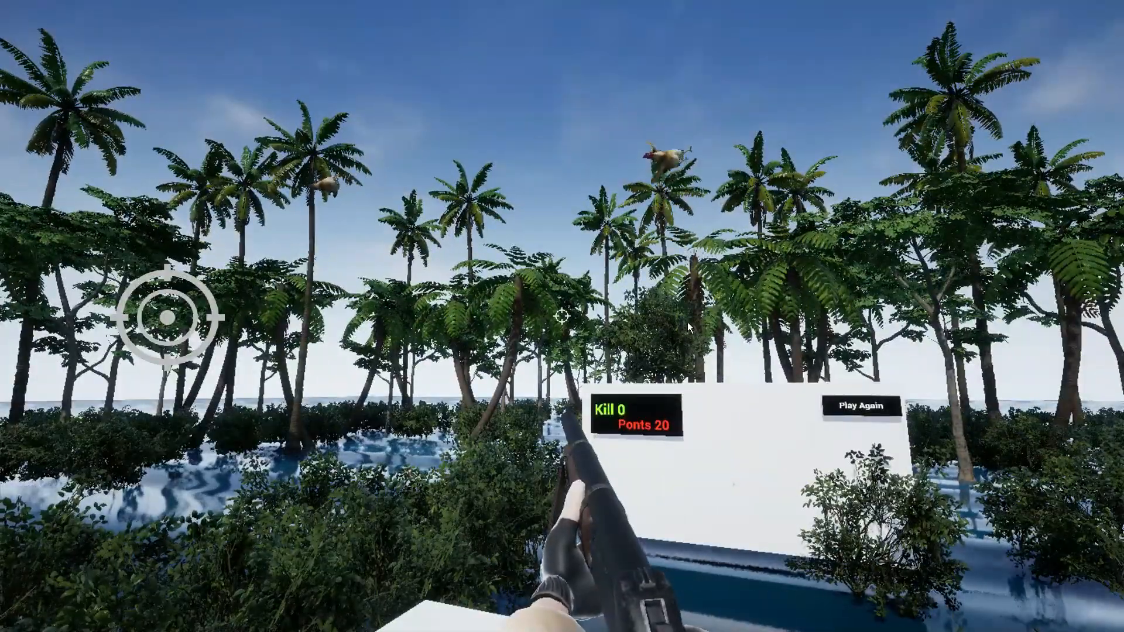
key(Escape)
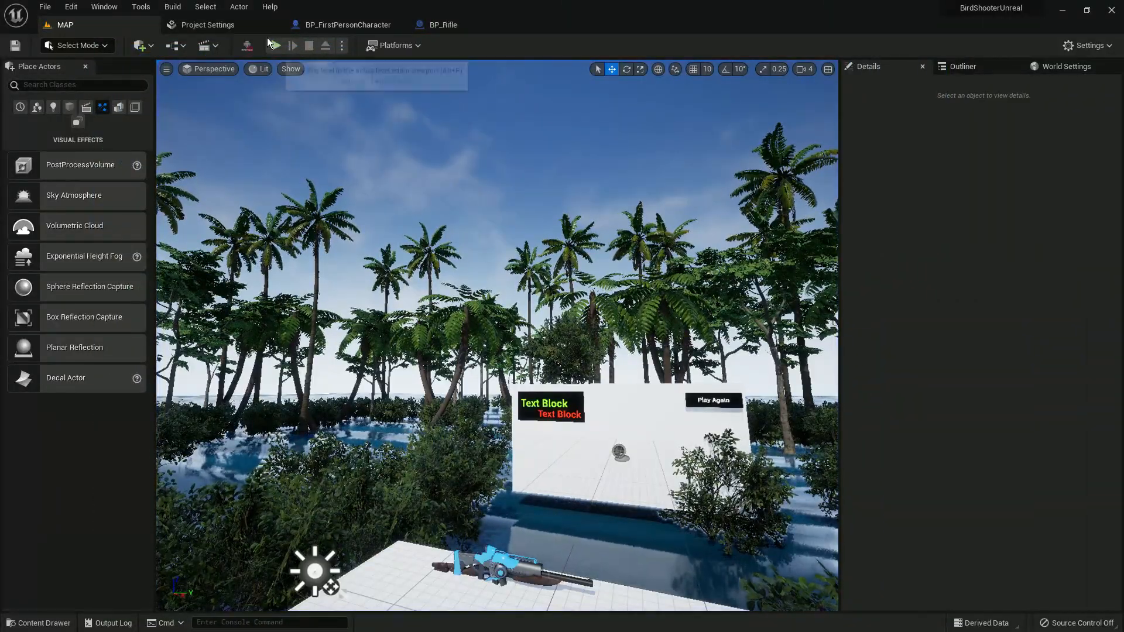
Playtest the map in full screen, aiming around and shooting at the birds, and stop the session.
key(alt+p)
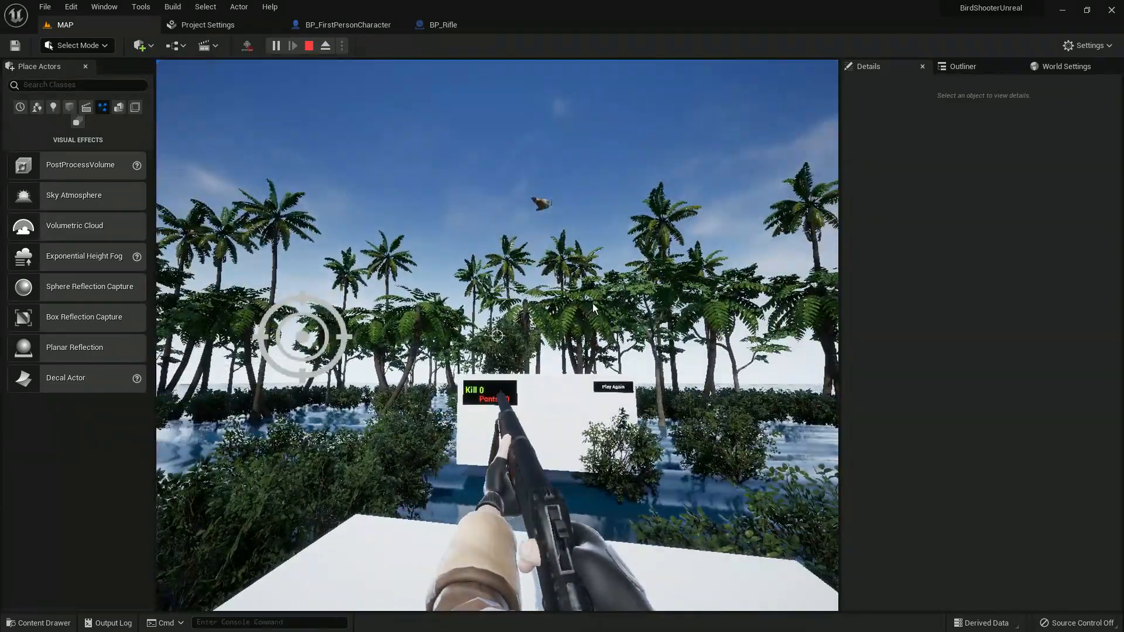
key(F11)
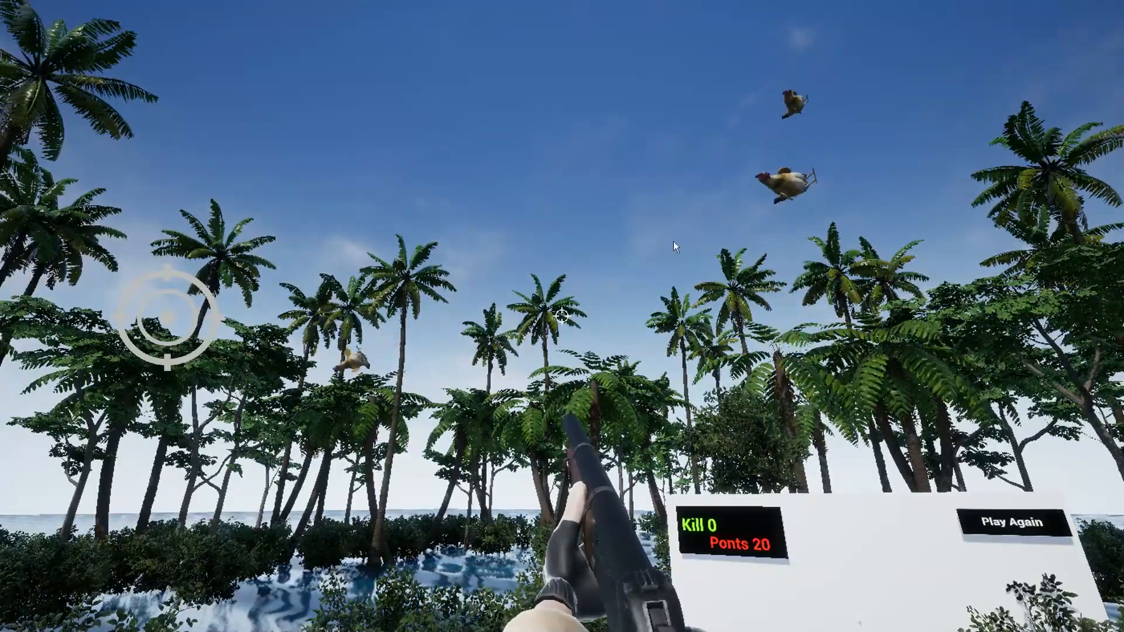
drag(697, 227, 723, 227)
drag(602, 335, 545, 324)
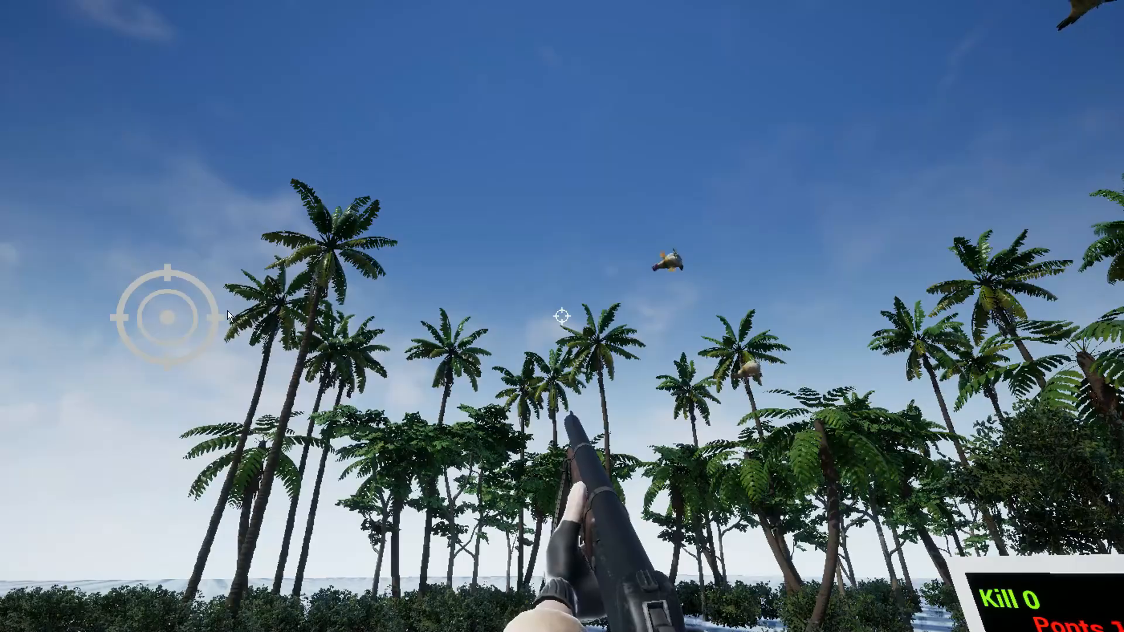
drag(161, 308, 189, 346)
drag(590, 339, 676, 400)
drag(741, 373, 753, 367)
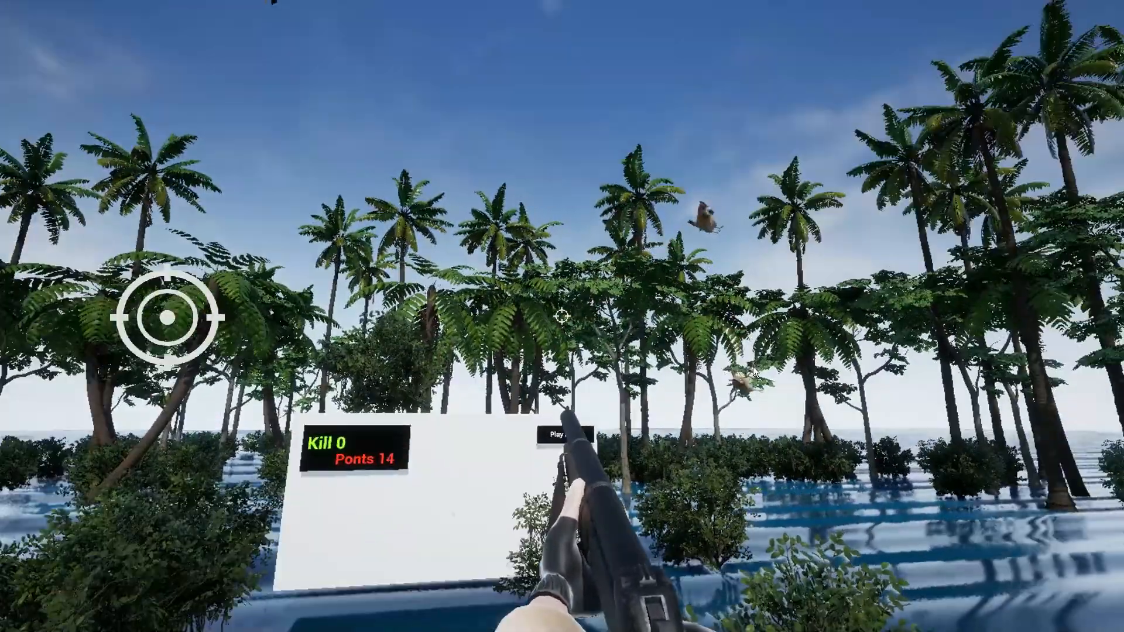
key(F11)
click(306, 44)
Switch the map to the Android ES31 preview and playtest shooting the birds in full screen.
click(246, 45)
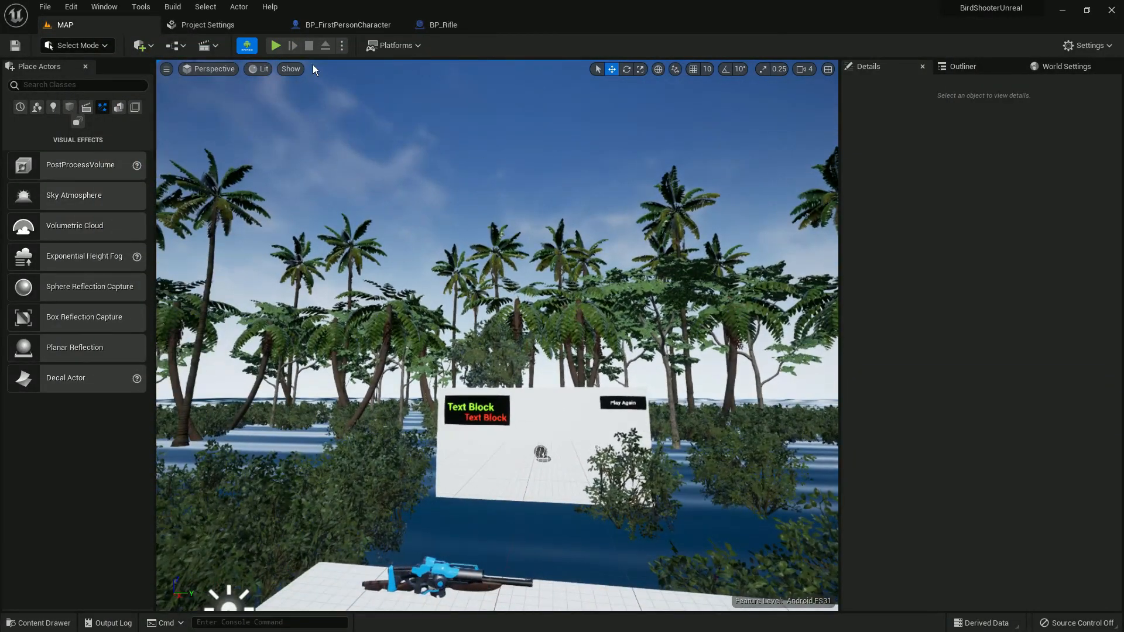
click(276, 45)
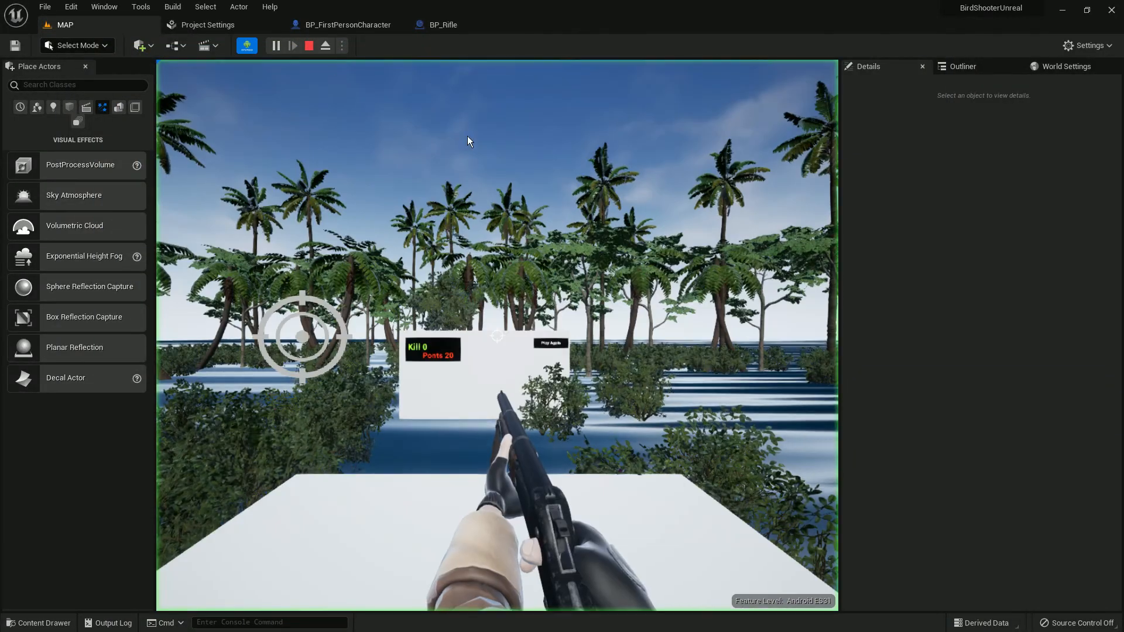
key(F11)
drag(602, 242, 534, 191)
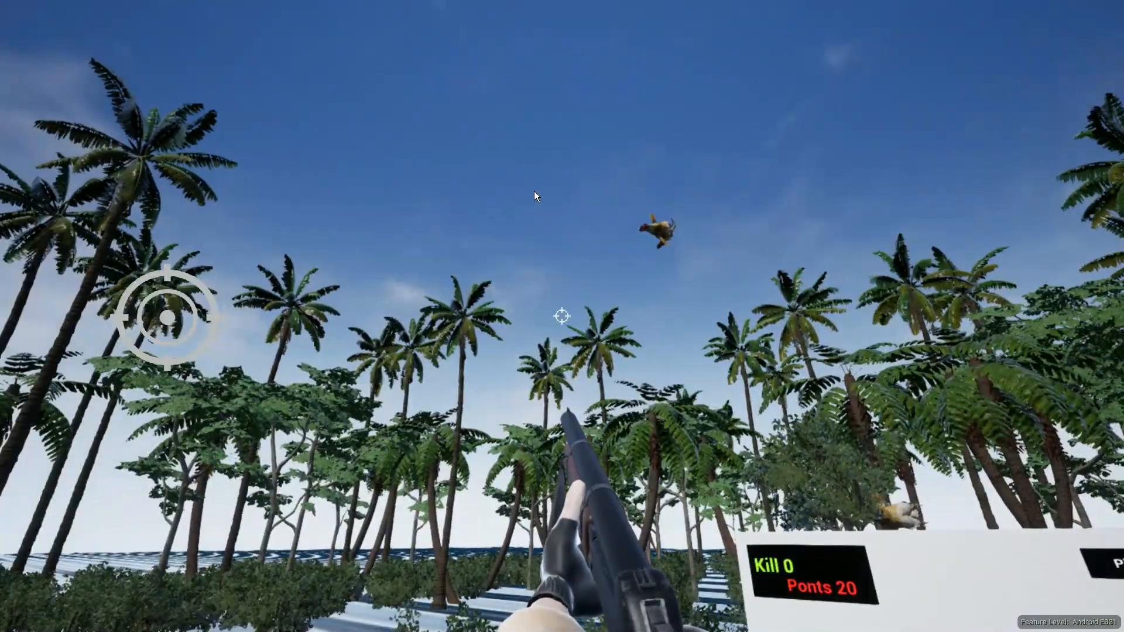
click(207, 303)
drag(517, 335, 507, 316)
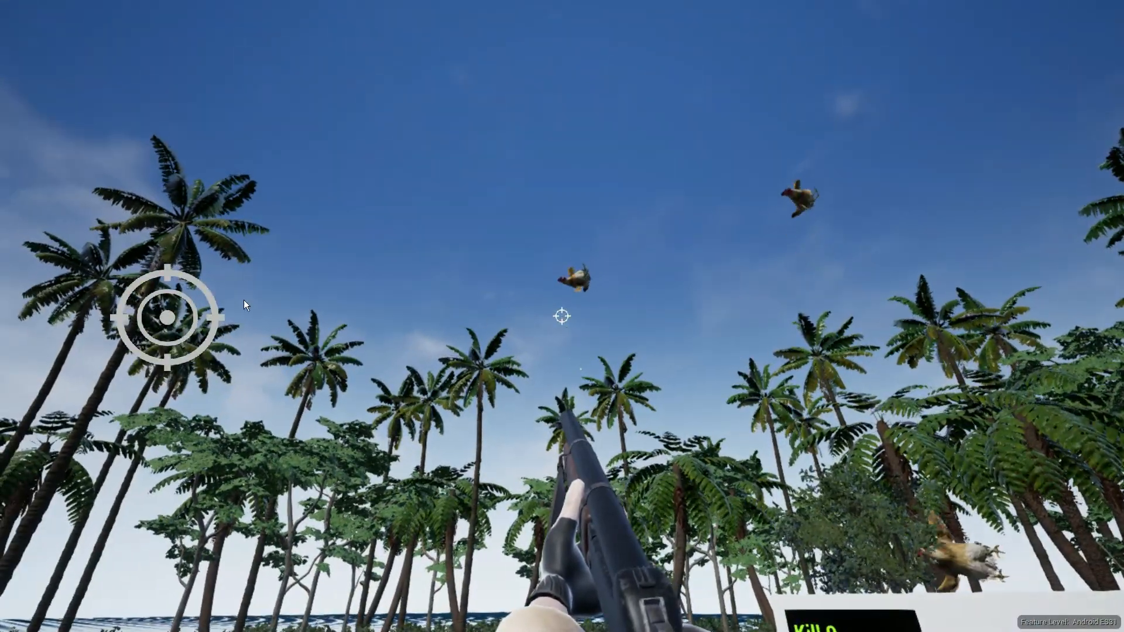
click(165, 307)
key(F11)
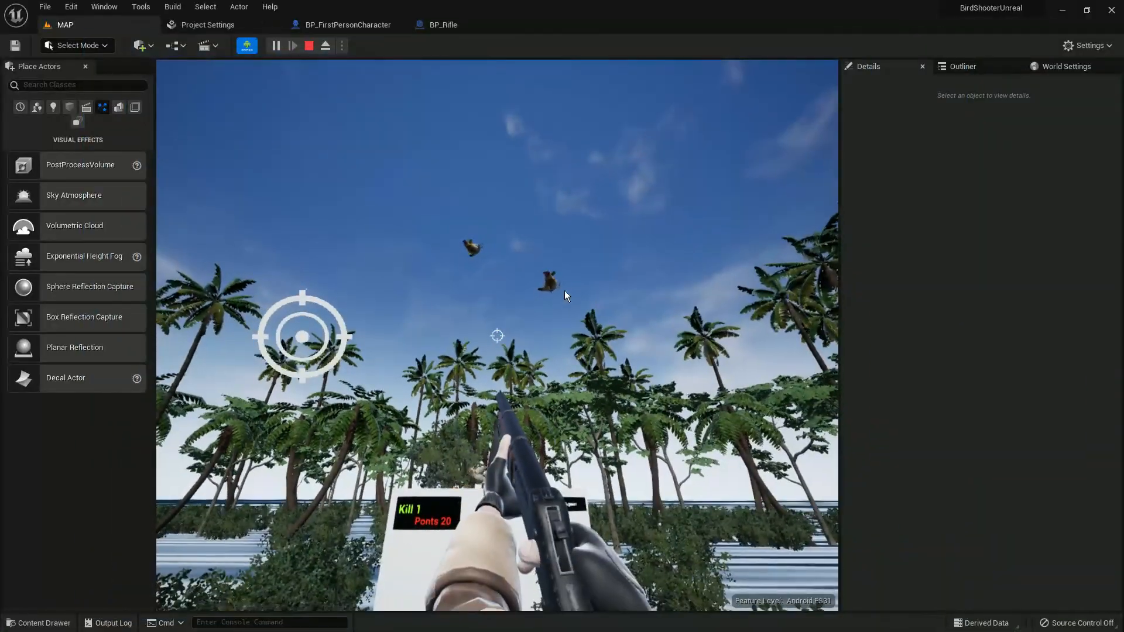
key(Escape)
Enable the UnitGraph engine statistics in the map viewport.
click(166, 69)
mouse_move(273, 150)
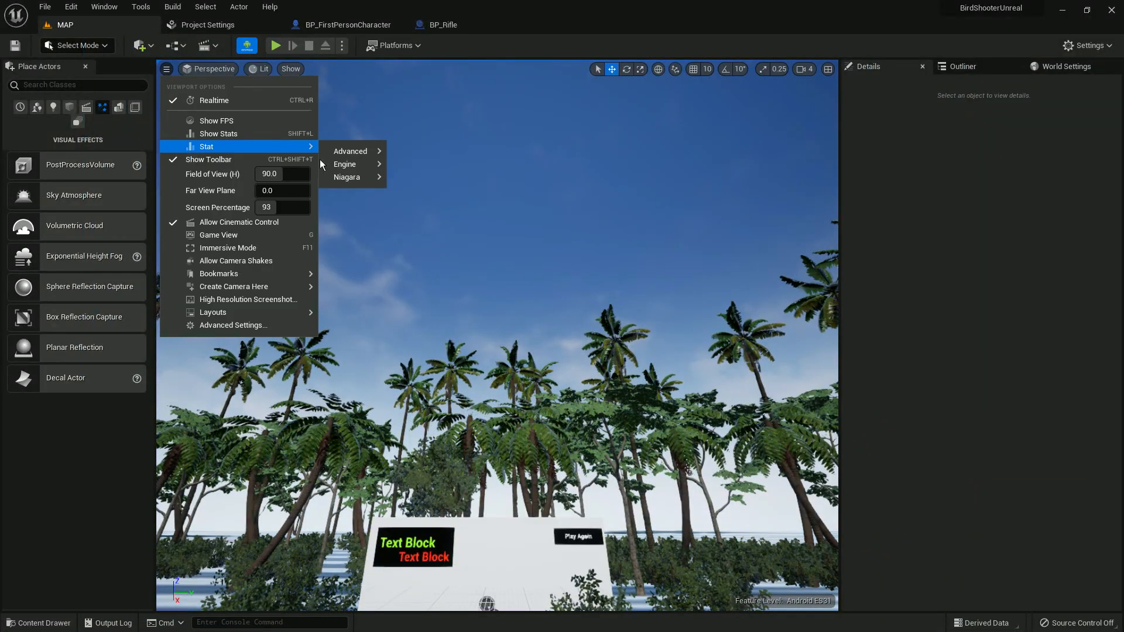
mouse_move(351, 164)
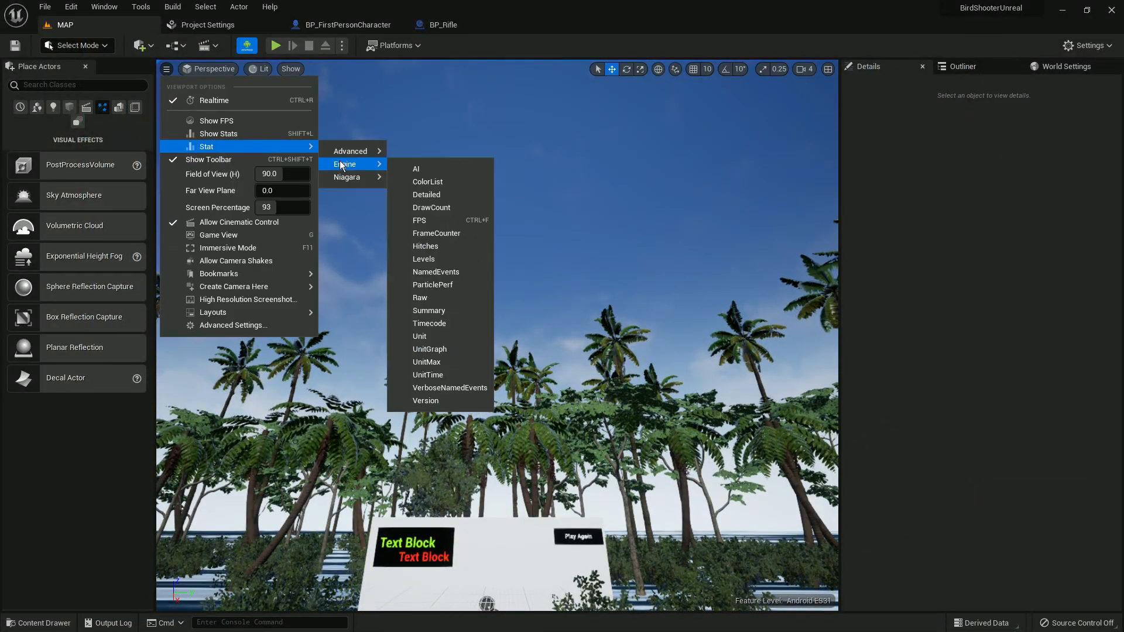
click(436, 350)
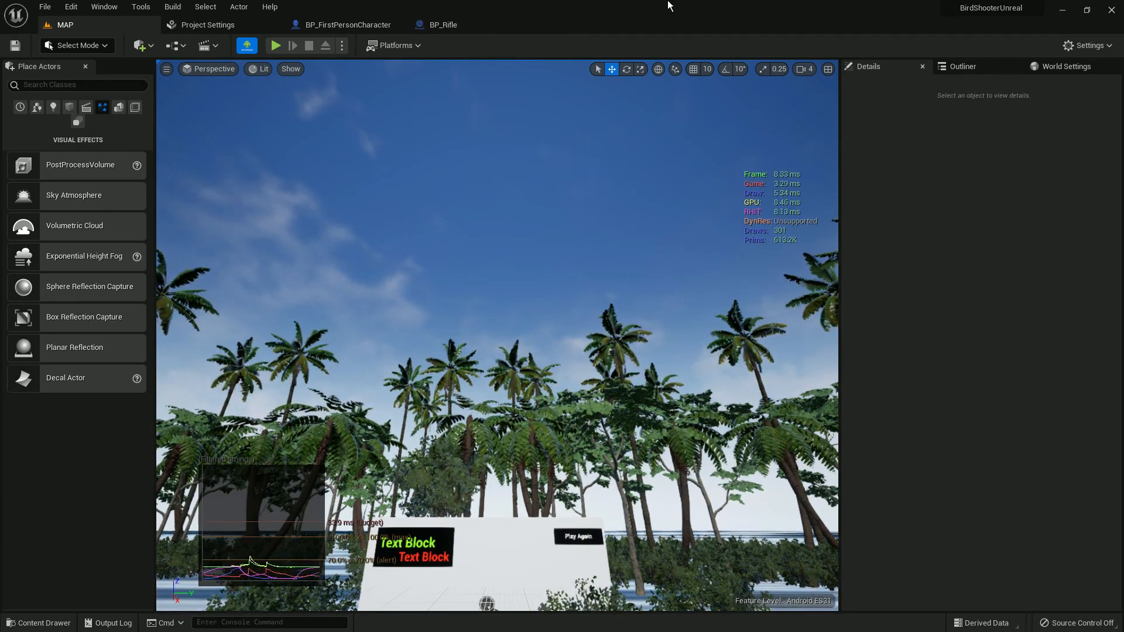
Close the Epic Games Launcher and restore the Unreal Editor to full size.
drag(676, 6, 656, 41)
click(723, 620)
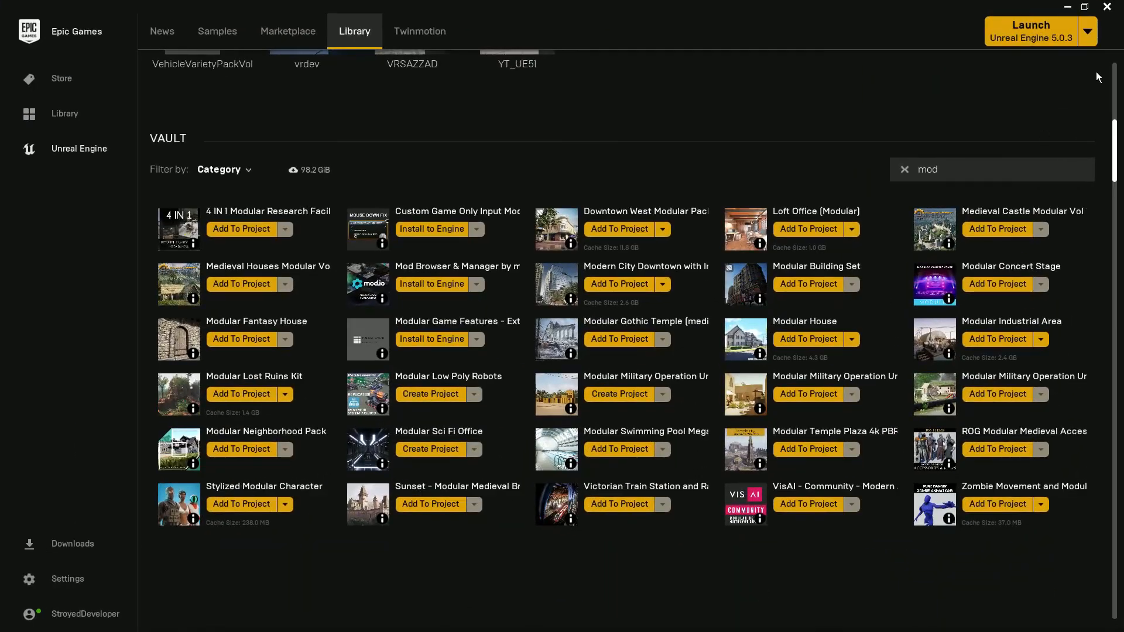
click(1115, 6)
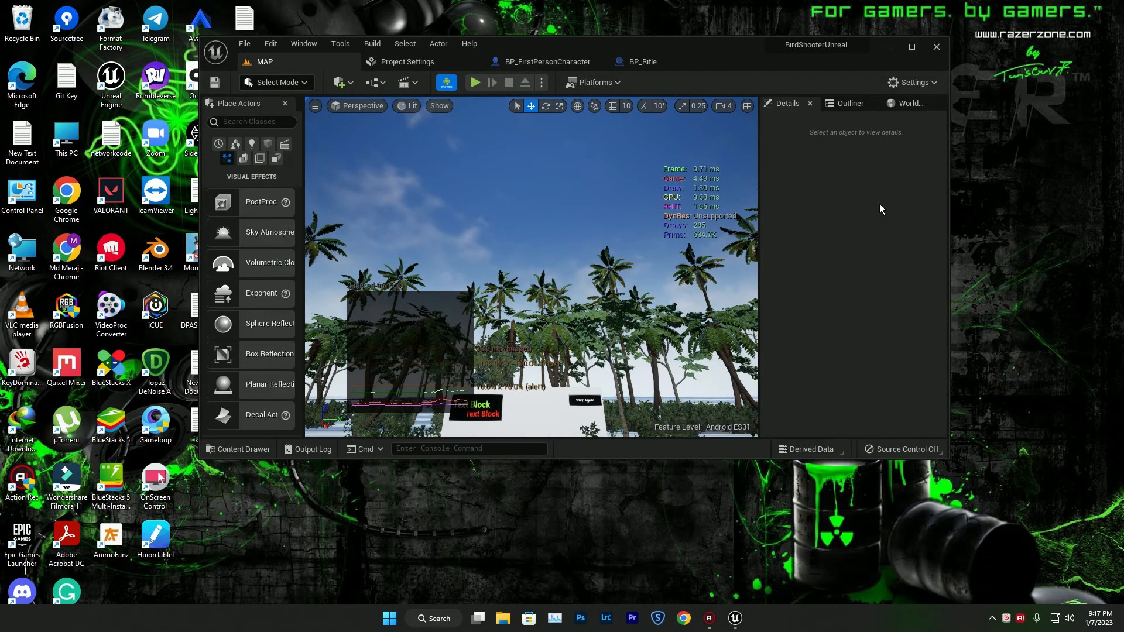
click(910, 52)
Close the Project Settings, BP_FirstPersonCharacter and BP_Rifle editors, keeping only the map open.
click(273, 25)
click(274, 25)
click(274, 25)
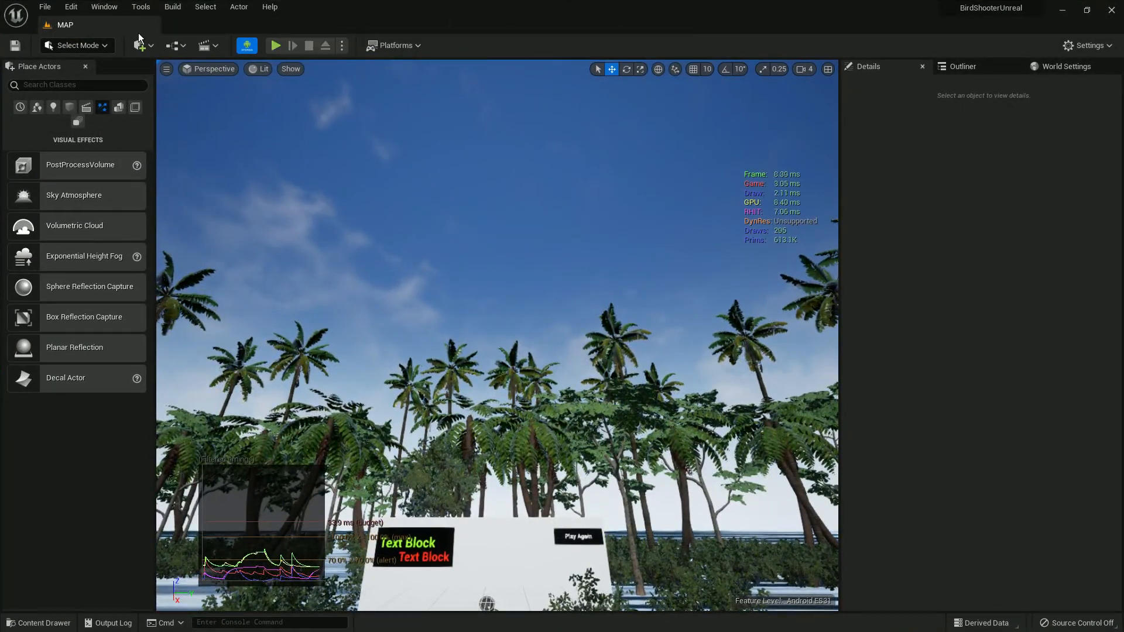
Playtest bird shooting in full screen with the UnitGraph statistics shown, end the session, and save the level.
click(275, 45)
key(F11)
drag(875, 285, 922, 268)
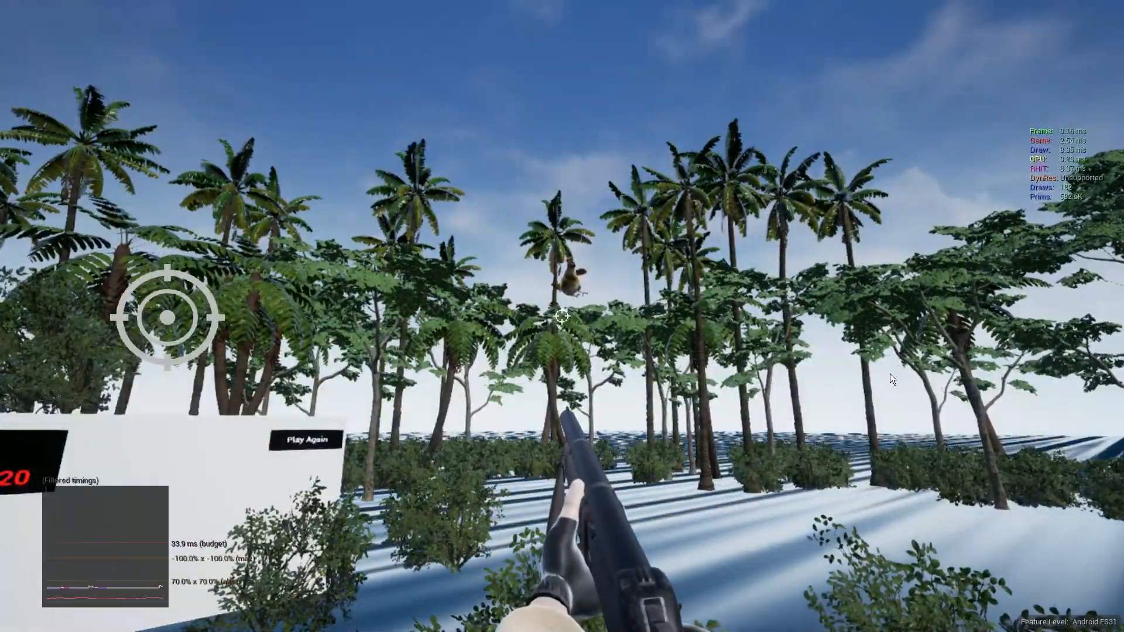
drag(662, 218, 637, 266)
click(551, 255)
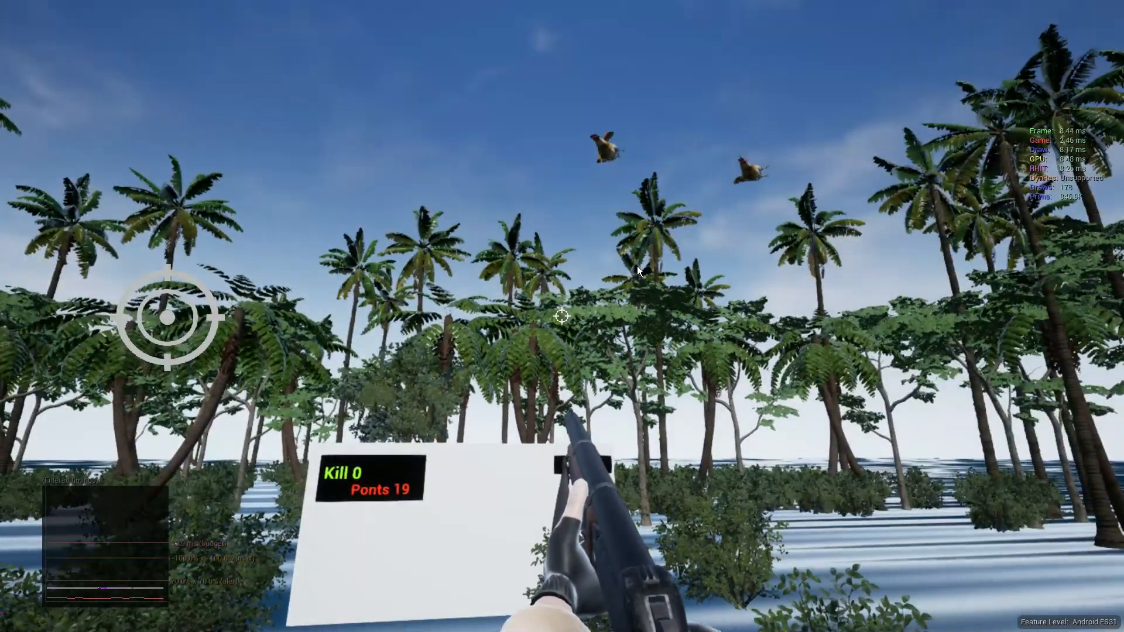
drag(494, 365, 614, 317)
click(610, 315)
key(F11)
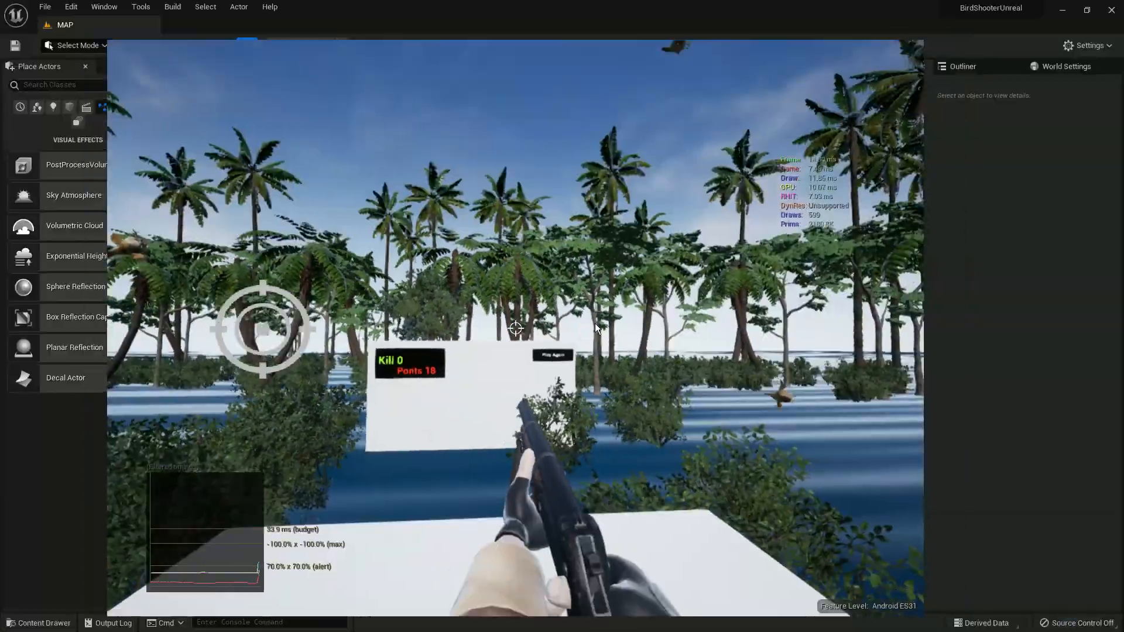
key(Escape)
click(18, 47)
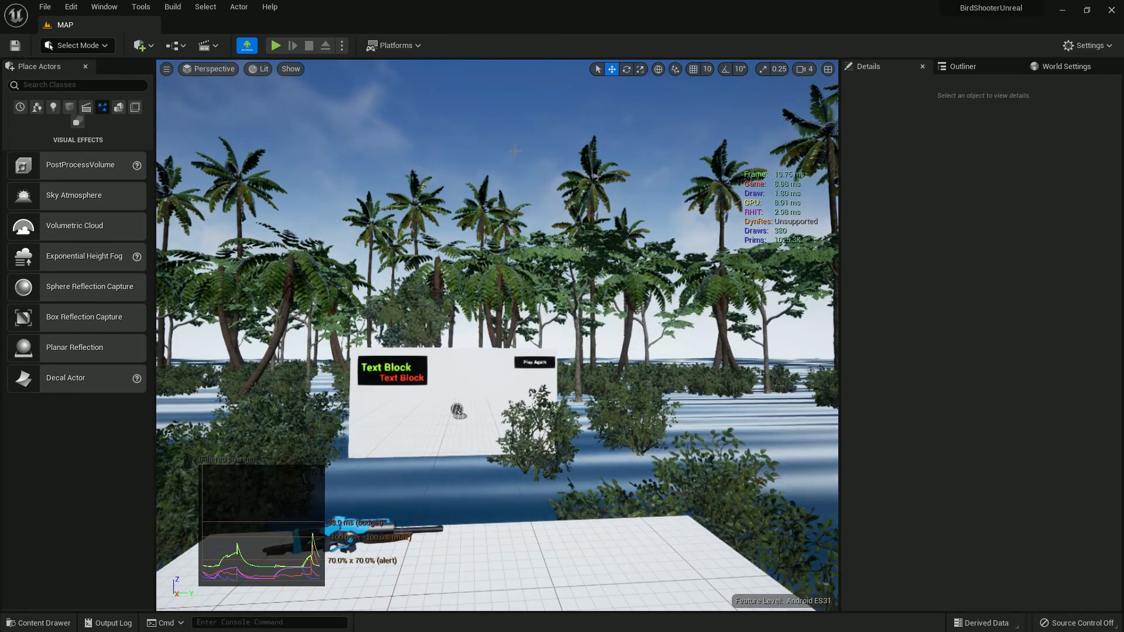
Start another playtest of the saved map in full screen.
click(360, 134)
key(alt+p)
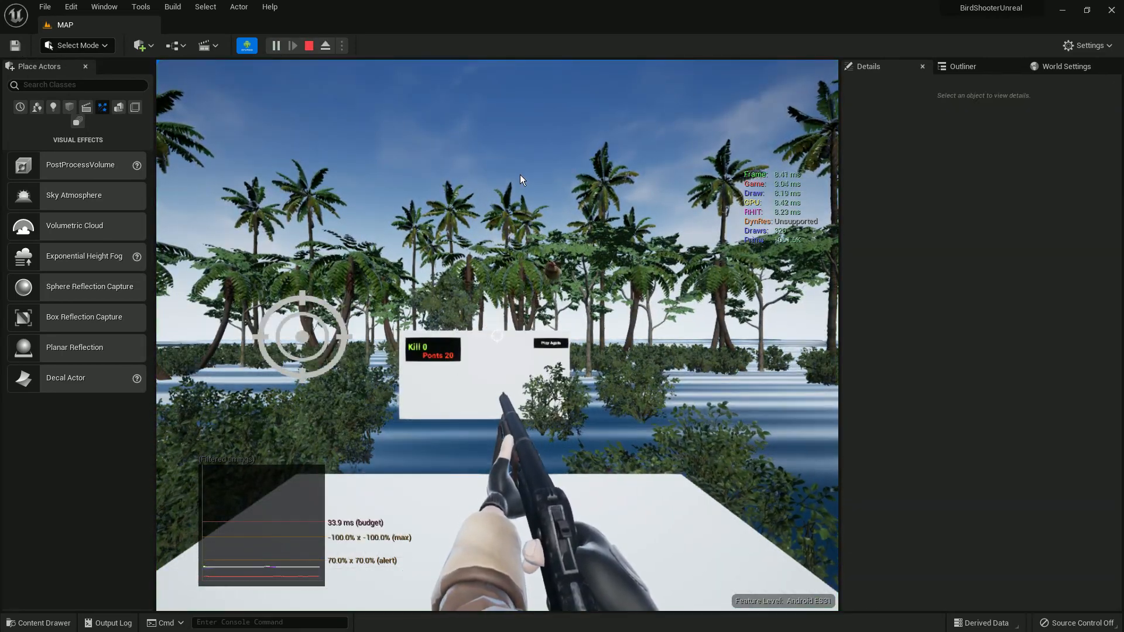
key(F11)
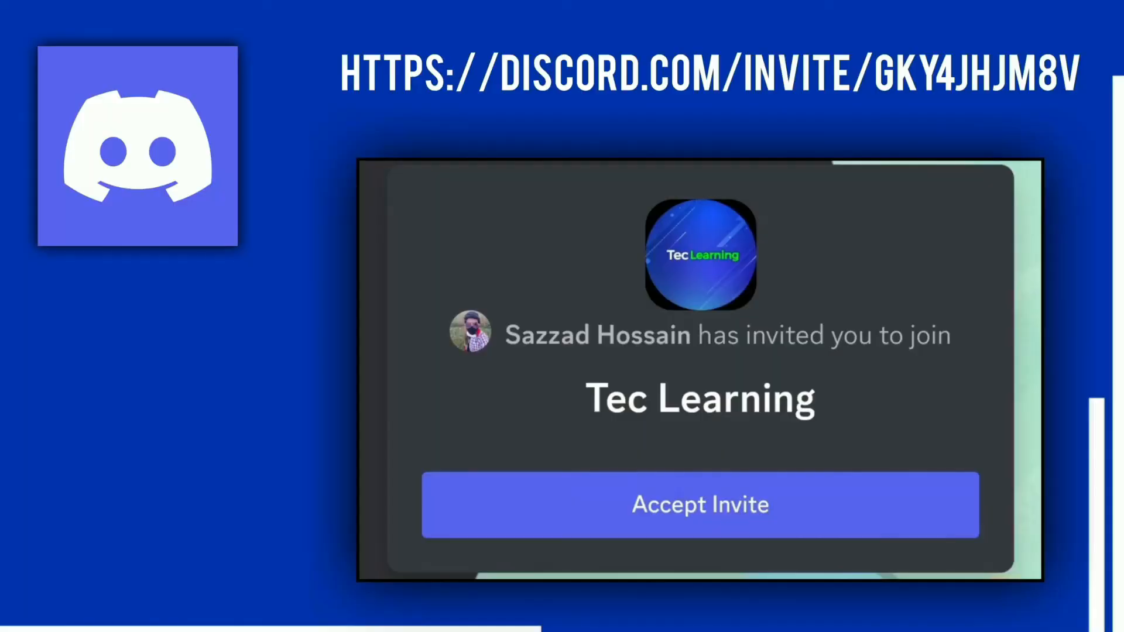